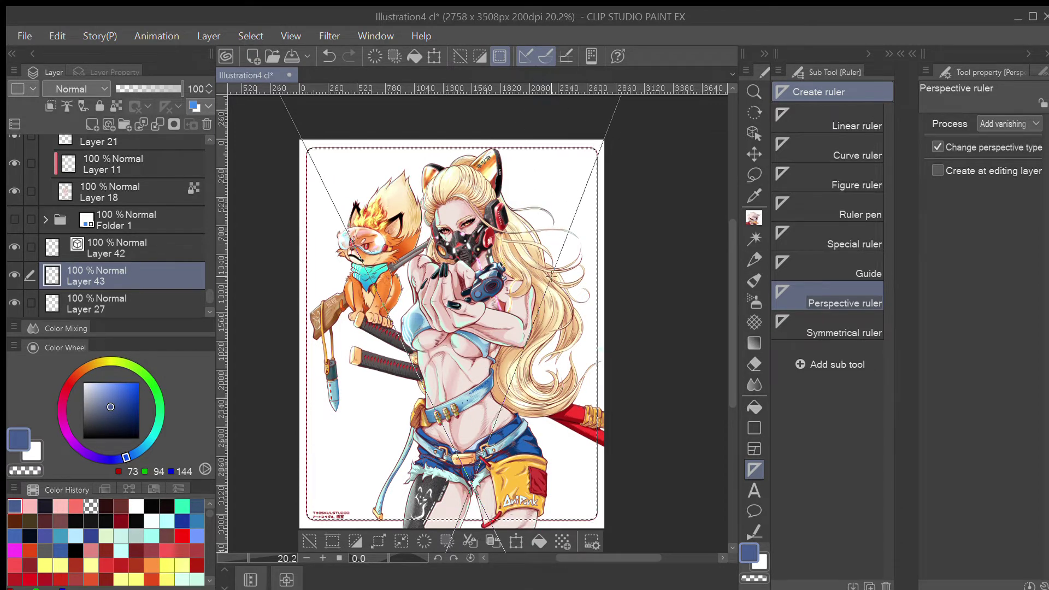
- Add a vanishing point with the perspective ruler and switch to the Hard Brush w/ Transfer marker
left_click_drag(552, 276, 550, 276)
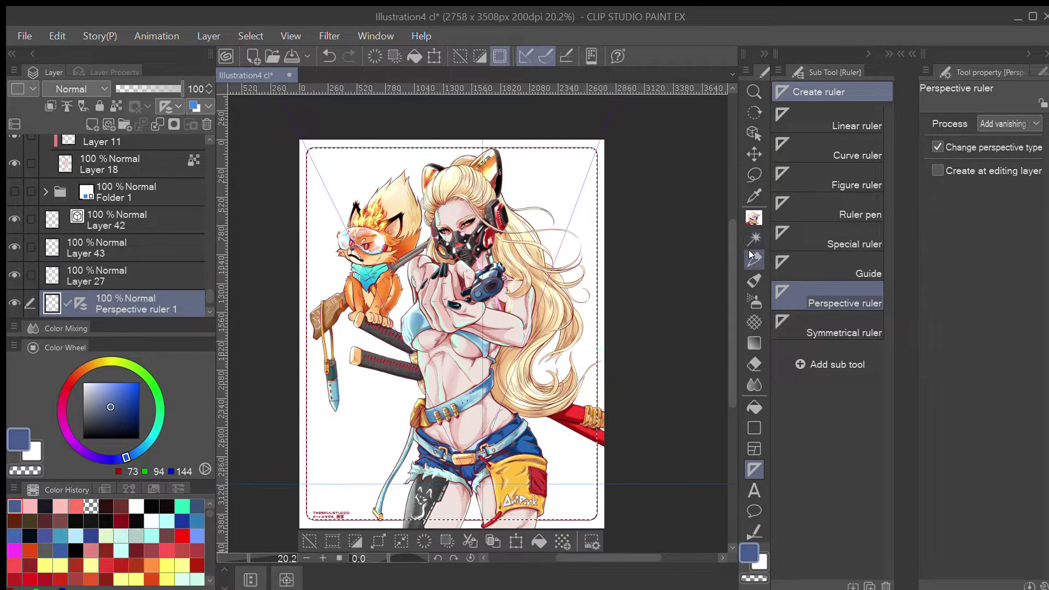
left_click(754, 218)
left_click(802, 91)
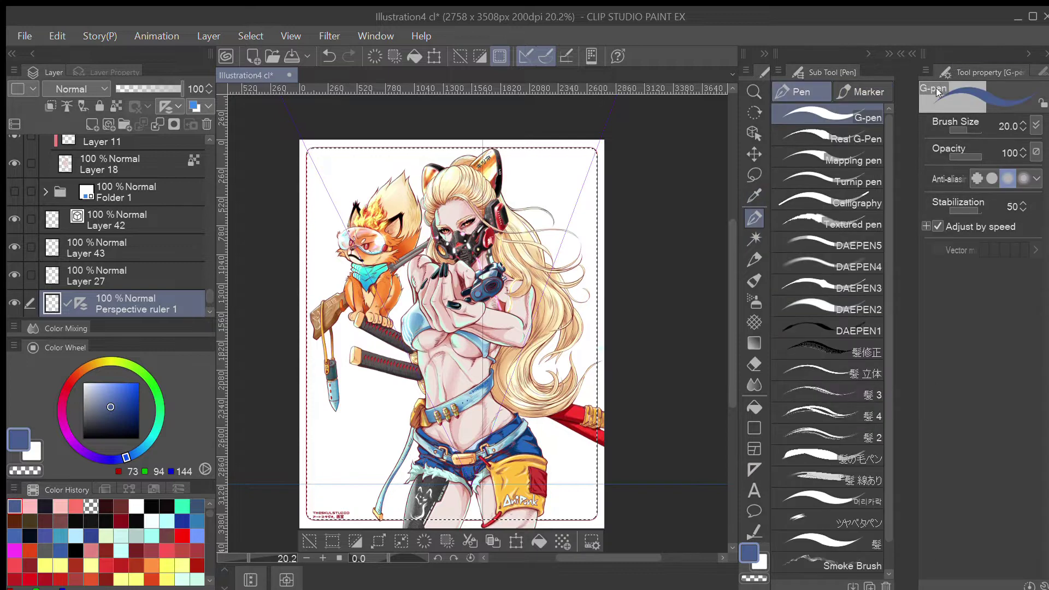
left_click(833, 92)
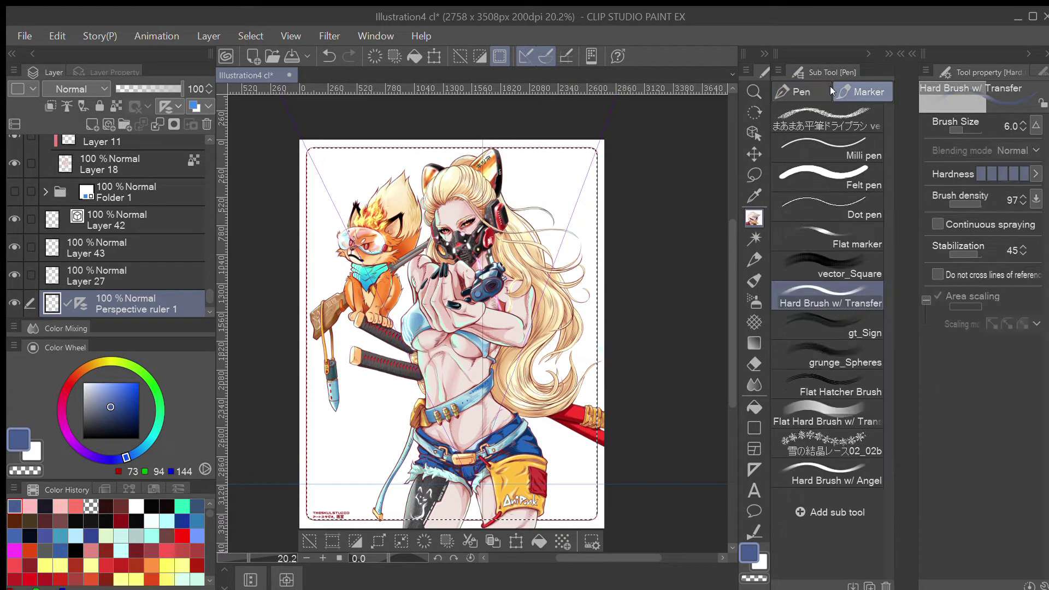
- Set the brush size to 15 and sample the dark blue (35, 40, 95) from the character's wrist device
key("]")
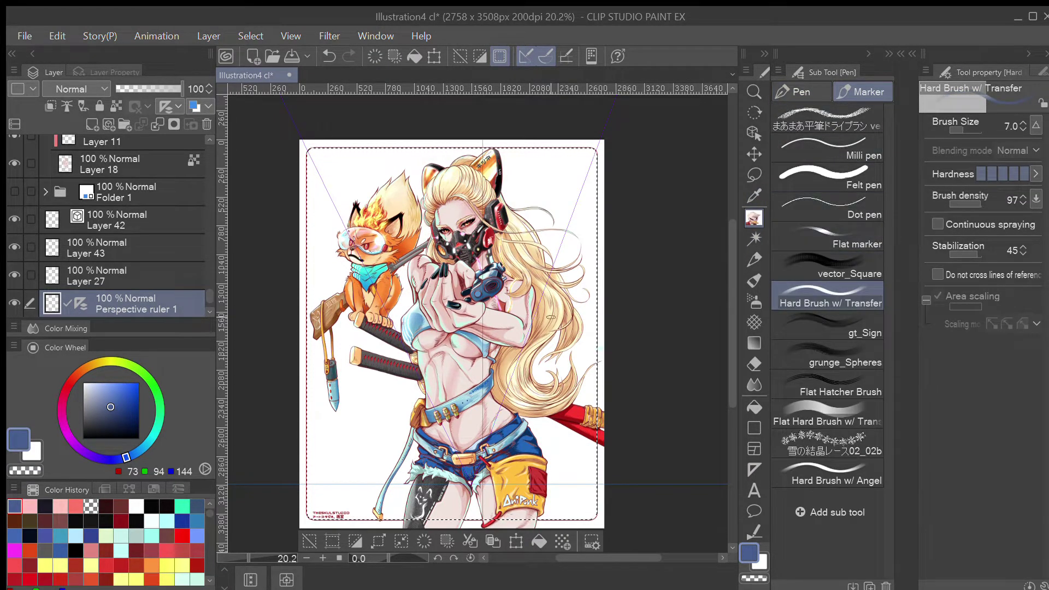
key("bracketright")
key("bracketright")
key("bracketright")
key("bracketright")
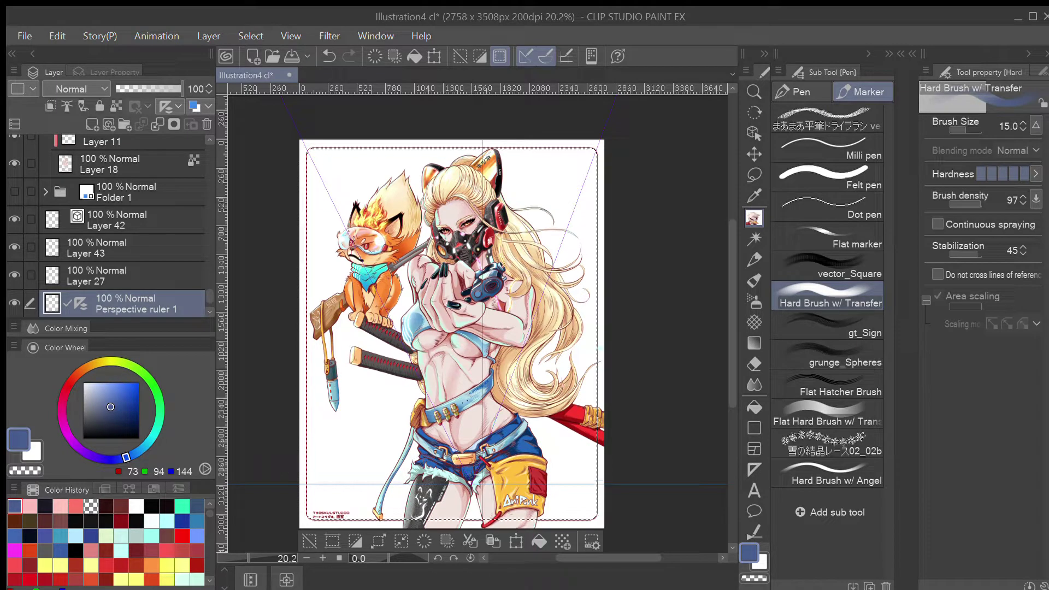
left_click(492, 286, "alt")
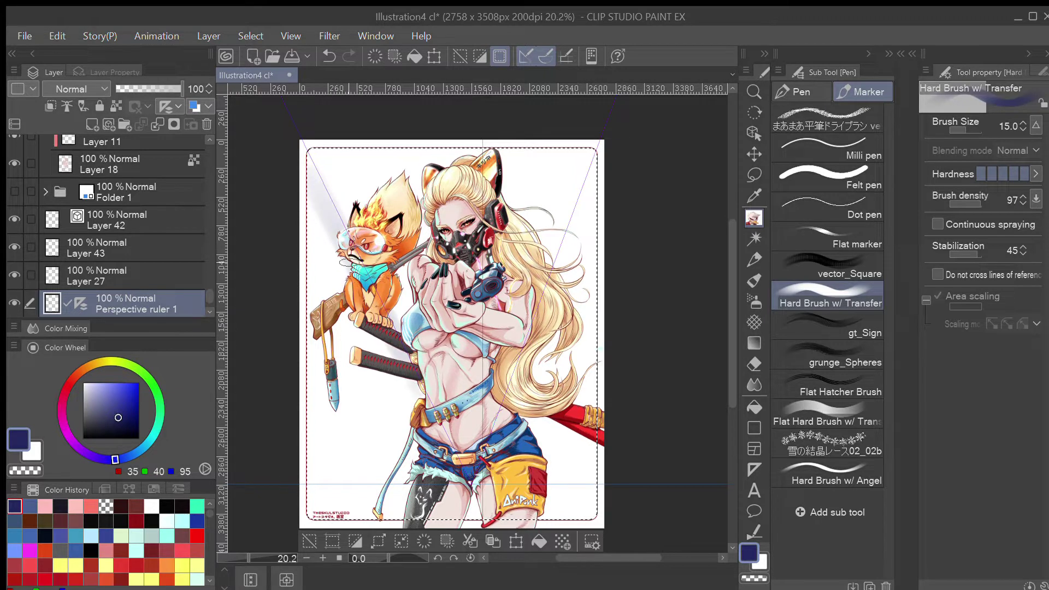
- Paint soft dark-blue vertical strokes down both sides of the background behind the characters
left_click_drag(350, 263, 353, 476)
left_click_drag(331, 206, 330, 476)
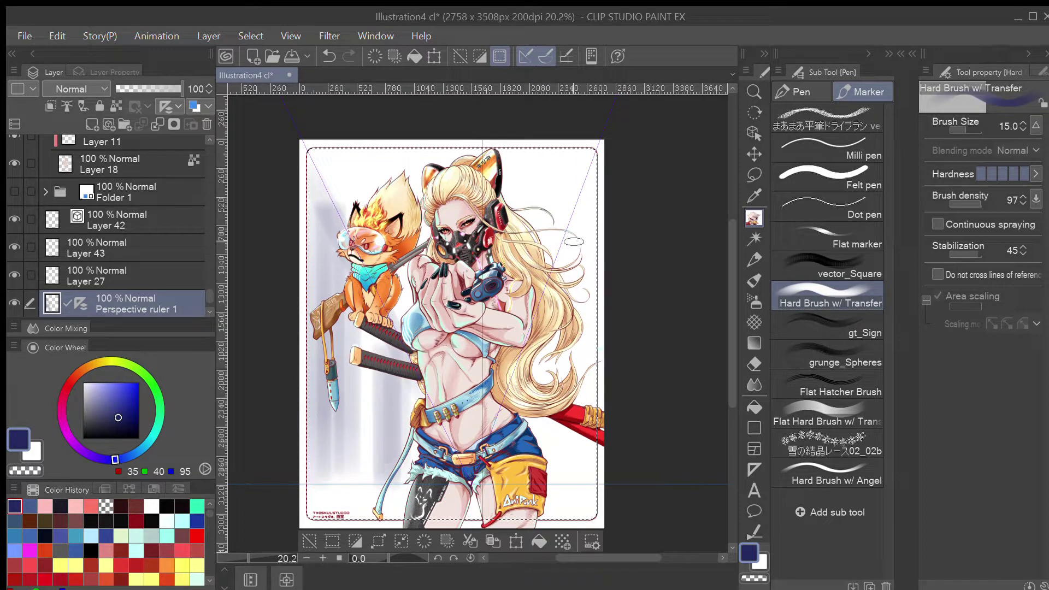
left_click_drag(589, 150, 588, 192)
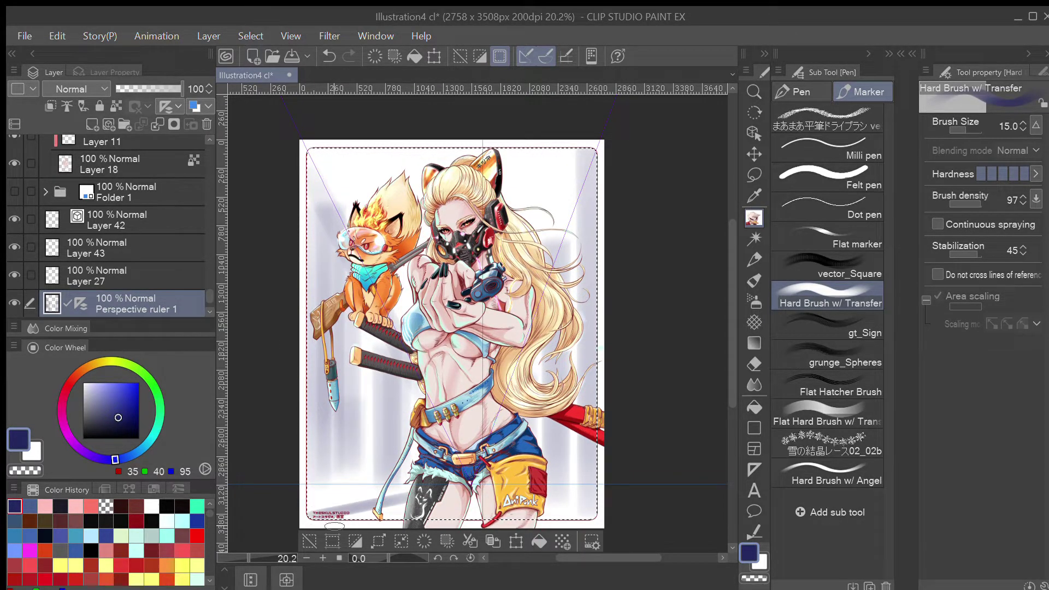
- Paint perspective shading strokes across the floor area behind the legs, undoing and redrawing misplaced ones
left_click_drag(501, 479, 608, 479)
key("ctrl+z")
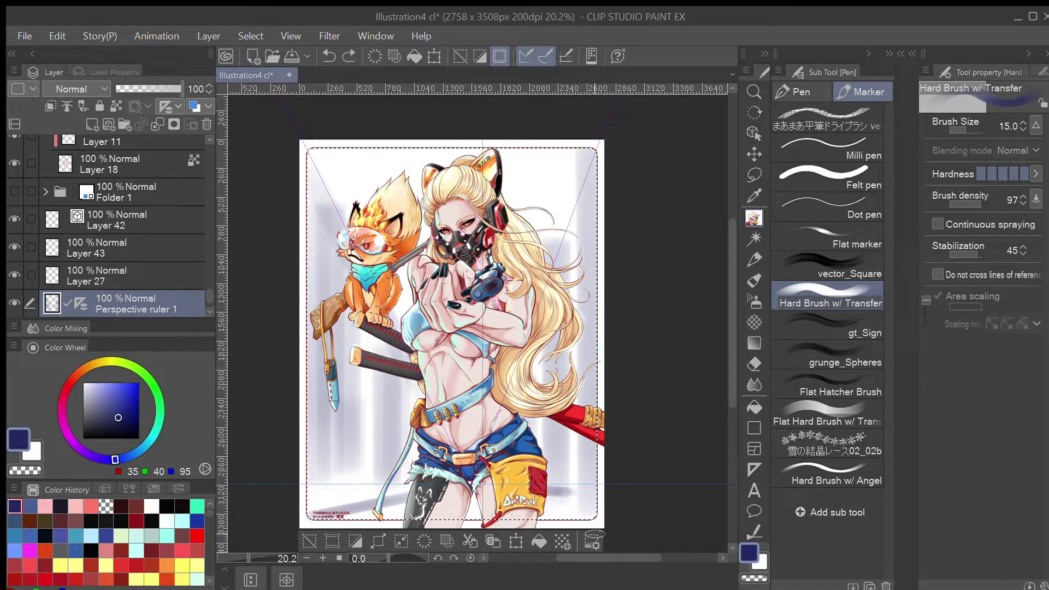
left_click_drag(530, 501, 592, 542)
key("ctrl+z")
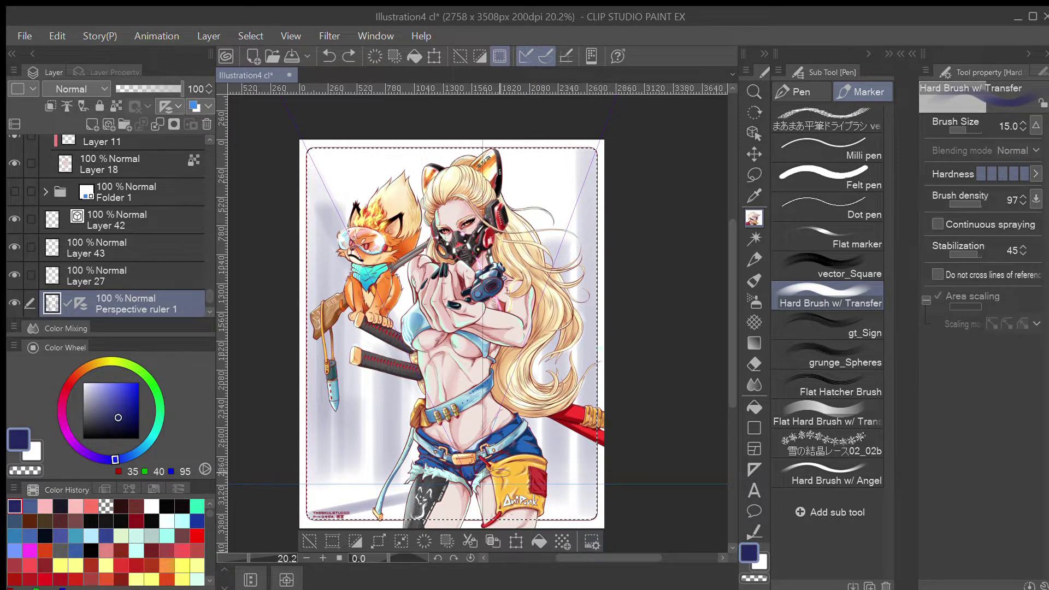
left_click_drag(491, 490, 593, 547)
left_click_drag(442, 509, 350, 518)
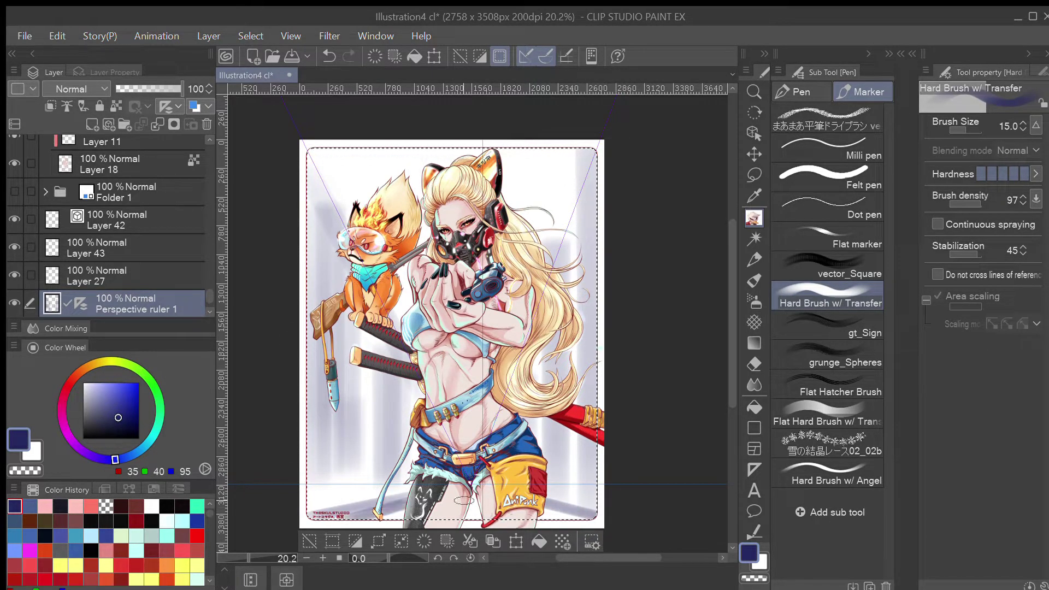
- Rotate the canvas to -35° and paint the dark floor edge beside the leg with the yellow shorts panel, redoing unwanted strokes
key("minus")
key("minus")
key("minus")
key("minus")
key("minus")
key("minus")
key("minus")
left_click_drag(543, 483, 563, 402)
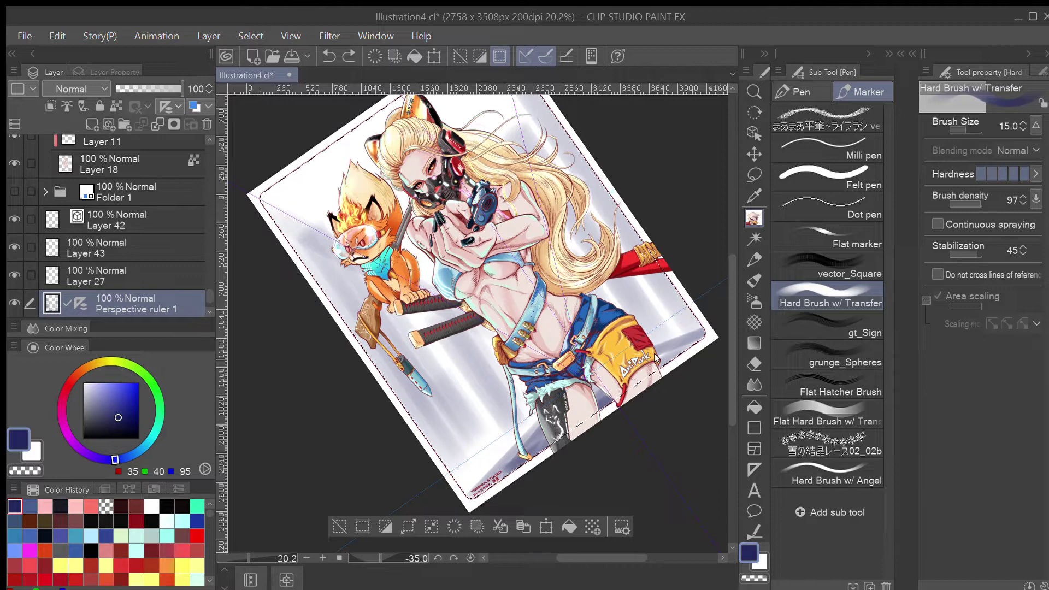
key("ctrl+z")
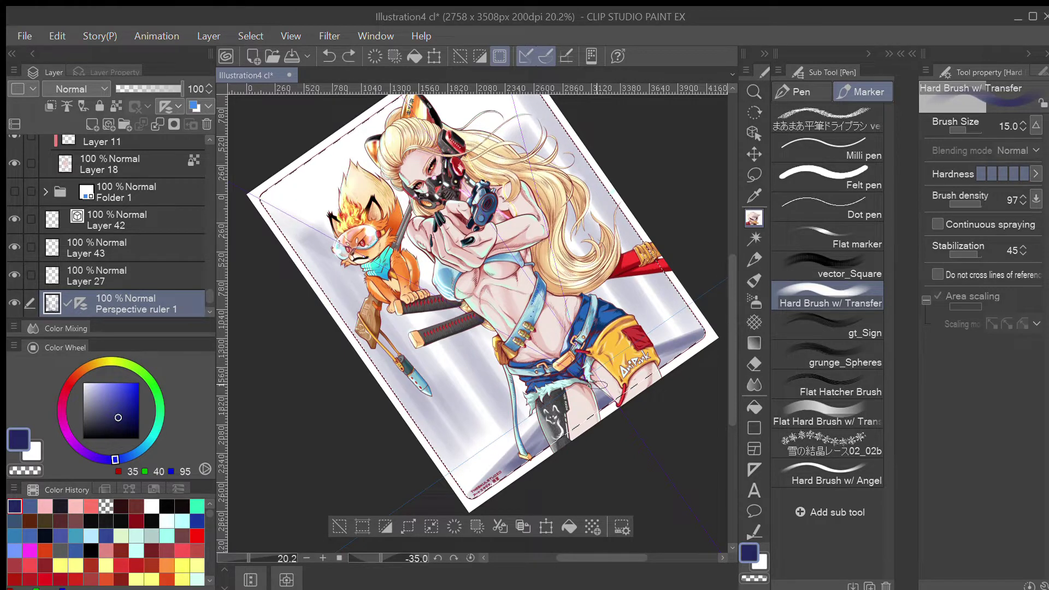
left_click_drag(653, 347, 703, 313)
key("ctrl+z")
mouse_move(669, 360)
left_mouse_down()
mouse_move(656, 353)
mouse_move(695, 338)
left_mouse_up()
- Rotate the canvas back to -5° and paint the dark floor shading beside the black-stocking leg
key("asciicircum")
key("asciicircum")
key("asciicircum")
key("asciicircum")
key("asciicircum")
key("asciicircum")
mouse_move(389, 465)
left_mouse_down()
mouse_move(360, 395)
mouse_move(353, 404)
left_mouse_up()
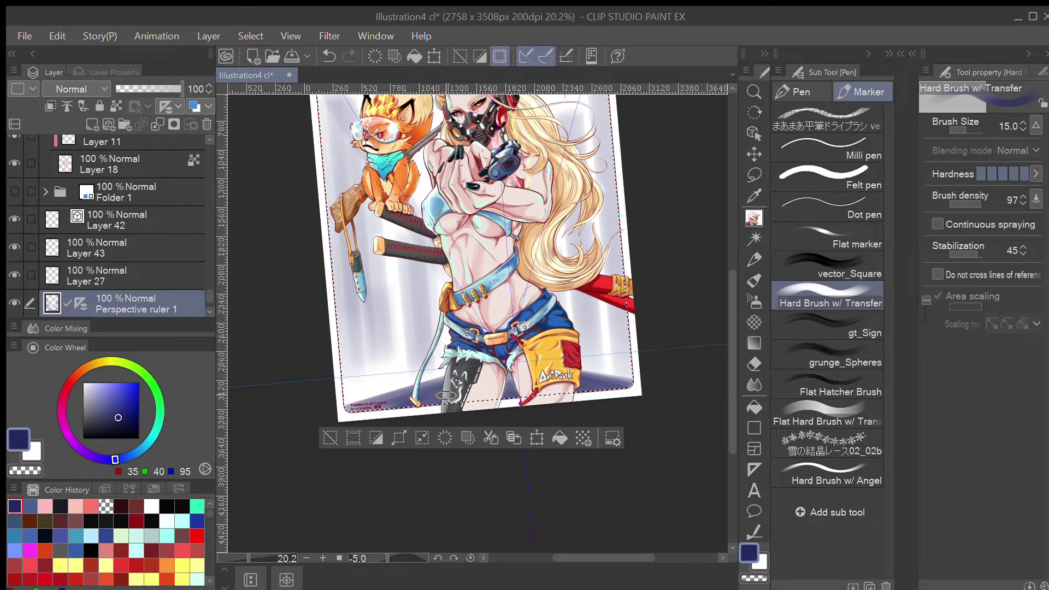
- Level the canvas and build up vertical pillar shading behind the fox and beside the long hair
key("minus")
left_click_drag(641, 299, 638, 351)
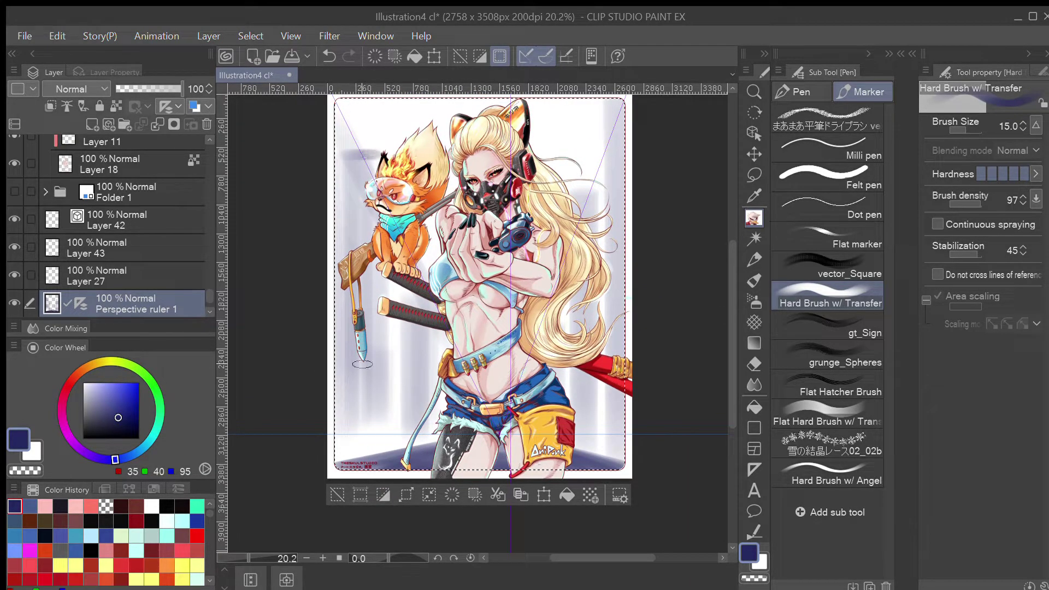
mouse_move(374, 158)
left_mouse_down()
mouse_move(367, 262)
mouse_move(354, 172)
mouse_move(363, 156)
mouse_move(359, 253)
left_mouse_up()
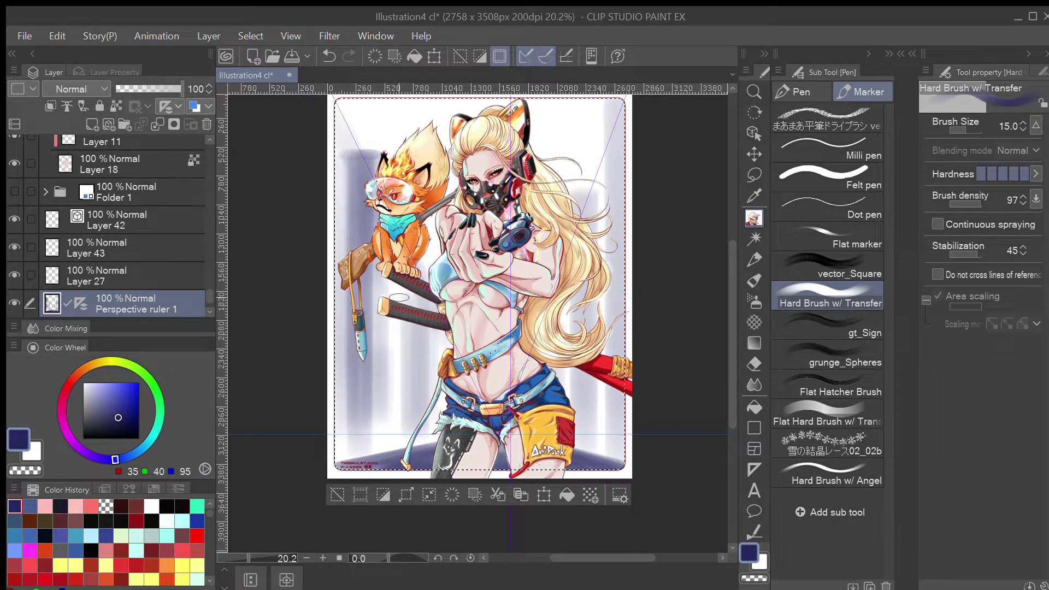
left_click_drag(332, 393, 434, 395)
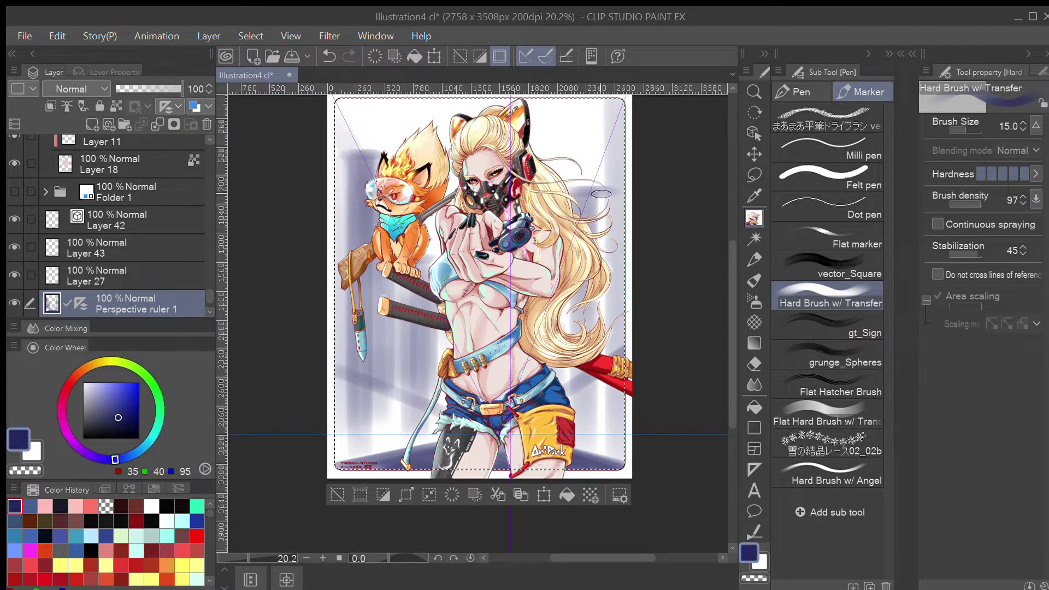
left_click_drag(594, 129, 596, 222)
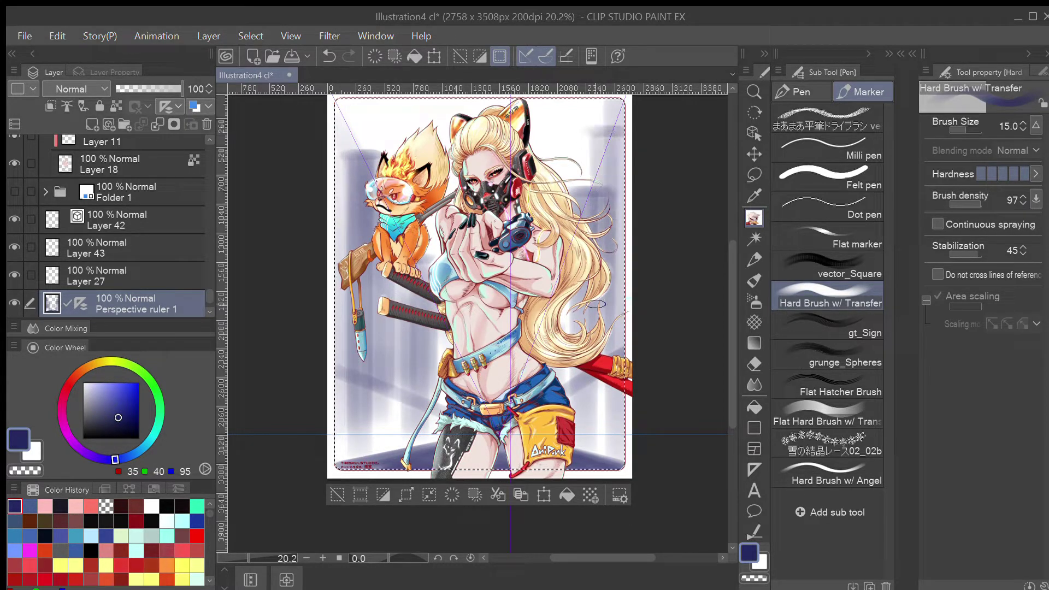
left_click_drag(353, 108, 344, 389)
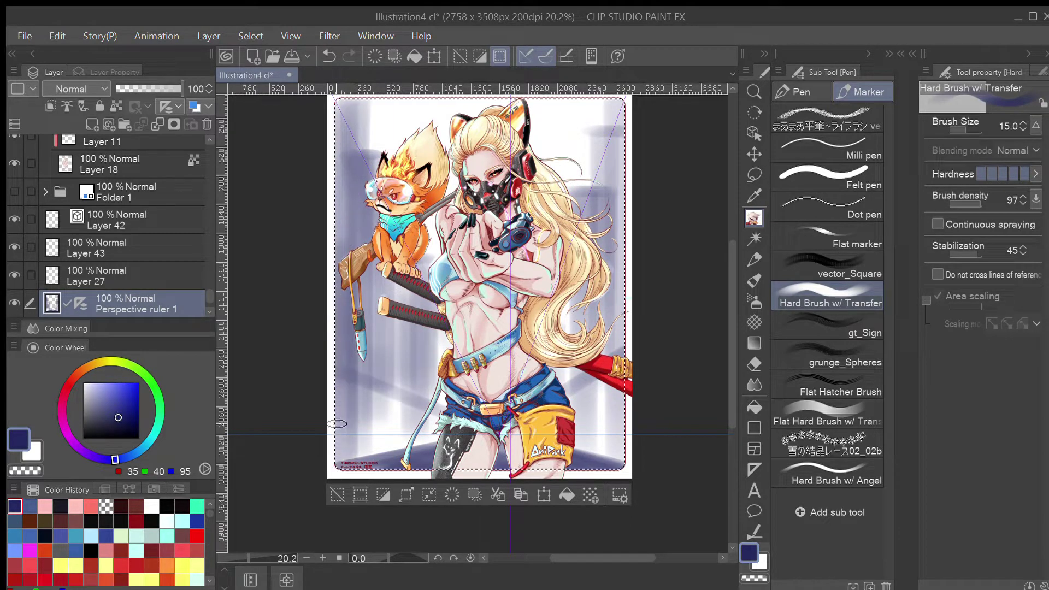
left_click_drag(600, 106, 604, 314)
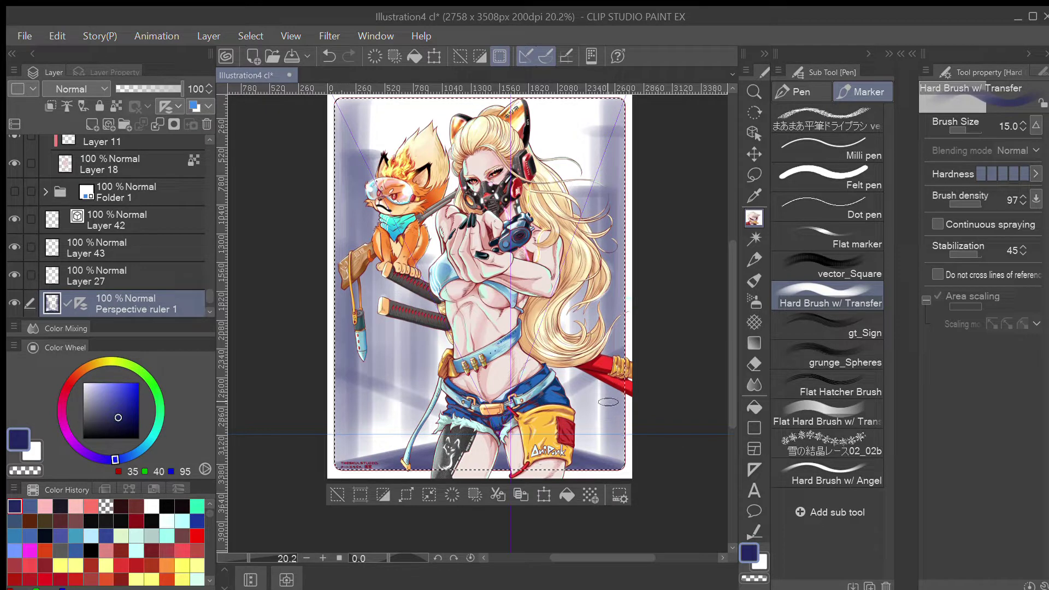
- Reduce the brush size to 7 and draw thin dark floor lines on both sides of the legs, undoing misplaced attempts
key("bracketleft")
key("bracketleft")
key("bracketleft")
key("bracketleft")
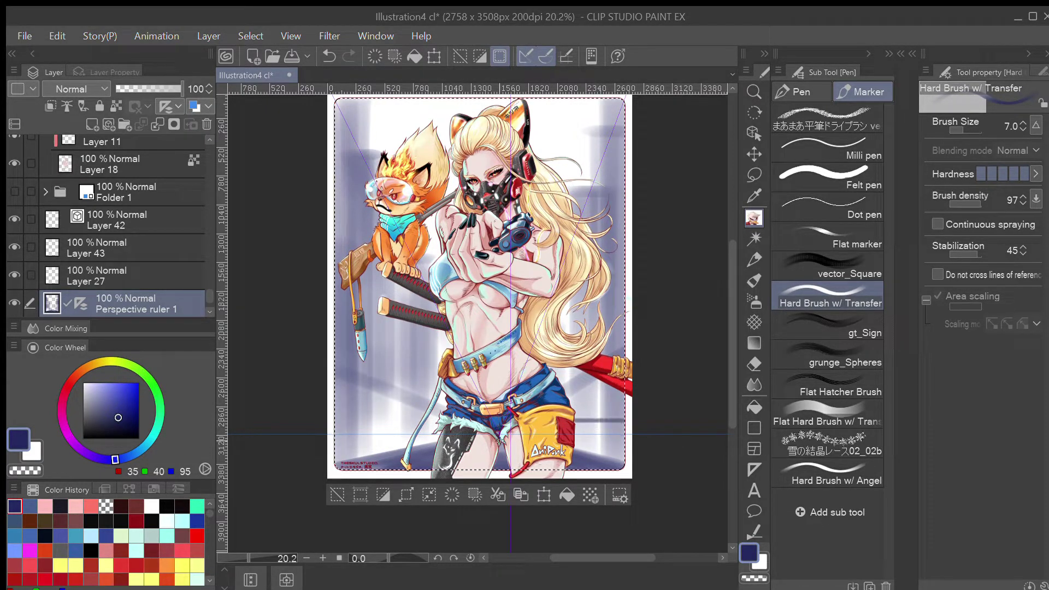
key("ctrl+z")
left_click_drag(640, 426, 576, 432)
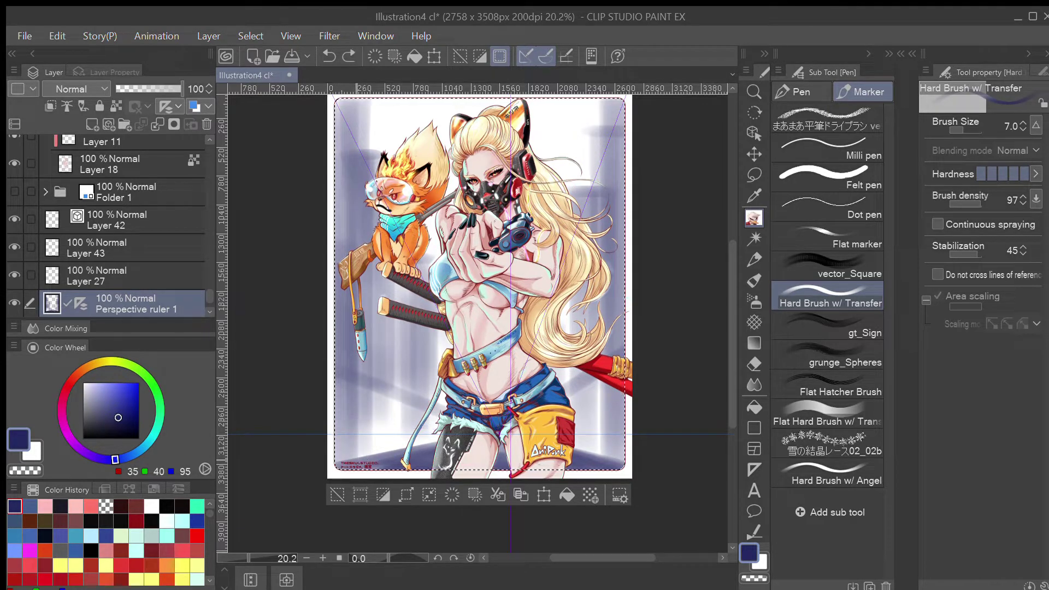
key("ctrl+z")
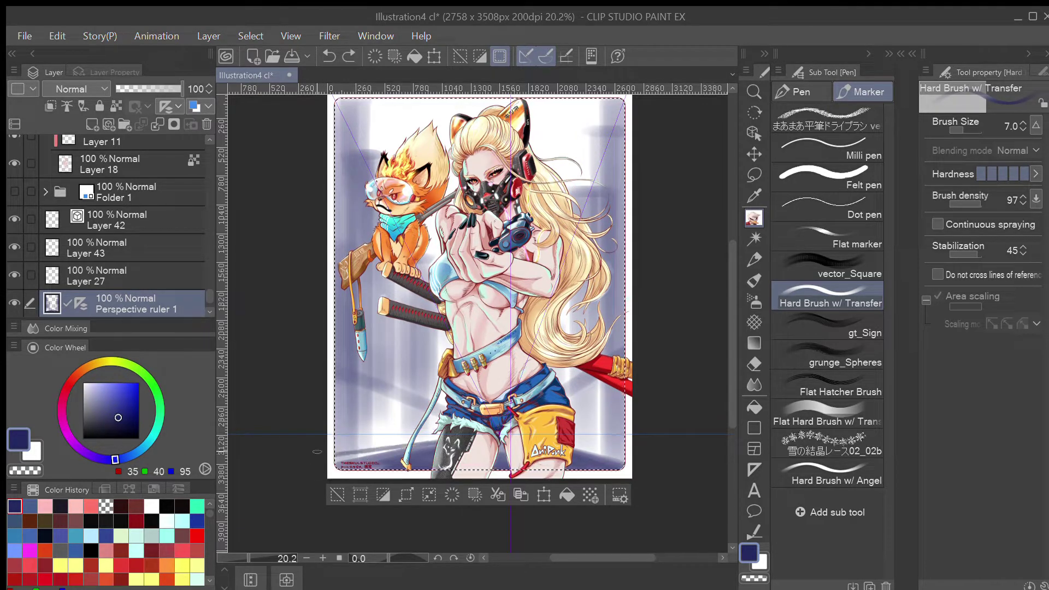
key("ctrl+z")
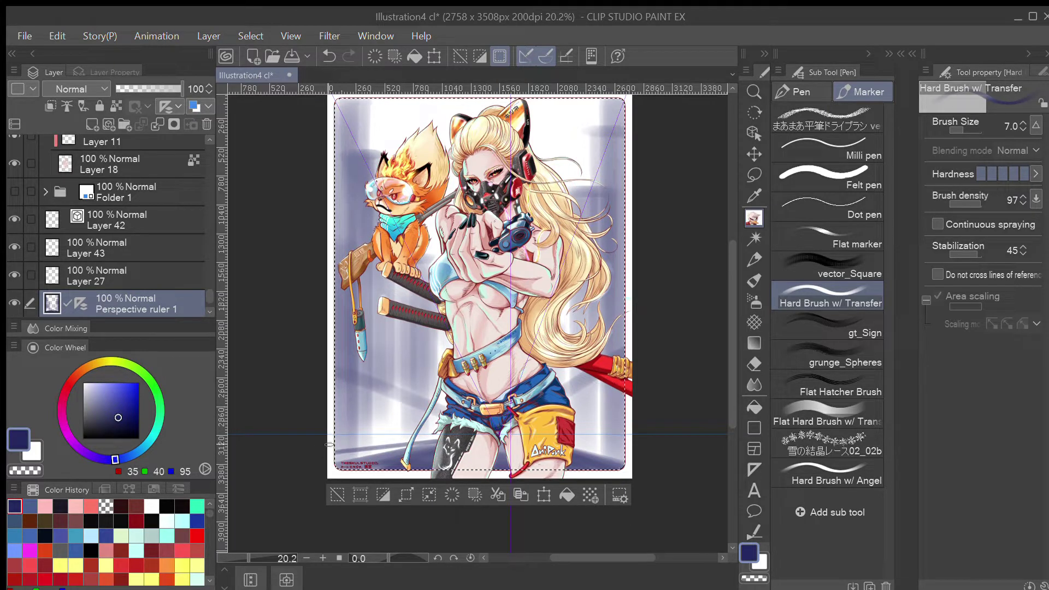
key("ctrl+z")
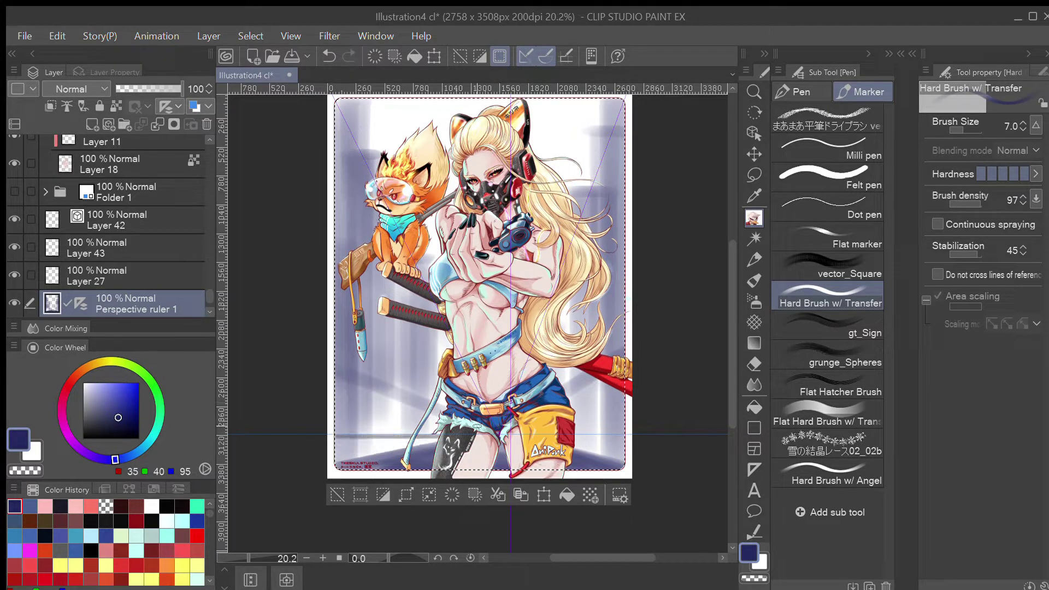
left_click_drag(317, 445, 469, 415)
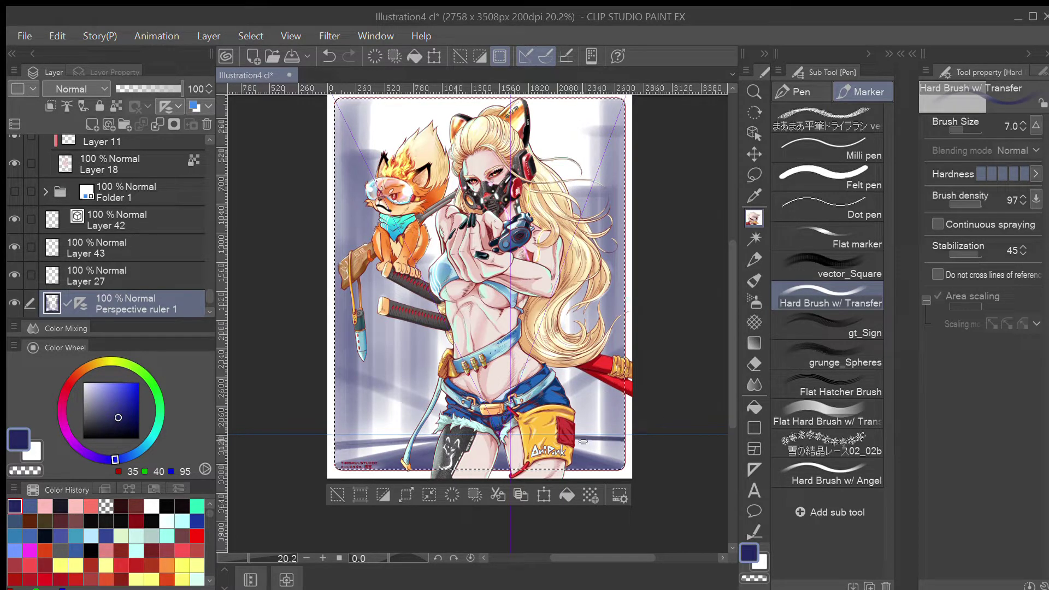
left_click_drag(577, 443, 575, 437)
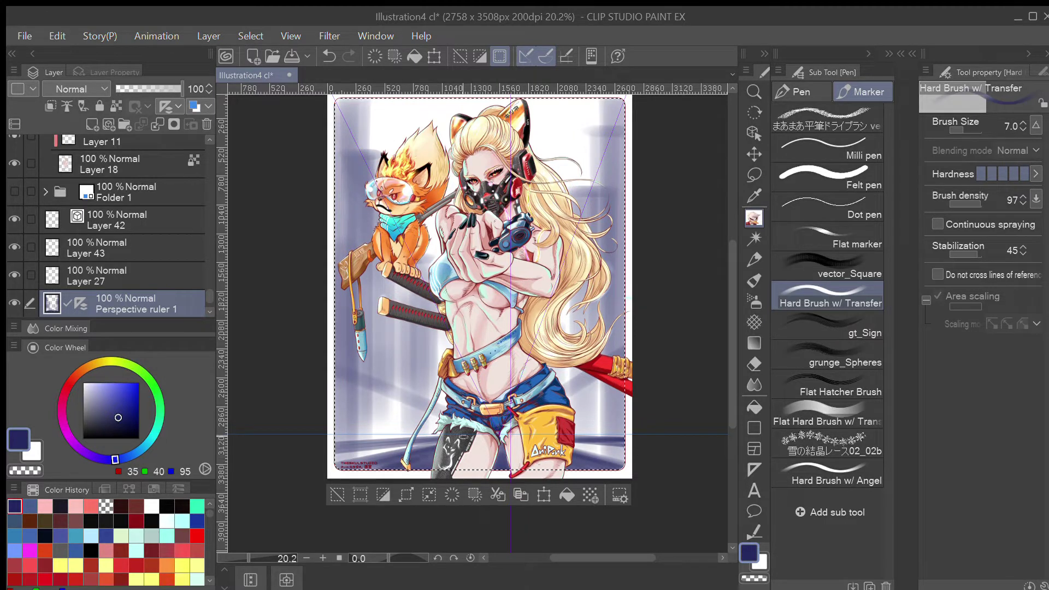
- Erase light rays above the floor lines using the transparent color at brush sizes 10 and 7
key("bracketright")
key("bracketright")
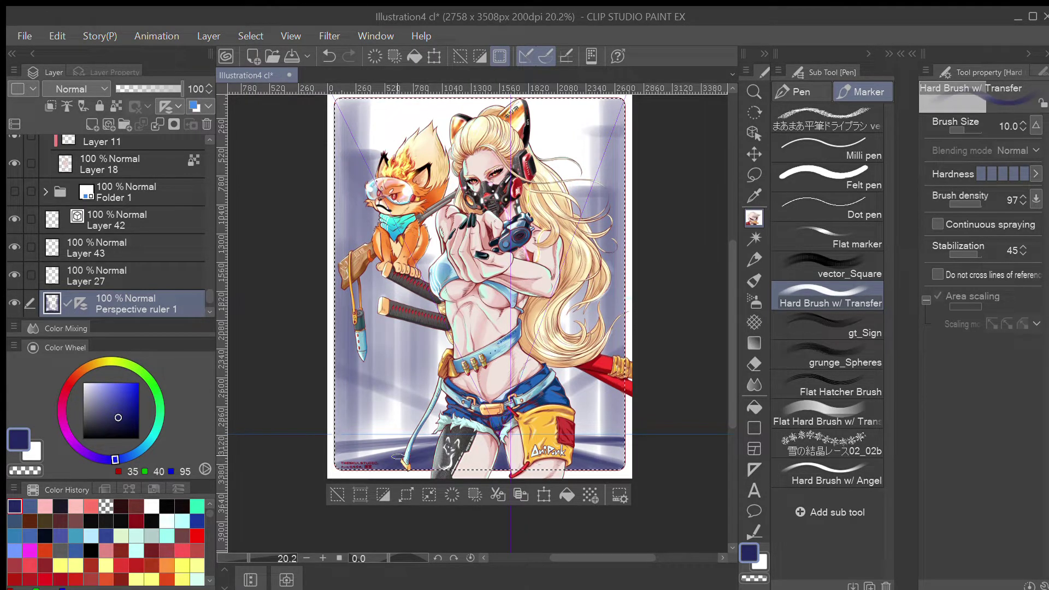
key("c")
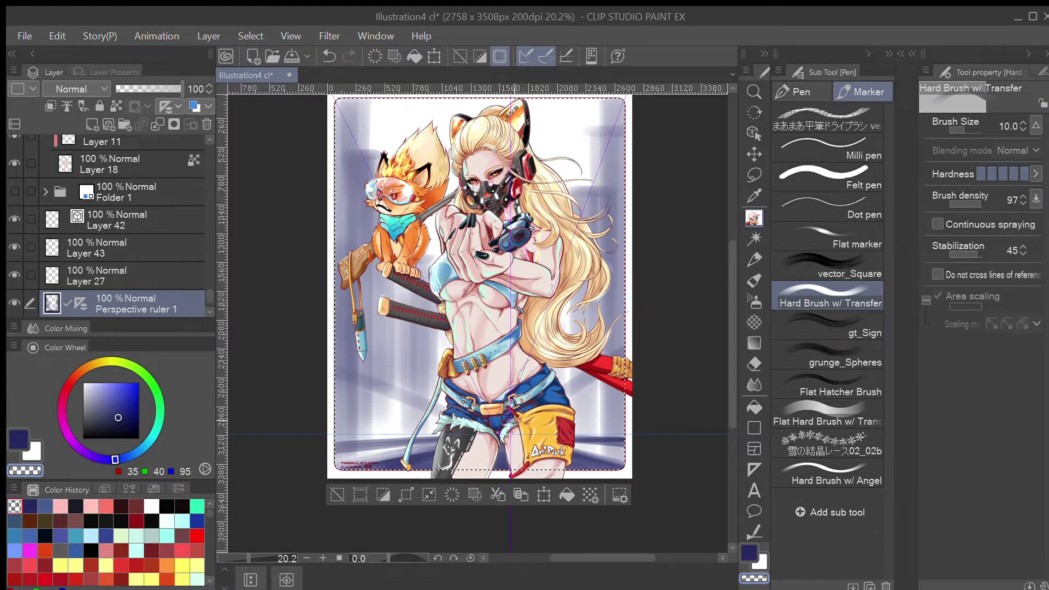
left_click_drag(562, 424, 575, 448)
key("bracketleft")
key("bracketleft")
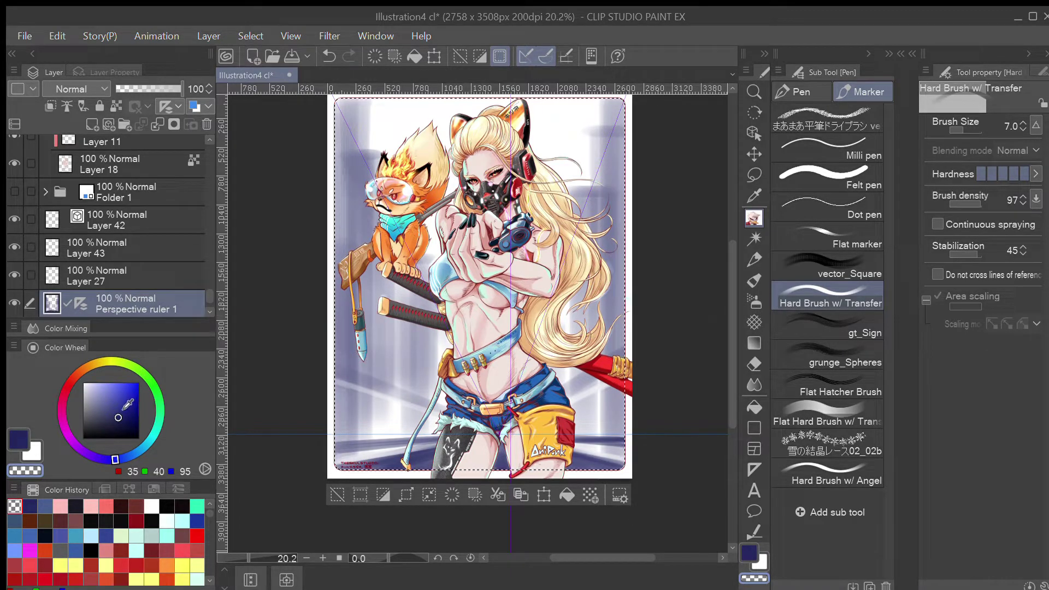
- Return to dark blue at brush size 12, deepen the pillar behind the fox with vertical strokes, and undo the stray guide
key("bracketright")
key("bracketright")
key("bracketright")
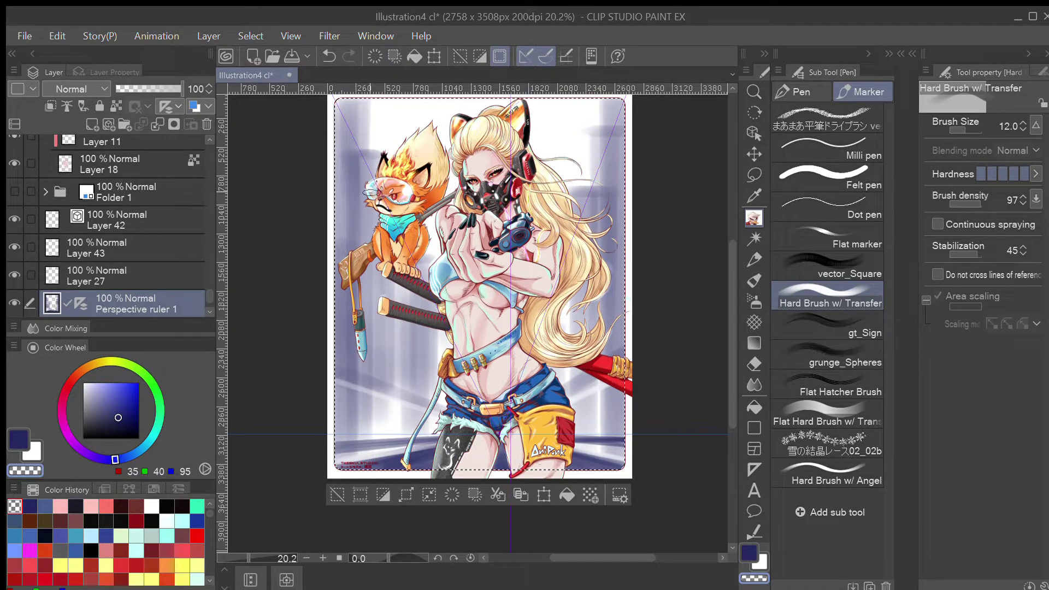
key("c")
left_click_drag(362, 160, 363, 372)
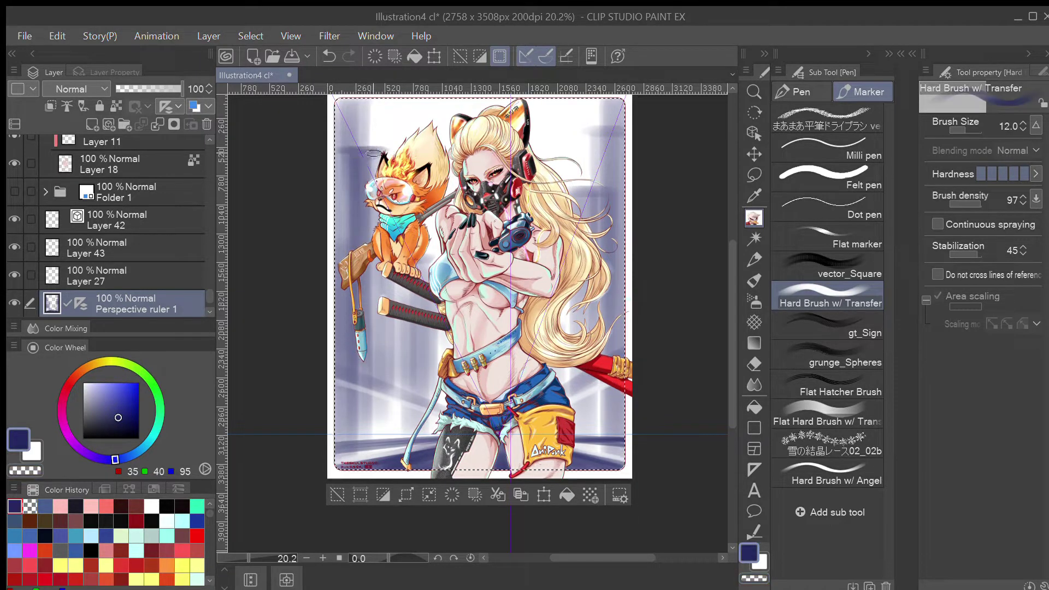
left_click_drag(351, 147, 349, 276)
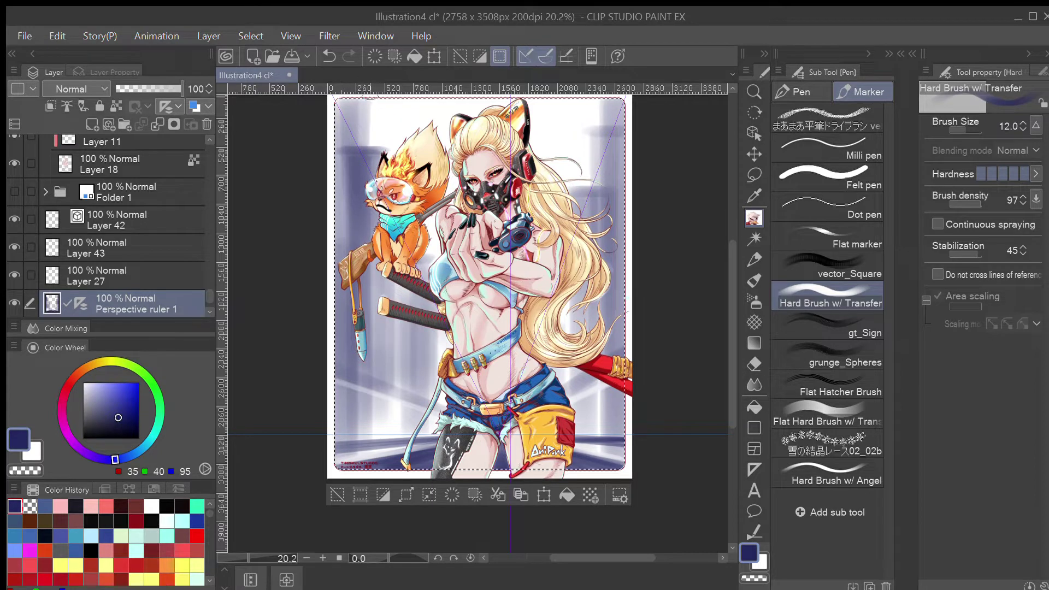
left_click_drag(399, 88, 399, 405)
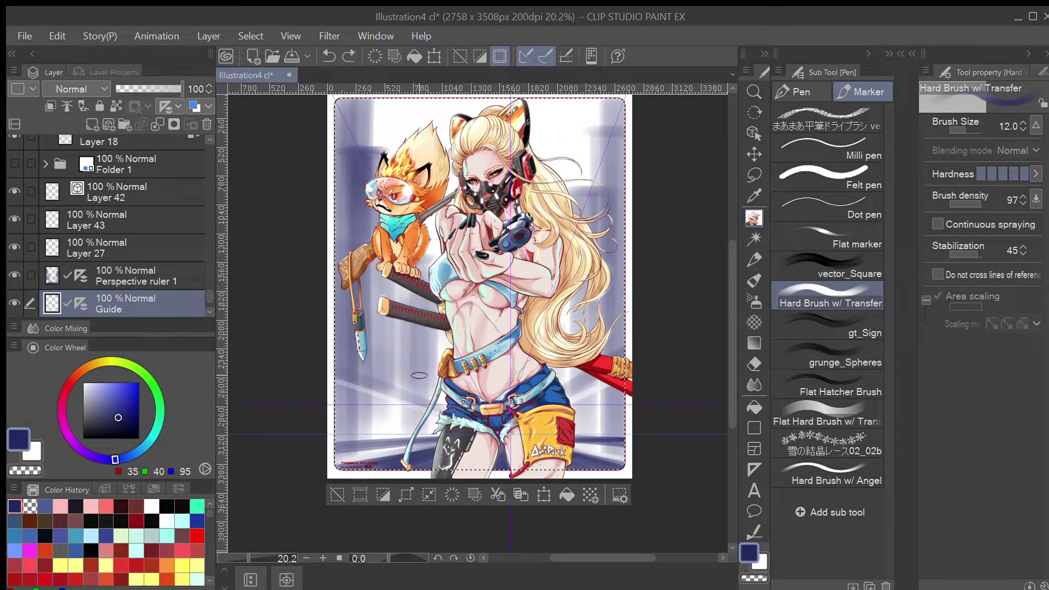
key("ctrl+z")
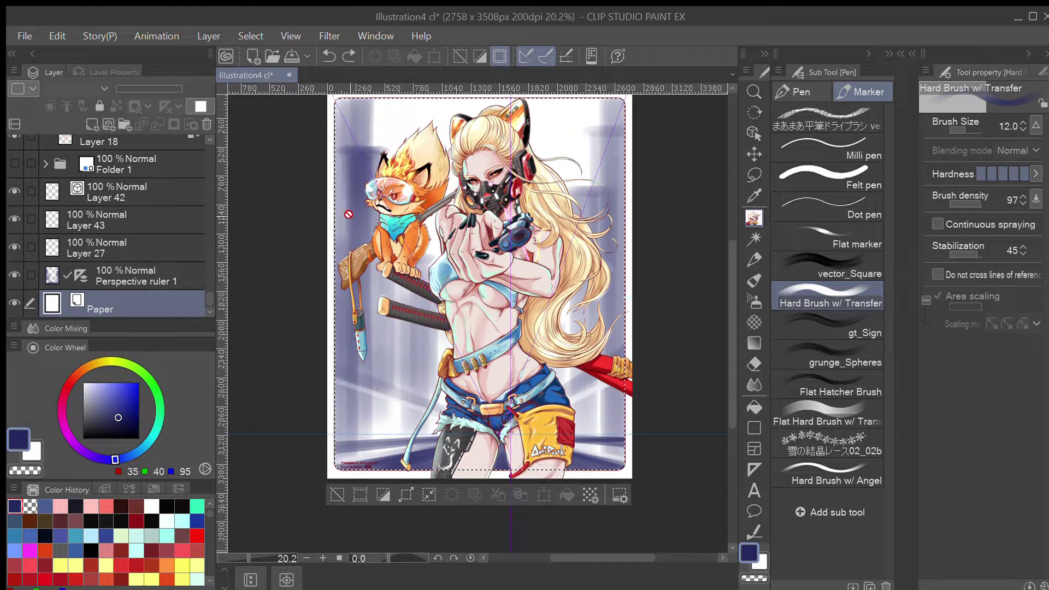
left_click(138, 276)
left_click(142, 244)
left_click(147, 269)
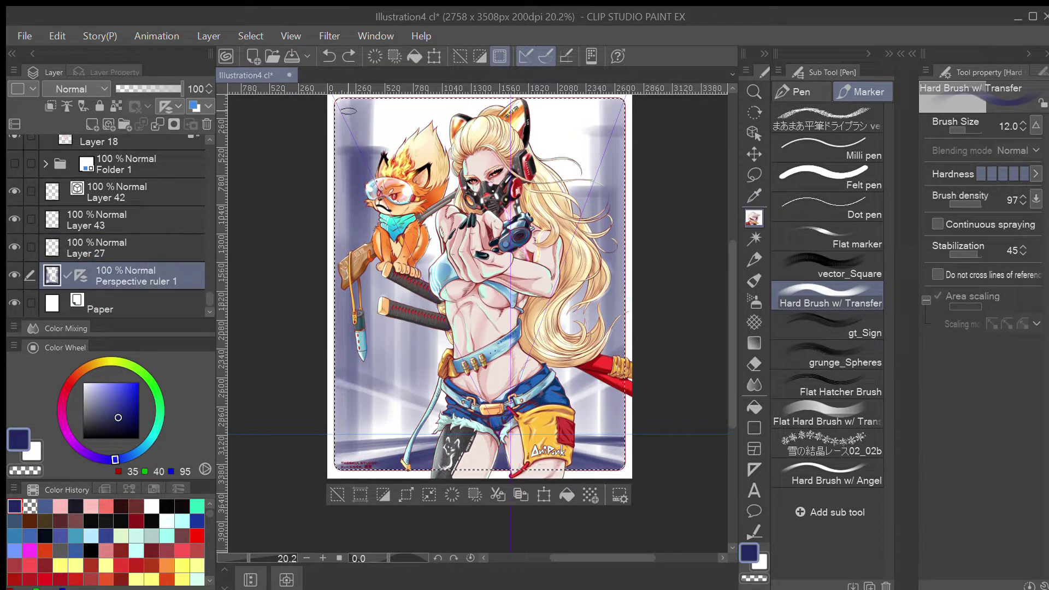
key("ctrl+y")
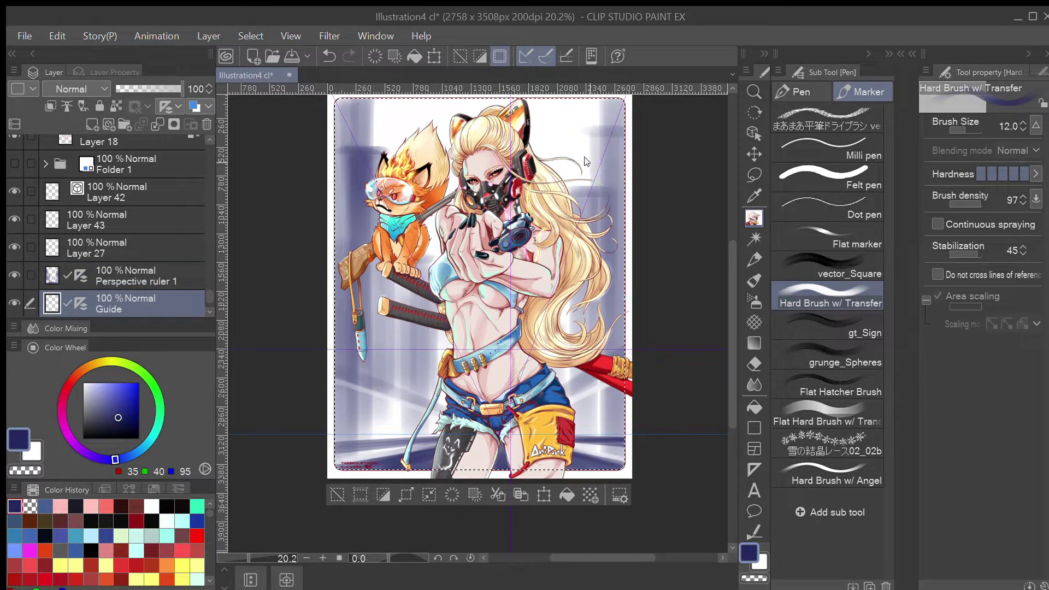
key("ctrl+z")
scroll(360, 114, "up", 1)
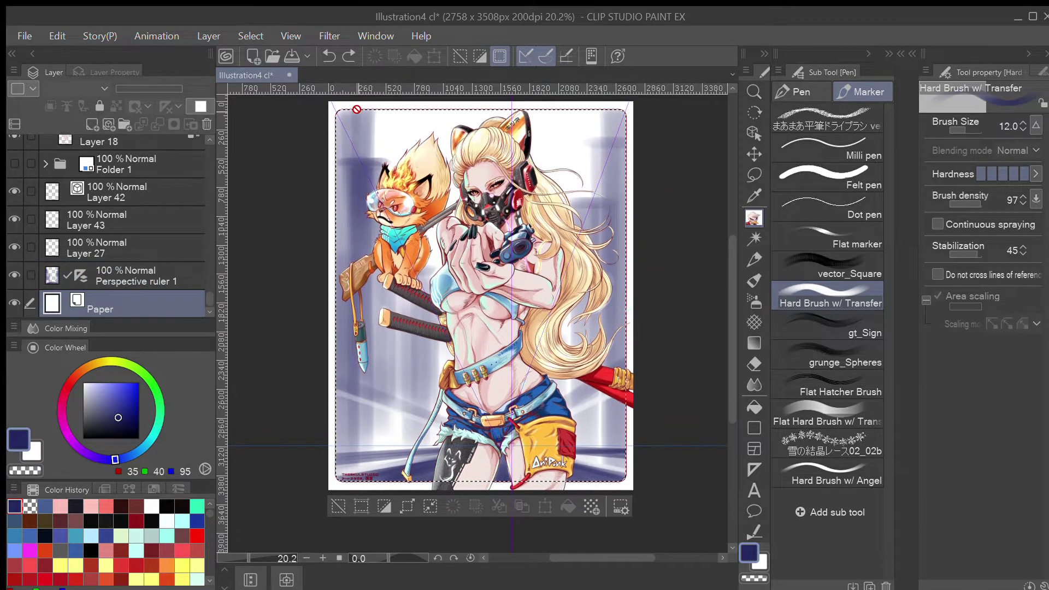
- Paint dark-blue vertical strokes on the perspective ruler layer along the outer pillars behind the fox and the hair, undoing the last one
left_click(120, 270)
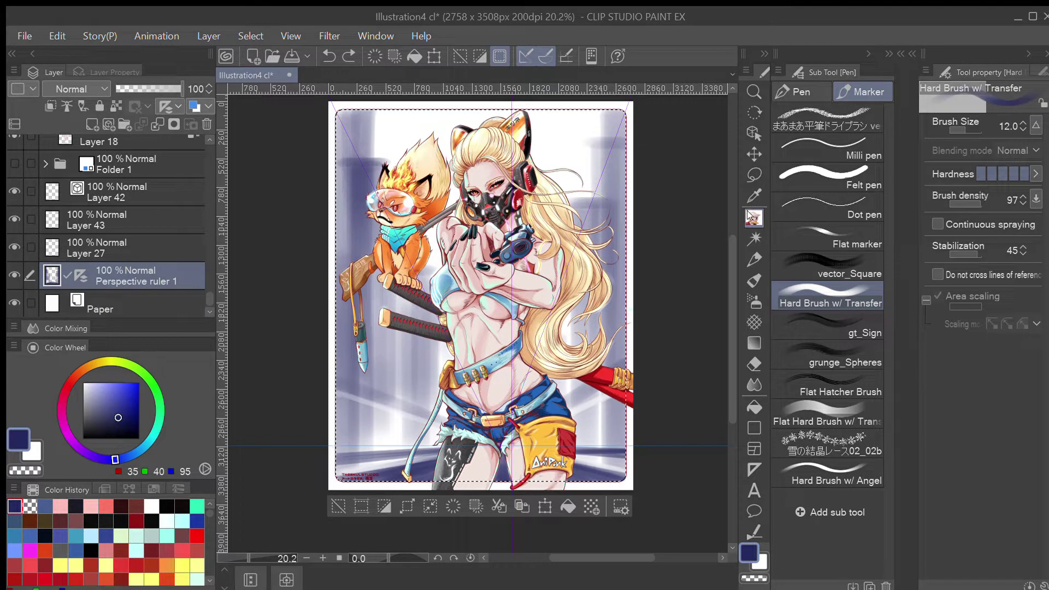
left_click_drag(350, 112, 348, 393)
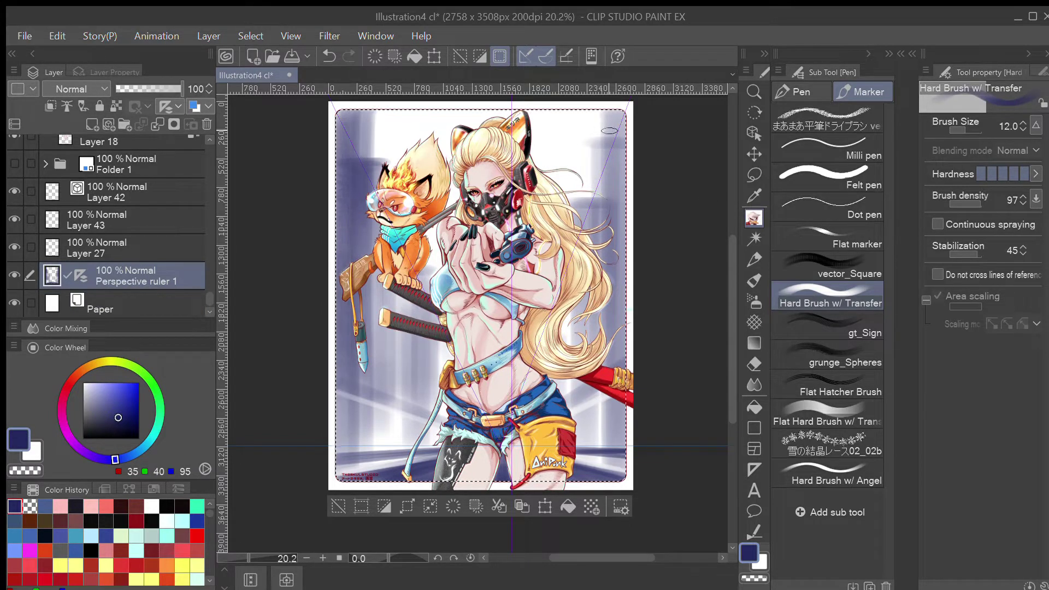
mouse_move(604, 112)
left_mouse_down()
mouse_move(611, 203)
mouse_move(612, 130)
mouse_move(598, 156)
mouse_move(598, 143)
mouse_move(594, 221)
mouse_move(582, 176)
mouse_move(599, 197)
mouse_move(586, 205)
mouse_move(599, 208)
mouse_move(578, 260)
left_mouse_up()
key("ctrl+z")
- Add a new raster layer above the perspective ruler layer and try a dark stroke above the fox, undoing it
left_click(93, 124)
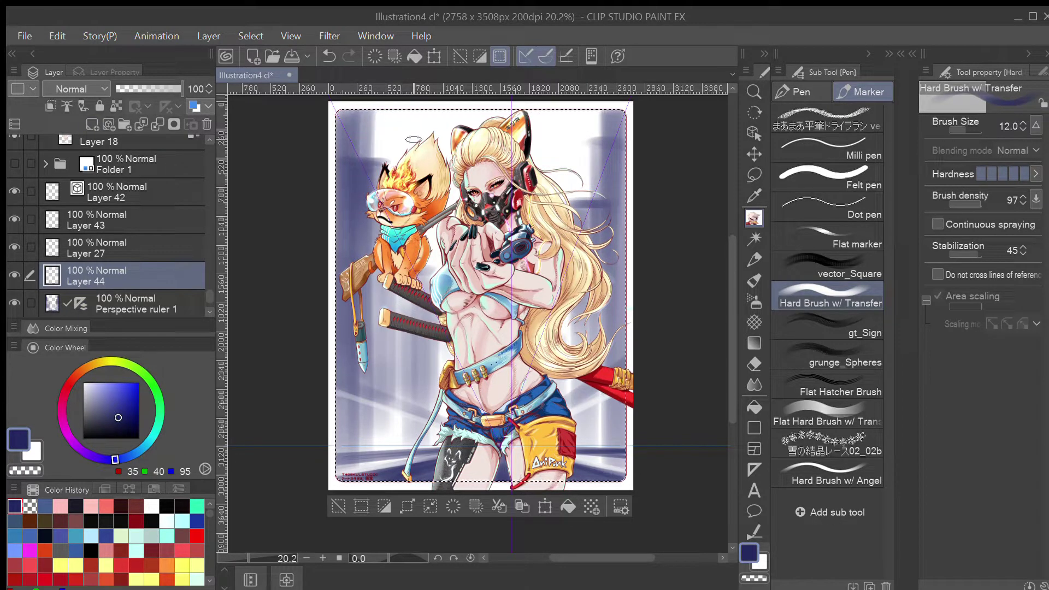
left_click_drag(383, 122, 430, 149)
key("ctrl+z")
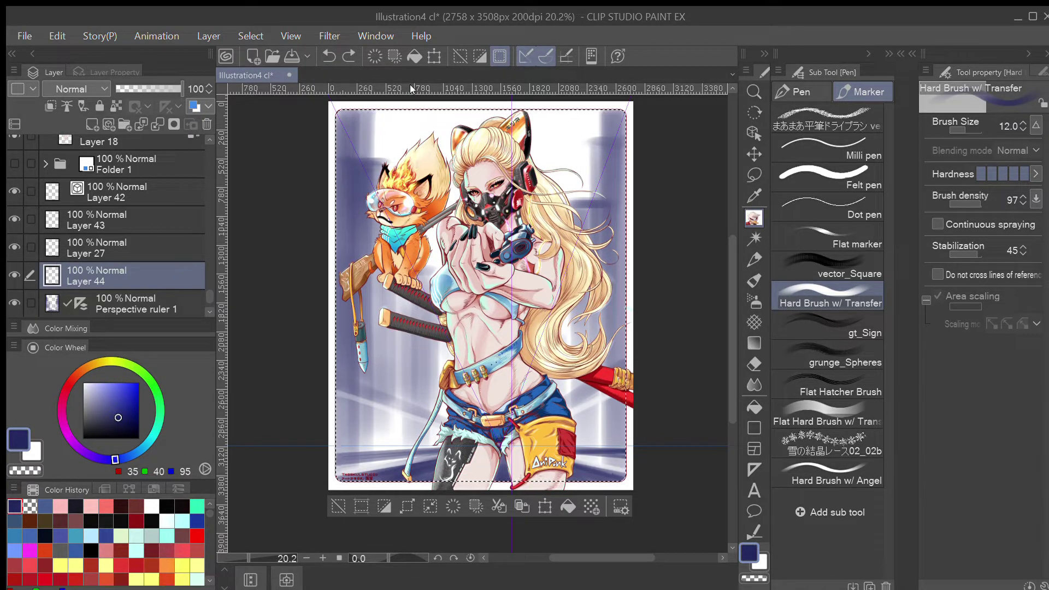
- Pick a light blue-violet (145, 150, 196), paint pale background shading above the fox, and reselect the perspective ruler layer
left_click(99, 395)
left_click(430, 138)
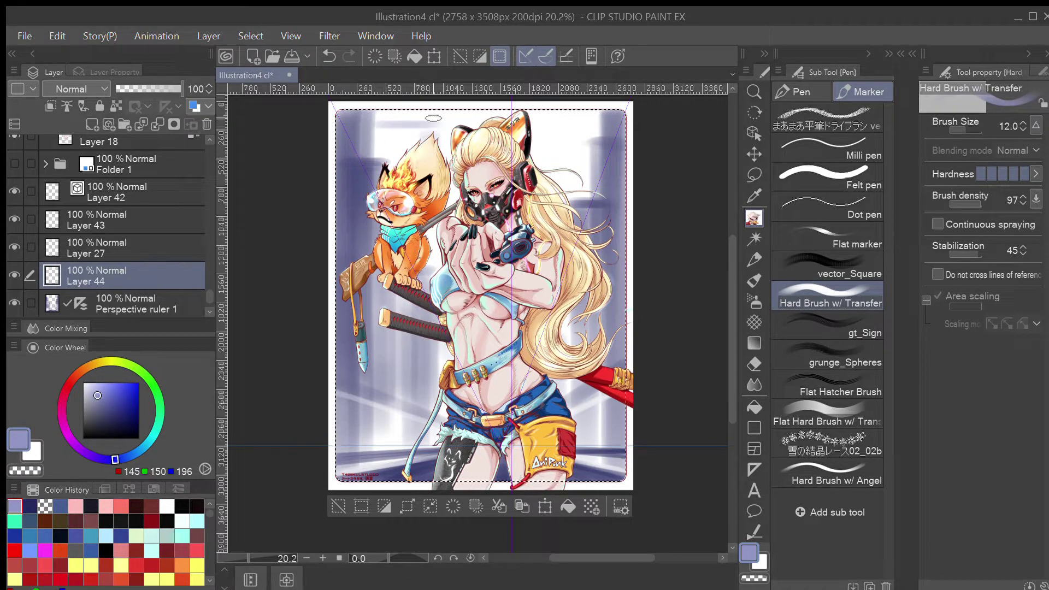
key("ctrl+z")
mouse_move(376, 130)
left_mouse_down()
mouse_move(410, 132)
mouse_move(399, 144)
mouse_move(376, 134)
mouse_move(419, 140)
left_mouse_up()
left_click(142, 300)
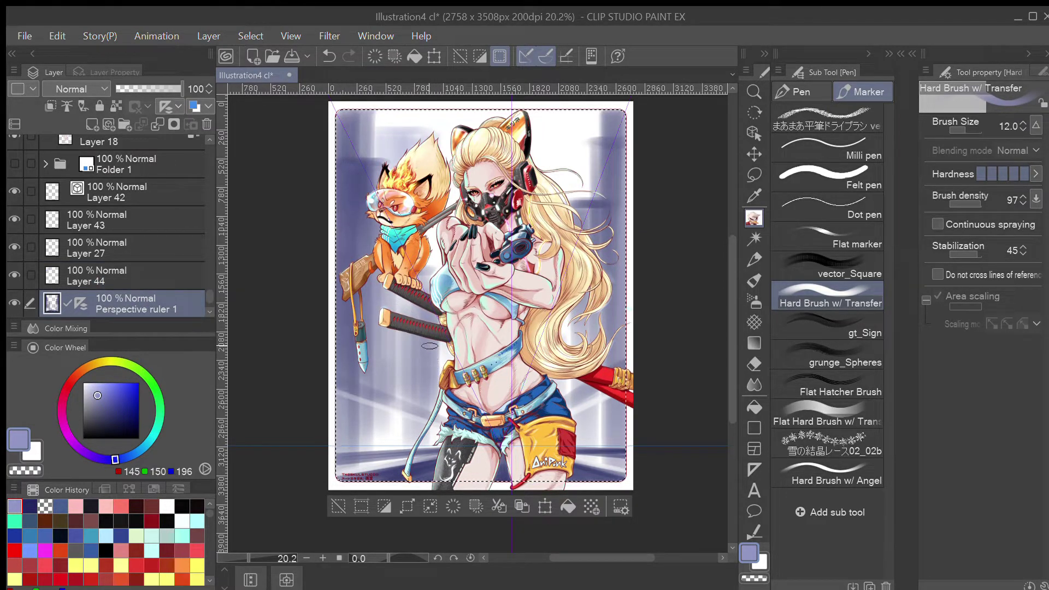
- Reduce the brush size to 7 and paint a pale vertical stroke on the pillar beside the long hair, undoing misplaced attempts
key("bracketleft")
key("bracketleft")
key("bracketleft")
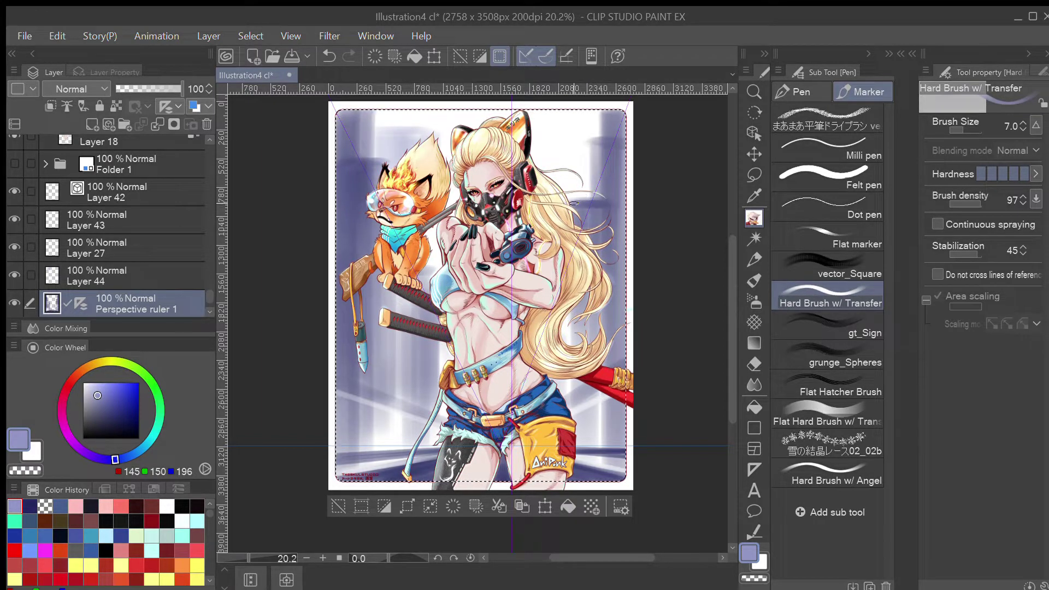
key("ctrl+z")
left_click_drag(585, 212, 588, 175)
key("ctrl+z")
key("ctrl+y")
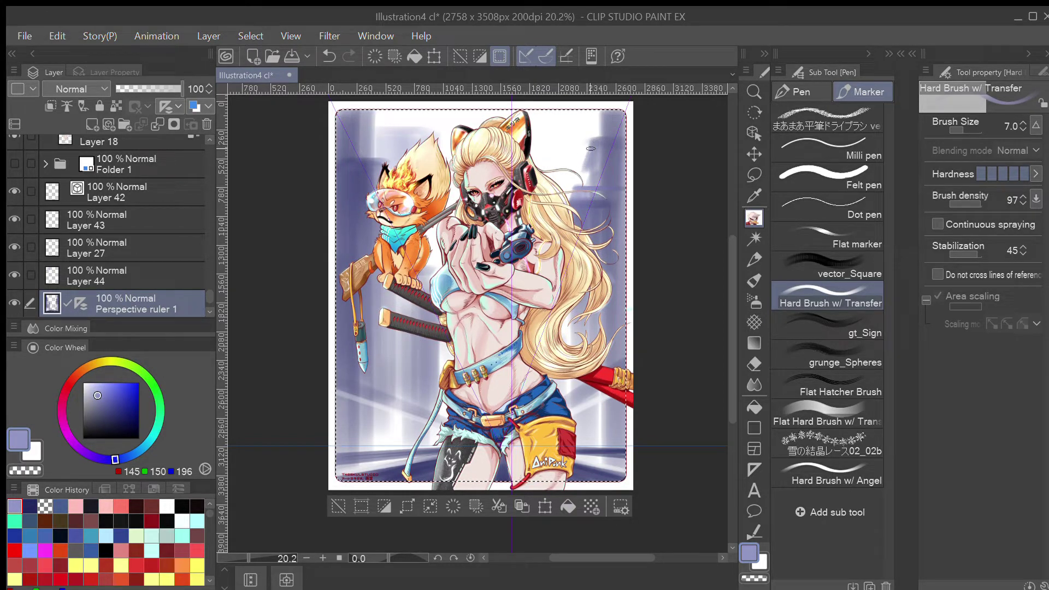
- Erase a vertical strip beside the pillar near the long hair using the transparent color, and return to the light blue-violet
key("c")
left_click_drag(591, 148, 590, 212)
key("c")
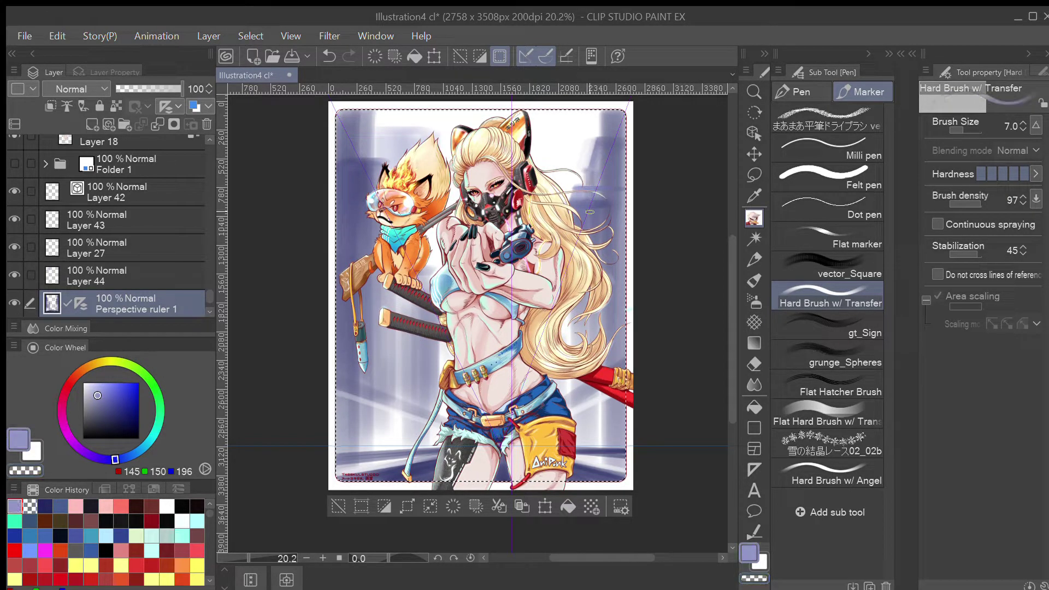
- Try the Soft eraser at size 120, and set the Hard eraser to size 300
key("e")
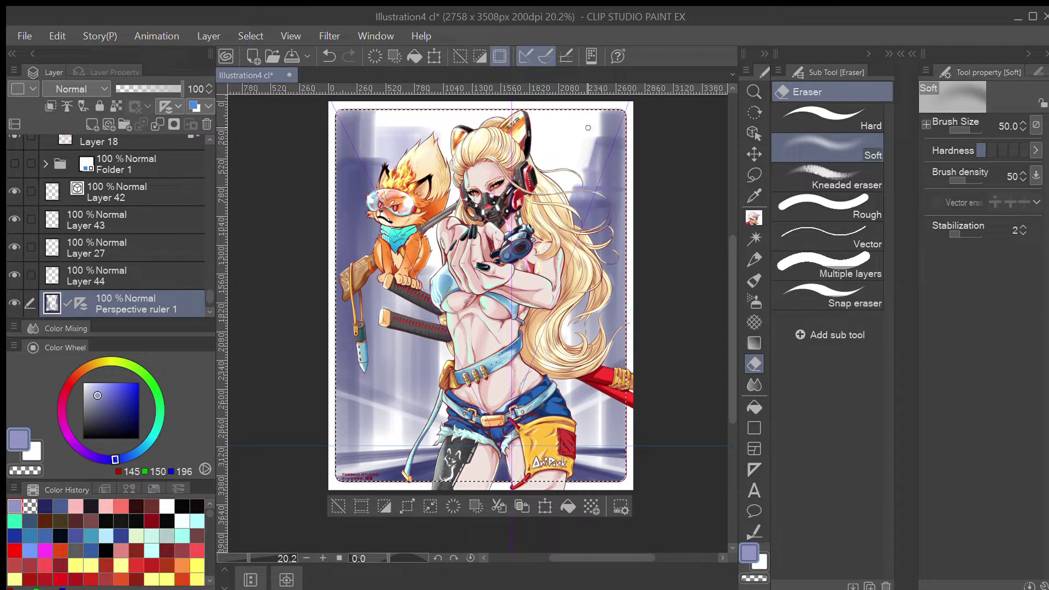
key("bracketright")
key("bracketright")
key("bracketright")
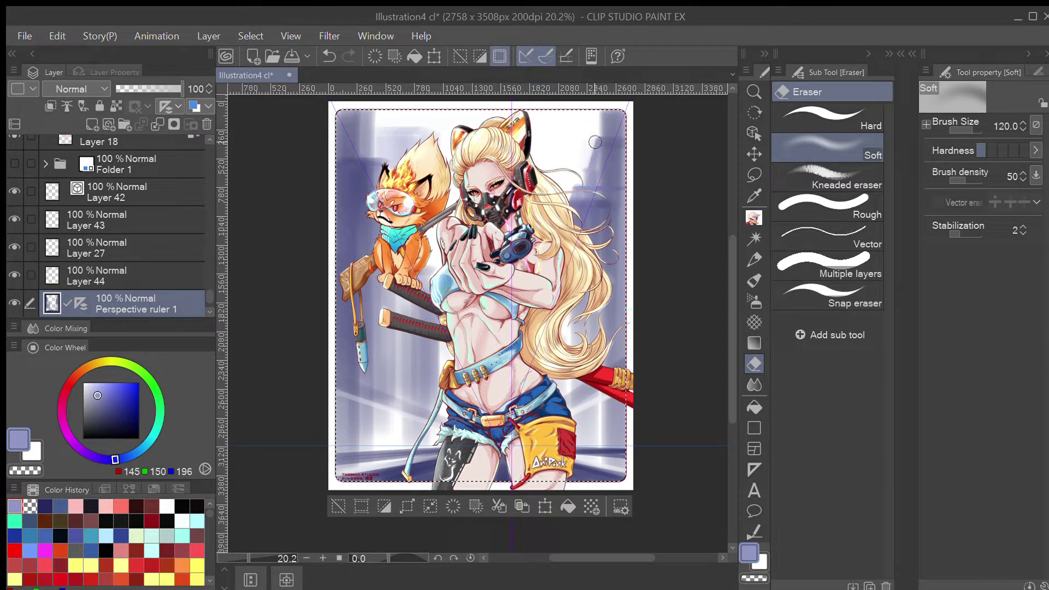
left_click(836, 119)
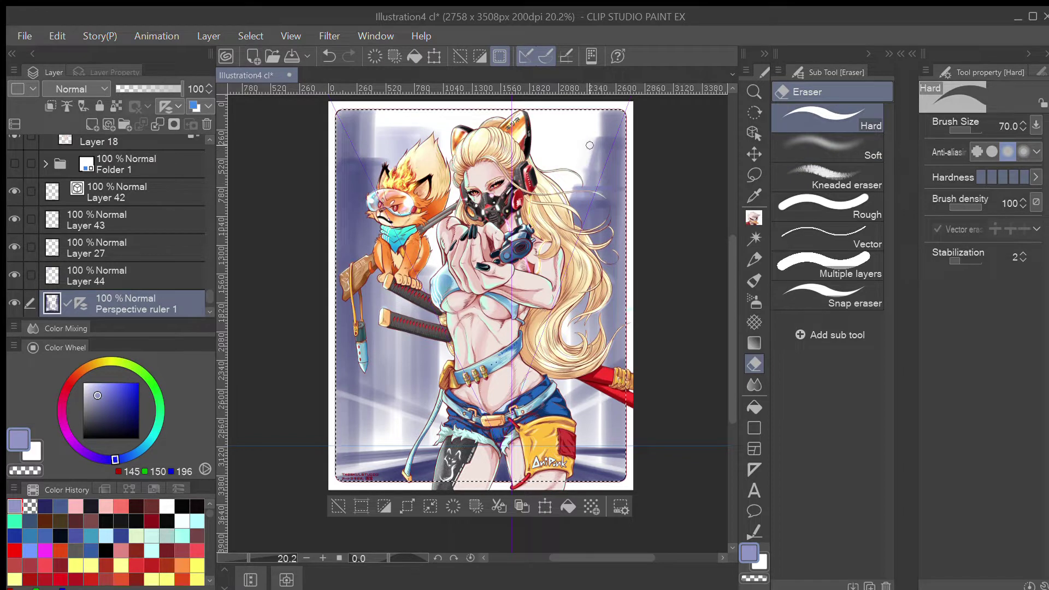
key("bracketright")
key("bracketright")
key("bracketright")
key("bracketright")
key("bracketright")
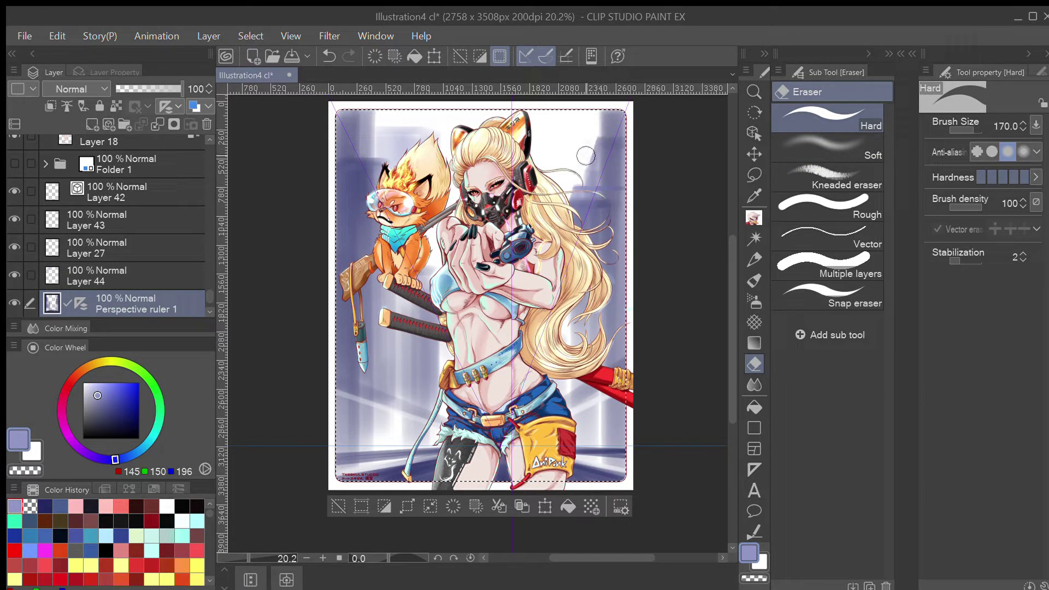
key("bracketright")
key("bracketright")
key("bracketright")
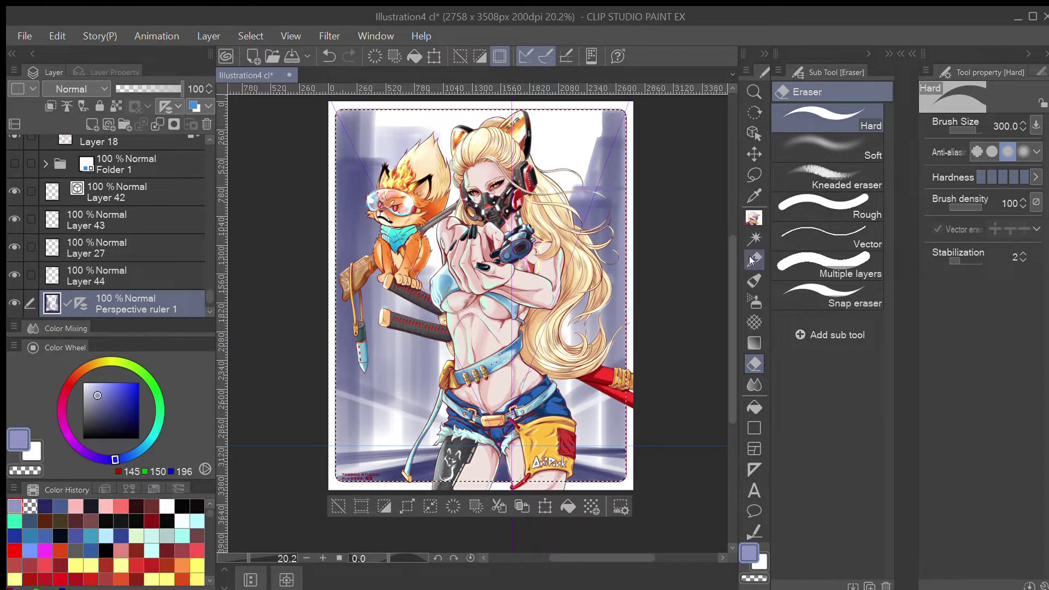
- Draw a small rectangular selection beside the woman's cat ear, deselect it, and return to the Hard eraser
left_click(755, 238)
left_click(755, 175)
left_click(828, 117)
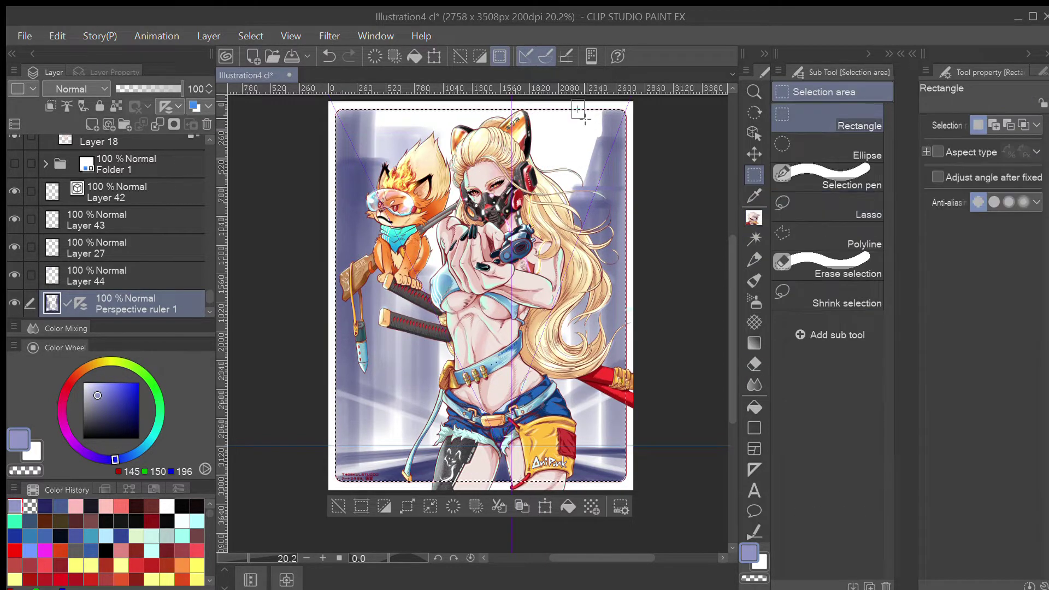
mouse_move(584, 119)
left_mouse_down()
mouse_move(612, 137)
mouse_move(604, 113)
left_mouse_up()
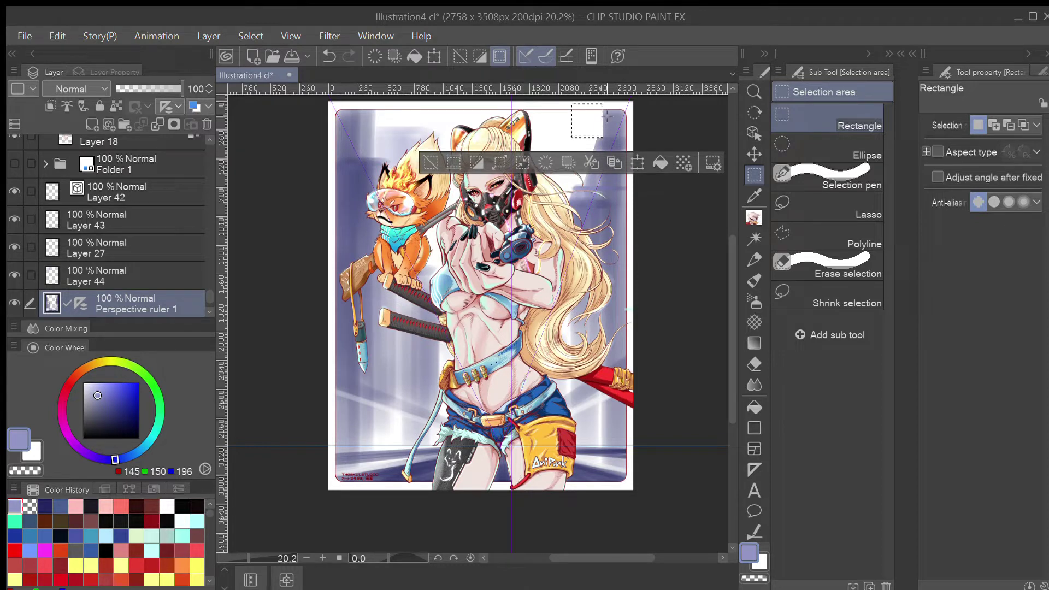
key("ctrl+d")
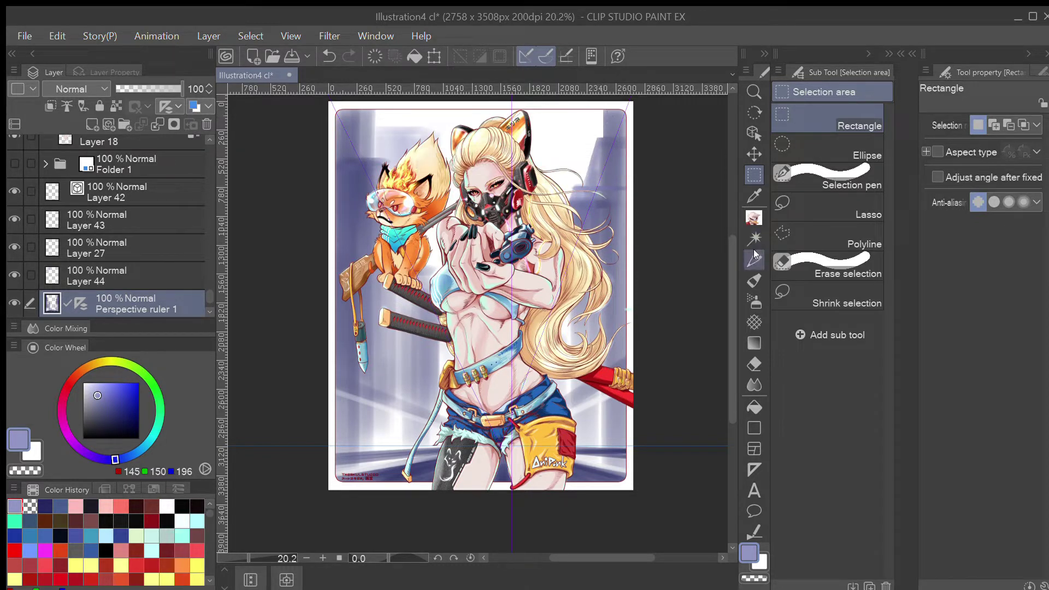
left_click(754, 364)
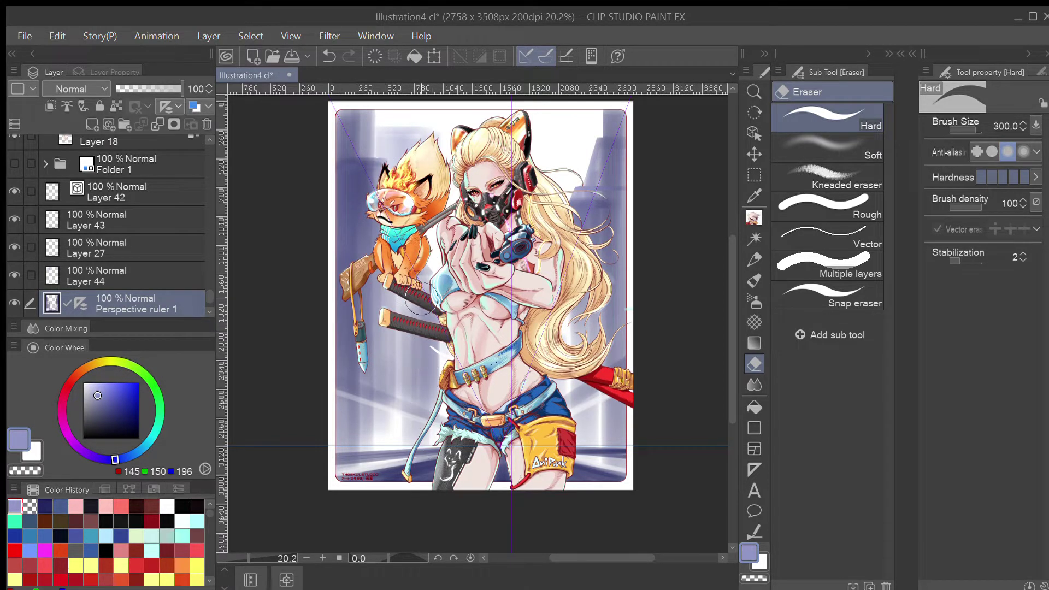
- Paint dark-blue (46, 52, 111) vertical strokes between the sword handles and the belt with Hard Brush w/ Transfer at size 4
left_click(754, 218)
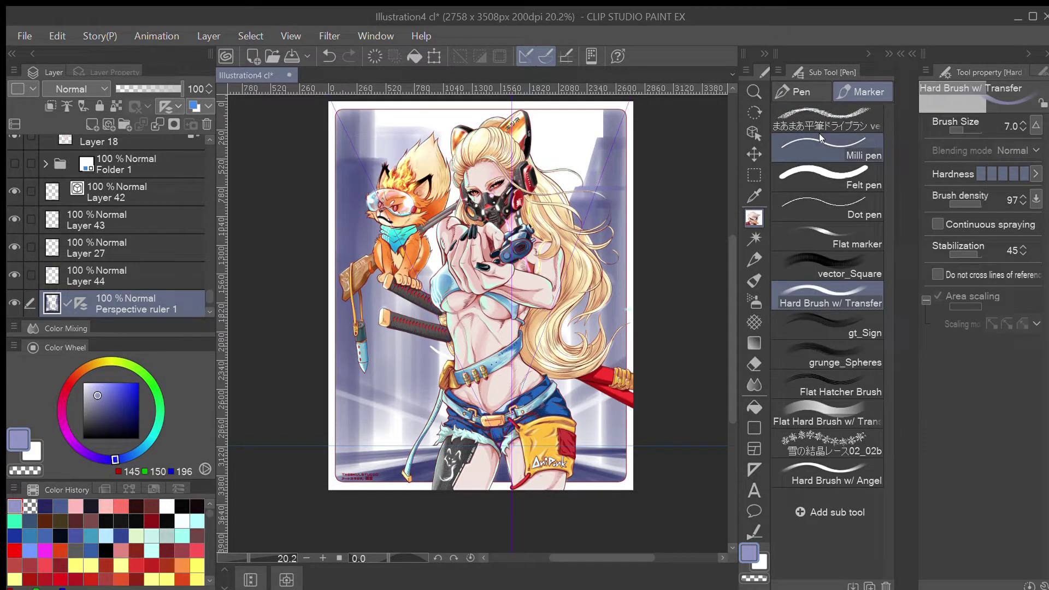
left_click(116, 414)
key("bracketleft")
key("bracketleft")
key("bracketleft")
left_click_drag(431, 349, 429, 437)
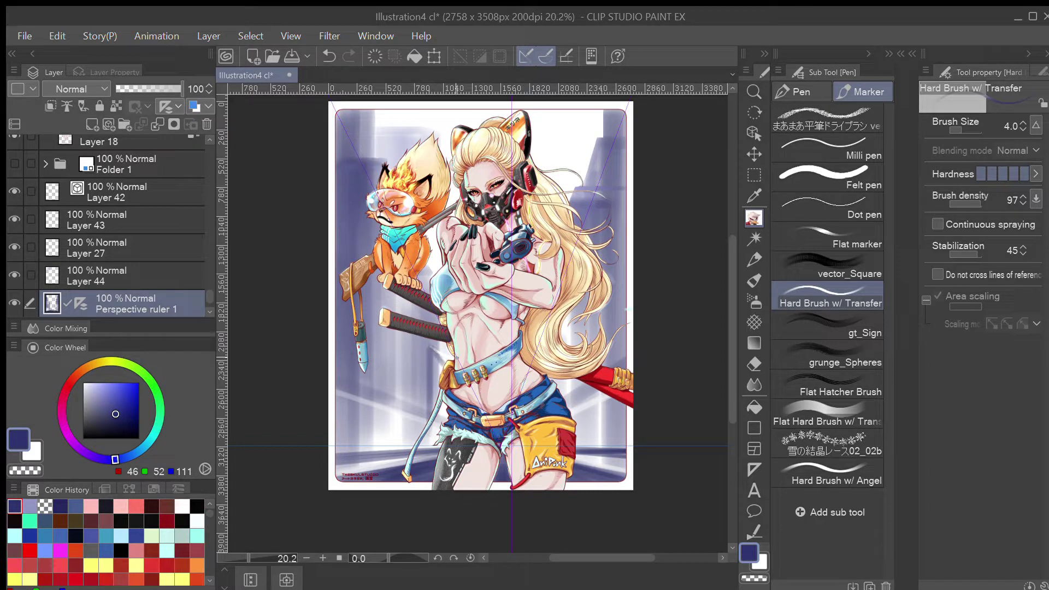
left_click_drag(438, 356, 432, 449)
mouse_move(432, 349)
left_mouse_down()
mouse_move(431, 384)
mouse_move(447, 364)
mouse_move(439, 395)
left_mouse_up()
- Raise the brush size to 7 and darken the pillar and perspective lines behind the fox and knife, undoing a misplaced vertical stroke
key("]")
key("]")
key("]")
left_click_drag(368, 170, 367, 375)
key("ctrl+z")
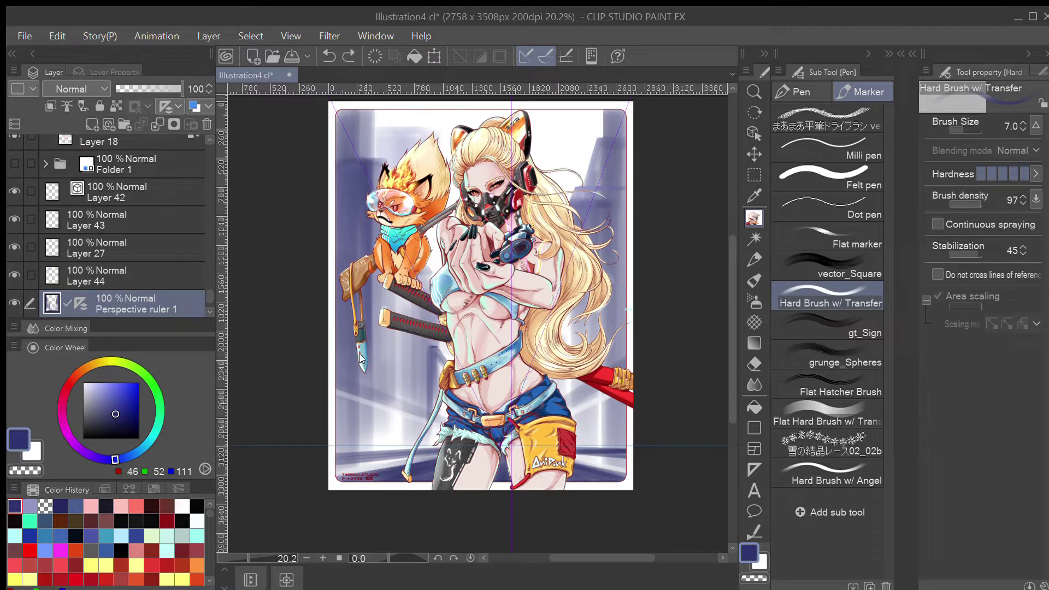
left_click_drag(330, 365, 382, 383)
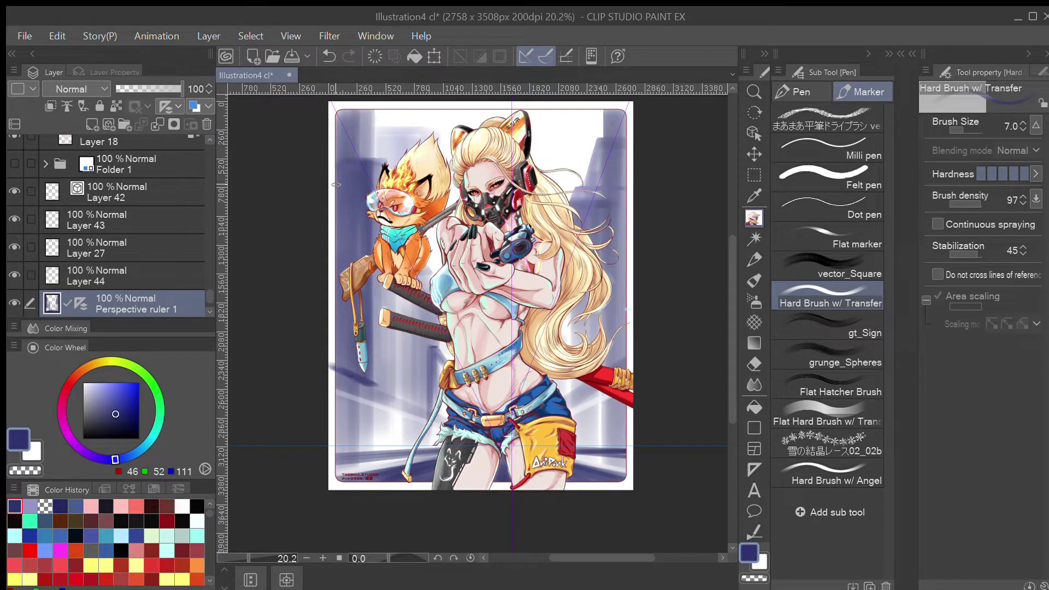
left_click_drag(349, 108, 342, 334)
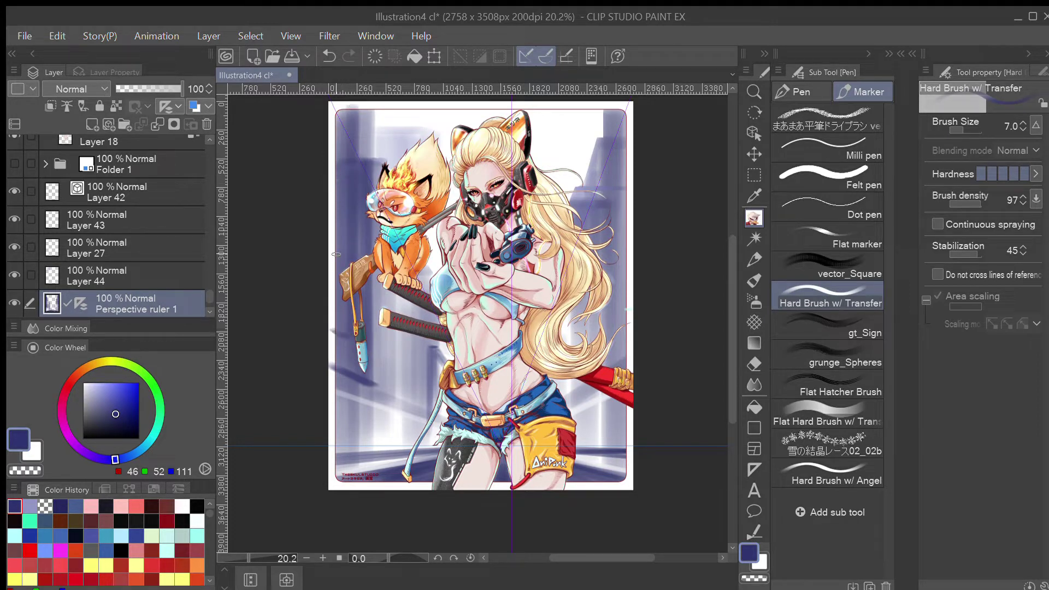
mouse_move(343, 111)
left_mouse_down()
mouse_move(337, 320)
mouse_move(347, 338)
mouse_move(343, 126)
mouse_move(340, 332)
left_mouse_up()
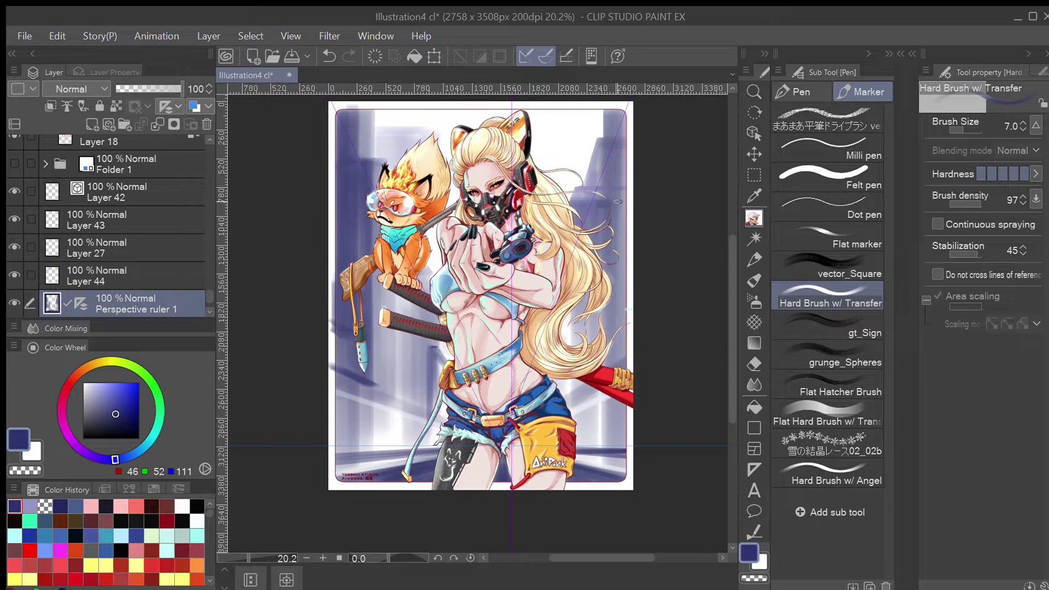
- Deepen the pillars beside the long hair with long dark-blue vertical strokes
left_click_drag(618, 109, 625, 256)
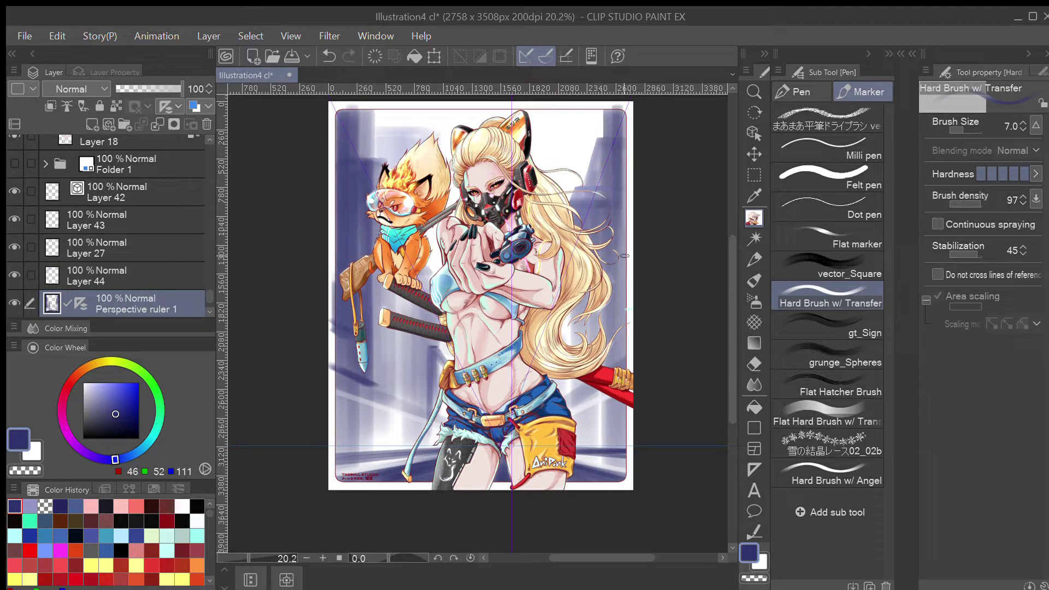
left_click_drag(622, 125, 623, 309)
left_click_drag(581, 190, 579, 313)
left_click_drag(603, 141, 596, 337)
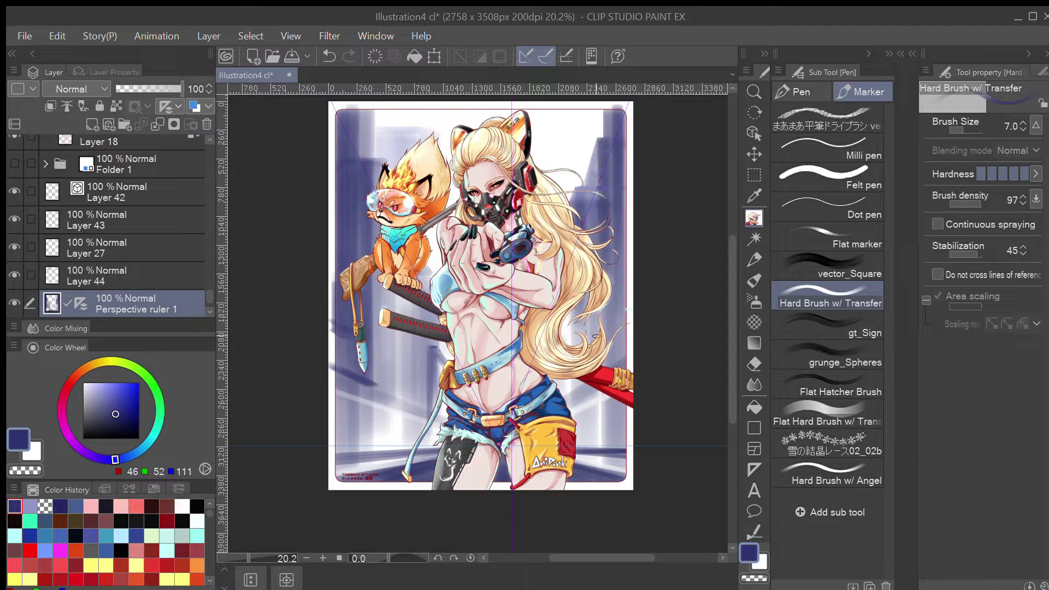
left_click_drag(601, 177, 603, 361)
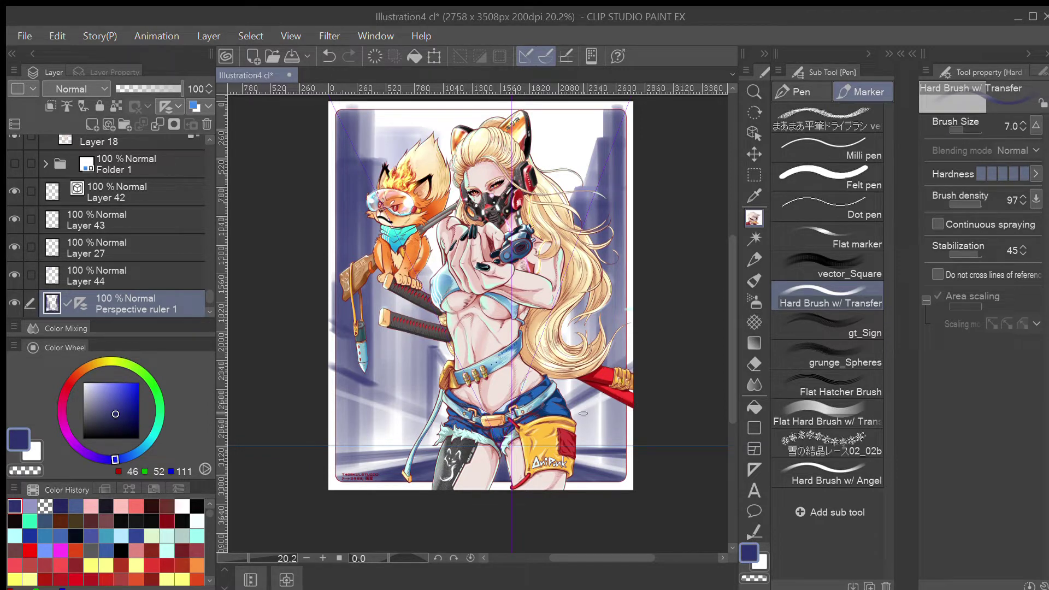
- Reduce the brush size to 5 and add short dark vertical strokes above the floor on both sides of the legs, undoing one misplaced stroke
key("bracketleft")
key("bracketleft")
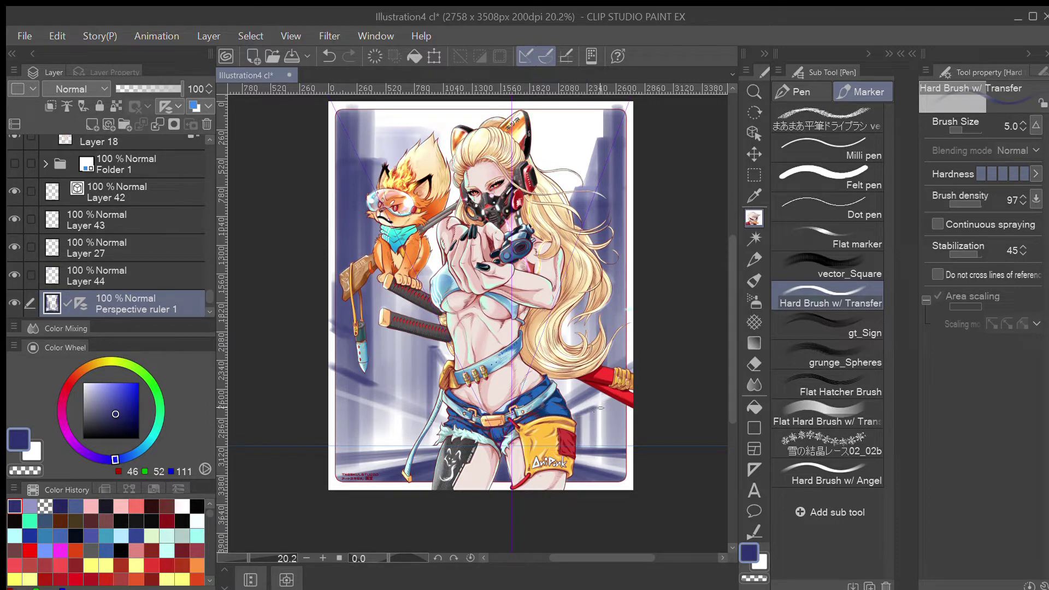
left_click_drag(600, 408, 599, 444)
key("ctrl+z")
left_click_drag(598, 408, 597, 451)
left_click_drag(606, 408, 606, 447)
mouse_move(610, 415)
left_mouse_down()
mouse_move(618, 450)
mouse_move(577, 433)
mouse_move(588, 436)
left_mouse_up()
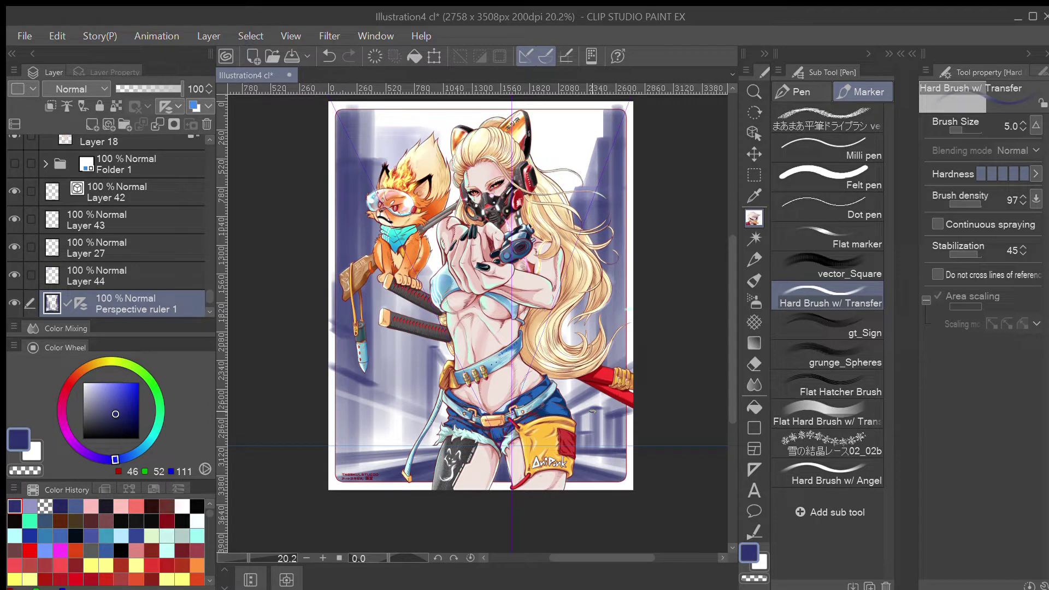
left_click_drag(353, 400, 356, 452)
mouse_move(397, 410)
left_mouse_down()
mouse_move(398, 453)
mouse_move(432, 429)
mouse_move(398, 452)
left_mouse_up()
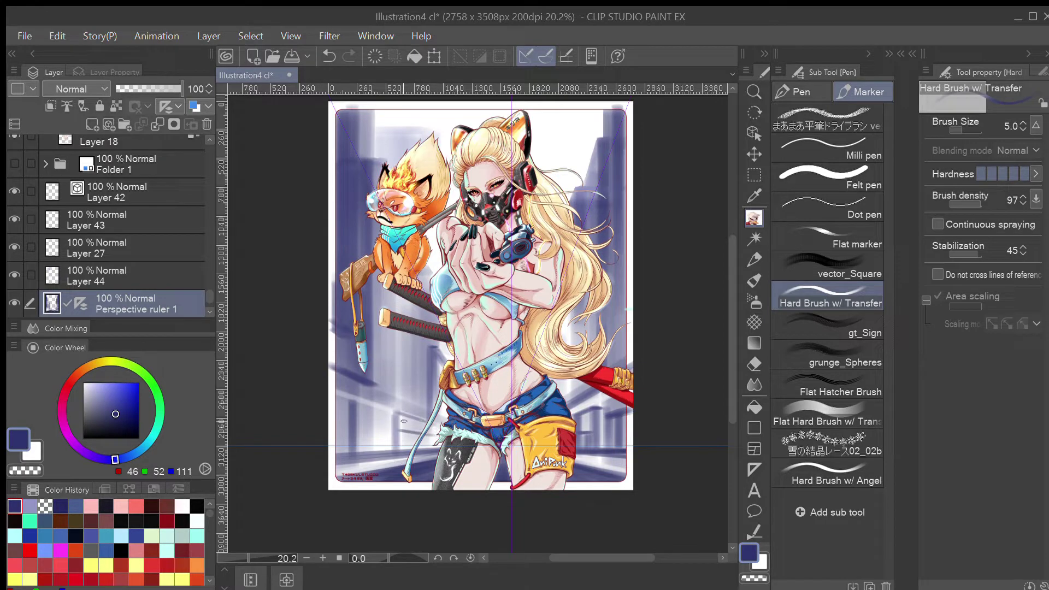
- Draw a short vertical Milli pen line at size 4 beside the hanging strap, and switch the drawing colour to white (255, 255, 255)
left_click(780, 91)
left_click(835, 92)
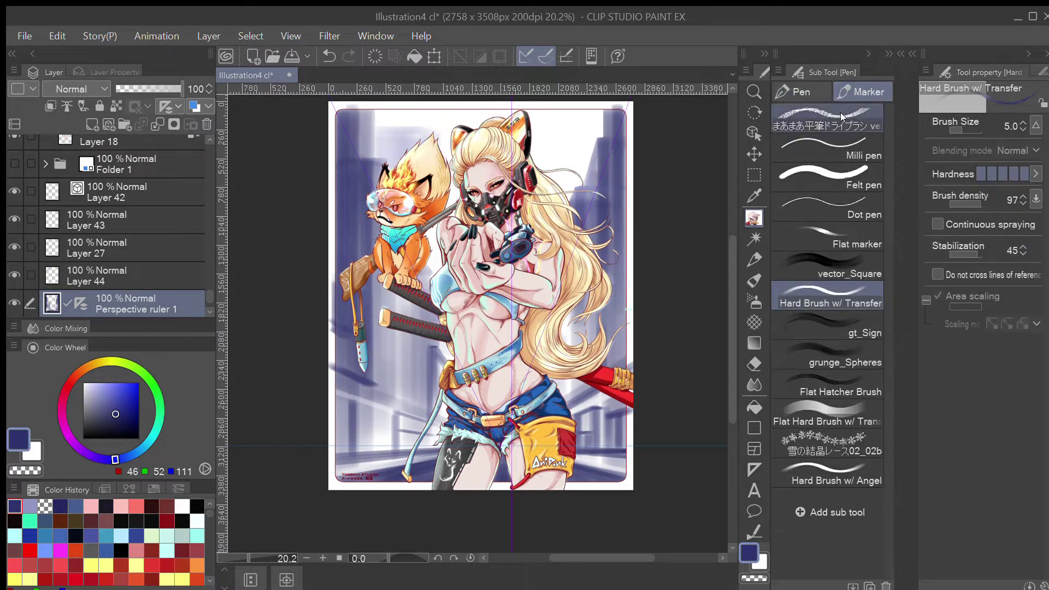
left_click(832, 141)
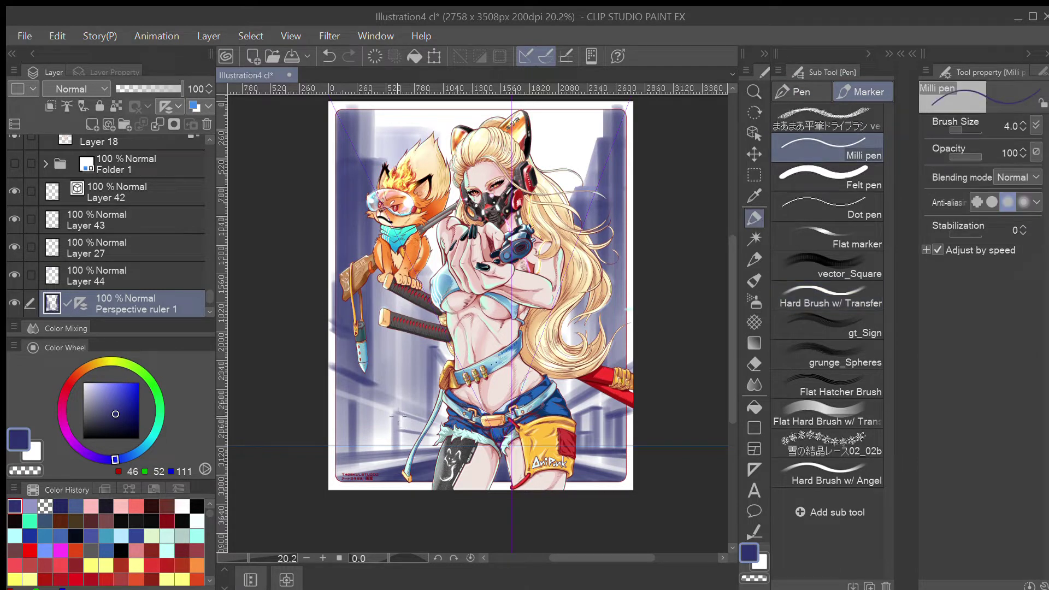
left_click_drag(399, 418, 400, 454)
left_click_drag(94, 394, 73, 366)
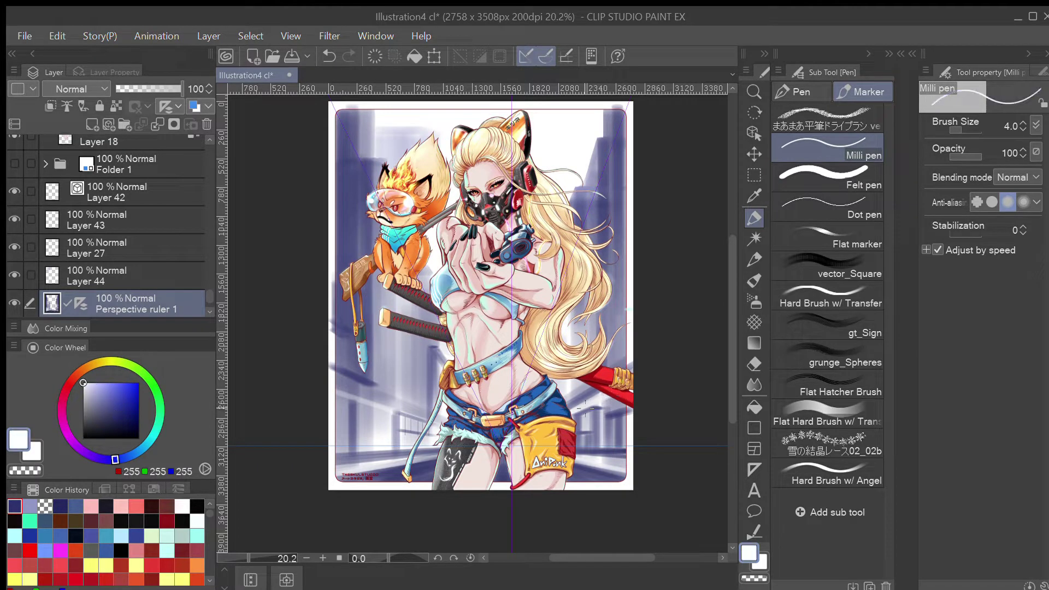
- Paint white accents on the distant structures beside the yellow pouch, raising the Milli pen size to 15 and undoing misplaced strokes
left_click_drag(576, 416, 595, 410)
key("bracketright")
key("bracketright")
key("bracketright")
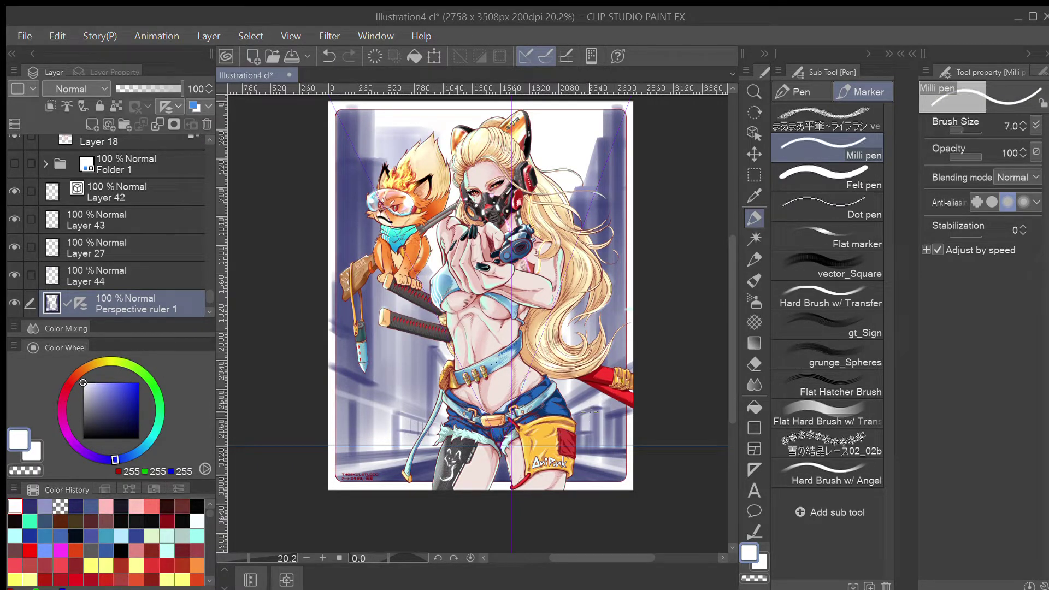
key("bracketright")
key("bracketright")
key("bracketright")
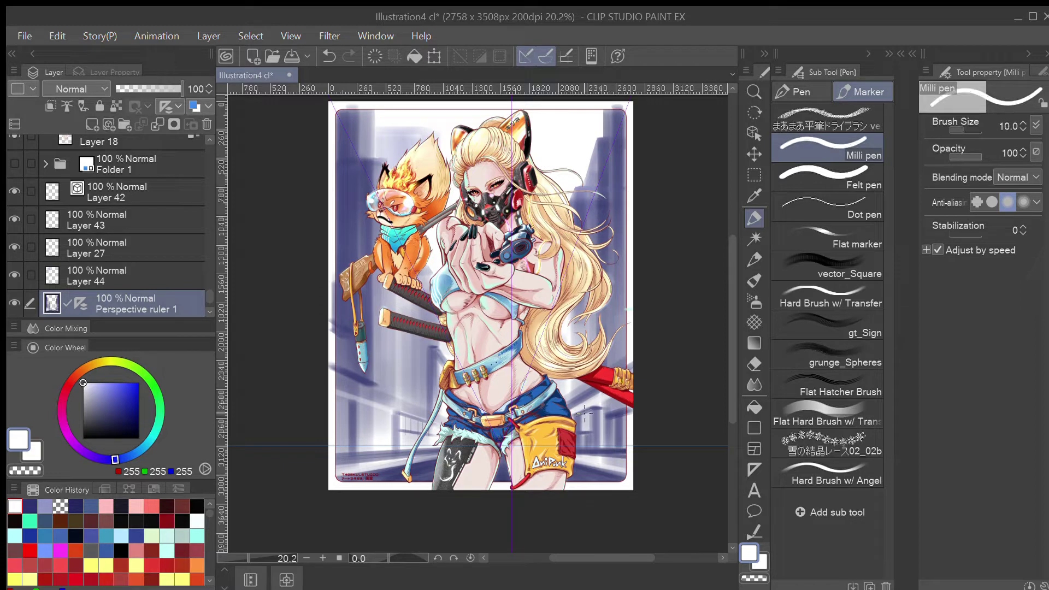
key("bracketright")
key("bracketright")
key("bracketright")
key("bracketright")
key("bracketright")
key("ctrl+z")
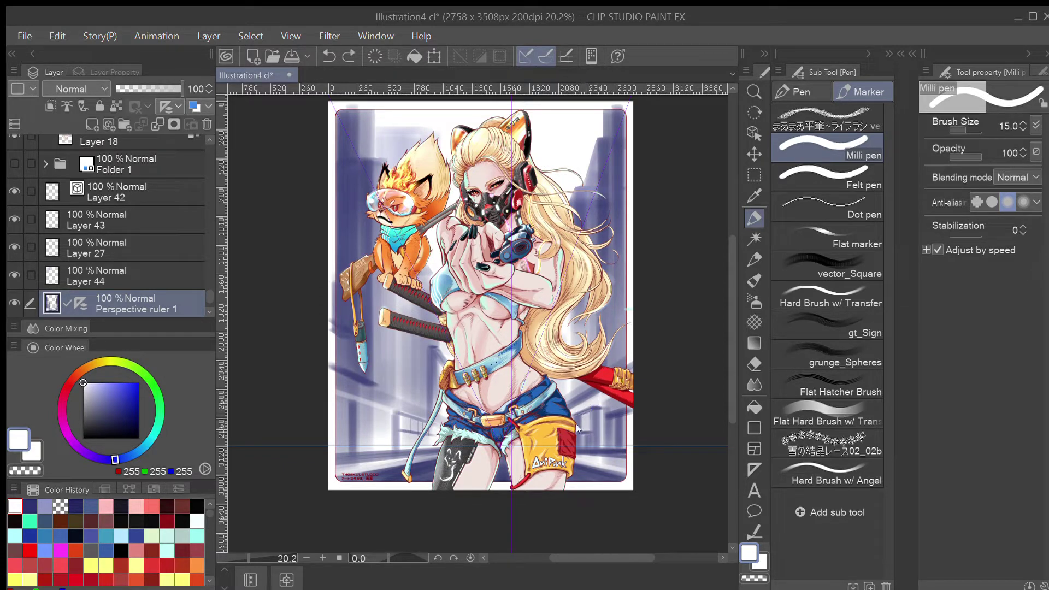
key("ctrl+y")
left_click_drag(578, 415, 594, 457)
key("ctrl+z")
left_click_drag(593, 409, 593, 442)
- Raise the Milli pen size to 60 and paint white diagonal strokes across the pillar beside the long hair, undoing misplaced ones
key("bracketright")
key("bracketright")
key("bracketright")
key("bracketright")
key("bracketright")
key("bracketright")
key("bracketright")
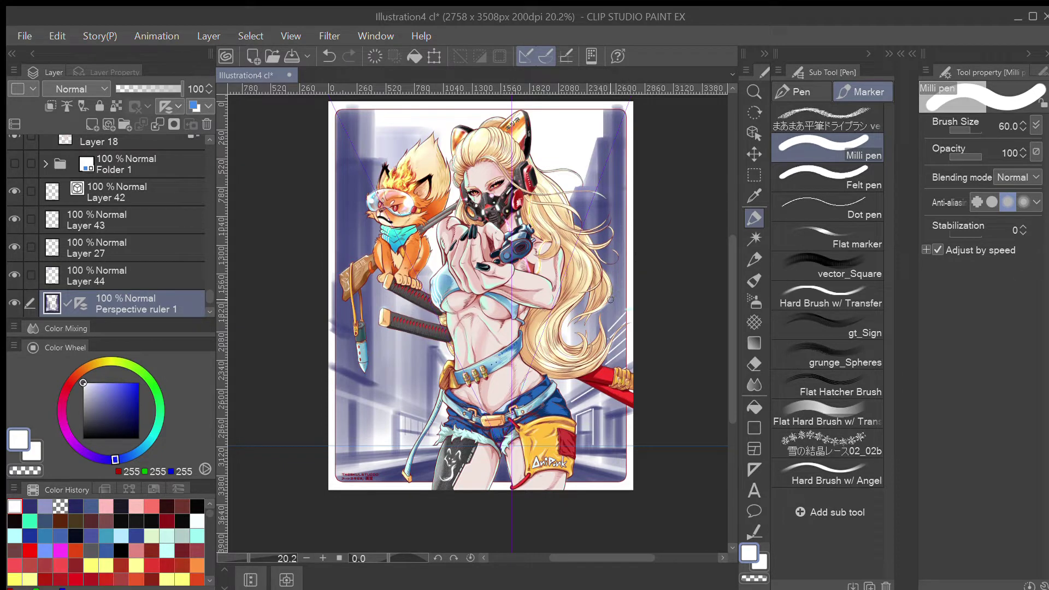
mouse_move(611, 299)
left_mouse_down()
mouse_move(610, 264)
mouse_move(611, 299)
left_mouse_up()
key("ctrl+z")
mouse_move(610, 262)
left_mouse_down()
mouse_move(634, 239)
mouse_move(616, 289)
left_mouse_up()
mouse_move(619, 269)
left_mouse_down()
mouse_move(605, 305)
mouse_move(634, 274)
left_mouse_up()
key("ctrl+z")
key("ctrl+z")
left_click_drag(608, 309, 622, 289)
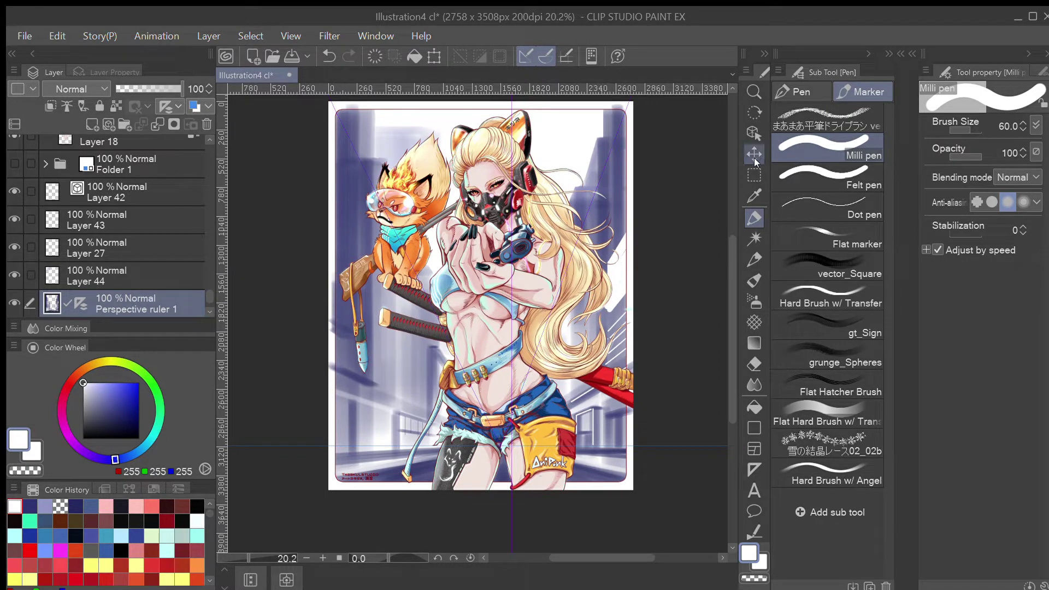
- Choose Hard Brush w/ Transfer, sample dark blue (46, 52, 111) from the pillar and paint over the white band beside the hair
left_click(754, 175)
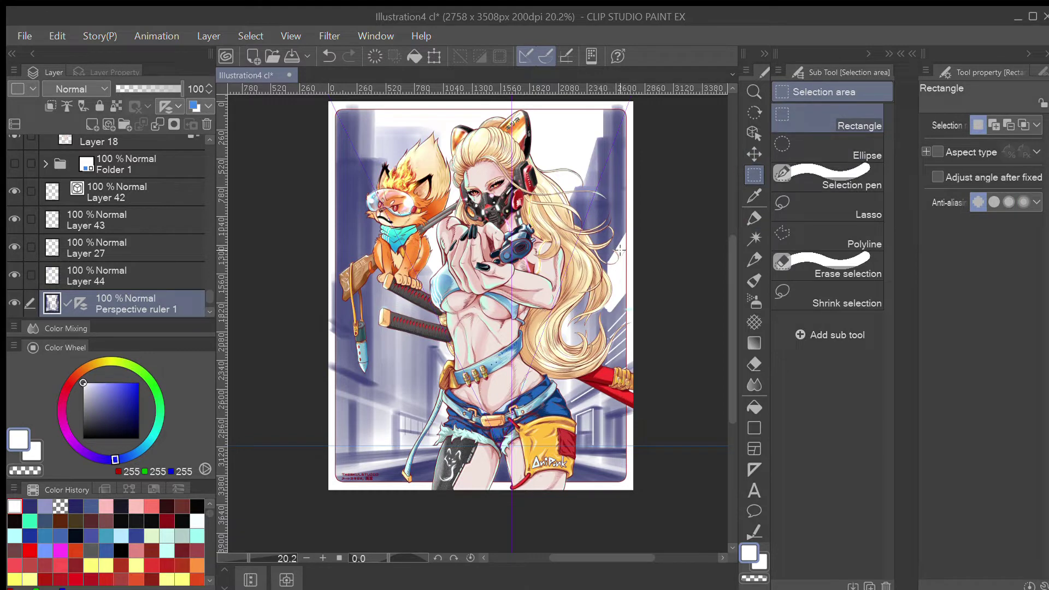
left_click(754, 218)
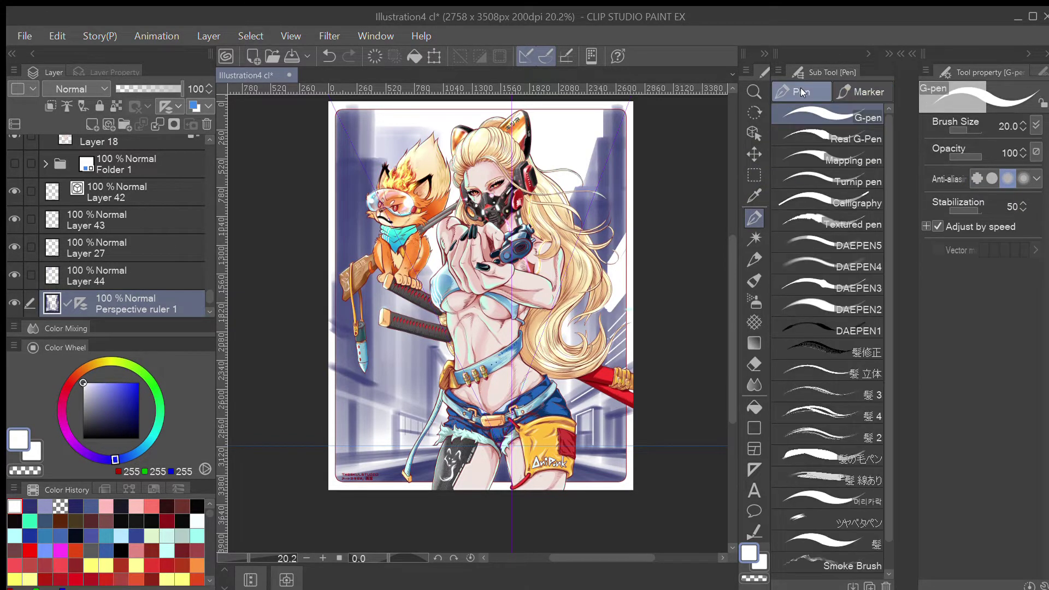
left_click(855, 92)
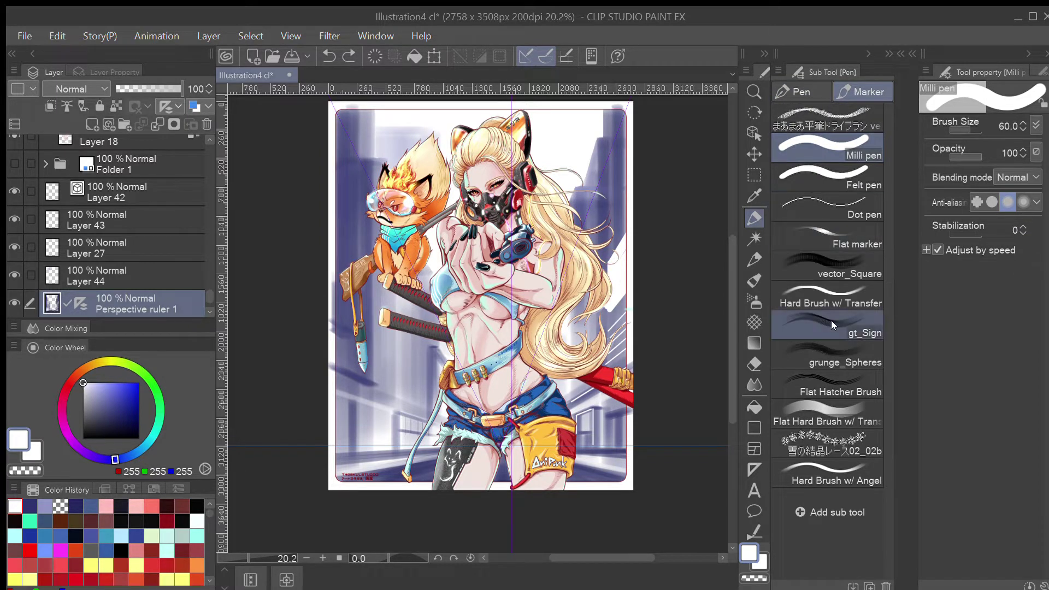
left_click(847, 297)
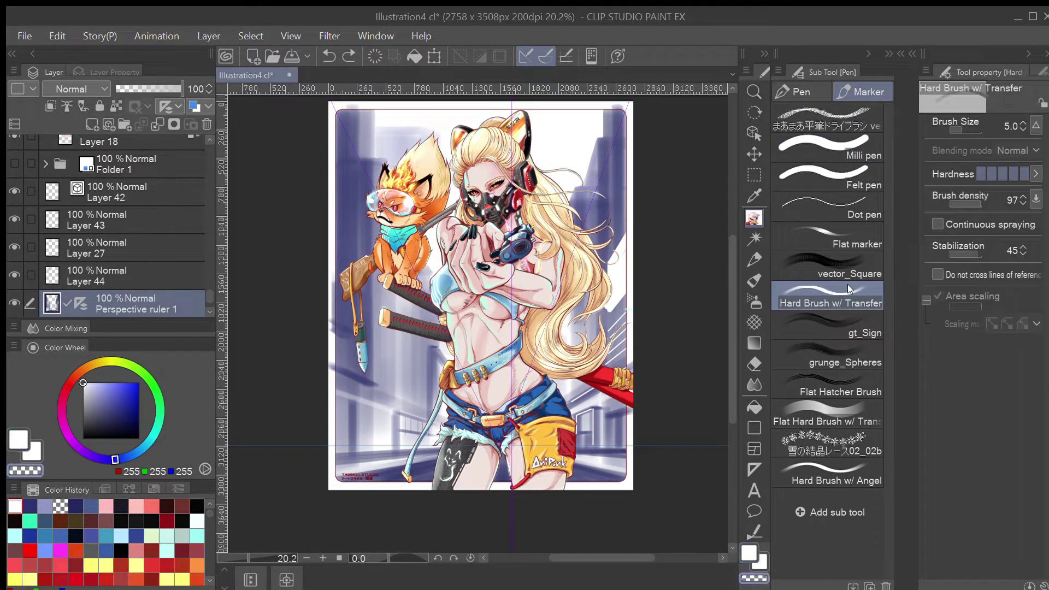
left_click(607, 257, "alt")
left_click(604, 255, "alt")
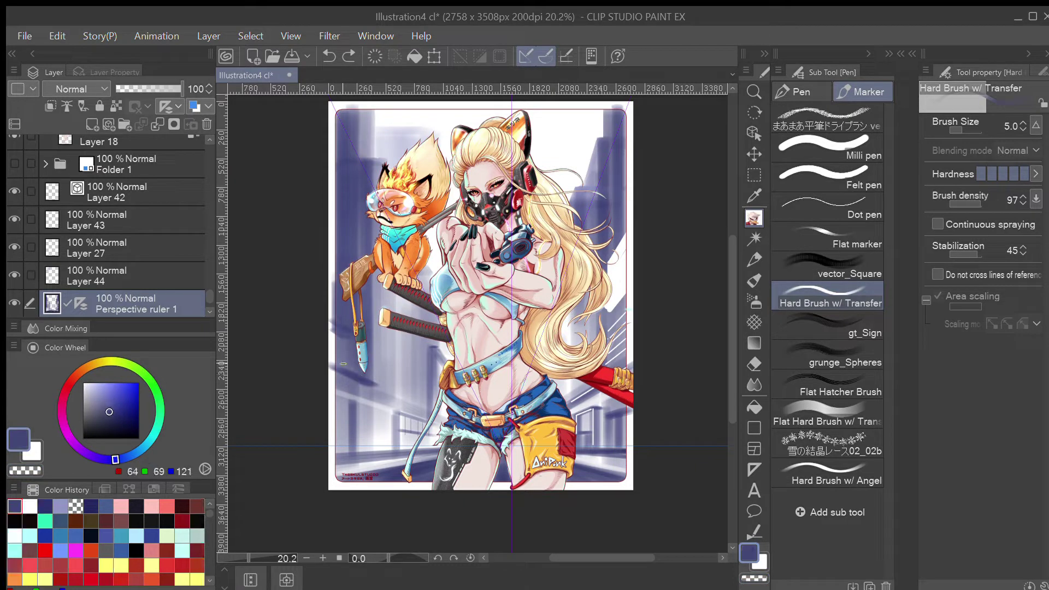
left_click(603, 253, "alt")
left_click_drag(605, 263, 605, 275)
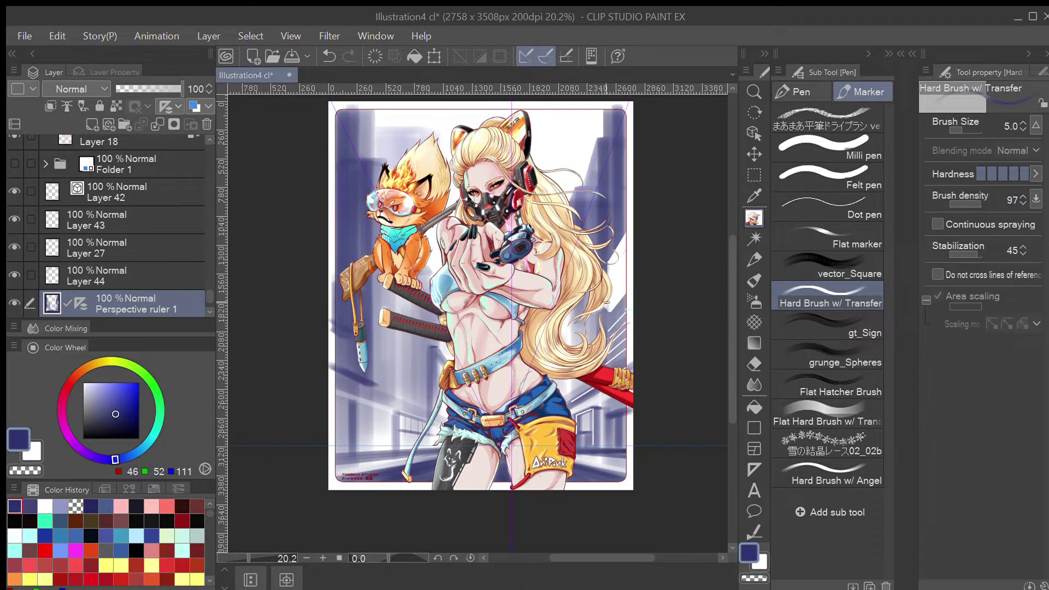
- Draw diagonal dark-blue perspective strokes between the long hair and the canvas edge, undoing a misplaced one
left_click_drag(607, 319, 634, 285)
left_click_drag(611, 320, 634, 287)
left_click_drag(608, 338, 646, 282)
key("ctrl+z")
key("asciicircum")
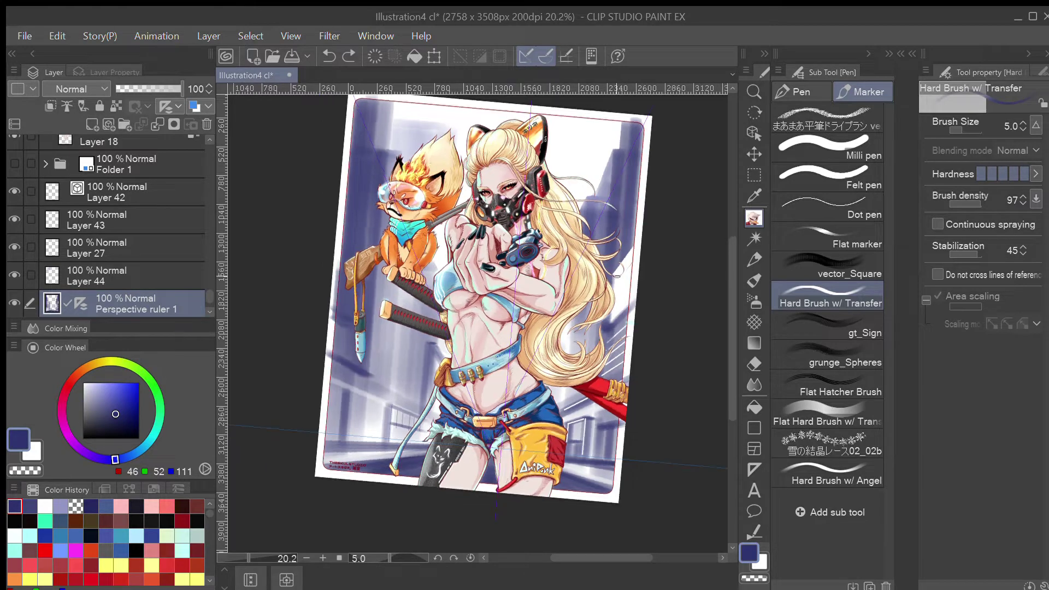
key("minus")
key("minus")
key("asciicircum")
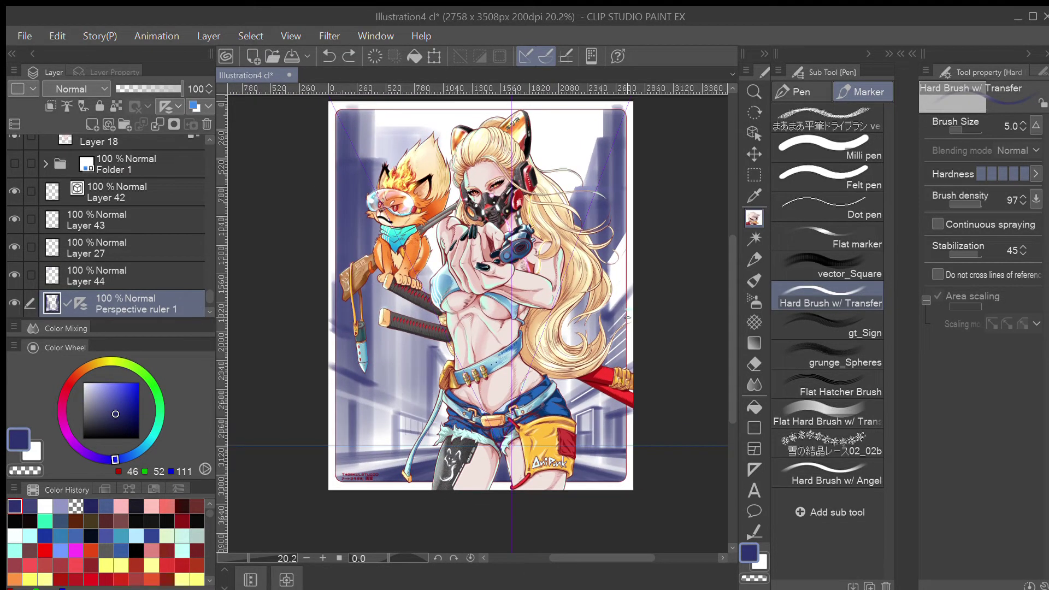
mouse_move(611, 336)
left_mouse_down()
mouse_move(629, 319)
mouse_move(627, 347)
mouse_move(602, 369)
left_mouse_up()
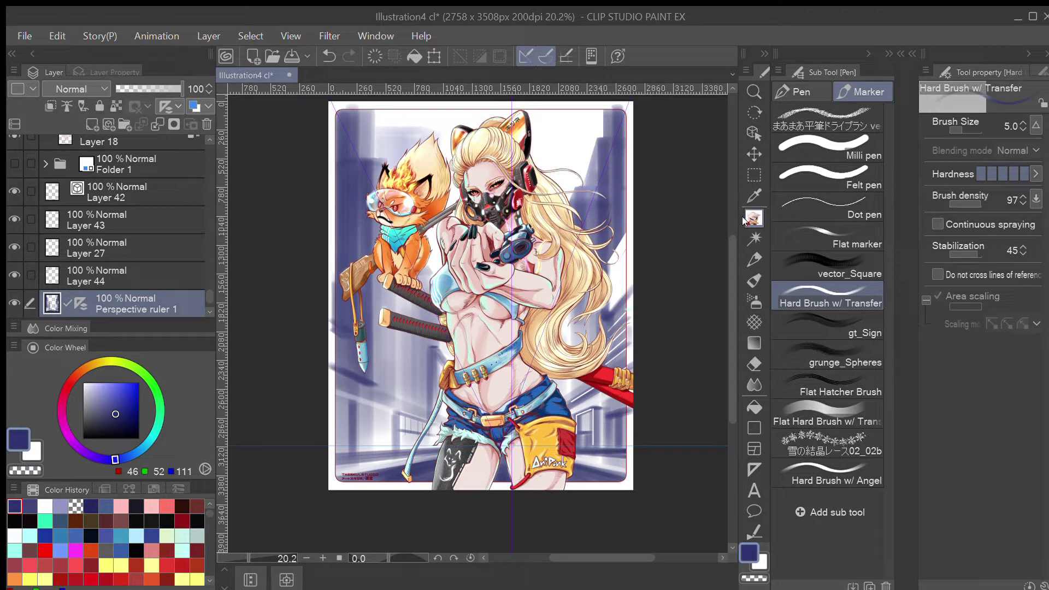
- Set up the Milli pen at size 30 with a warm yellow colour (255, 209, 119)
left_click(805, 85)
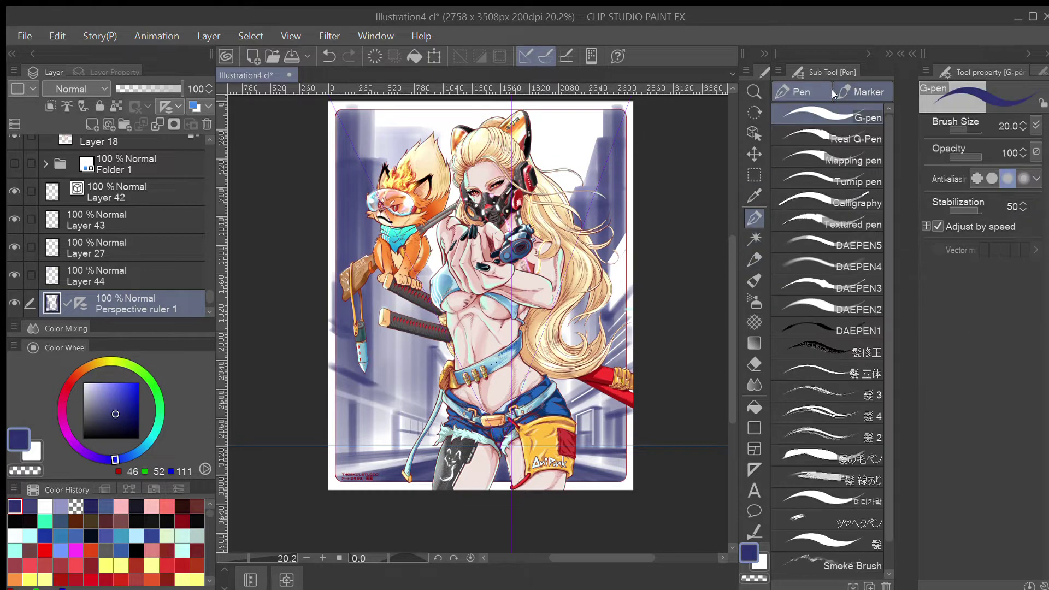
left_click(835, 90)
left_click(827, 132)
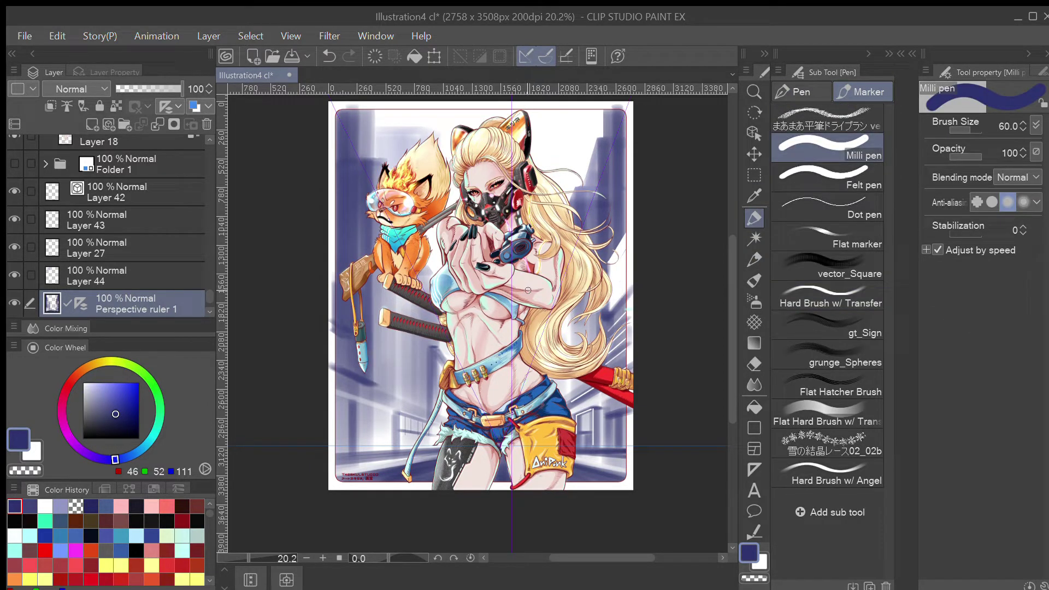
key("bracketleft")
key("bracketleft")
key("bracketleft")
key("bracketleft")
key("bracketright")
left_click(93, 360)
left_click(113, 383)
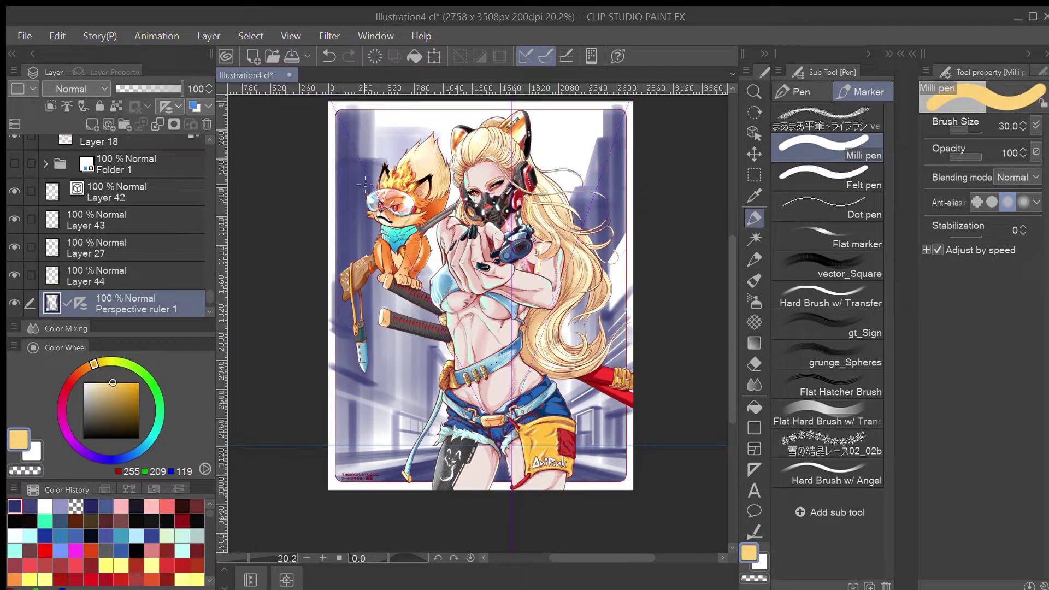
- Reduce the pen size to 20 and draw yellow frame lines on the pillar behind the fox and knife, undoing the thicker first line
left_click_drag(358, 111, 352, 322)
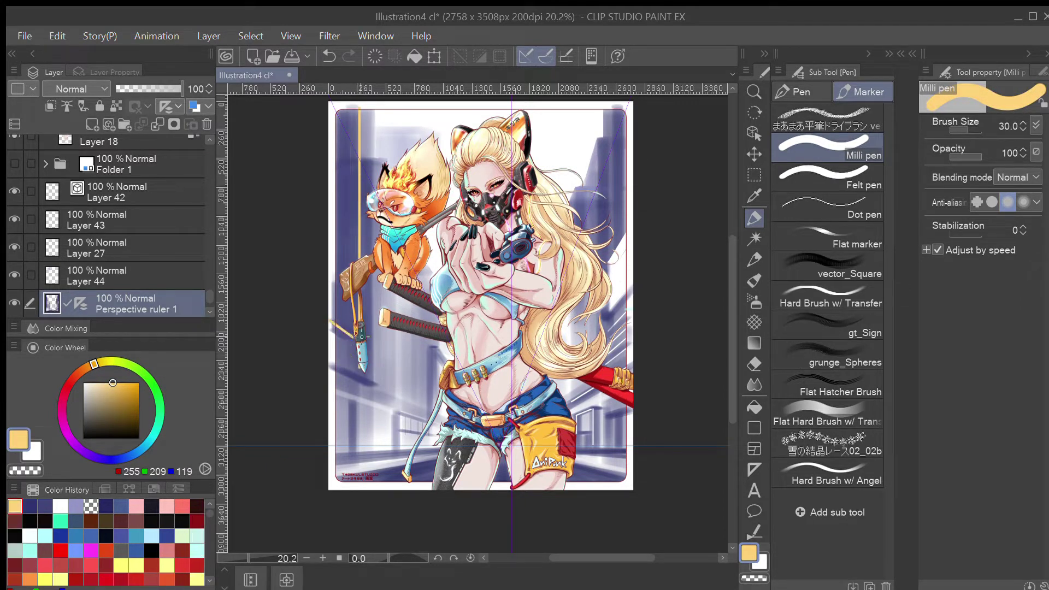
key("ctrl+z")
key("bracketleft")
key("bracketleft")
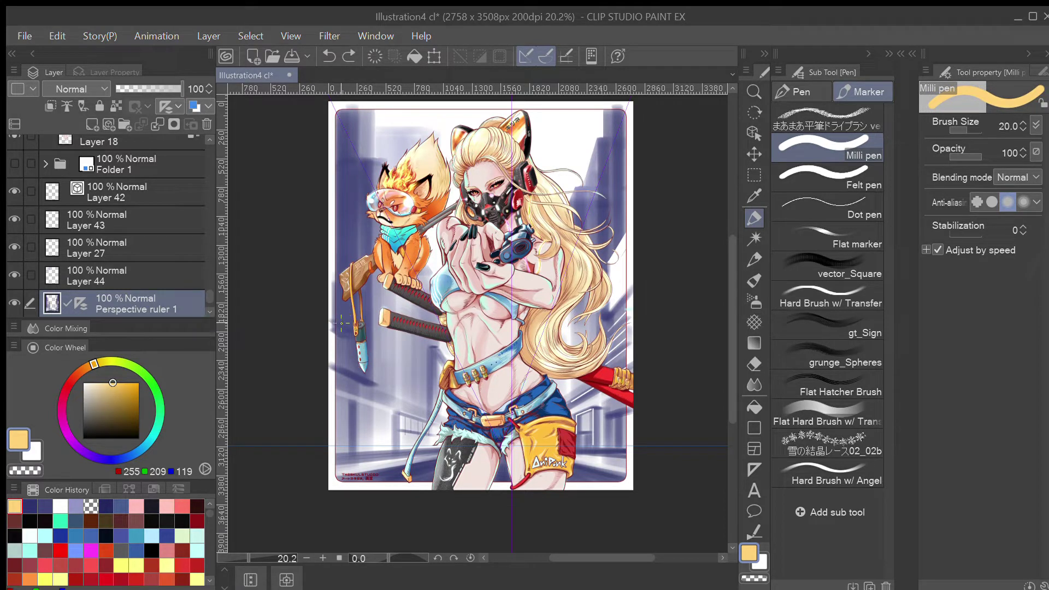
mouse_move(330, 317)
left_mouse_down()
mouse_move(355, 334)
mouse_move(357, 107)
left_mouse_up()
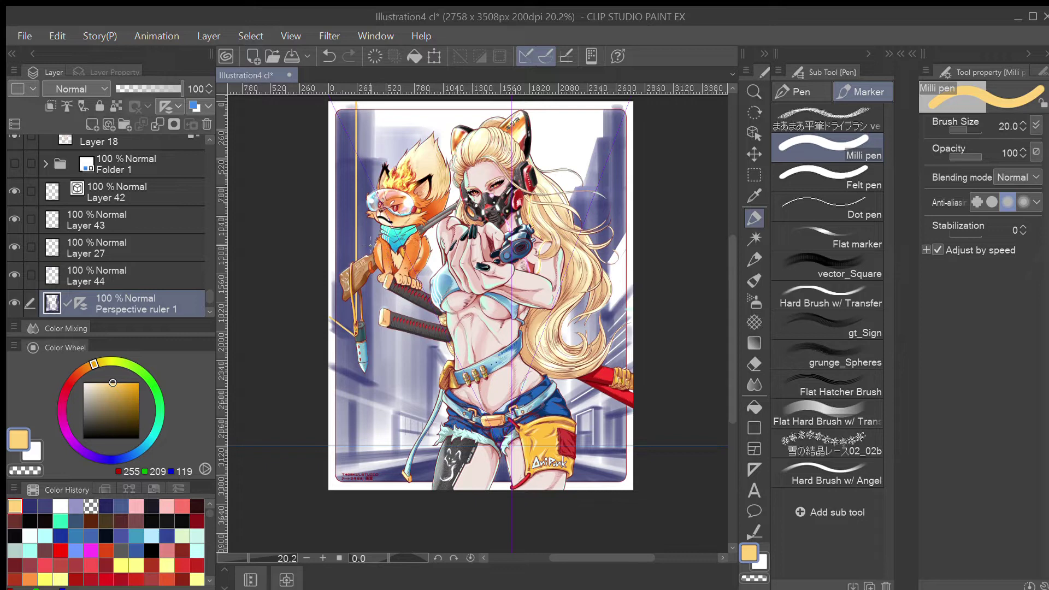
left_click_drag(329, 364, 371, 380)
left_click_drag(371, 186, 374, 382)
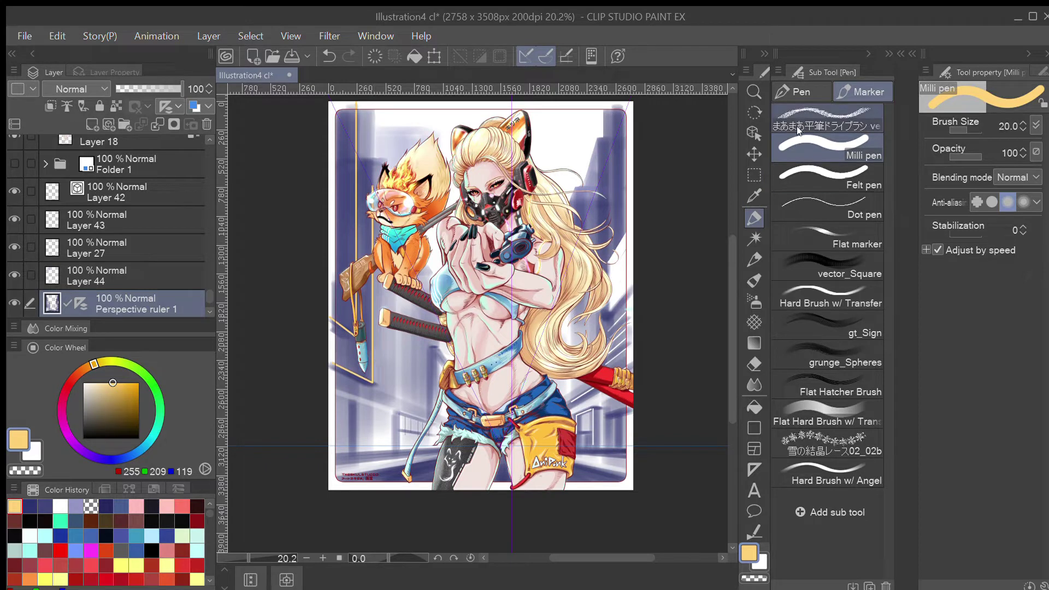
- Paint dark-blue (46, 52, 111) perspective strokes between the yellow frame and the sword handles with Hard Brush w/ Transfer, undoing misplaced ones
left_click(845, 346)
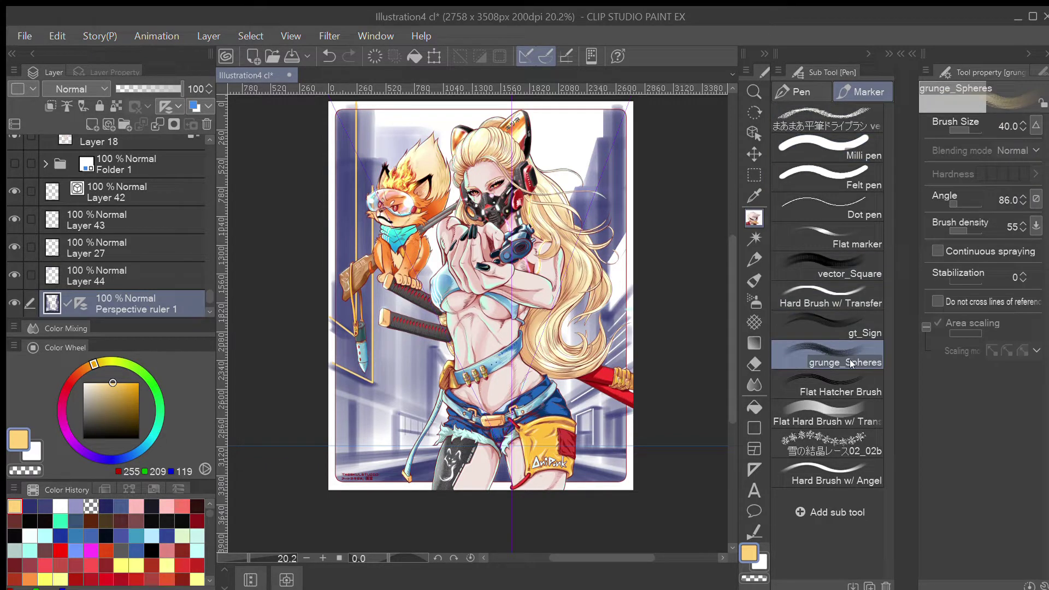
left_click(847, 295)
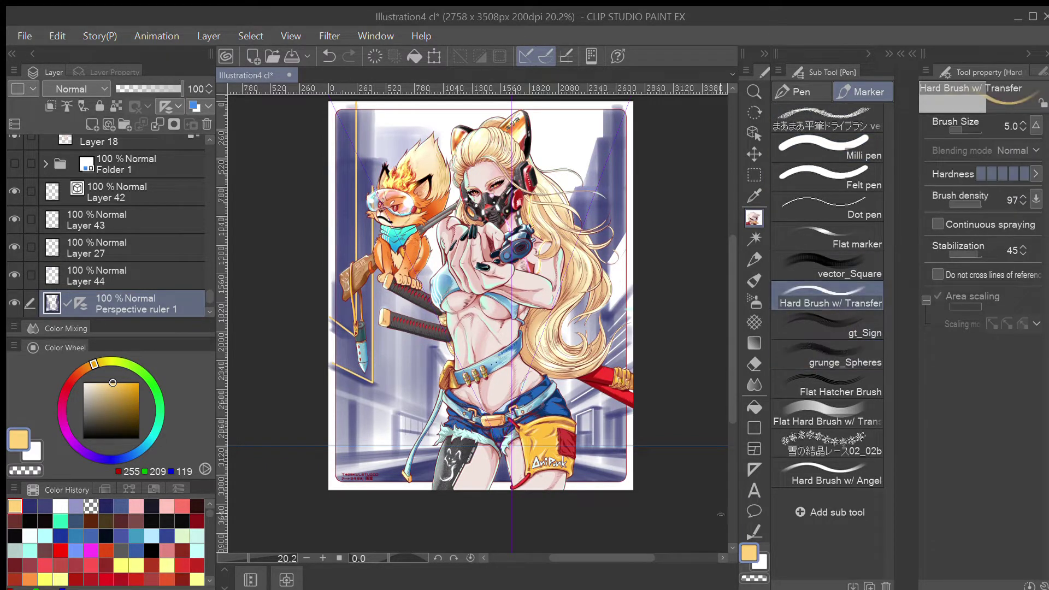
left_click(30, 506)
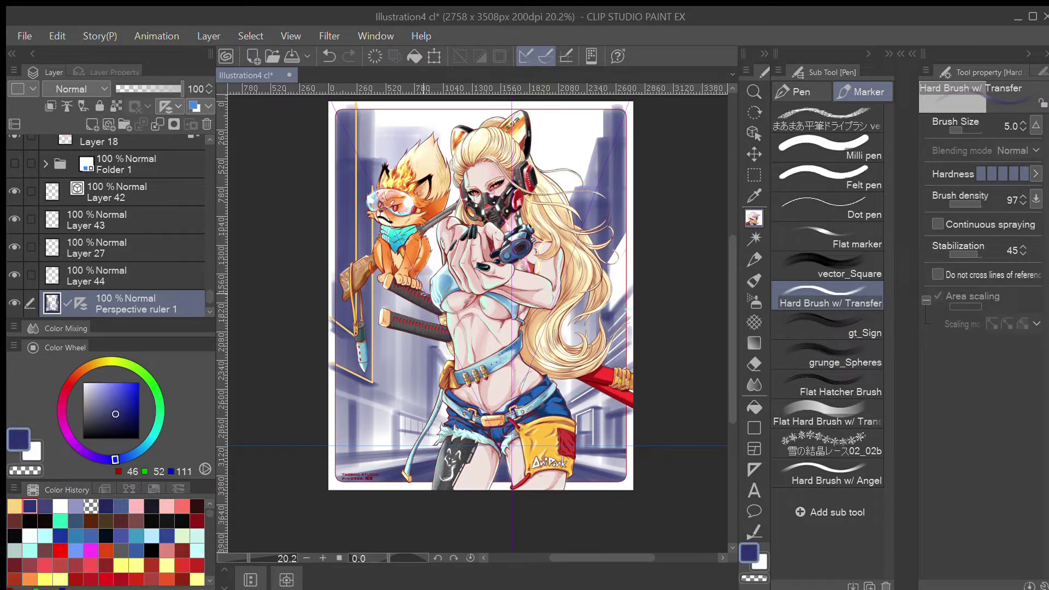
left_click_drag(380, 338, 407, 365)
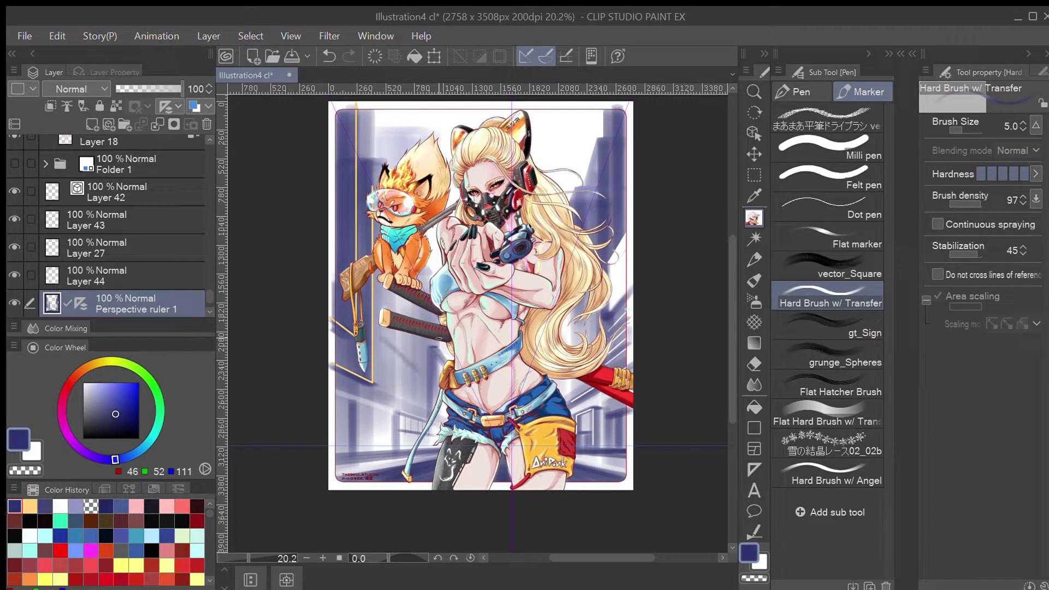
key("minus")
key("asciicircum")
left_click_drag(369, 314, 426, 369)
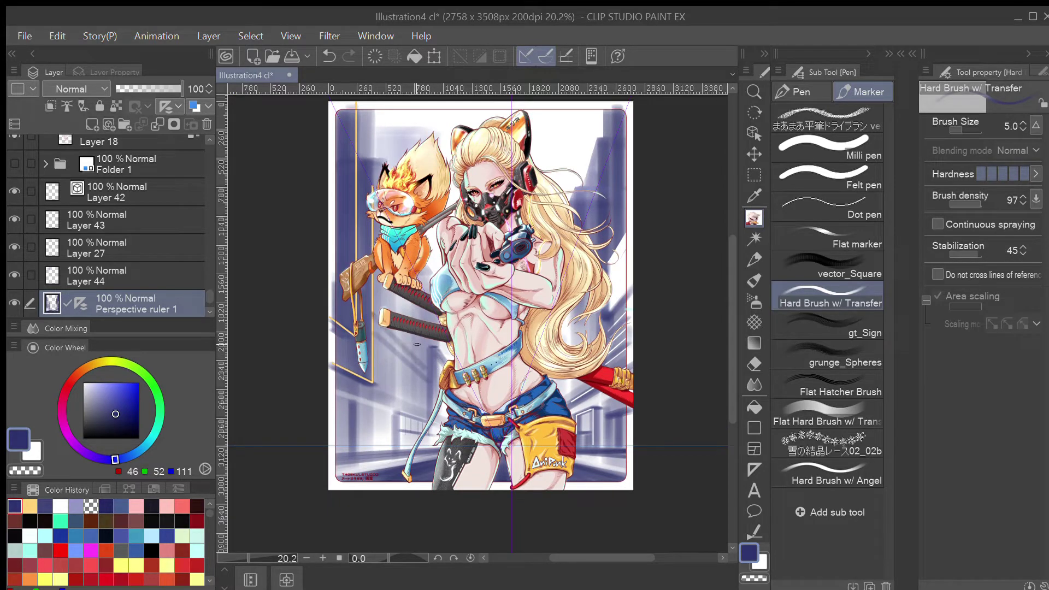
key("ctrl+z")
left_click_drag(374, 303, 425, 364)
key("ctrl+z")
- Draw dark-blue converging lines from the yellow frame's lower edge toward the belt, undoing the strokes that miss
mouse_move(368, 308)
left_mouse_down()
mouse_move(430, 360)
mouse_move(371, 359)
mouse_move(434, 392)
left_mouse_up()
key("ctrl+z")
left_click_drag(372, 355, 434, 391)
left_click_drag(372, 371, 435, 407)
key("ctrl+z")
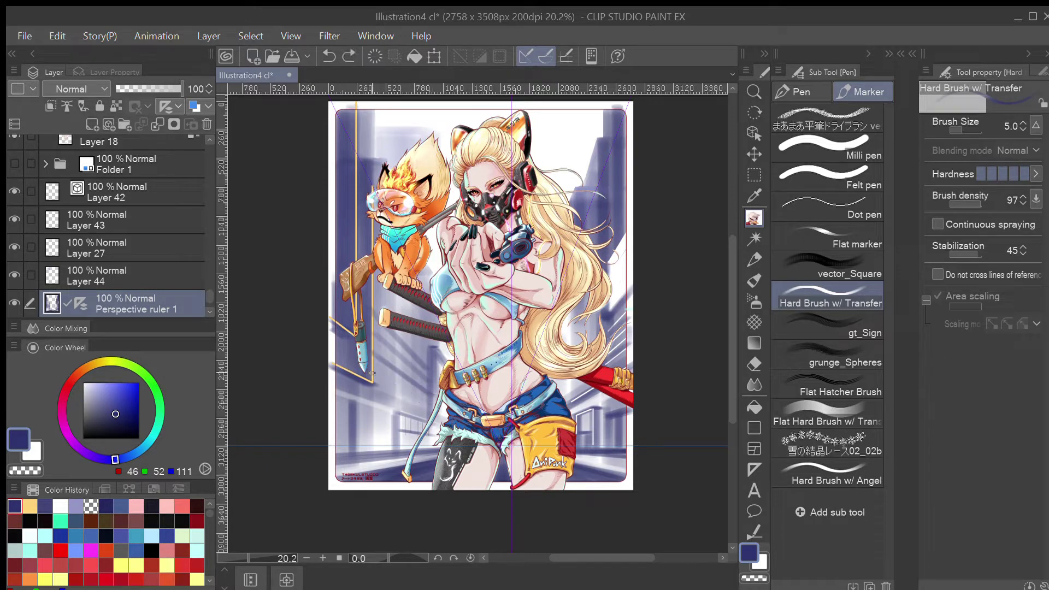
left_click_drag(371, 371, 435, 409)
key("ctrl+z")
left_click_drag(372, 369, 434, 407)
key("ctrl+z")
left_click_drag(369, 372, 436, 410)
key("ctrl+z")
- Add dark-blue perspective strokes across the lower wall and floor beside the hanging strap, undoing the last misplaced strokes
key("asciicircum")
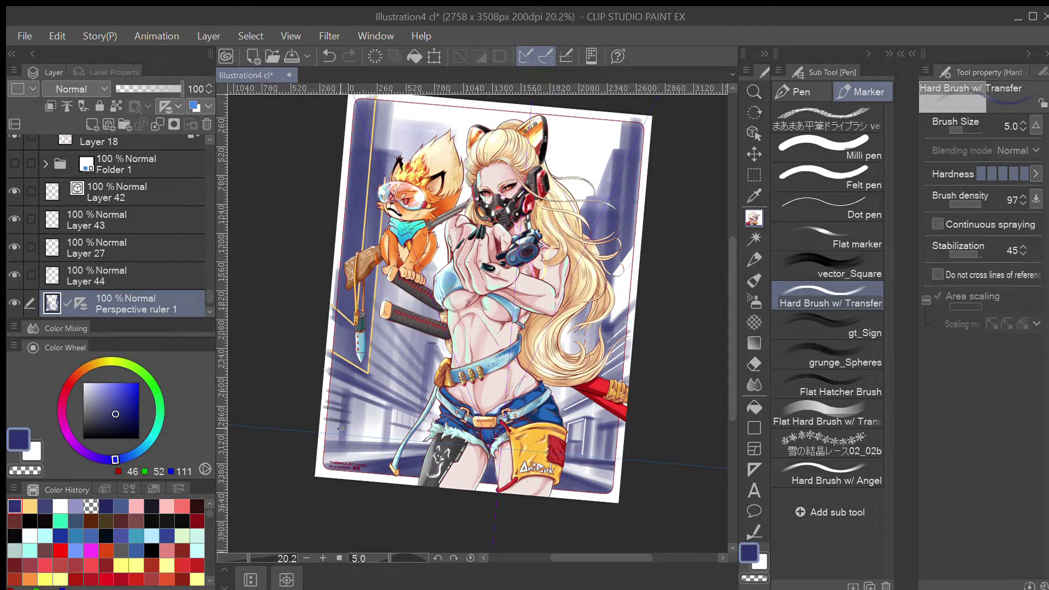
key("minus")
key("minus")
key("asciicircum")
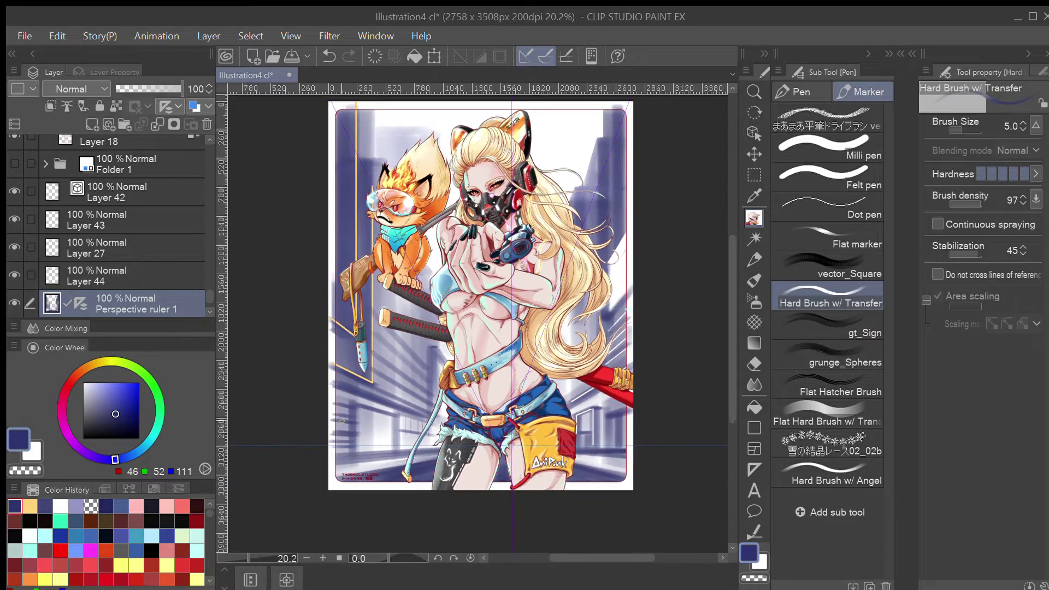
mouse_move(336, 412)
left_mouse_down()
mouse_move(397, 416)
mouse_move(357, 408)
mouse_move(383, 417)
mouse_move(365, 410)
mouse_move(384, 395)
mouse_move(384, 369)
mouse_move(391, 407)
mouse_move(356, 406)
mouse_move(391, 417)
mouse_move(387, 447)
mouse_move(386, 418)
mouse_move(367, 417)
mouse_move(367, 456)
mouse_move(373, 409)
mouse_move(411, 441)
mouse_move(406, 455)
mouse_move(411, 434)
mouse_move(431, 454)
left_mouse_up()
key("ctrl+z")
key("ctrl+z")
key("ctrl+z")
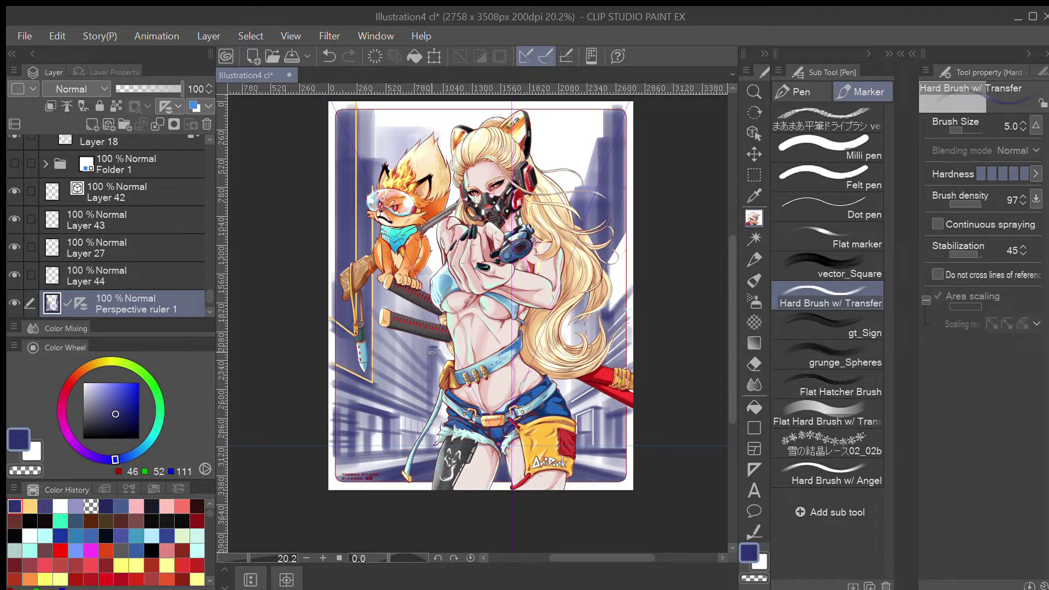
- Add a dark-blue vertical stroke beside the belt below the lower sword handle, and switch the brush to transparent colour
left_click_drag(432, 353, 431, 409)
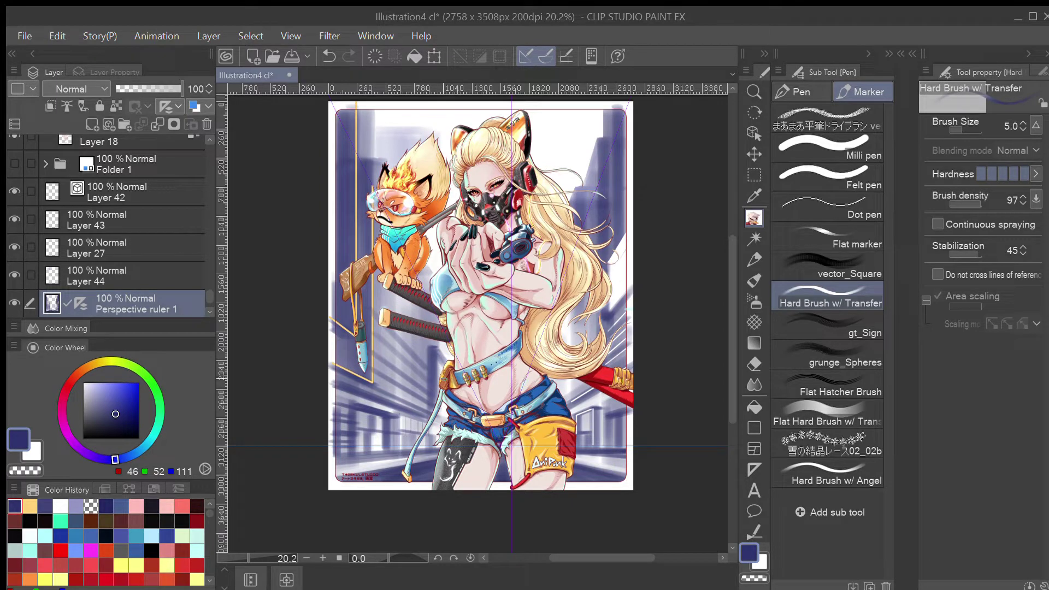
key("c")
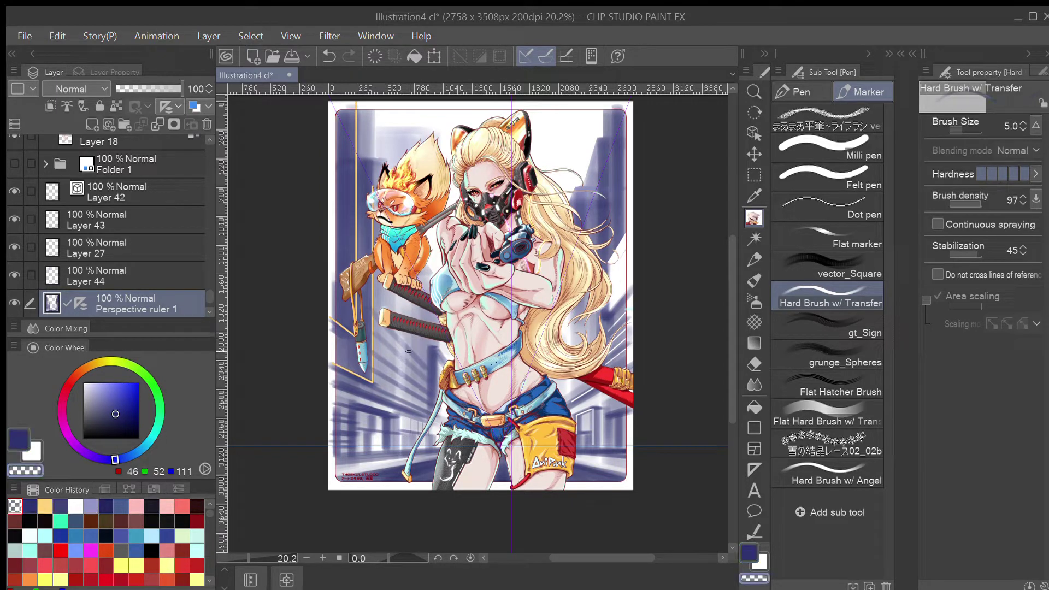
- Pick a deeper blue (5, 15, 119) and paint vertical strokes on the wall below the lower sword handle with Hard Brush w/ Transfer
left_click(136, 412)
left_click_drag(409, 341, 408, 399)
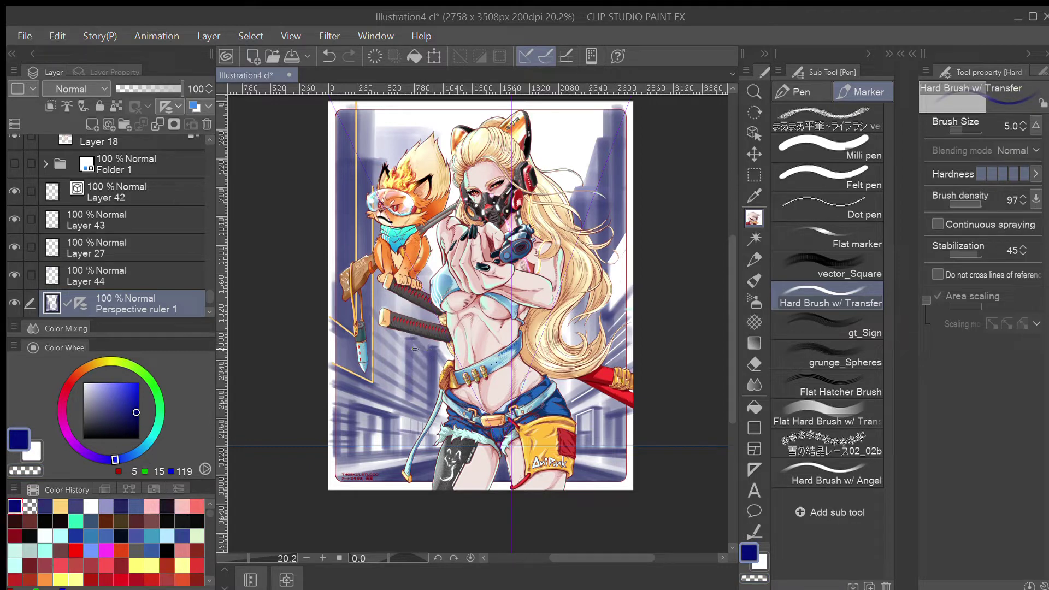
left_click_drag(409, 342, 412, 403)
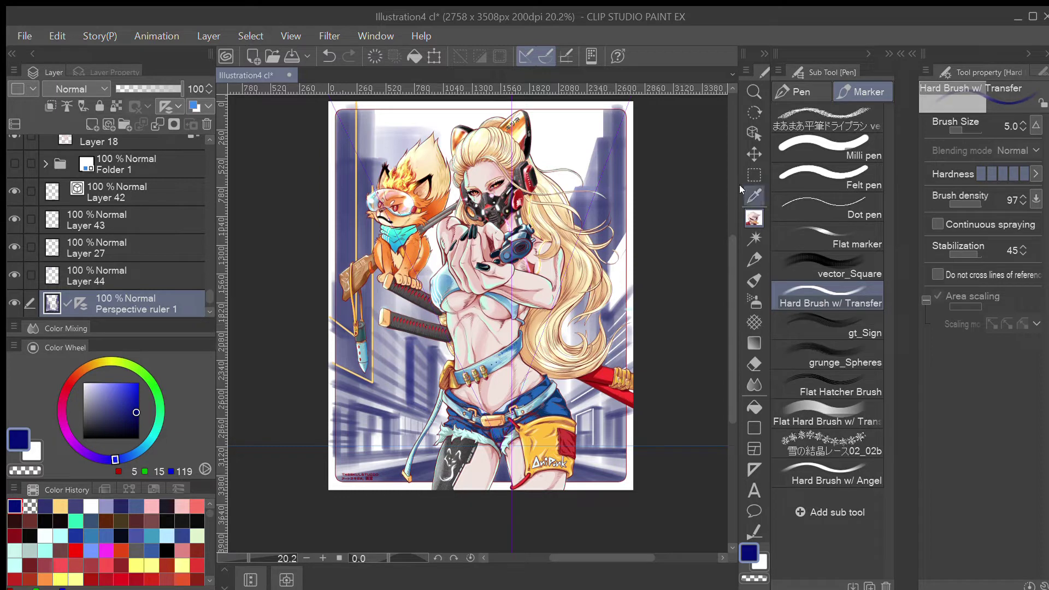
- Draw vertical deep-blue lines with the G-pen between the lower sword handle and the floor, undoing the first one
left_click(801, 92)
left_click_drag(420, 355, 417, 395)
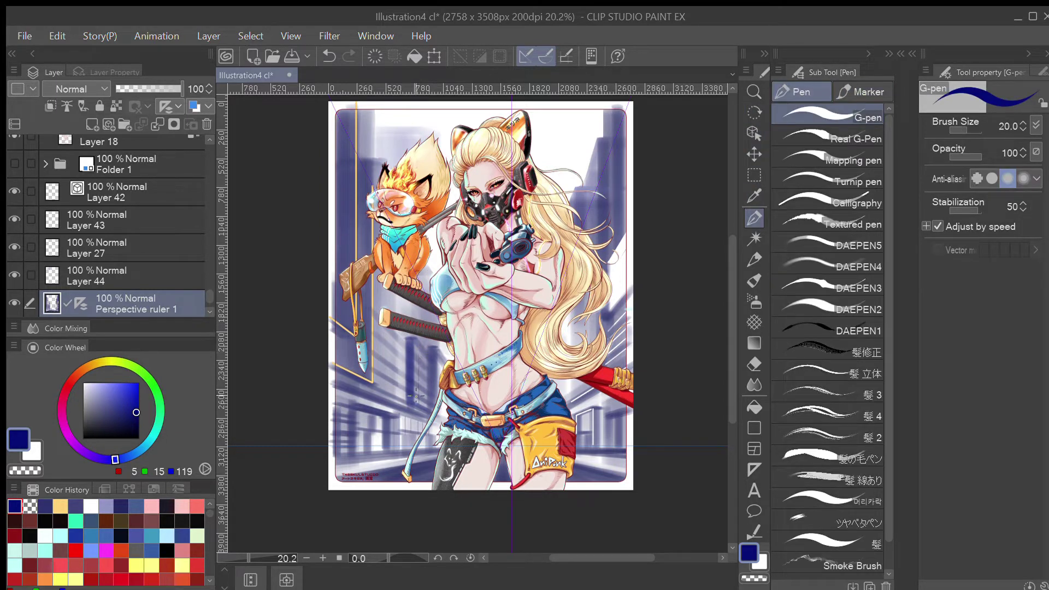
key("ctrl+z")
left_click_drag(417, 353, 417, 403)
left_click_drag(422, 356, 421, 401)
- Draw white vertical lines on the wall below the lower sword handle with the G-pen at size 30, undoing the misplaced one
left_click_drag(103, 412, 77, 365)
left_click_drag(419, 390, 420, 405)
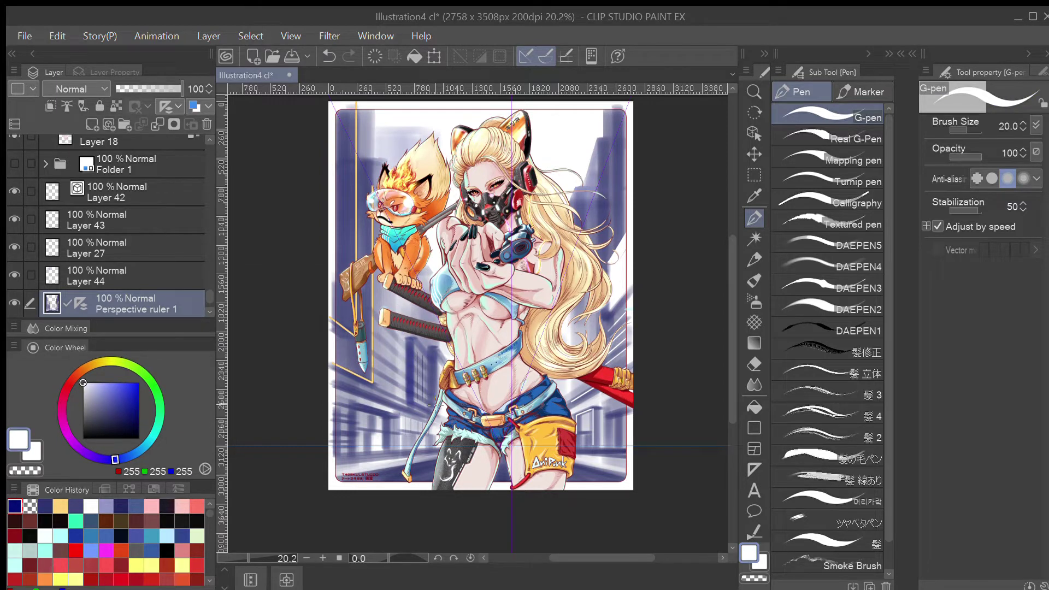
key("bracketright")
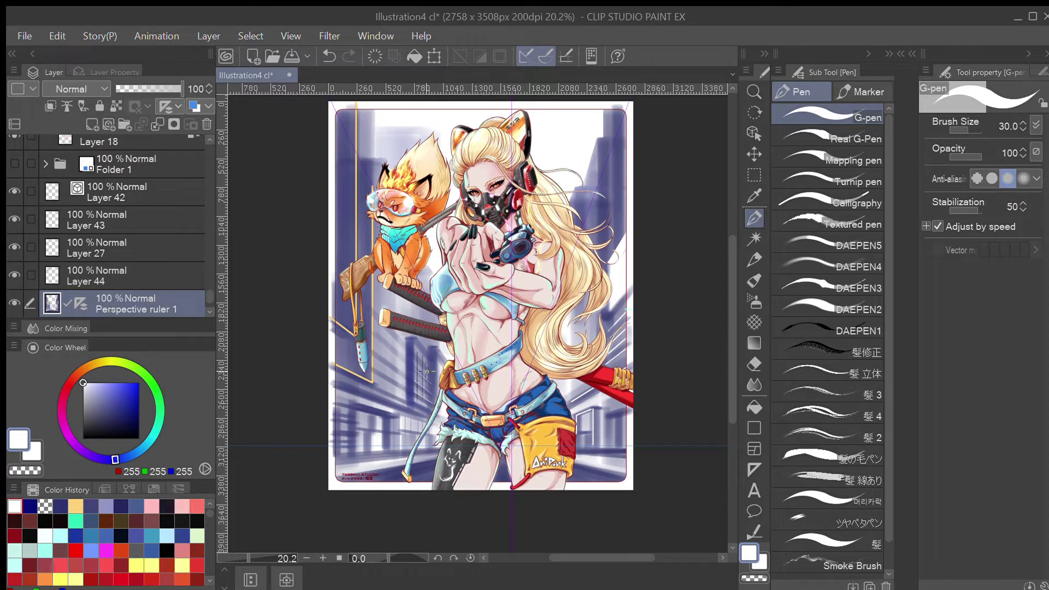
mouse_move(414, 354)
left_mouse_down()
mouse_move(438, 354)
mouse_move(418, 364)
mouse_move(418, 348)
mouse_move(419, 406)
mouse_move(425, 352)
mouse_move(423, 400)
mouse_move(430, 363)
mouse_move(413, 358)
mouse_move(412, 341)
mouse_move(414, 402)
left_mouse_up()
key("ctrl+z")
left_click_drag(414, 340, 415, 402)
- Return to Hard Brush w/ Transfer in deep blue (5, 15, 119) and add vertical strokes to the wall beside the belt
left_click(829, 93)
left_click(30, 506)
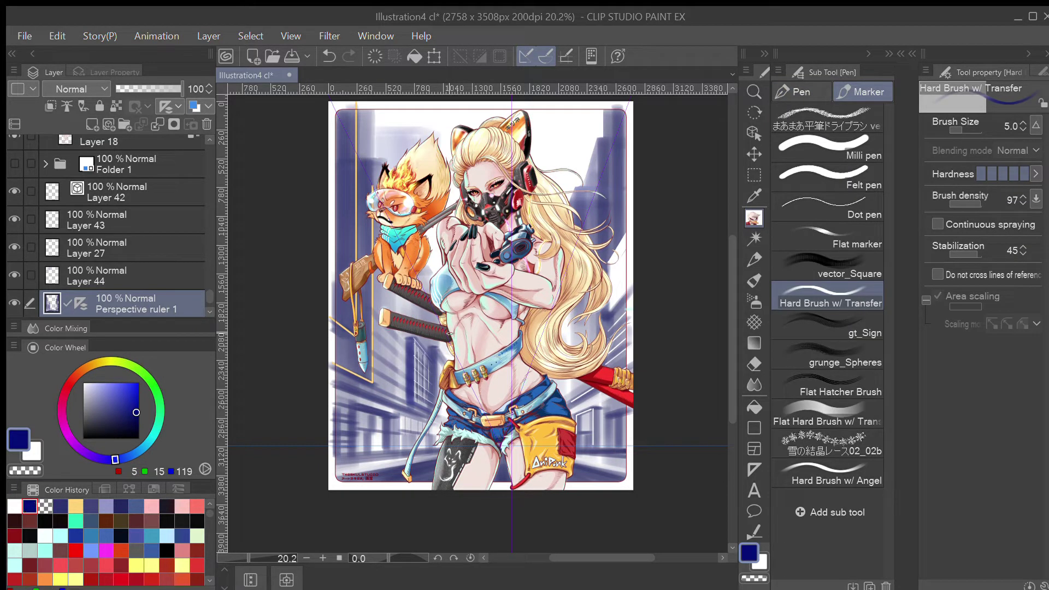
left_click_drag(432, 349, 435, 403)
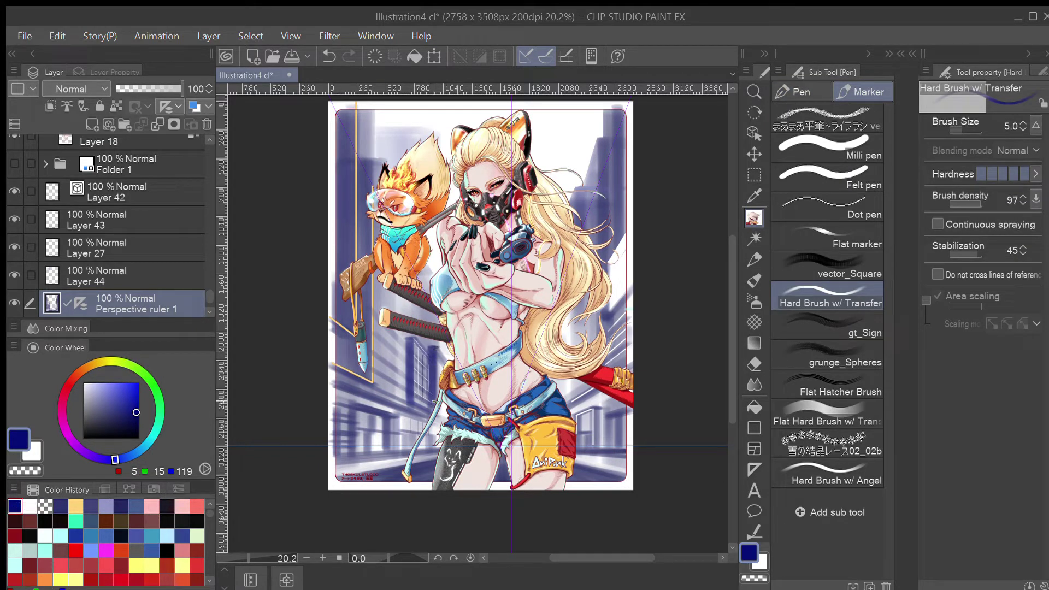
mouse_move(411, 336)
left_mouse_down()
mouse_move(407, 394)
mouse_move(405, 354)
mouse_move(402, 401)
left_mouse_up()
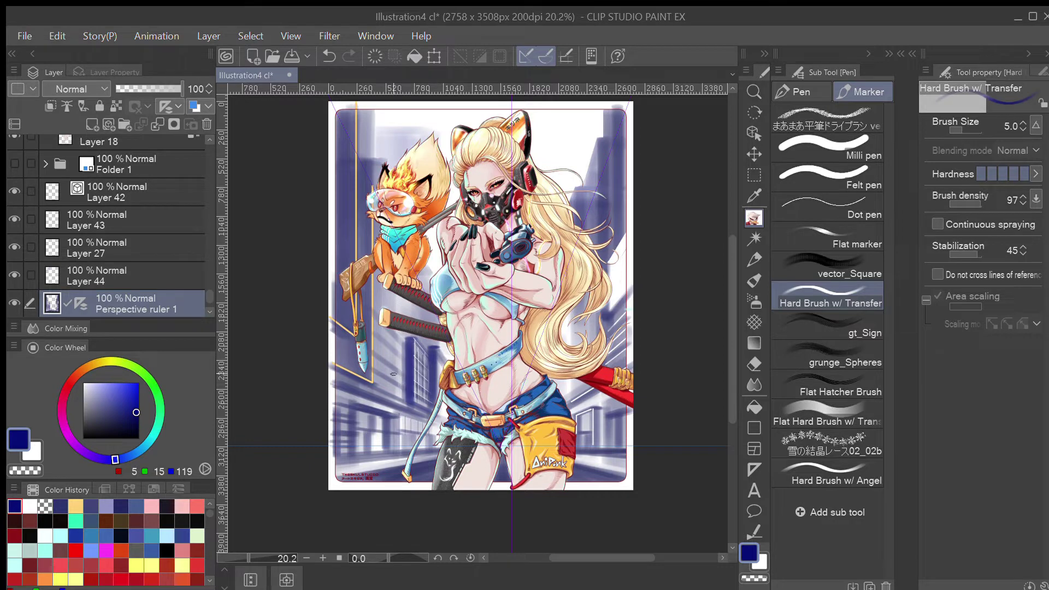
- Add short deep-blue strokes to the pillar edges above the fox and beside the woman's hair, undoing the misplaced ones
mouse_move(333, 371)
left_mouse_down()
mouse_move(369, 385)
mouse_move(360, 377)
left_mouse_up()
key("ctrl+z")
left_click_drag(361, 160, 374, 160)
left_click_drag(369, 162, 366, 192)
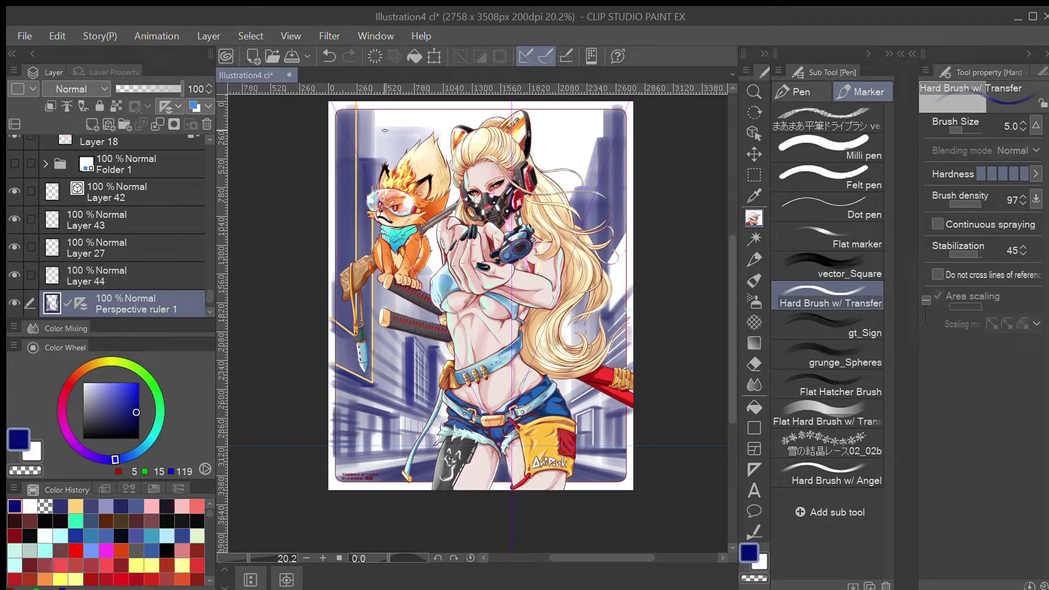
key("ctrl+z")
mouse_move(372, 109)
left_mouse_down()
mouse_move(370, 157)
mouse_move(373, 118)
left_mouse_up()
key("ctrl+z")
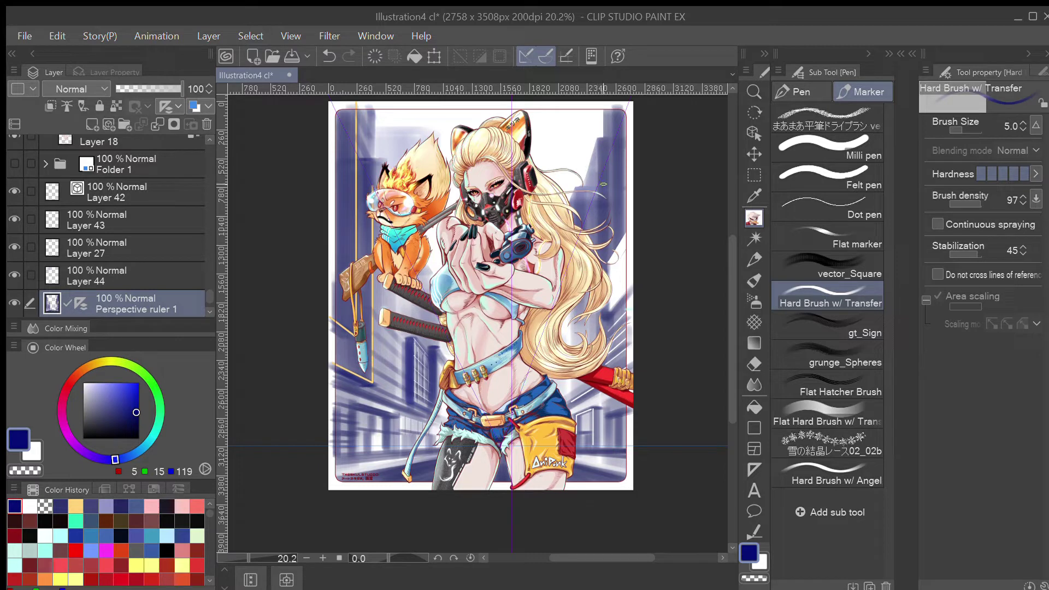
left_click_drag(590, 188, 612, 114)
left_click_drag(618, 176, 623, 191)
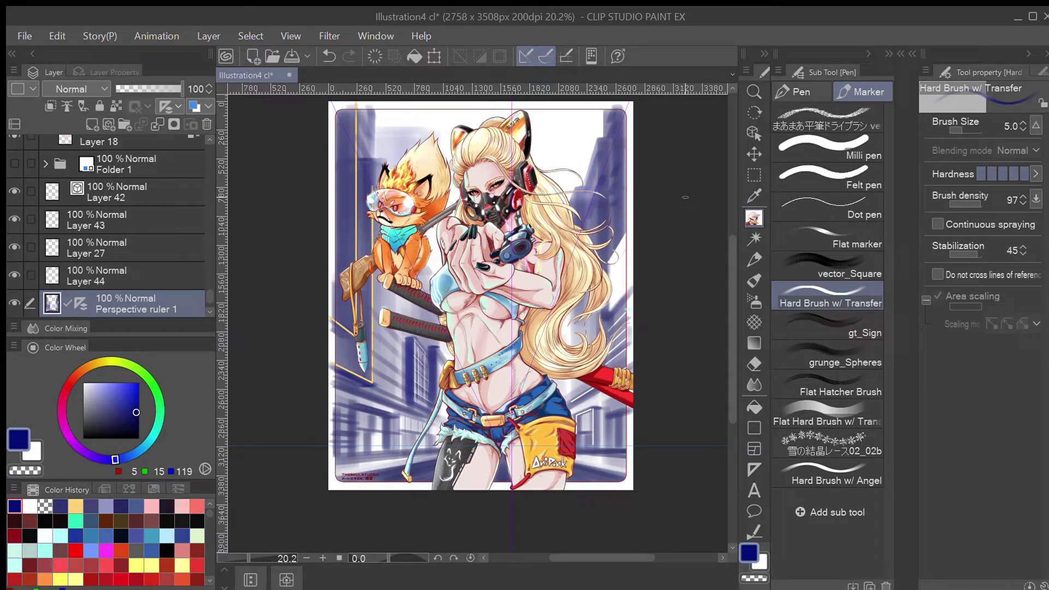
- Create a new raster layer directly above Perspective ruler 1 and include the ruler layer in the selection
left_click(87, 116)
scroll(202, 252, "down", 2)
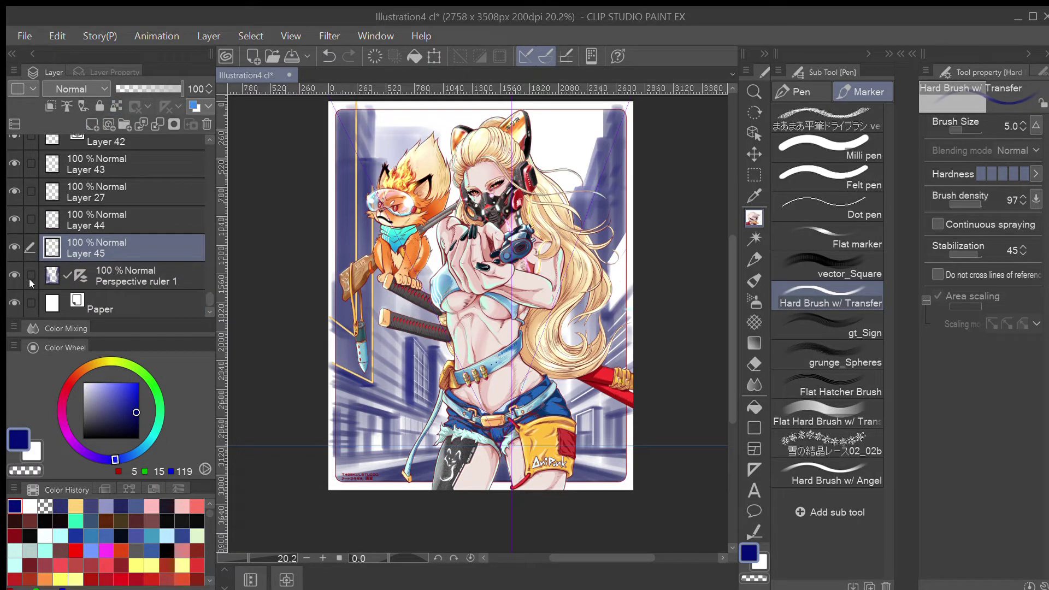
left_click(26, 273)
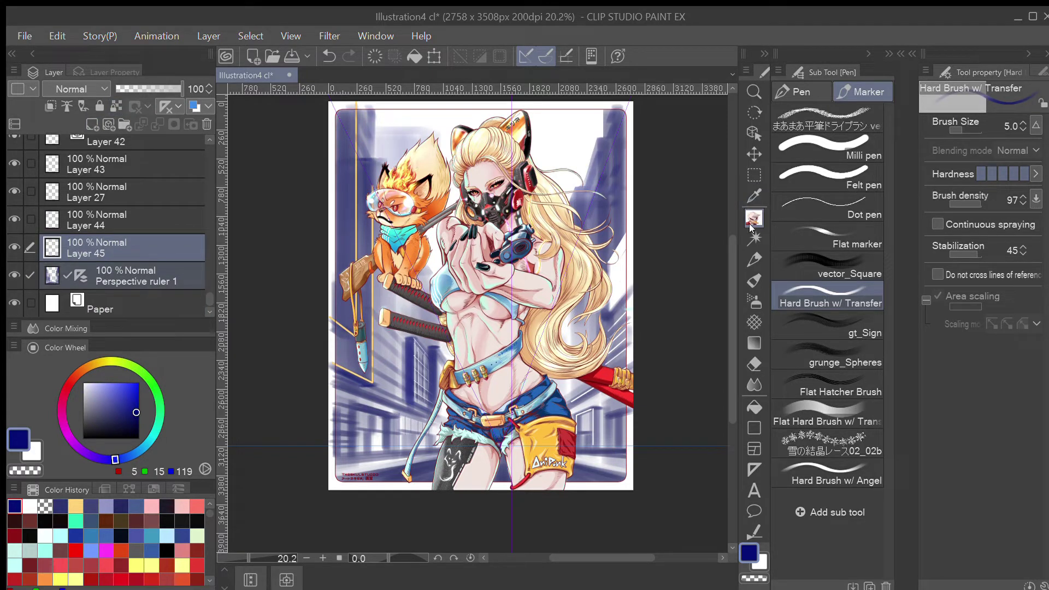
- Switch to the Pencil and choose a pale cream drawing colour (255, 241, 204)
left_click(753, 259)
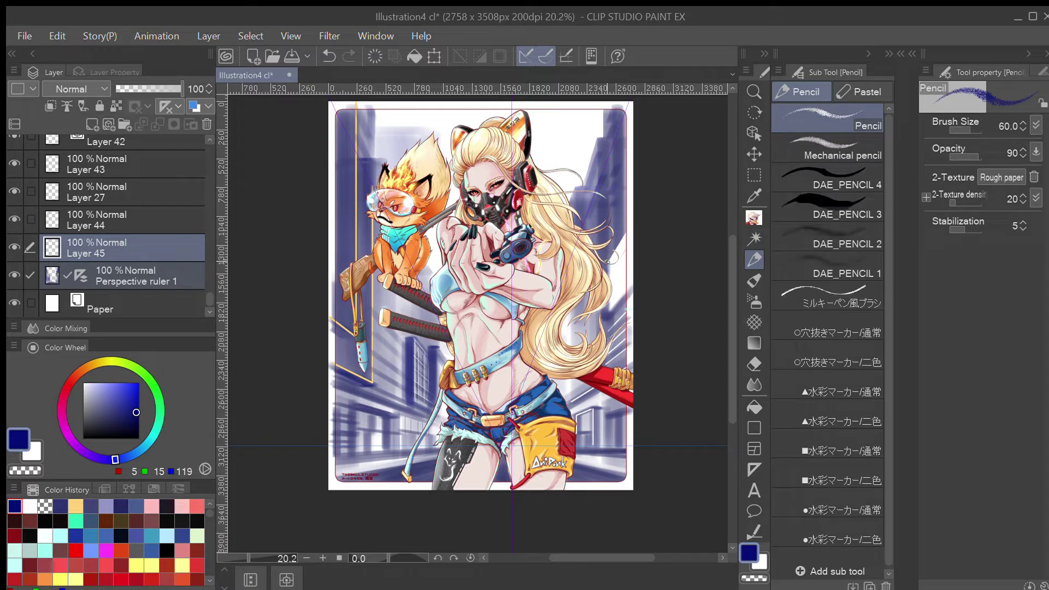
left_click(153, 437)
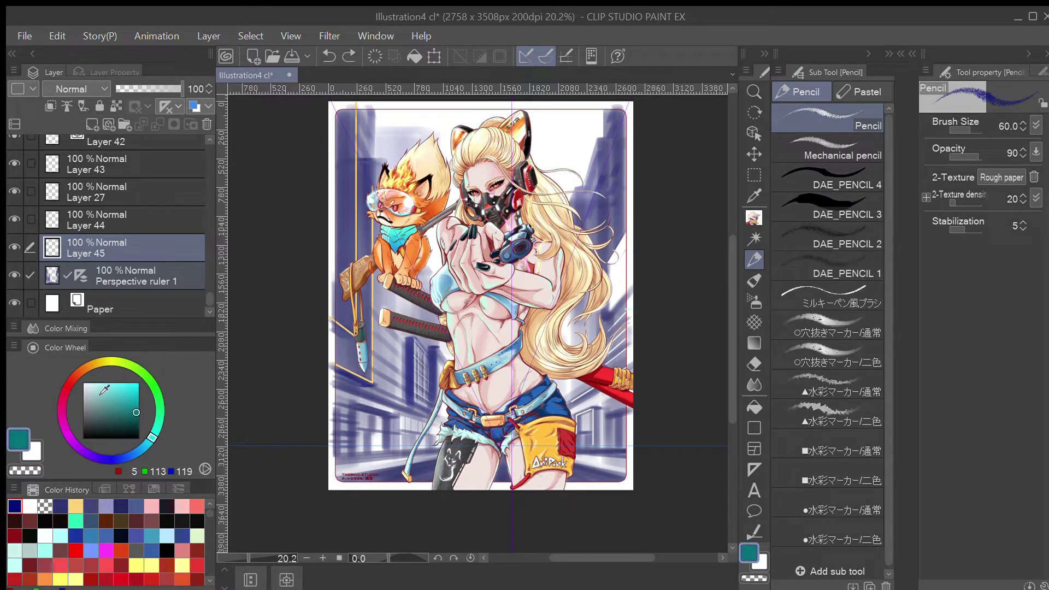
left_click(86, 383)
left_click(97, 363)
left_click(94, 382)
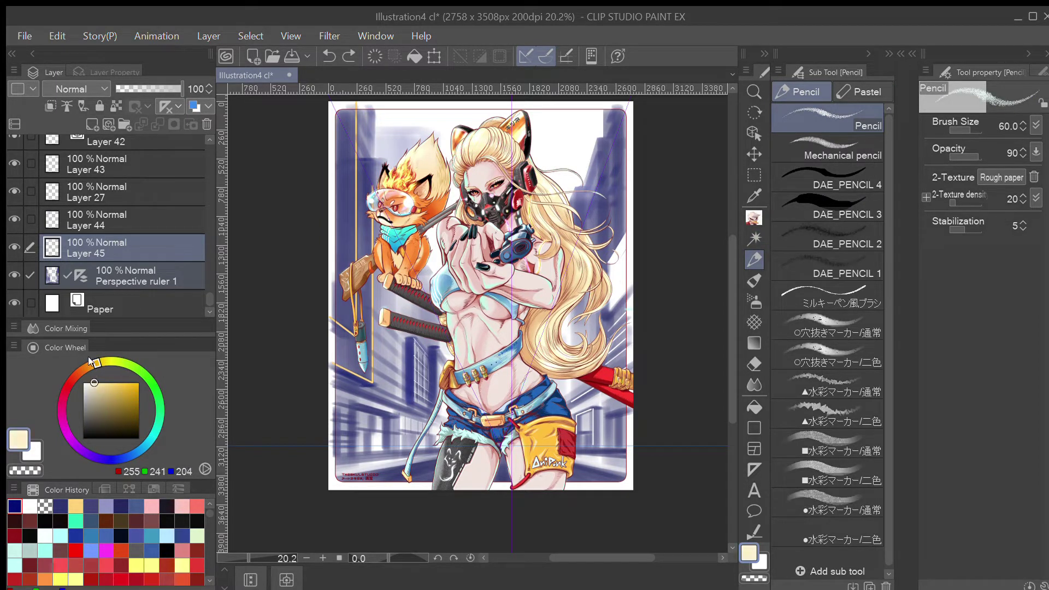
left_click_drag(616, 246, 615, 251)
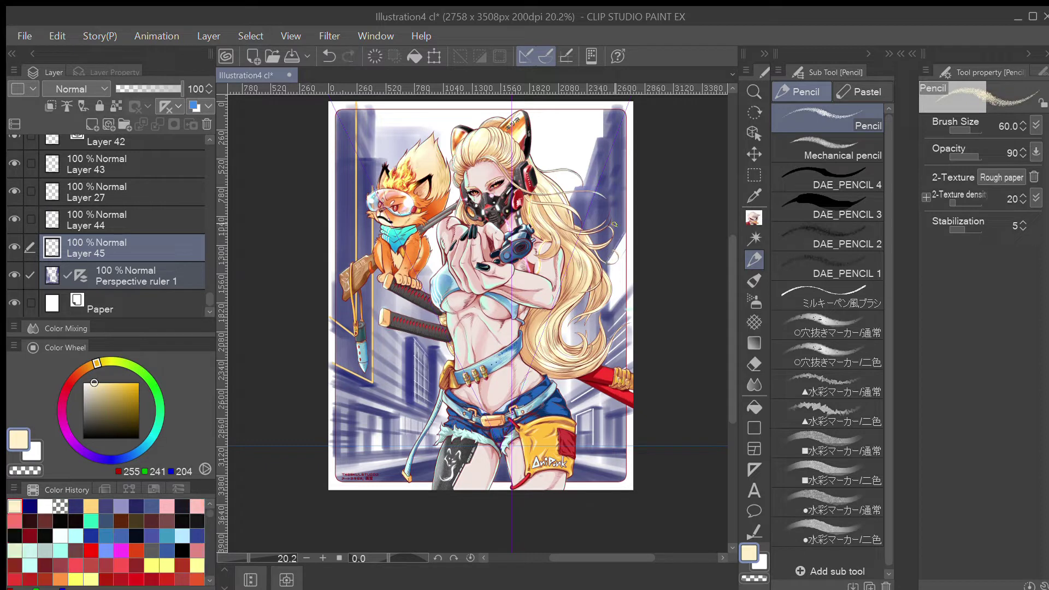
key("bracketright")
key("bracketright")
key("bracketright")
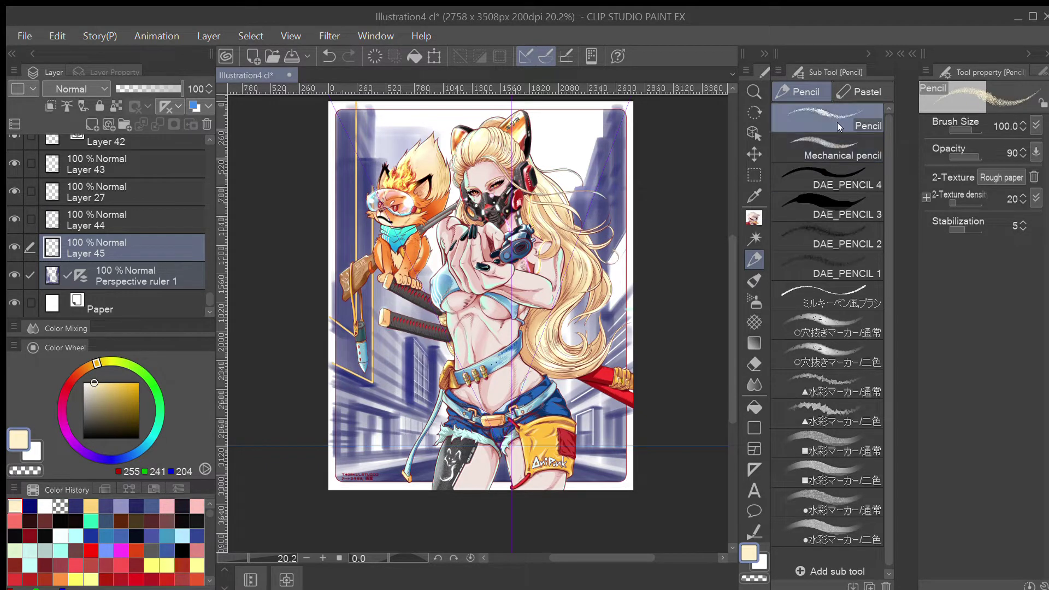
- Switch to the G-pen at size 60, undo the last stroke and try a cream stroke between the hair and the picture border
key("p")
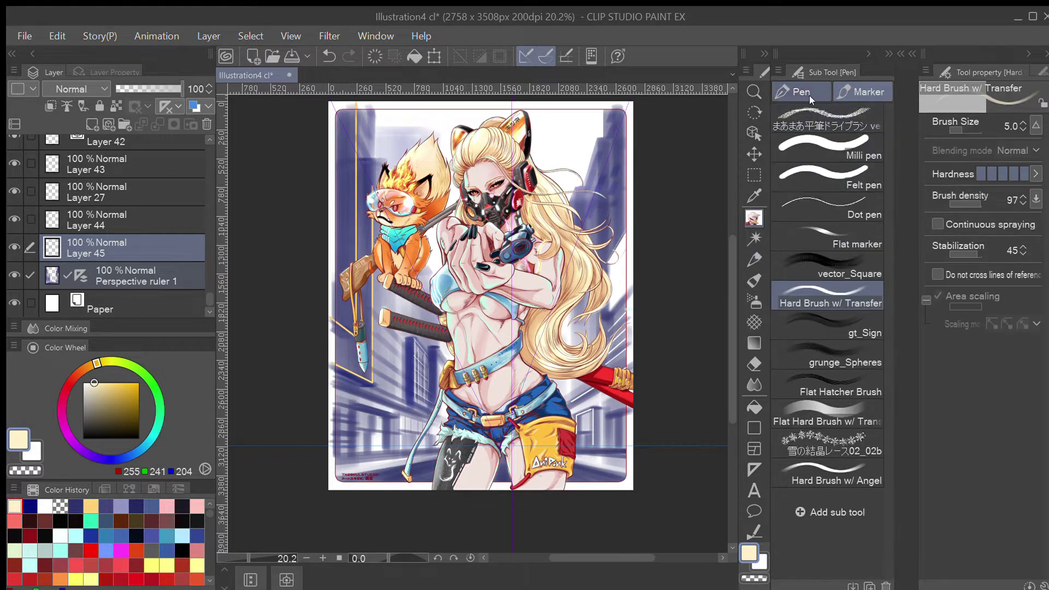
left_click(809, 95)
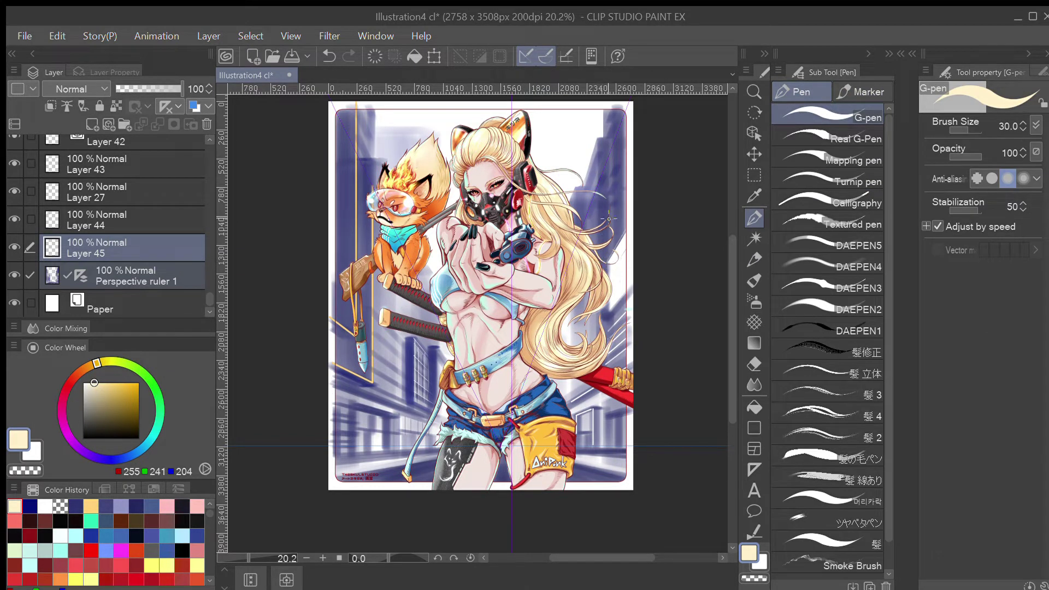
key("bracketright")
key("bracketright")
key("bracketright")
key("ctrl+z")
left_click_drag(615, 254, 608, 269)
- Outline a slanted panel between the hair and the picture border with a Polyline selection, fill it with cream and deselect
left_click(749, 176)
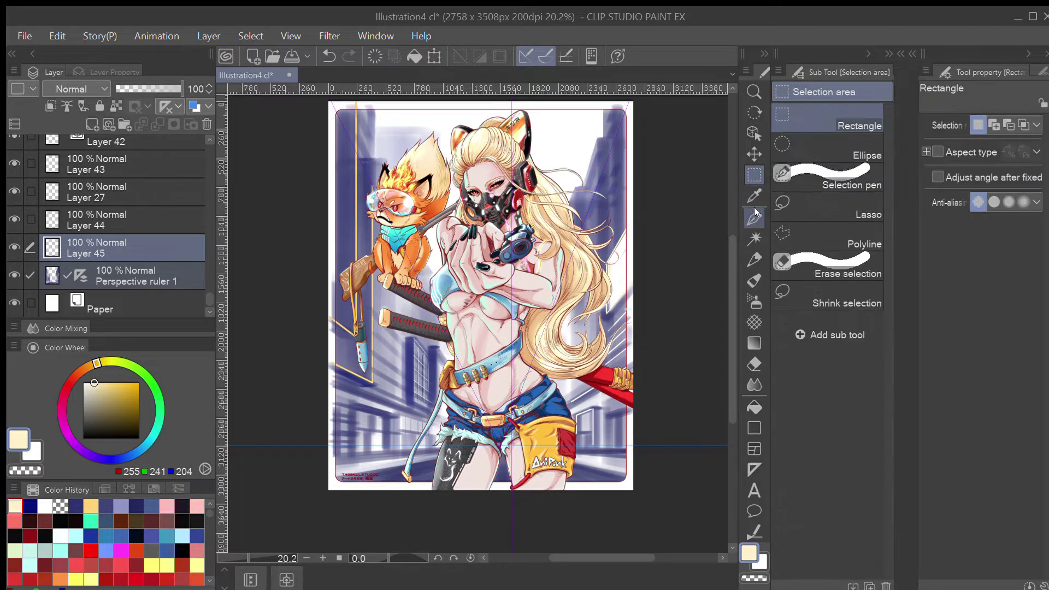
left_click(792, 236)
left_click(627, 229)
left_click(606, 264)
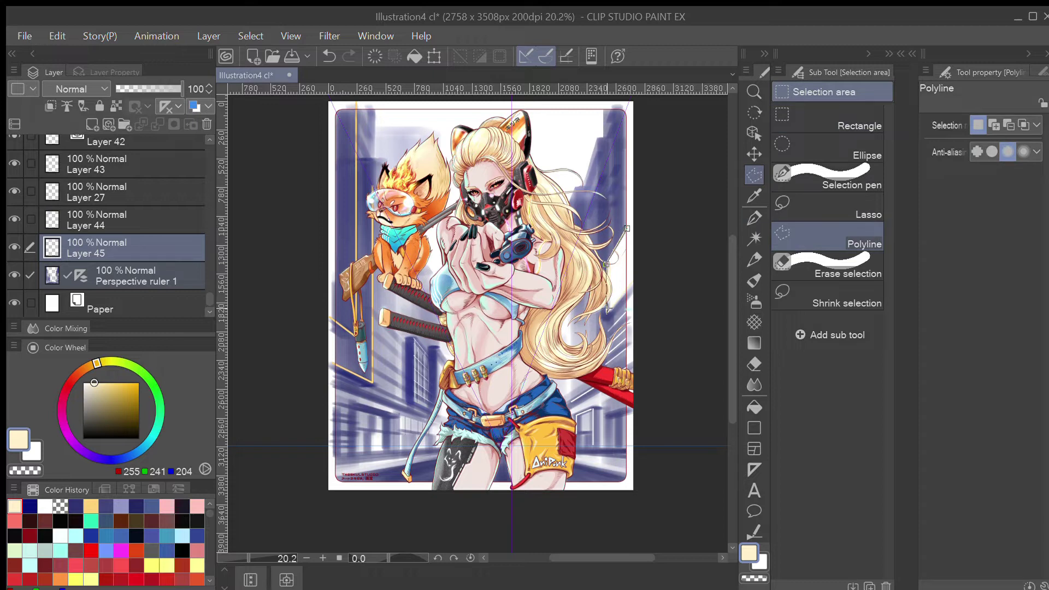
left_click(606, 313)
left_click(627, 229)
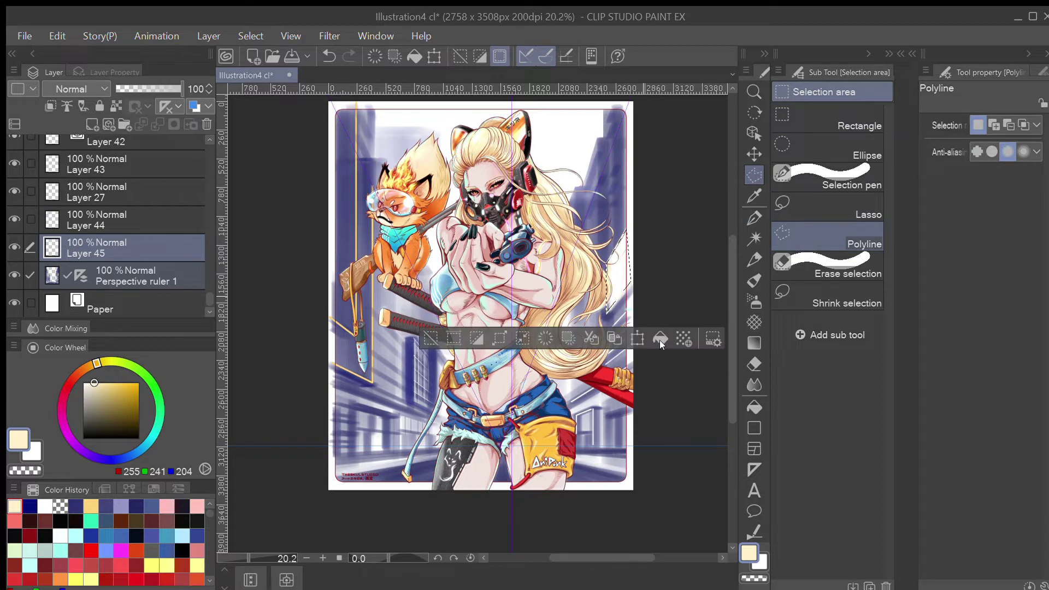
left_click(658, 337)
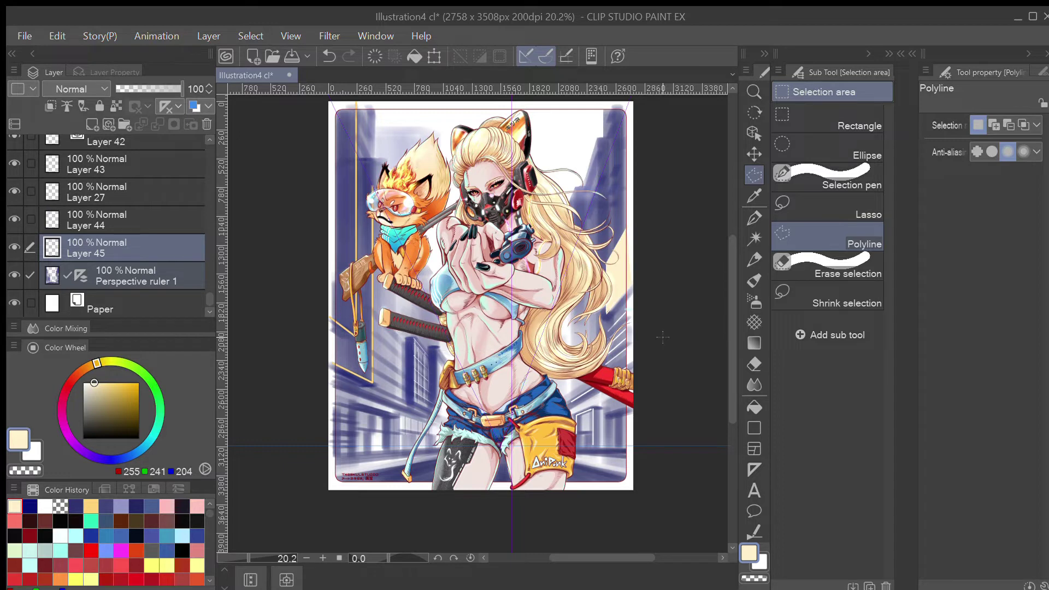
- Draw cream perspective lines across the floor on Layer 45 with the G-pen at size 60, undoing the misplaced ones
left_click(754, 217)
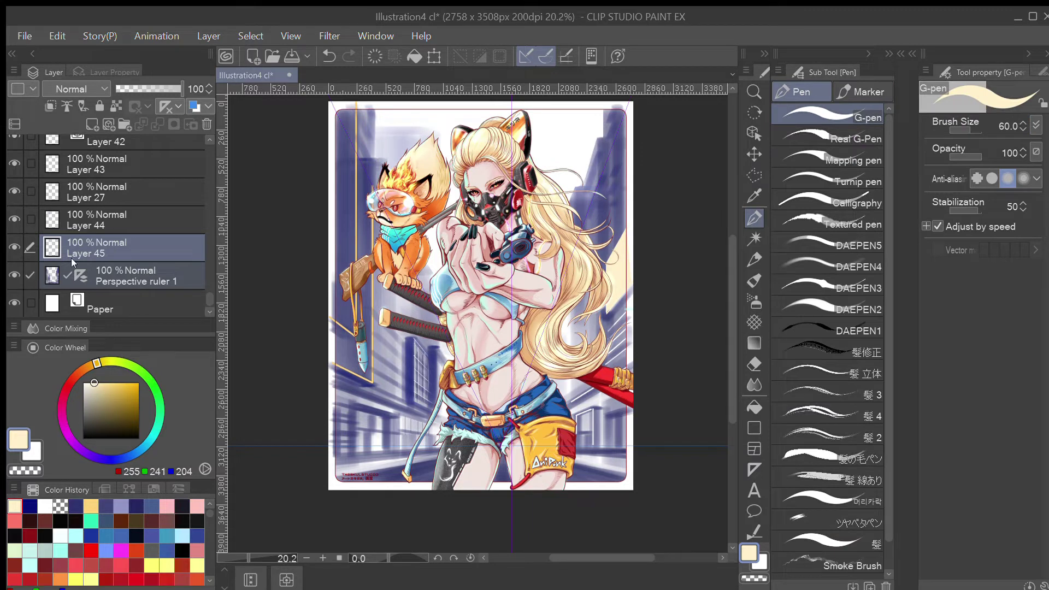
left_click(22, 270)
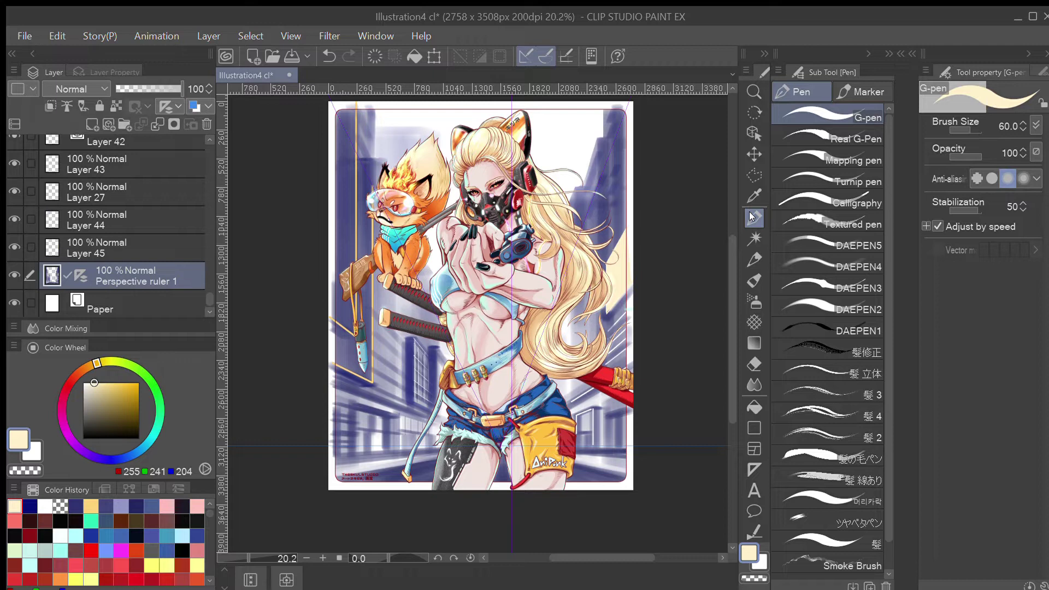
left_click(95, 237)
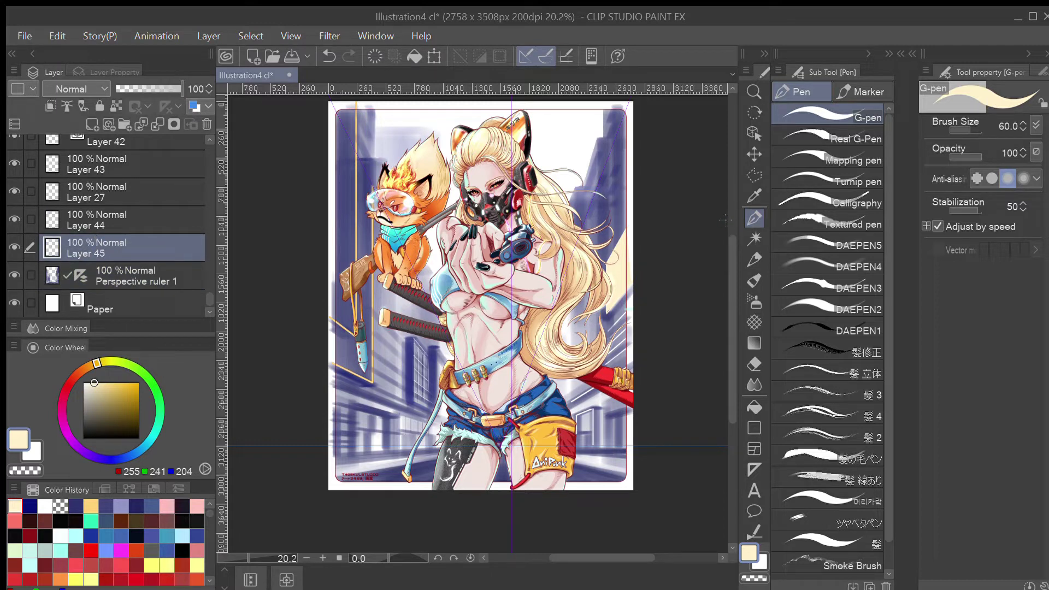
left_click(31, 274)
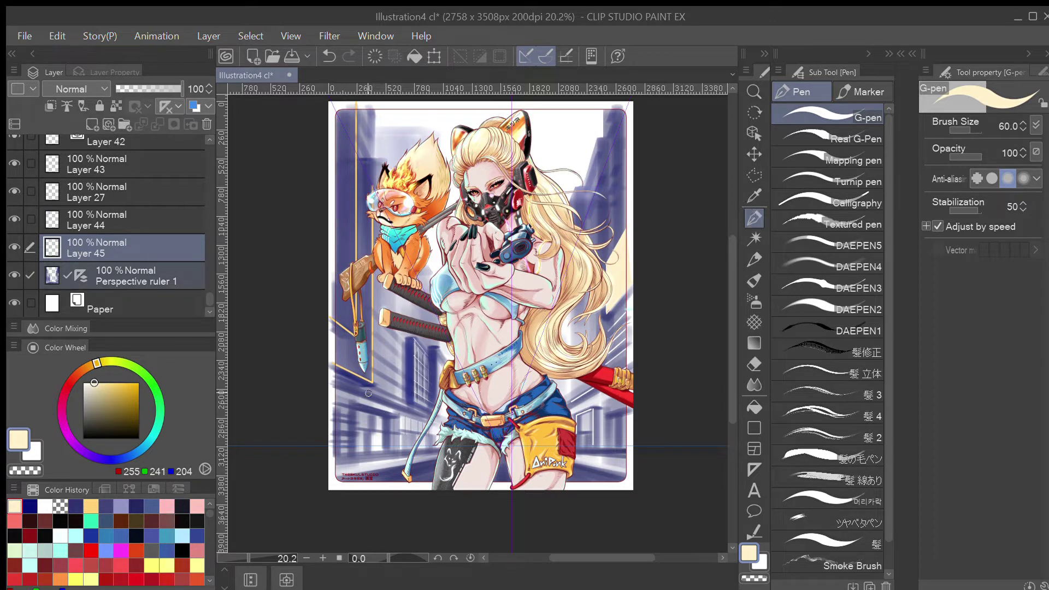
key("ctrl+z")
left_click_drag(368, 393, 365, 397)
key("ctrl+z")
left_click_drag(355, 396, 363, 395)
left_click_drag(382, 405, 388, 403)
key("ctrl+z")
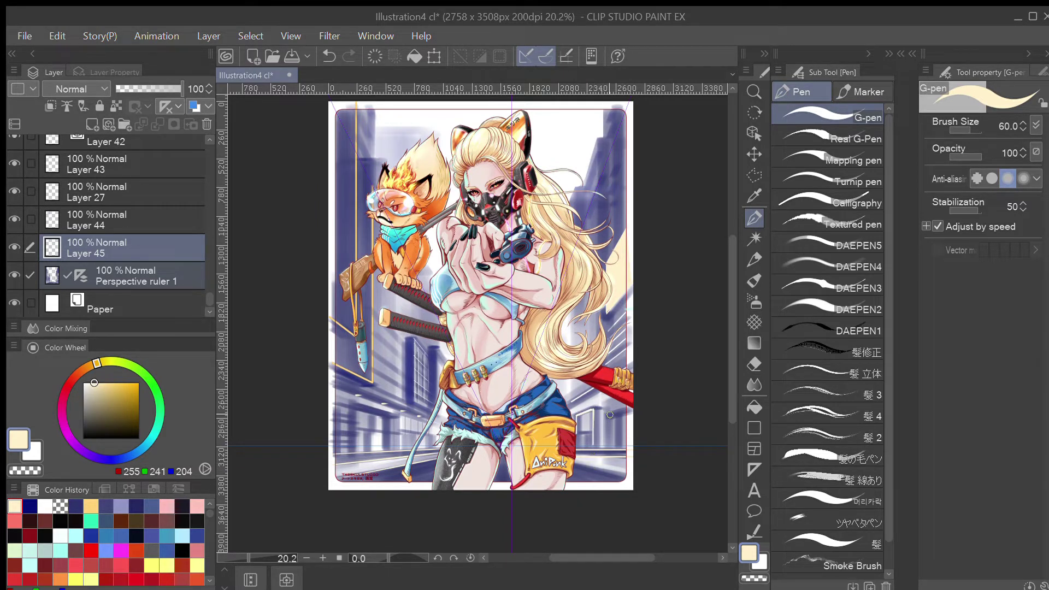
mouse_move(610, 448)
left_mouse_down()
mouse_move(612, 415)
mouse_move(618, 451)
mouse_move(622, 417)
mouse_move(622, 449)
left_mouse_up()
left_click(754, 364)
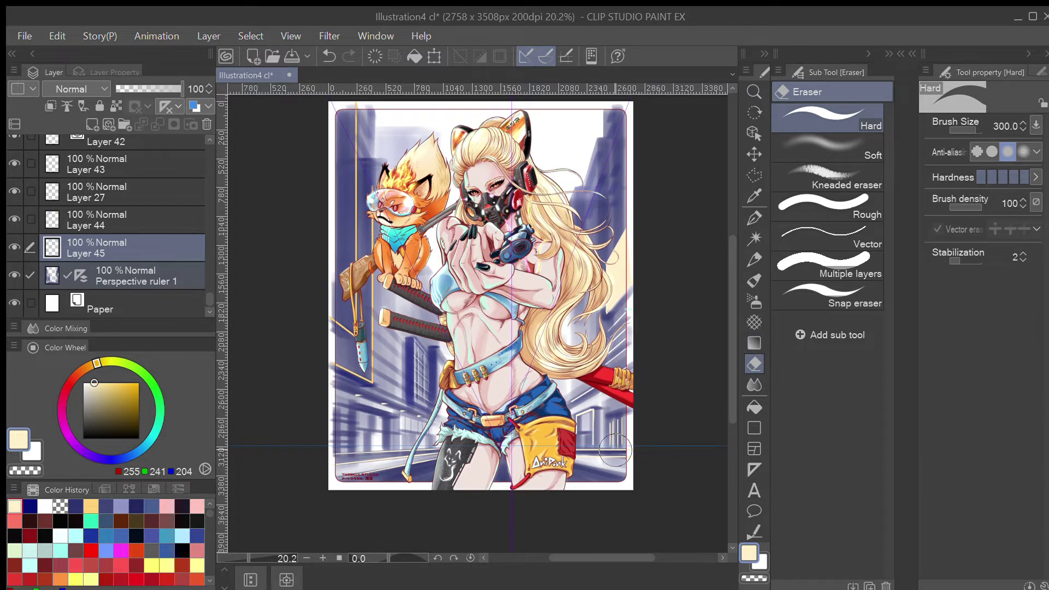
key("ctrl+z")
key("ctrl+y")
key("ctrl+z")
- Draw cream vertical strokes on the wall beside the yellow frame with the G-pen at size 40, undoing the misplaced ones
left_click(754, 216)
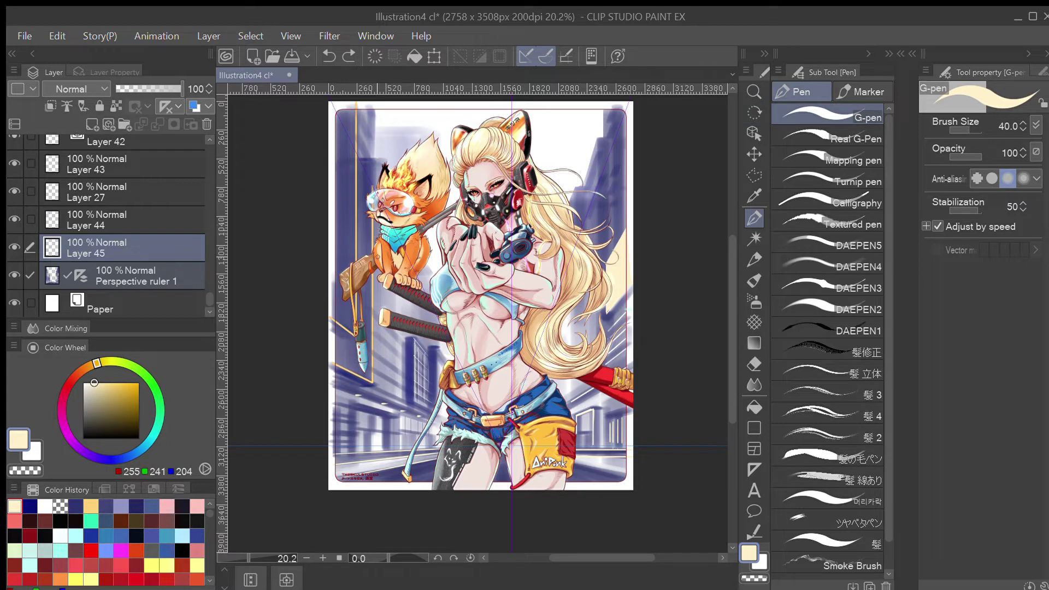
left_click_drag(377, 257, 384, 385)
left_click_drag(388, 288, 393, 390)
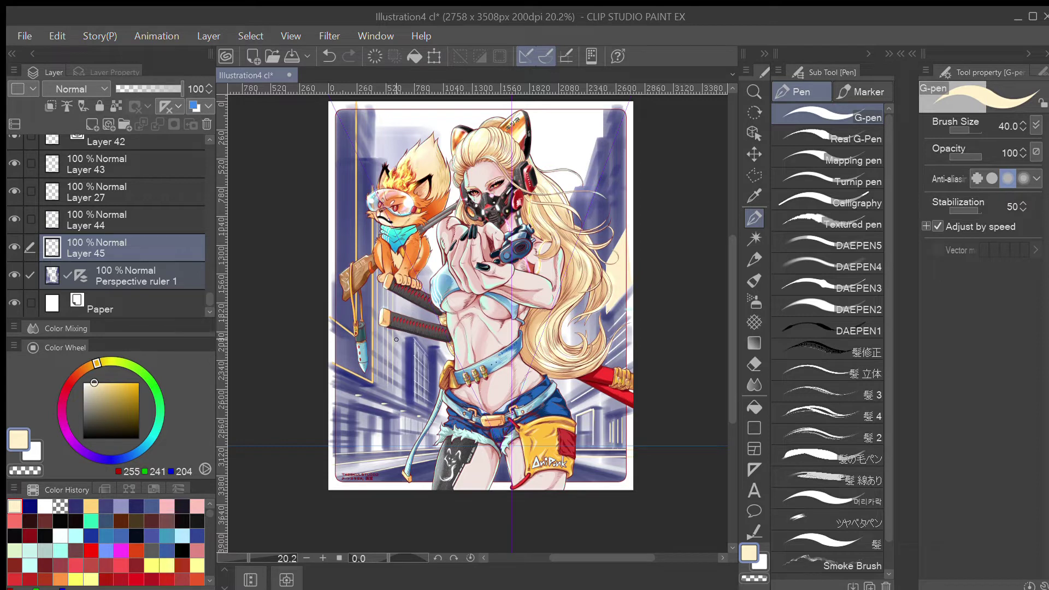
left_click_drag(397, 339, 398, 394)
key("ctrl+z")
left_click_drag(397, 293, 396, 372)
key("ctrl+z")
key("ctrl+z")
left_click_drag(374, 284, 391, 301)
key("ctrl+z")
key("ctrl+z")
- Enlarge the G-pen to size 70 and trace cream highlights along both vertical edges of the yellow frame
key("bracketright")
key("bracketright")
key("bracketright")
left_click_drag(357, 106, 356, 337)
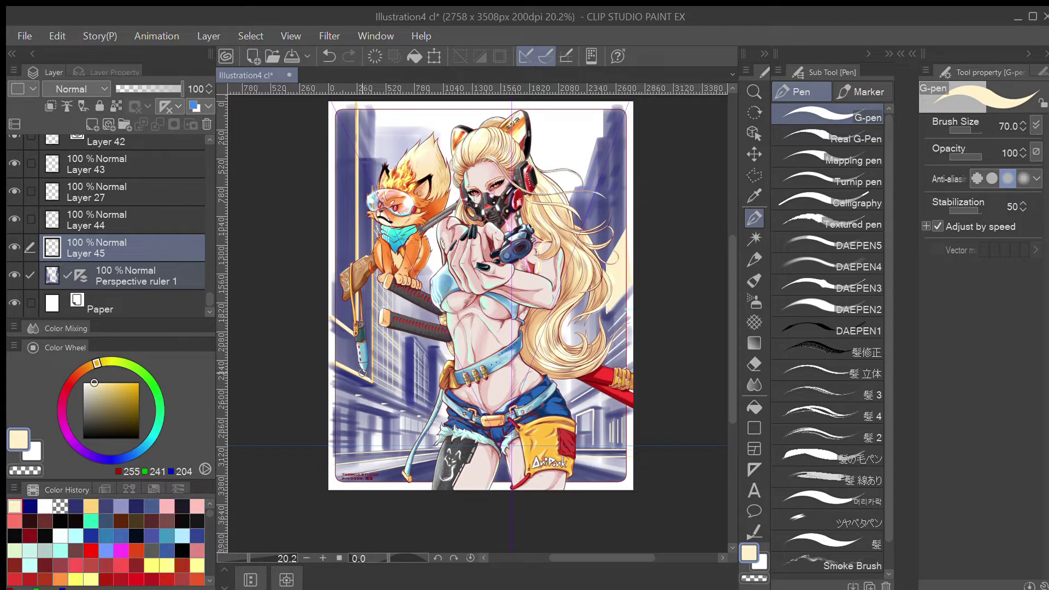
left_click_drag(370, 184, 374, 382)
key("c")
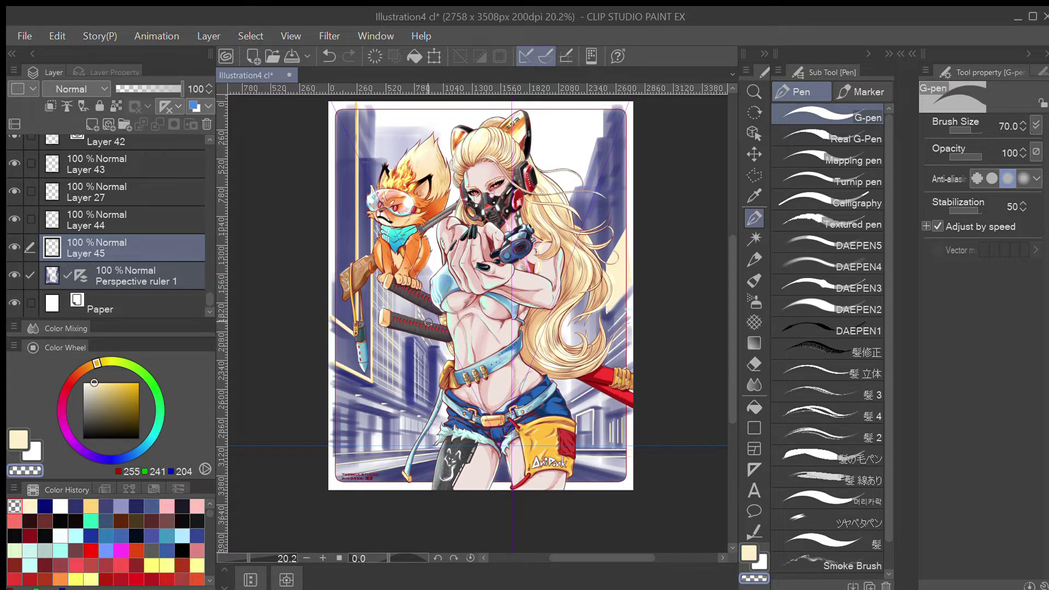
key("c")
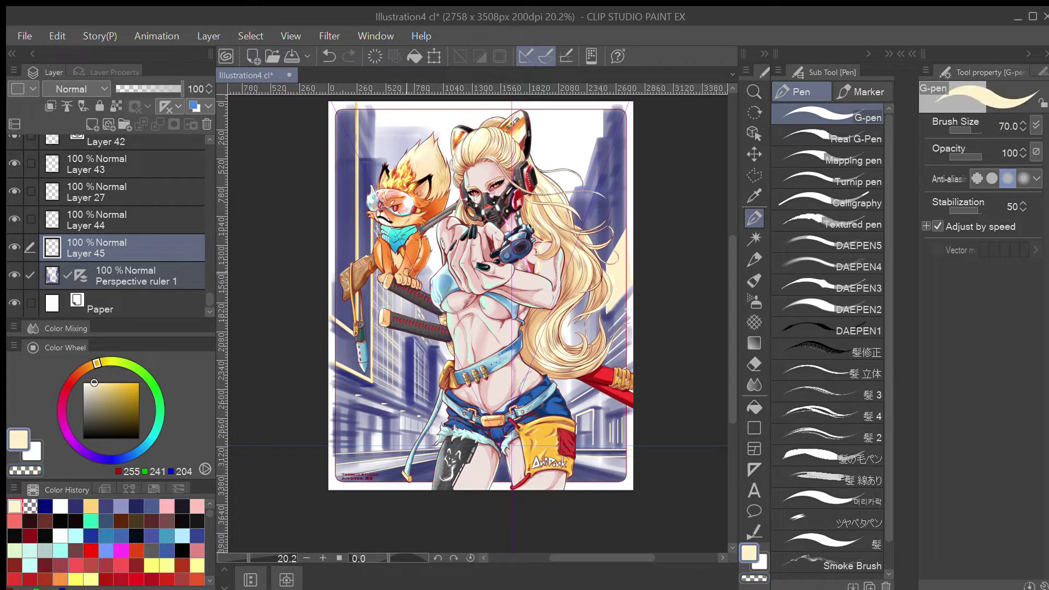
- Draw cream vertical strokes on the tower face beside the hair with the G-pen at size 70, undoing the misplaced ones
key("ctrl+z")
left_click_drag(599, 150, 584, 187)
key("ctrl+z")
mouse_move(598, 151)
left_mouse_down()
mouse_move(585, 238)
mouse_move(604, 230)
left_mouse_up()
key("c")
key("ctrl+z")
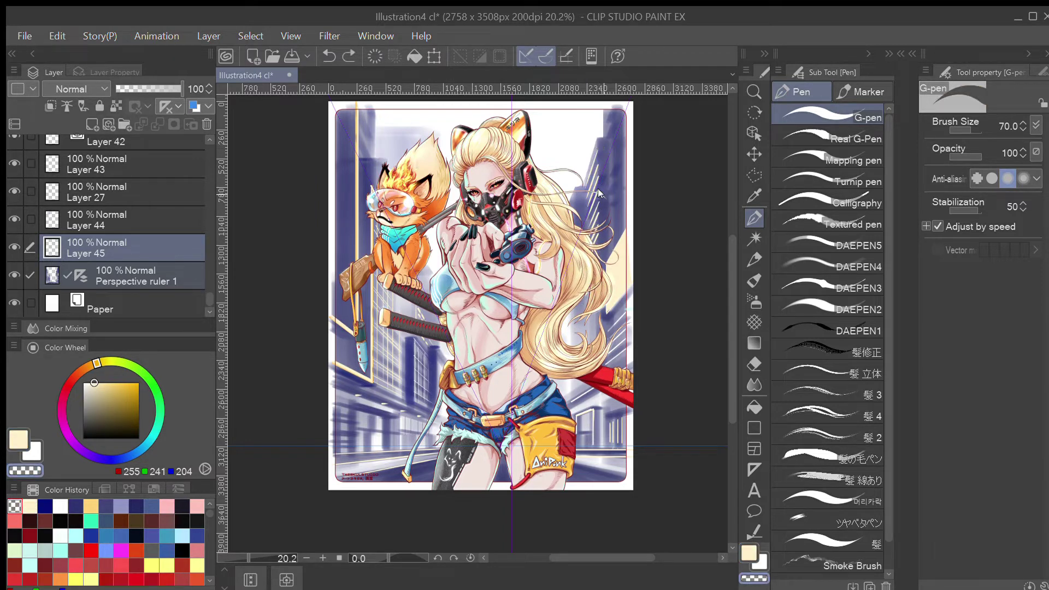
- Cut the cream strokes on the tower beside the hair into window rows using transparent G-pen strokes, undoing the misplaced ones
left_click_drag(600, 141, 603, 213)
left_click_drag(600, 166, 602, 251)
left_click_drag(590, 163, 593, 238)
key("ctrl+z")
left_click_drag(591, 164, 596, 264)
key("ctrl+z")
left_click_drag(595, 161, 595, 254)
key("ctrl+z")
left_click_drag(595, 150, 595, 247)
key("c")
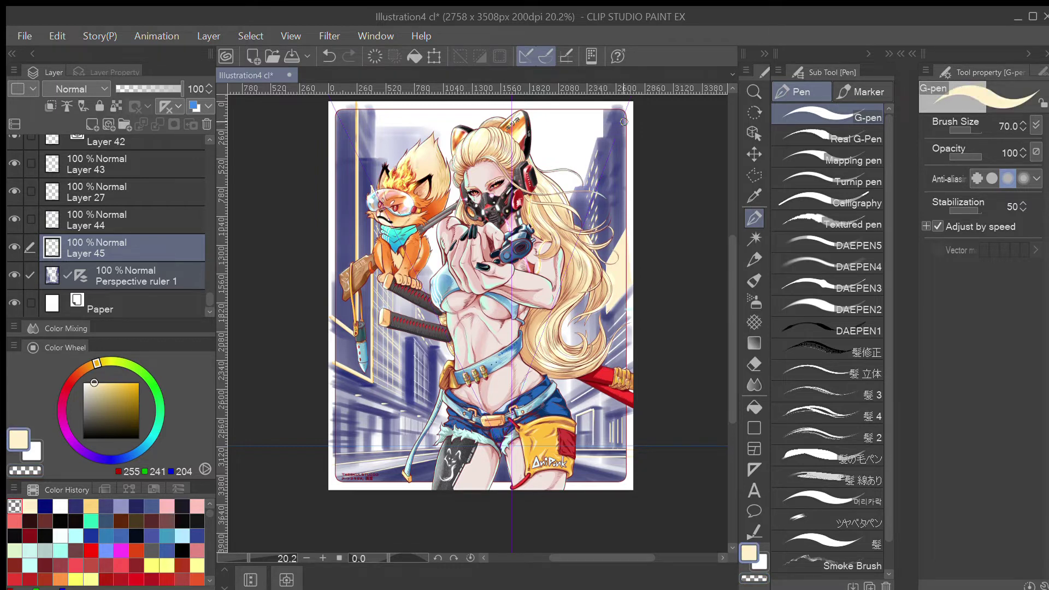
- Enlarge the G-pen to size 100, add cream windows near the tower's top corner and break them up with transparent strokes
left_click_drag(610, 151, 630, 106)
key("ctrl+z")
key("]")
key("]")
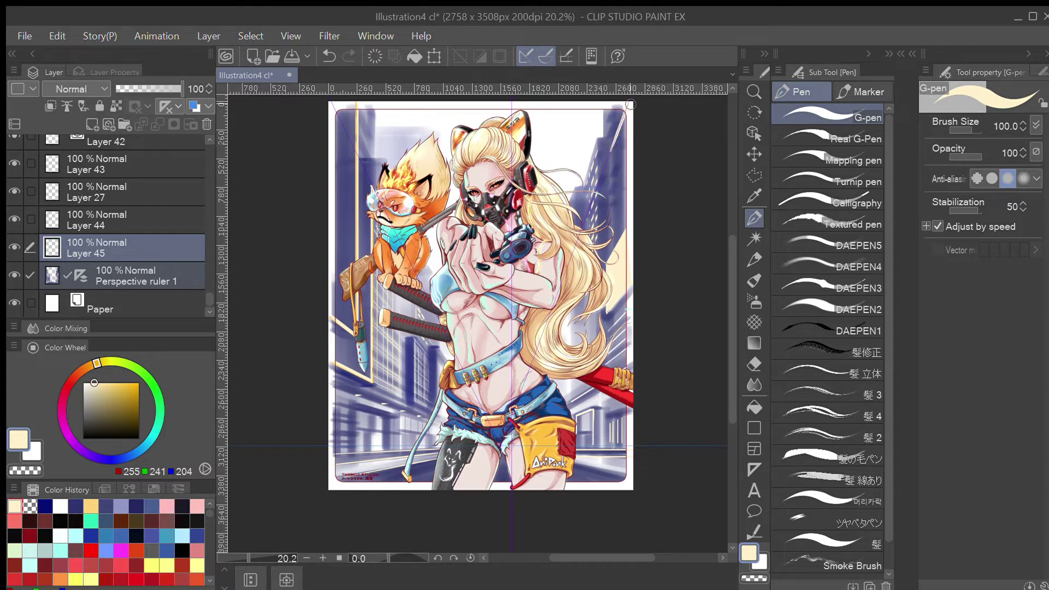
mouse_move(611, 151)
left_mouse_down()
mouse_move(613, 162)
mouse_move(628, 131)
mouse_move(611, 153)
mouse_move(620, 133)
left_mouse_up()
key("c")
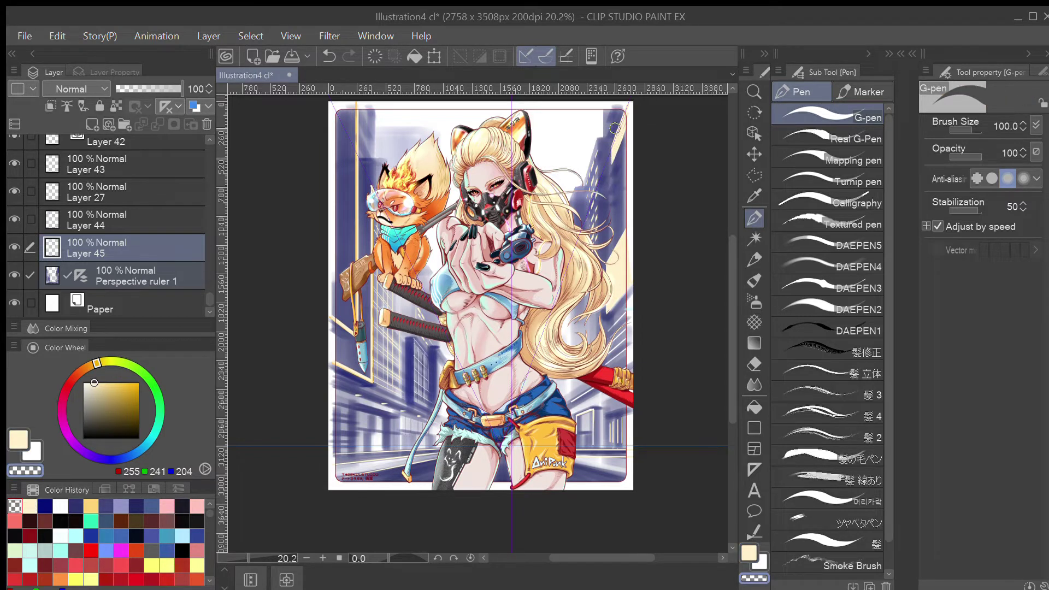
key("ctrl+z")
left_click_drag(618, 131, 617, 163)
mouse_move(625, 113)
left_mouse_down()
mouse_move(625, 159)
mouse_move(623, 148)
mouse_move(610, 158)
mouse_move(637, 104)
left_mouse_up()
key("ctrl+z")
left_click_drag(611, 155, 640, 115)
key("c")
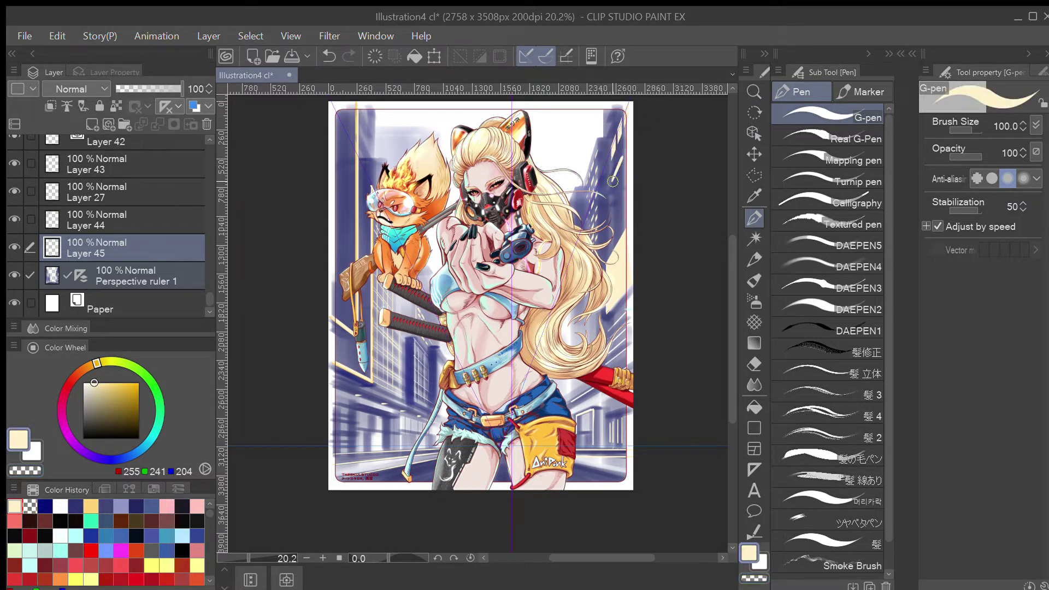
- Add more cream window strokes lower on the same tower near the picture border, redoing the misplaced one
mouse_move(613, 182)
left_mouse_down()
mouse_move(614, 196)
mouse_move(629, 163)
left_mouse_up()
key("ctrl+z")
left_click_drag(629, 163, 615, 186)
key("c")
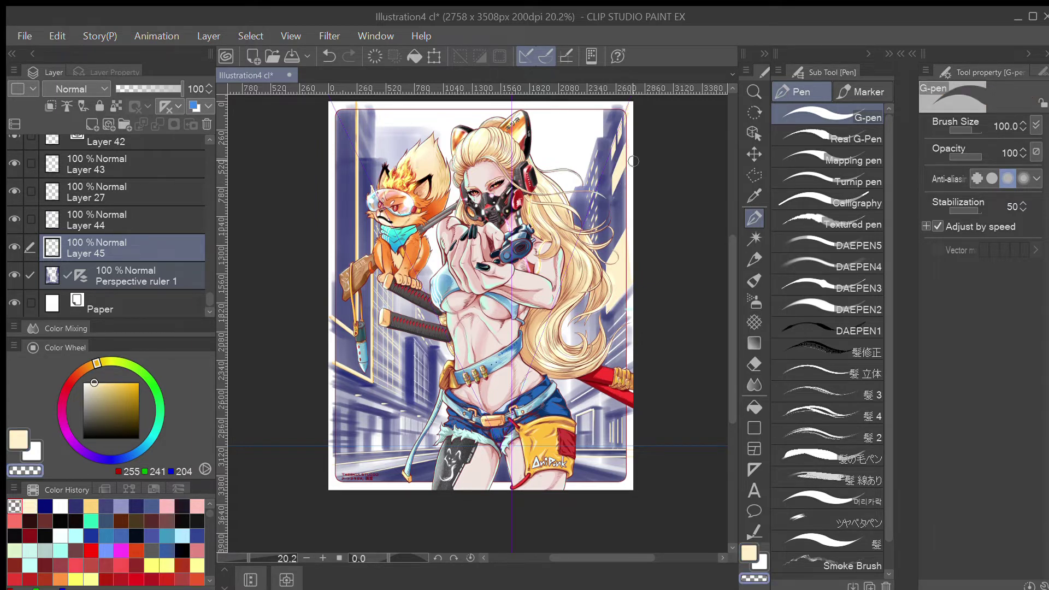
key("c")
key("c")
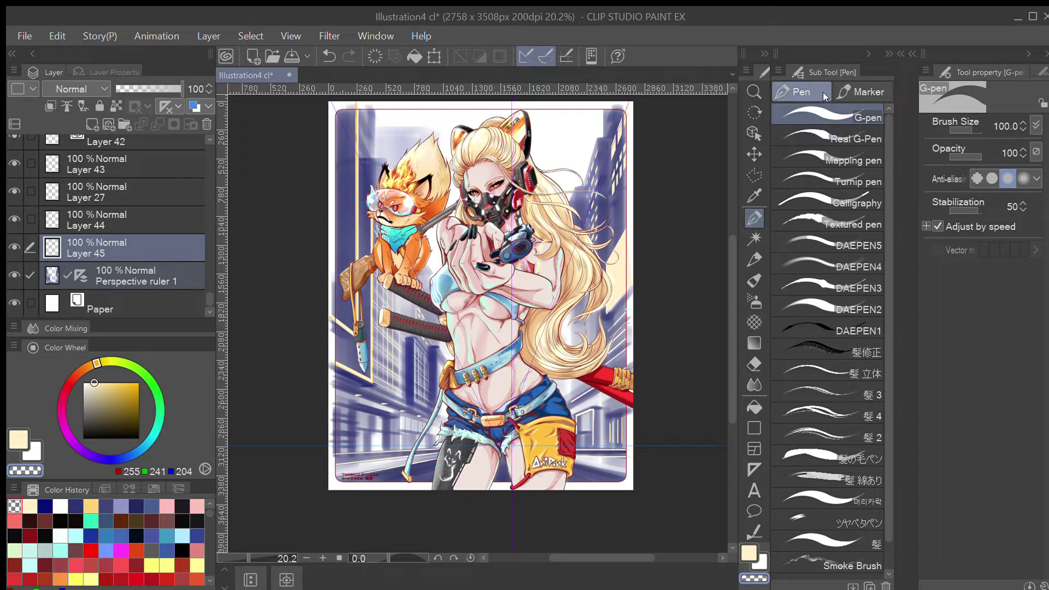
- Set up the Hard Brush w/ Transfer marker at size 7 in dark navy (RGB 4, 8, 59), undoing the trial stroke on the perspective ruler layer
left_click(845, 90)
left_click(146, 275)
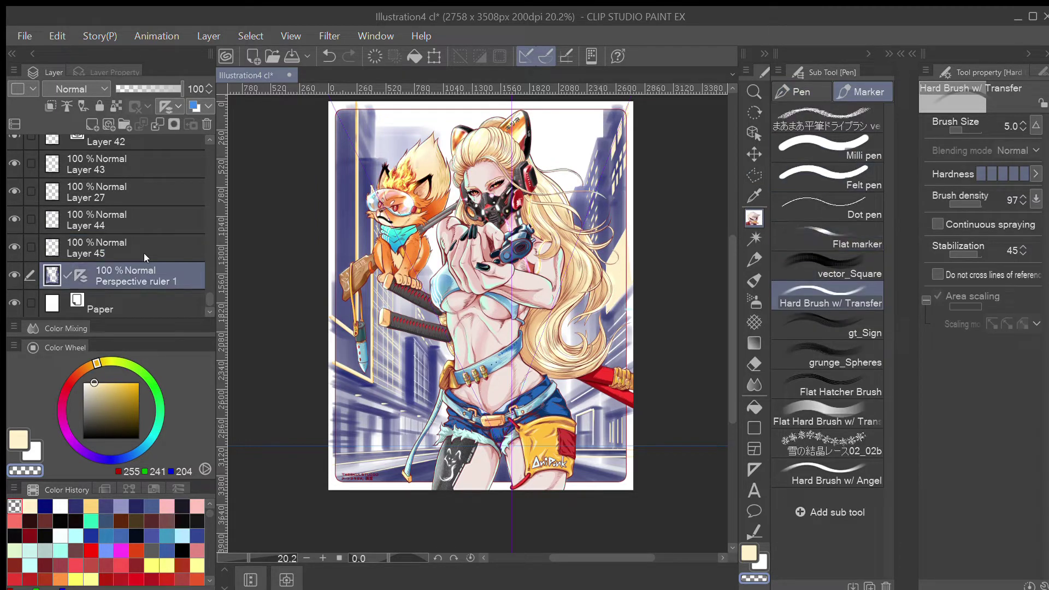
left_click(114, 460)
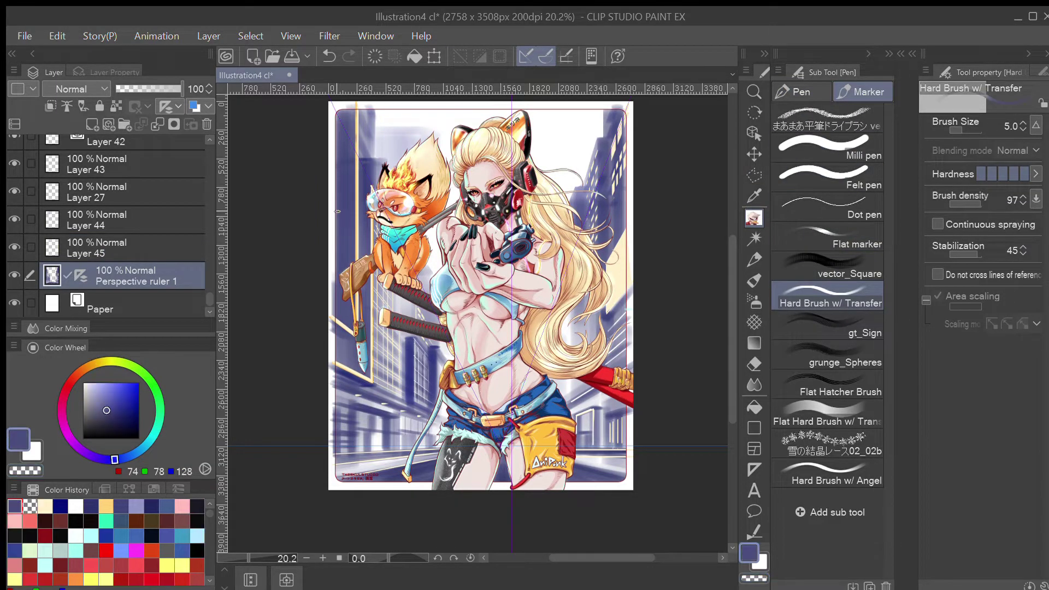
left_click(128, 420)
left_click(135, 426)
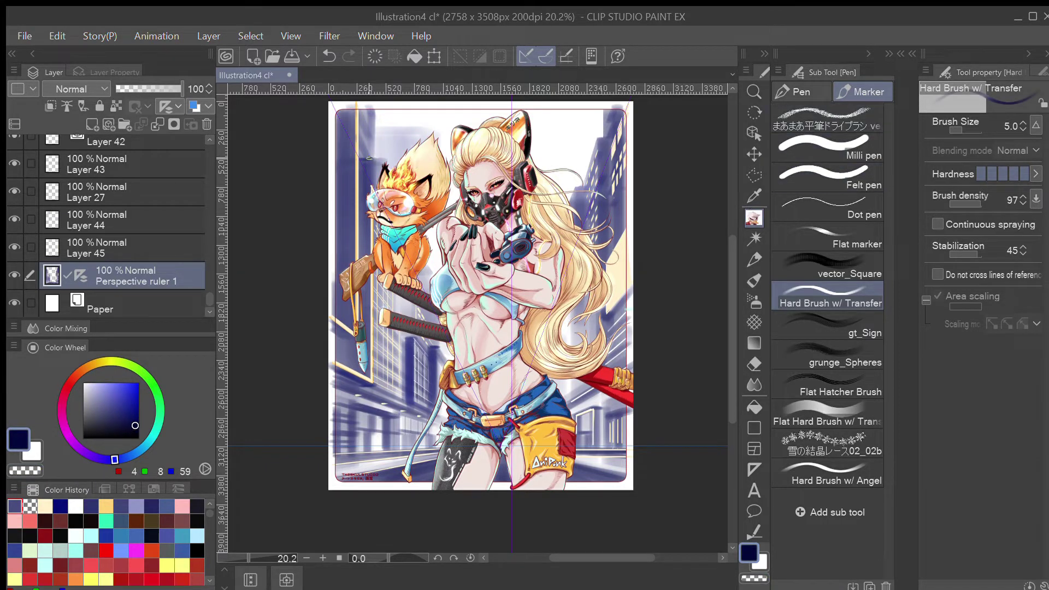
left_click_drag(370, 160, 363, 323)
key("ctrl+z")
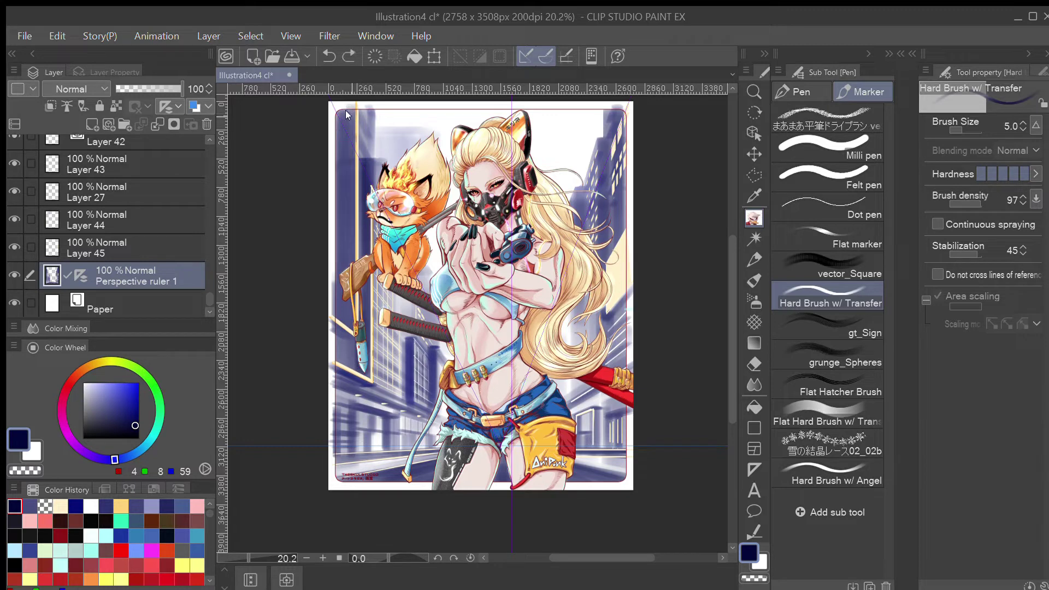
key("bracketright")
key("bracketright")
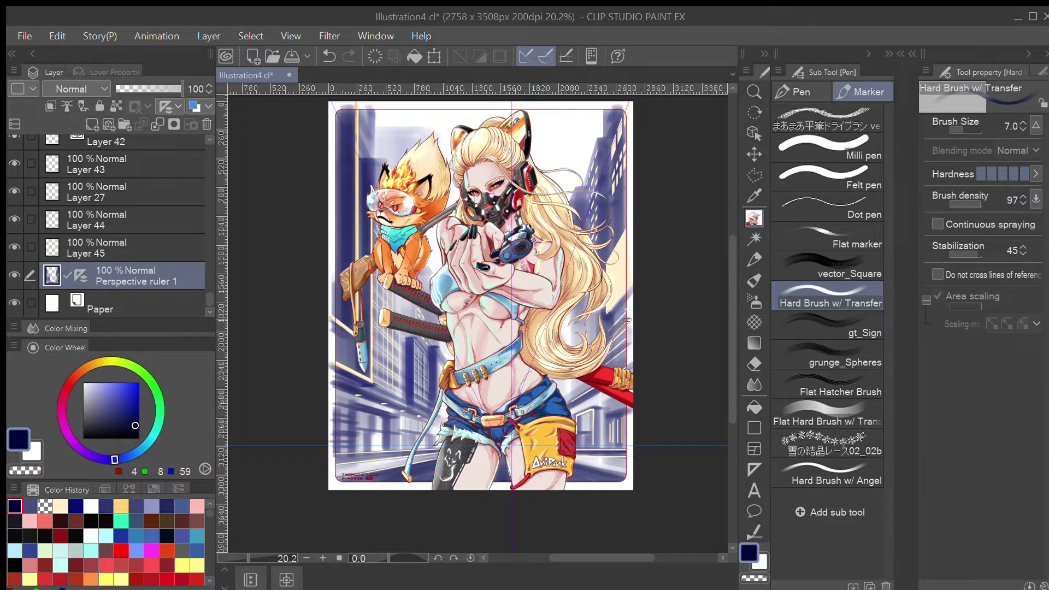
- Draw dark navy window strokes on Layer 45 between the lower hair and the border with the size 100 G-pen, then break them with transparent strokes
left_click(802, 93)
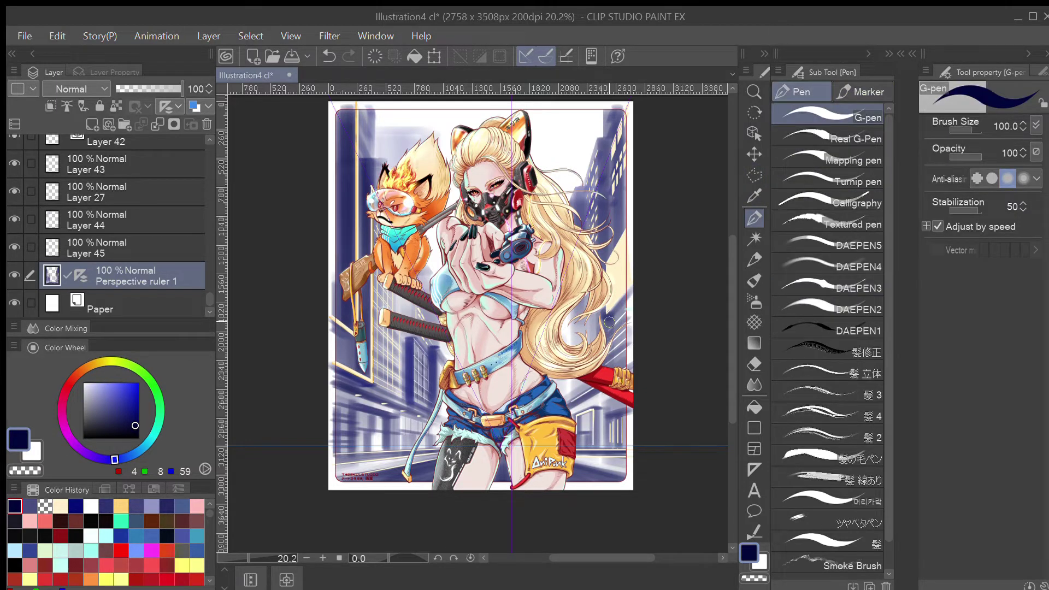
mouse_move(610, 323)
left_mouse_down()
mouse_move(610, 357)
mouse_move(622, 361)
left_mouse_up()
key("ctrl+z")
key("ctrl+z")
left_click(114, 246)
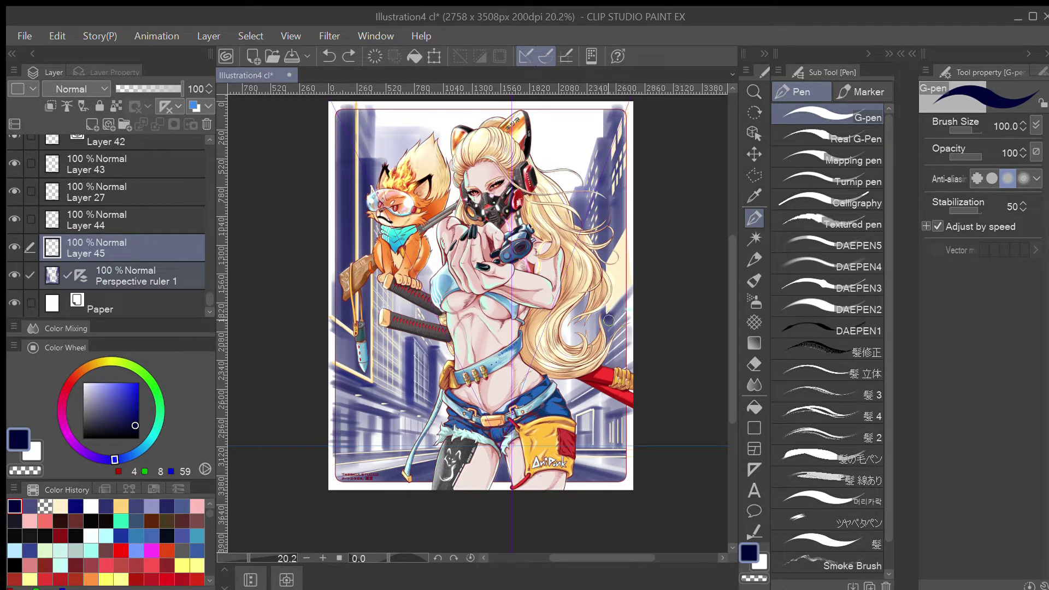
left_click_drag(608, 368, 609, 366)
mouse_move(612, 314)
left_mouse_down()
mouse_move(614, 360)
mouse_move(625, 357)
left_mouse_up()
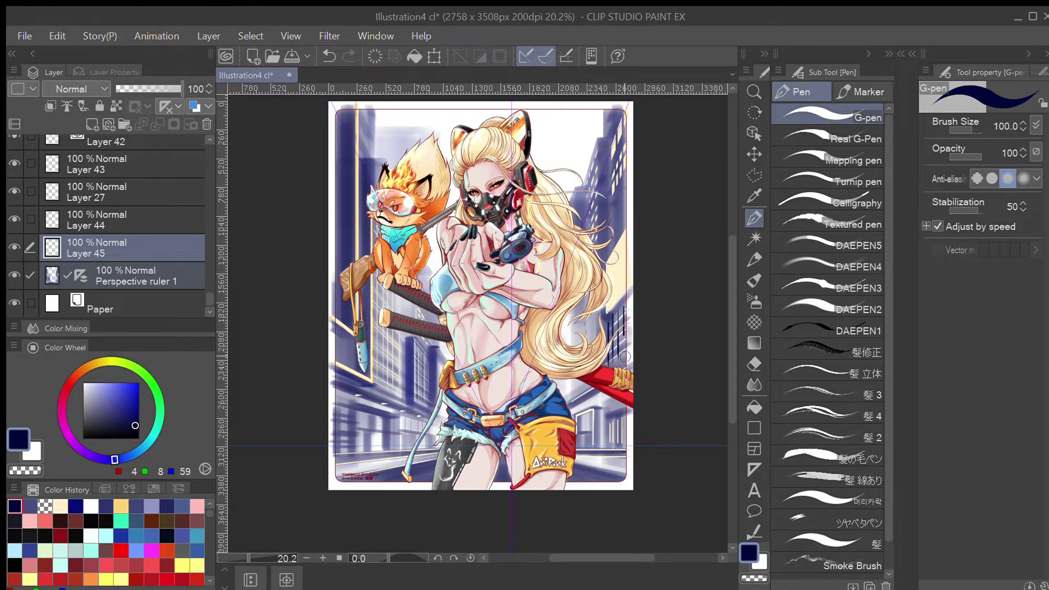
key("c")
mouse_move(634, 294)
left_mouse_down()
mouse_move(618, 331)
mouse_move(635, 302)
left_mouse_up()
key("ctrl+z")
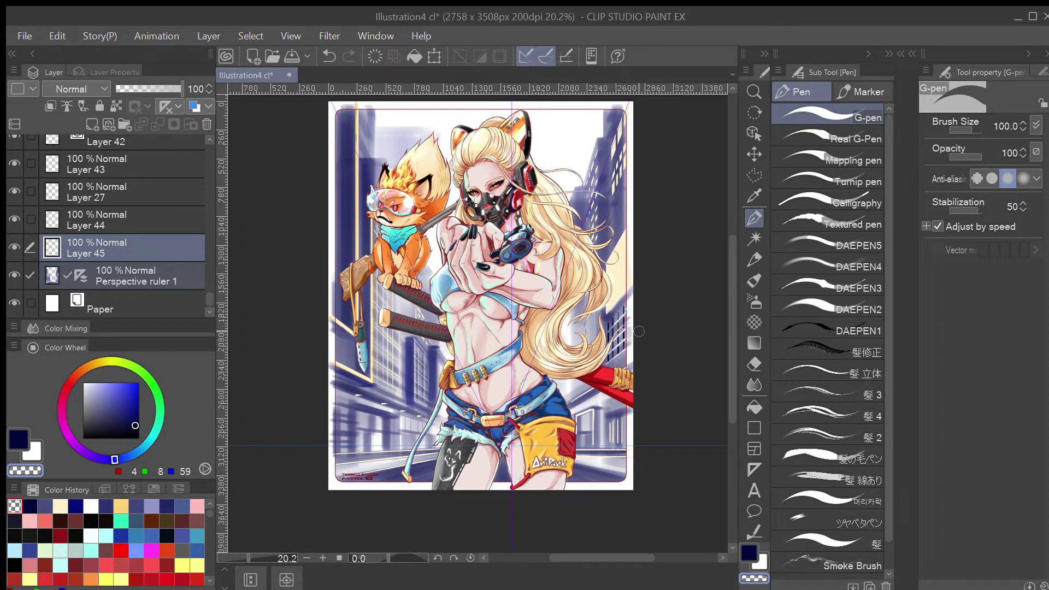
- Paint a dark navy block beside the yellow pouch with the G-pen and refine it using the Hard Brush w/ Transfer marker
key("c")
left_click_drag(595, 409, 595, 448)
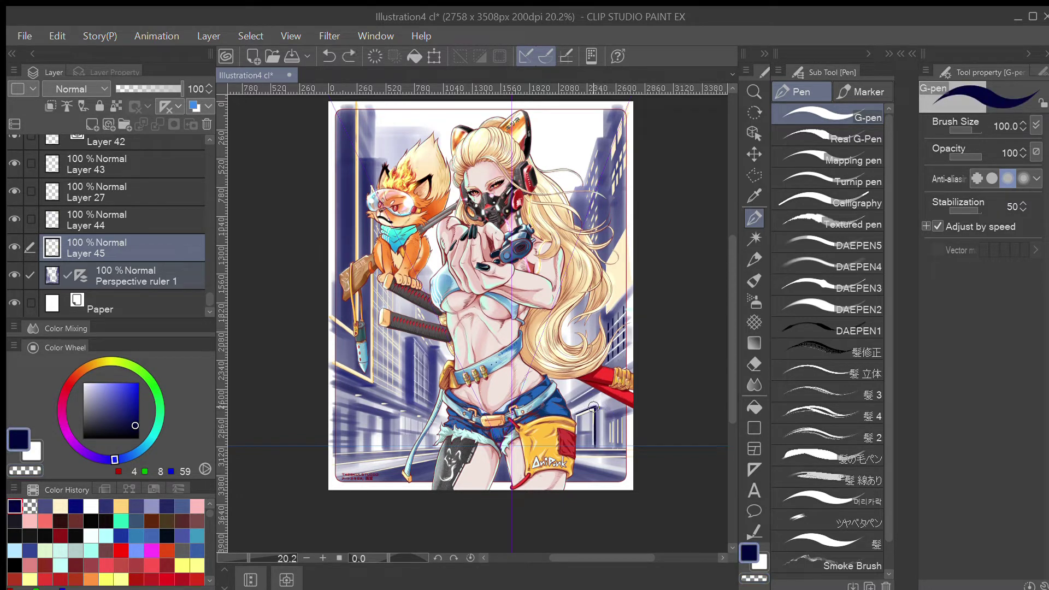
left_click_drag(605, 403, 602, 442)
key("ctrl+z")
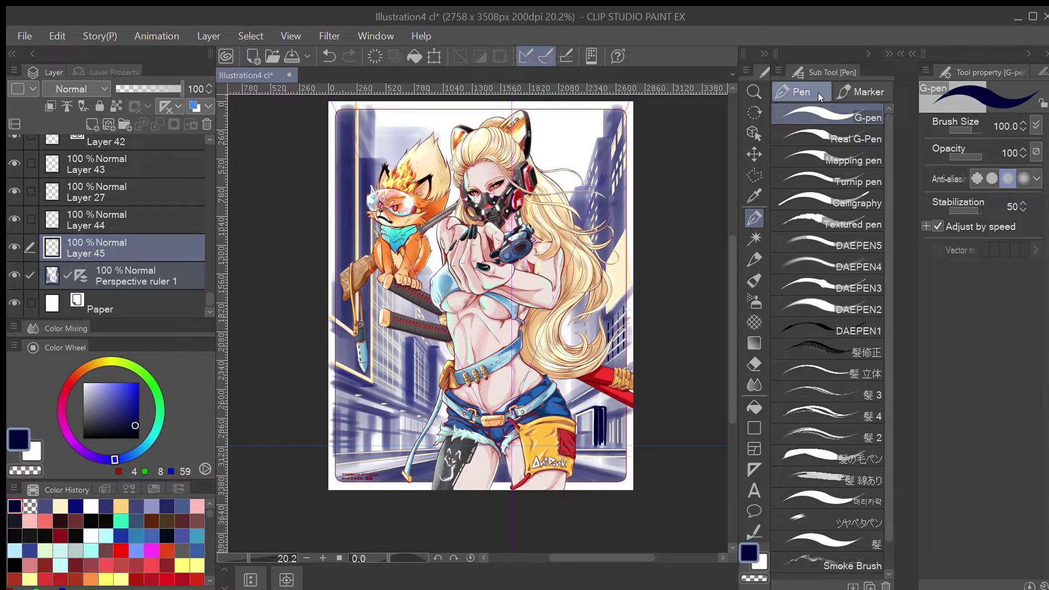
left_click(863, 91)
mouse_move(598, 446)
left_mouse_down()
mouse_move(602, 409)
mouse_move(604, 446)
left_mouse_up()
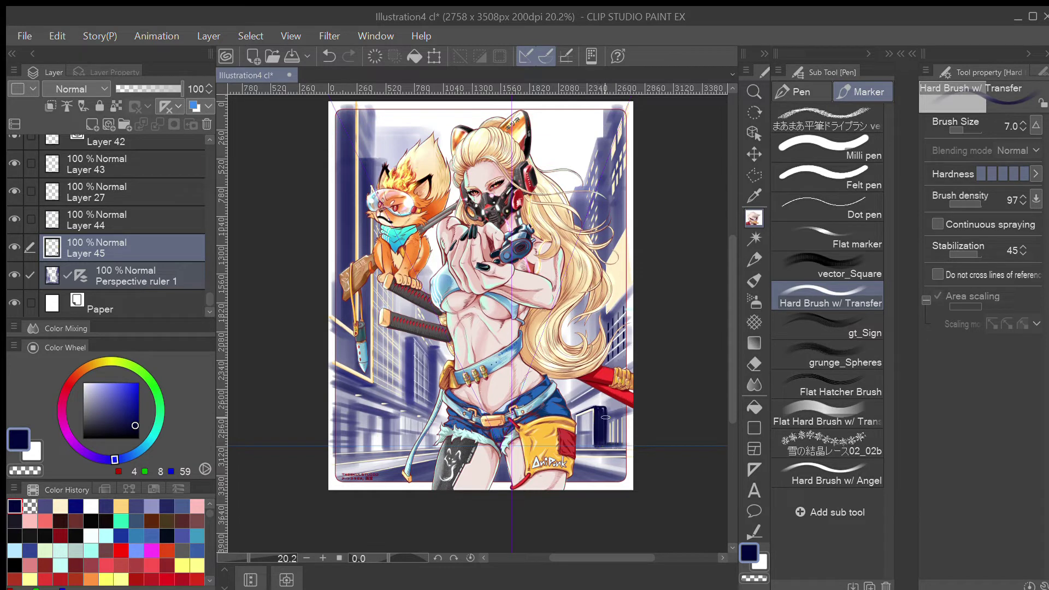
left_click_drag(597, 410, 626, 368)
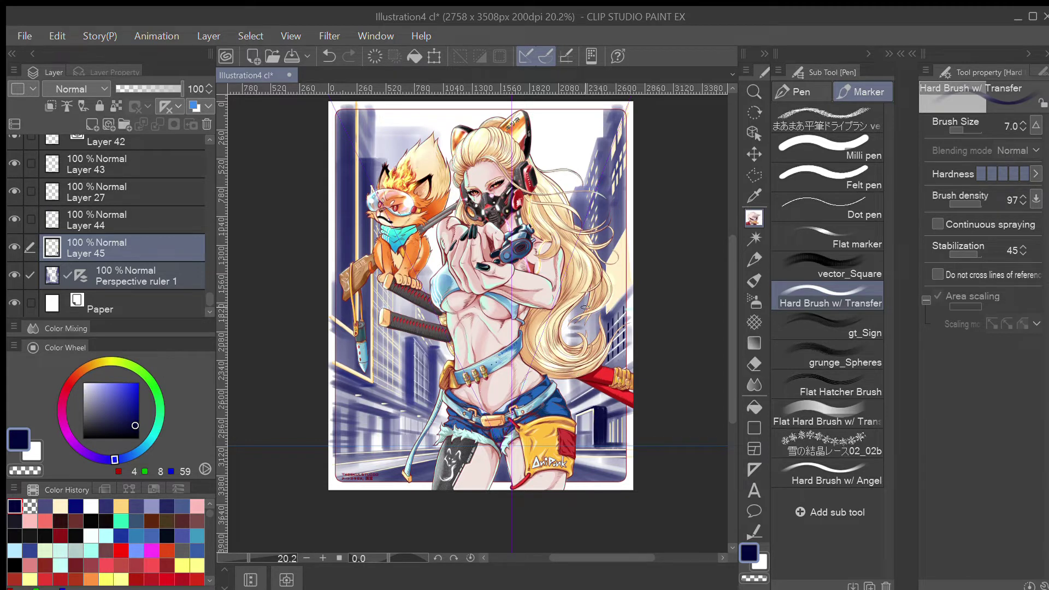
- Add small window marks to the background in the gap inside the hair curl with the G-pen
left_click(785, 93)
left_click_drag(567, 326, 579, 343)
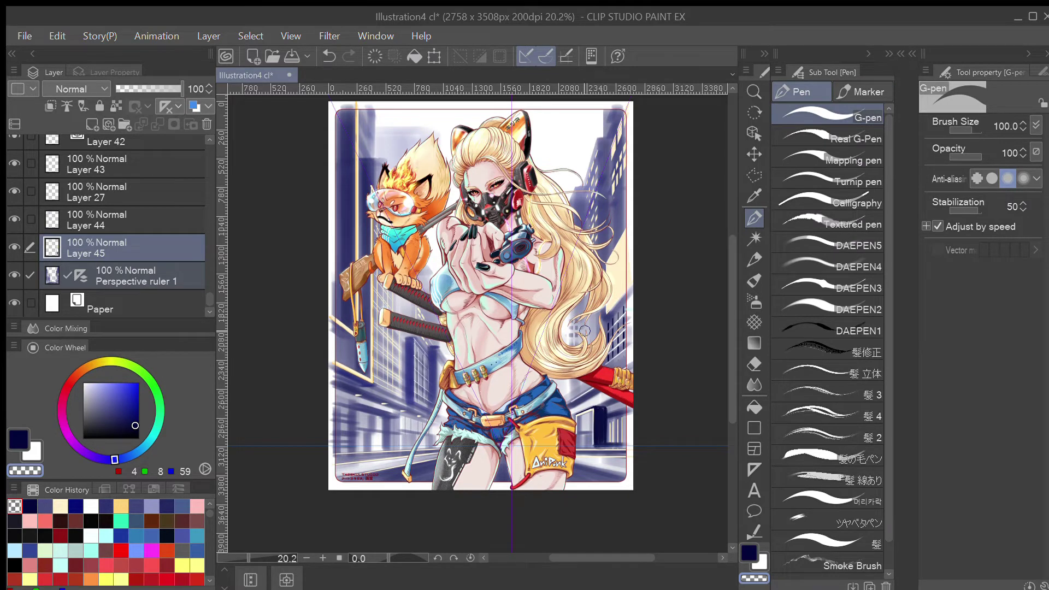
- Lock the transparent pixels of Layer 45 and set up the Soft airbrush in magenta (RGB 255, 79, 250) at size 150
scroll(585, 331, "down", 1)
scroll(585, 331, "down", 1)
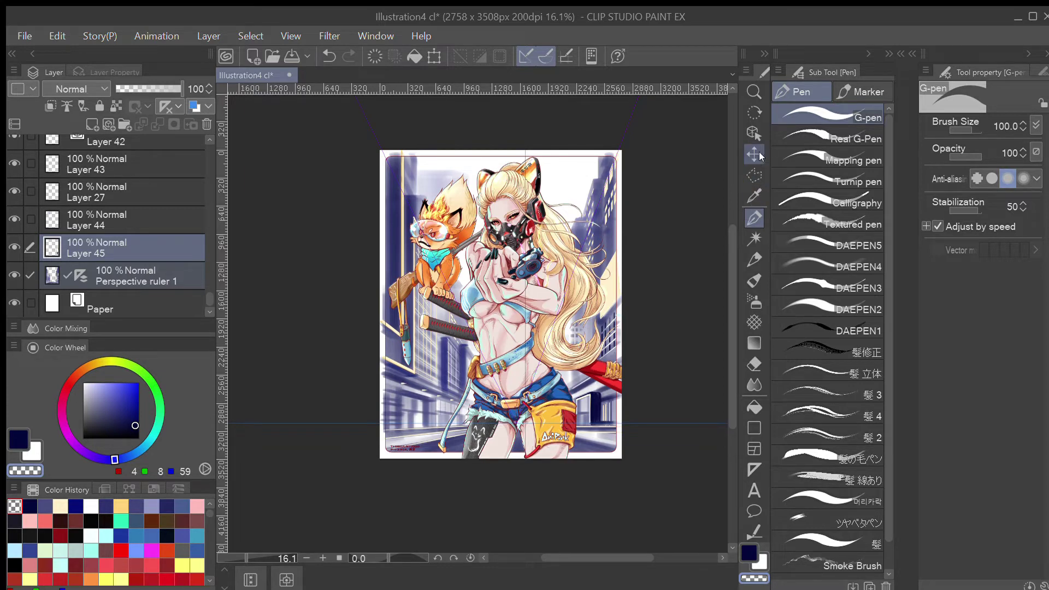
left_click(117, 106)
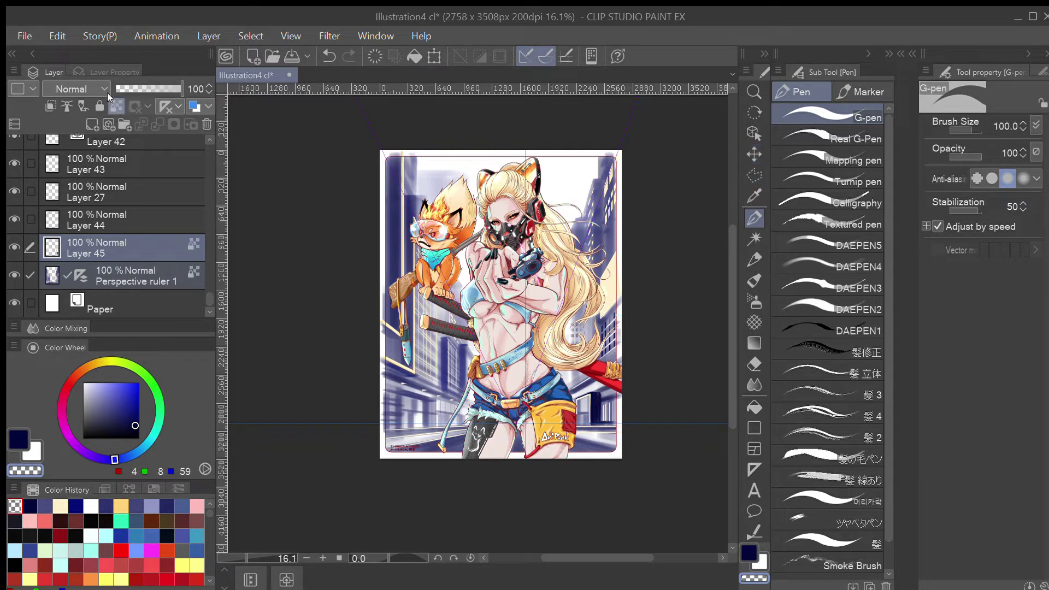
left_click(753, 298)
left_click(68, 435)
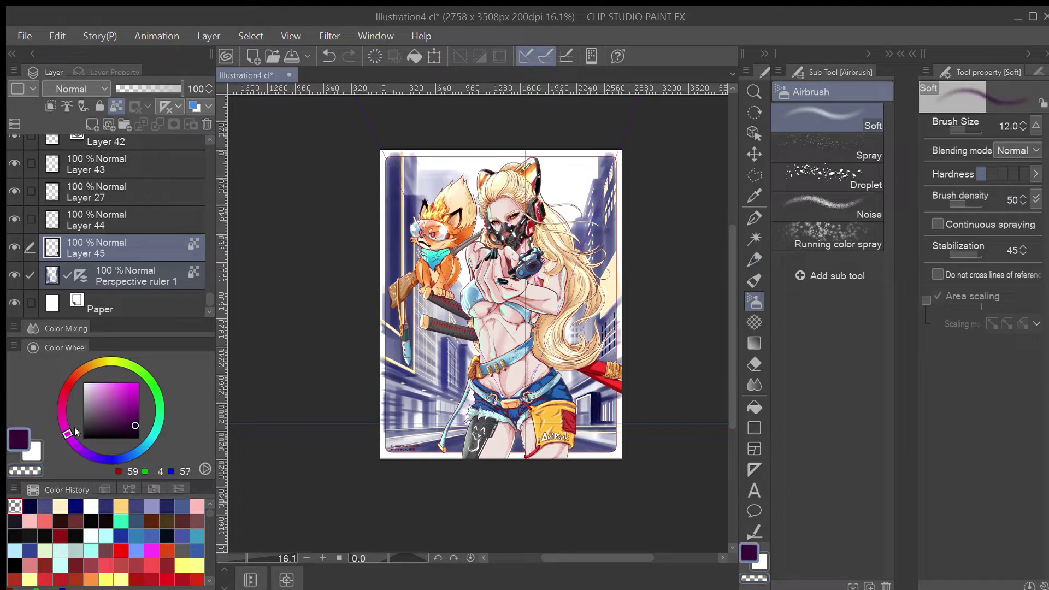
left_click(120, 381)
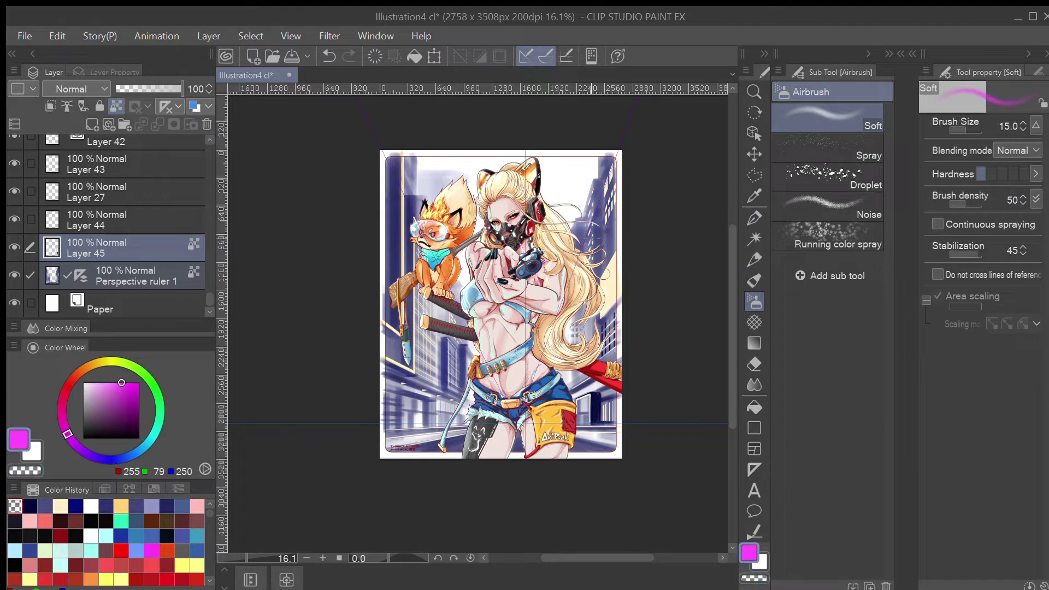
key("bracketright")
key("bracketright")
key("bracketright")
key("bracketright")
key("bracketright")
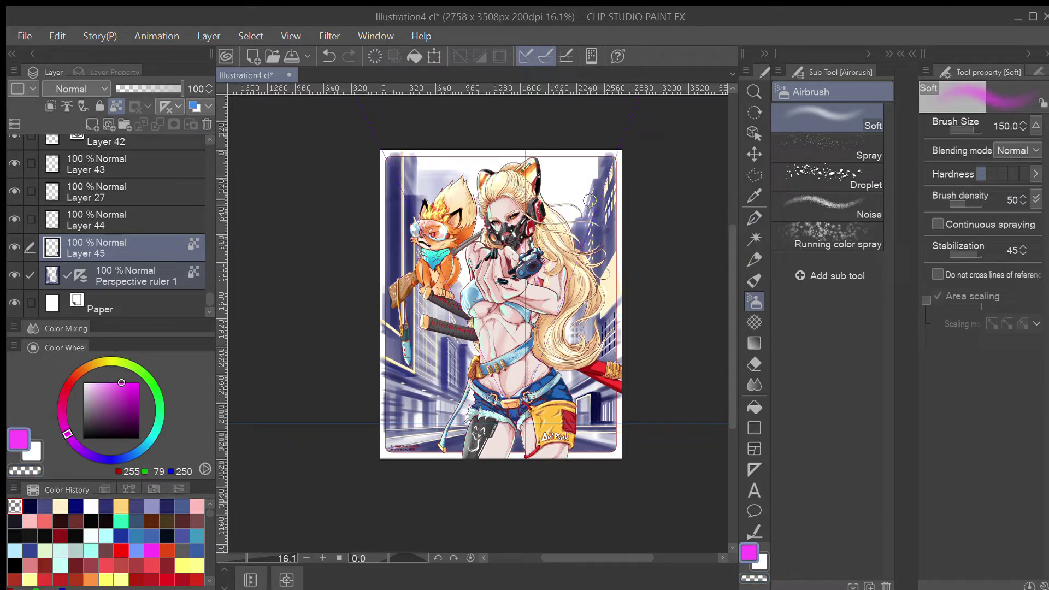
- Unlock the transparent pixels, add a new layer above Layer 45 and clip it to the layer below
left_click(116, 106)
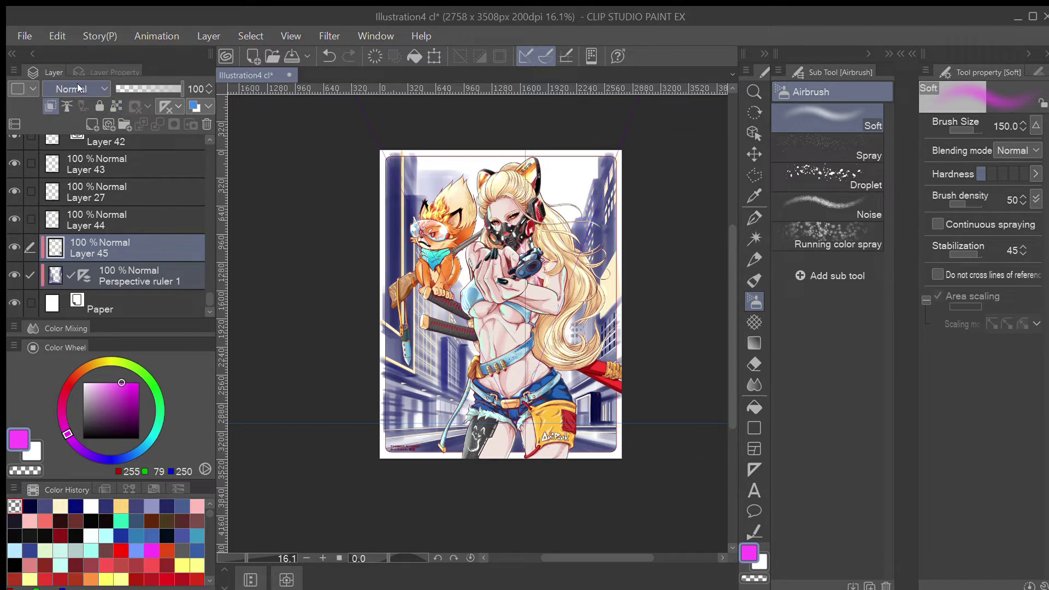
left_click(92, 125)
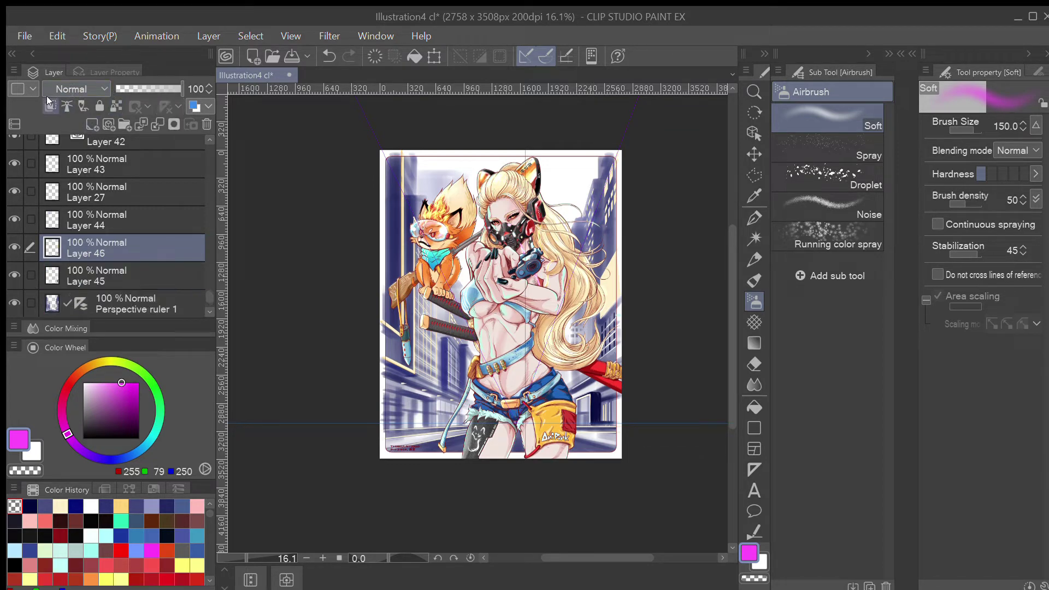
left_click(50, 105)
- Airbrush magenta over the accents along the tower on Layer 46 at size 200, undoing the stroke near the navy block
left_click(608, 212)
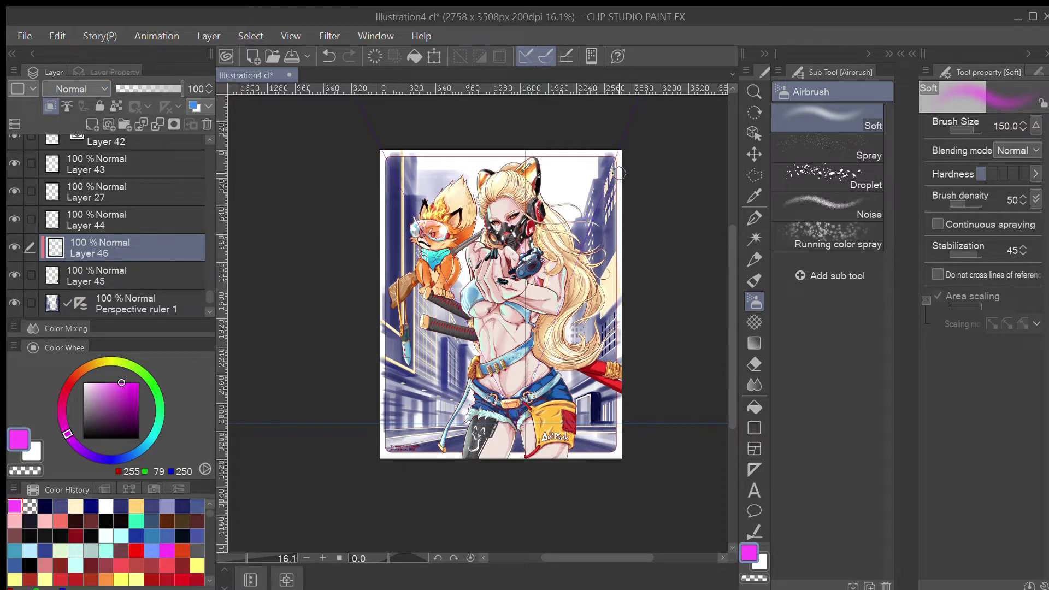
key("bracketright")
key("bracketright")
mouse_move(622, 156)
left_mouse_down()
mouse_move(609, 180)
mouse_move(625, 157)
mouse_move(617, 235)
left_mouse_up()
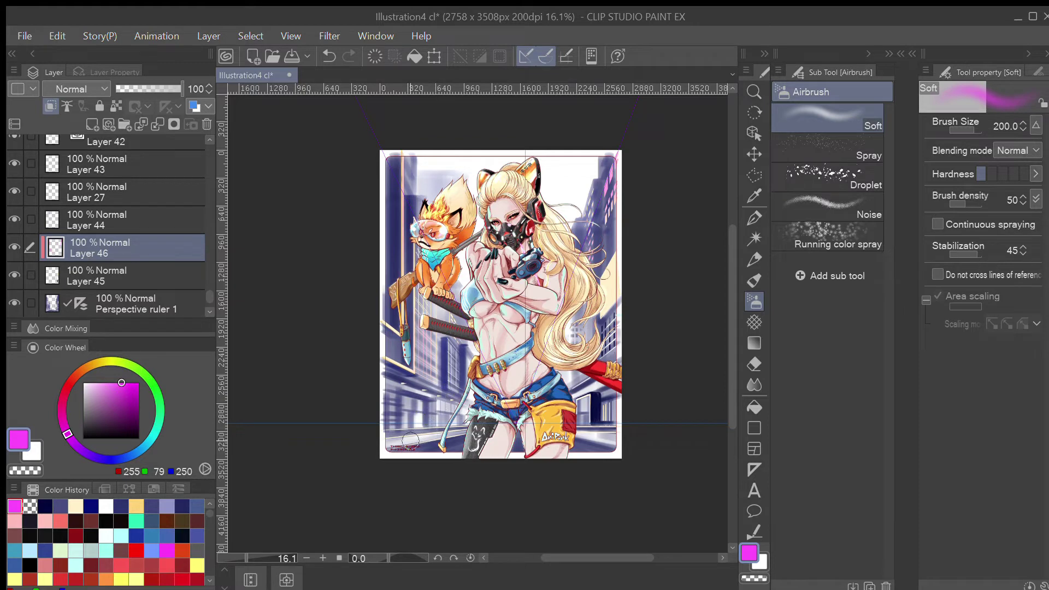
mouse_move(599, 387)
left_mouse_down()
mouse_move(596, 418)
mouse_move(584, 410)
left_mouse_up()
key("ctrl+z")
- Change the airbrush color to pink (RGB 255, 79, 145) and tint the lower window accents and the block beside the pouch
left_click(64, 400)
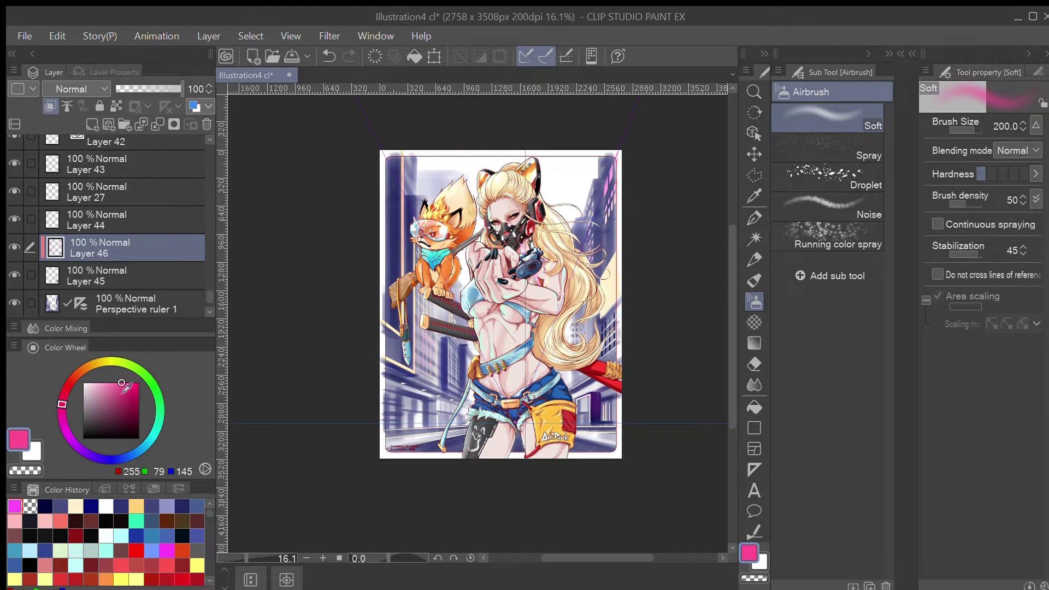
left_click_drag(585, 287, 607, 331)
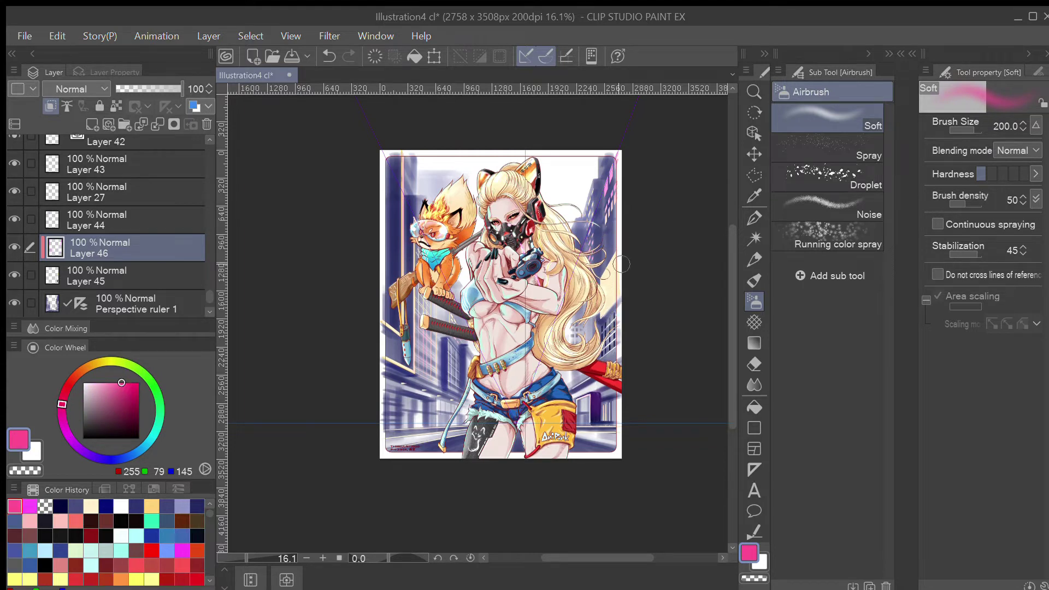
left_click_drag(622, 264, 607, 288)
key("ctrl+z")
left_click_drag(421, 317, 399, 362)
mouse_move(604, 407)
left_mouse_down()
mouse_move(599, 382)
mouse_move(595, 432)
mouse_move(610, 393)
mouse_move(592, 394)
mouse_move(584, 442)
mouse_move(605, 409)
left_mouse_up()
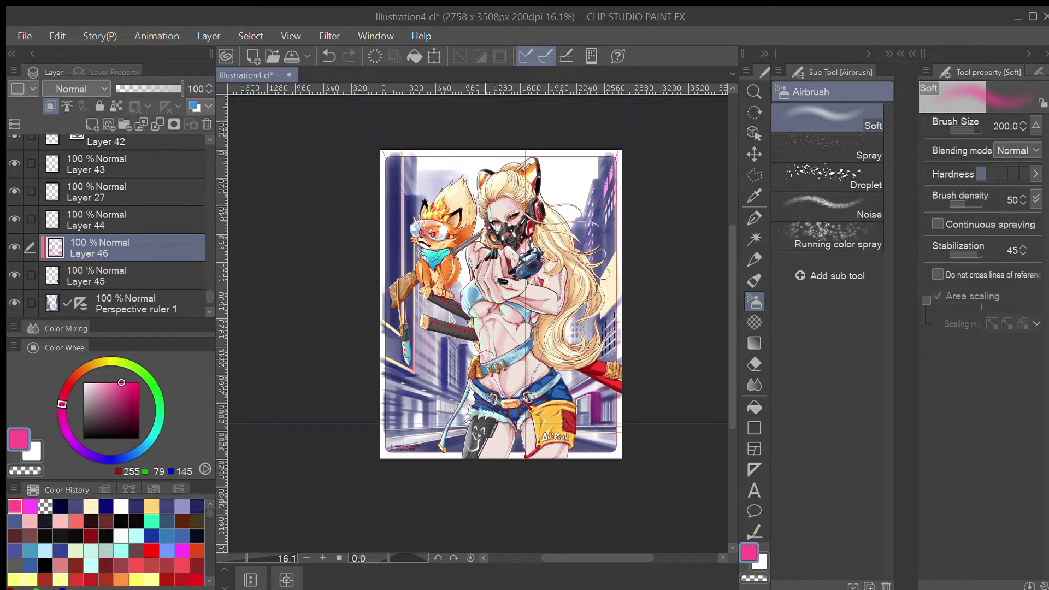
- Merge Layer 46 and Layer 45 into a single layer
left_click(140, 270, "ctrl")
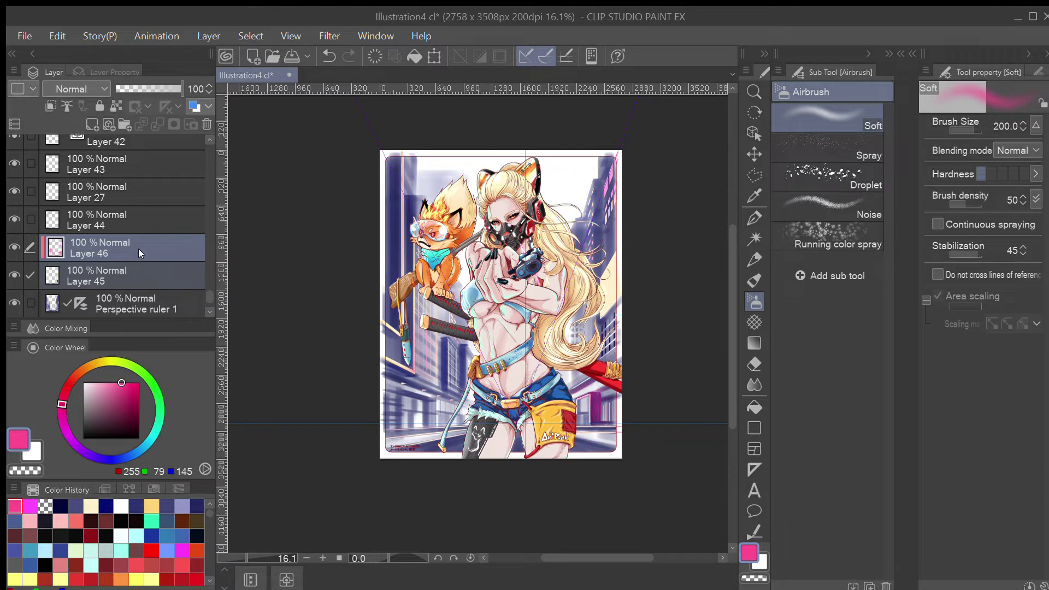
key("ctrl+shift+e")
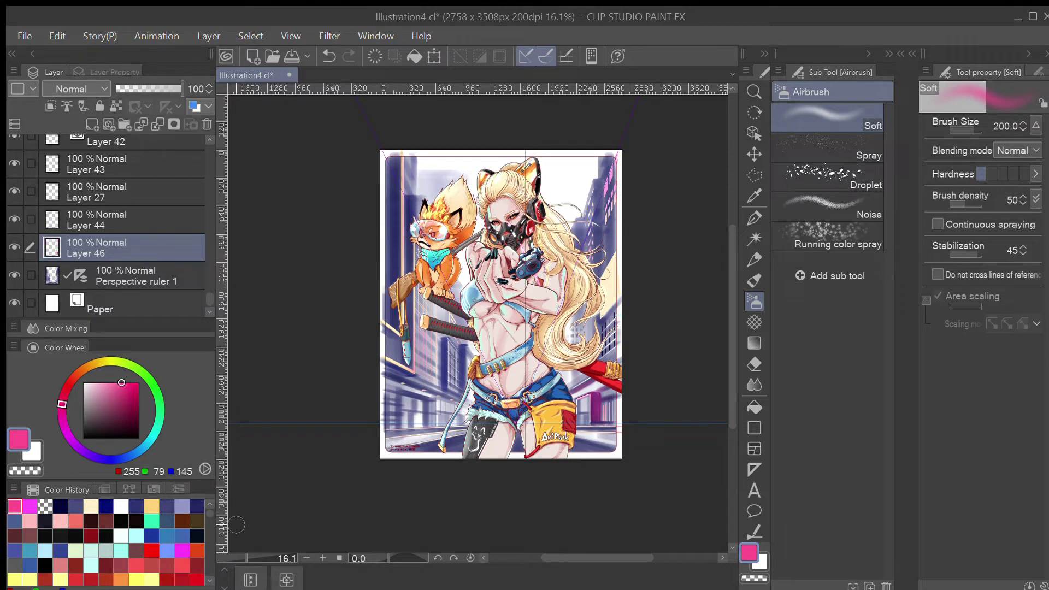
- Undo the layer merge and airbrush lime green (RGB 203, 255, 79) over Layer 45's accents between the hair and the canvas's right edge
key("ctrl+z")
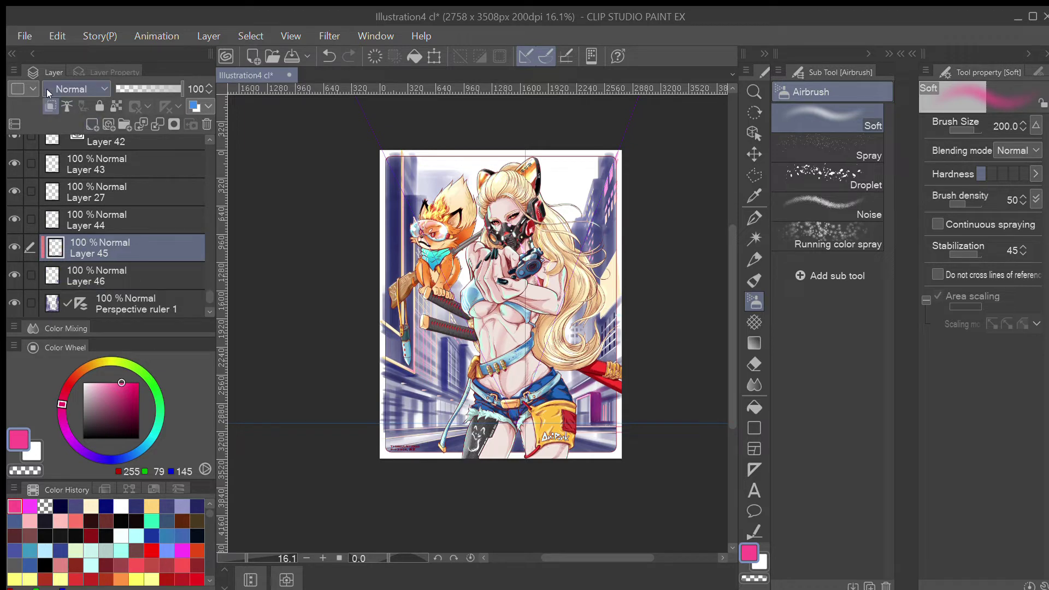
left_click(158, 425)
left_click_drag(112, 363, 126, 364)
left_click_drag(608, 335, 607, 340)
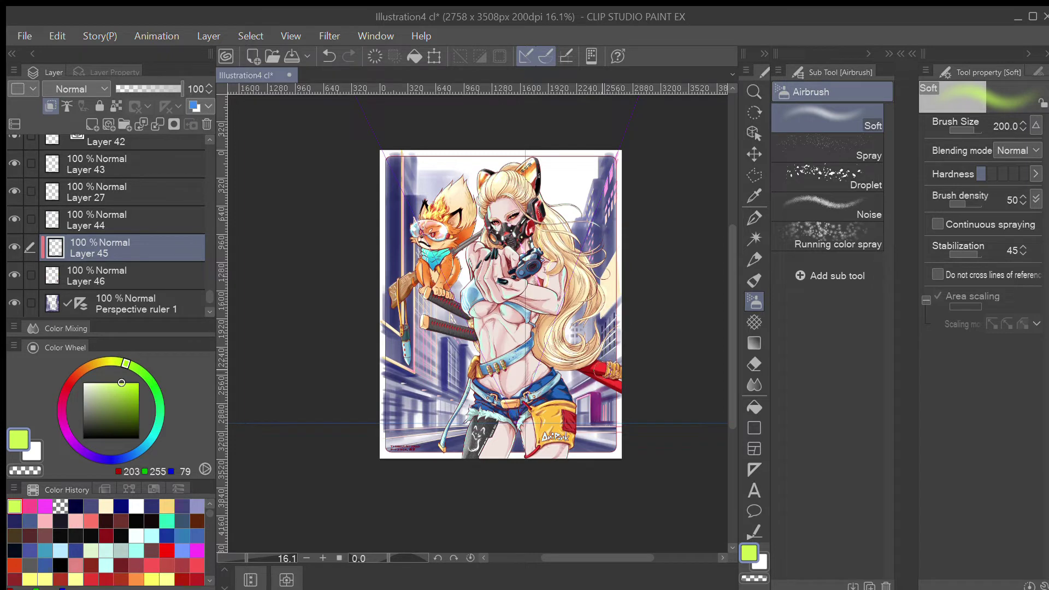
left_click_drag(623, 274, 599, 318)
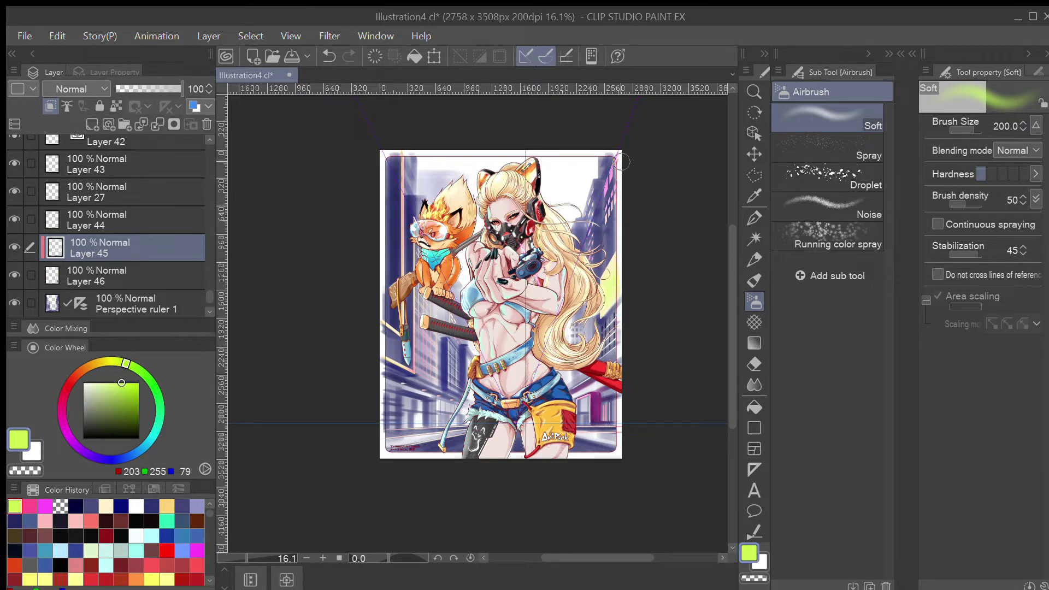
left_click_drag(611, 199, 611, 206)
- Change the airbrush color to blue (RGB 14, 76, 191) and tint Layer 45's accents on the upper-right building
left_click(143, 445)
left_click(135, 398)
left_click(128, 457)
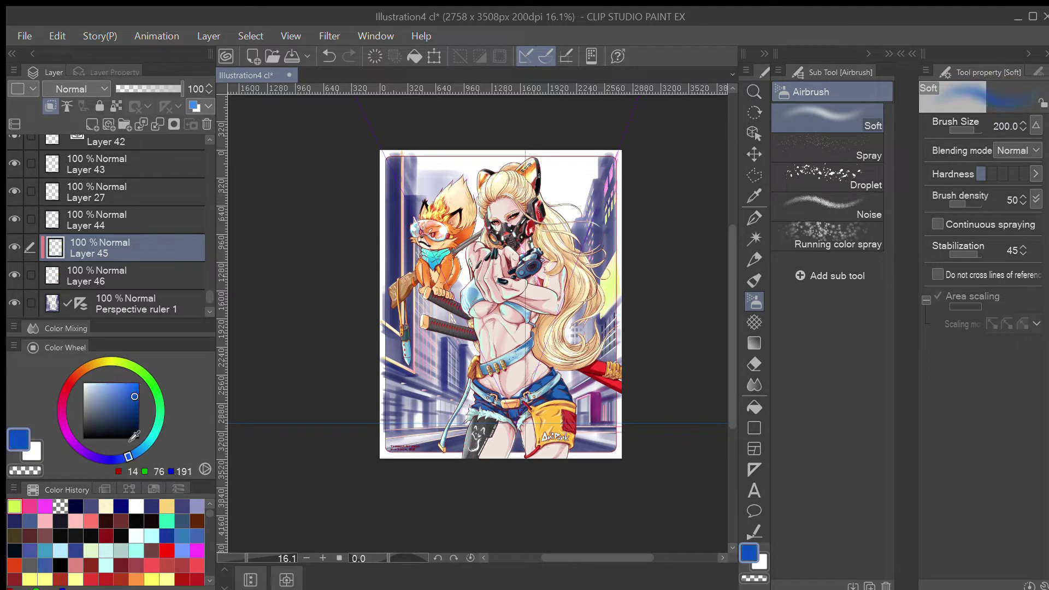
mouse_move(626, 196)
left_mouse_down()
mouse_move(598, 218)
mouse_move(610, 184)
mouse_move(591, 237)
mouse_move(594, 178)
mouse_move(610, 157)
left_mouse_up()
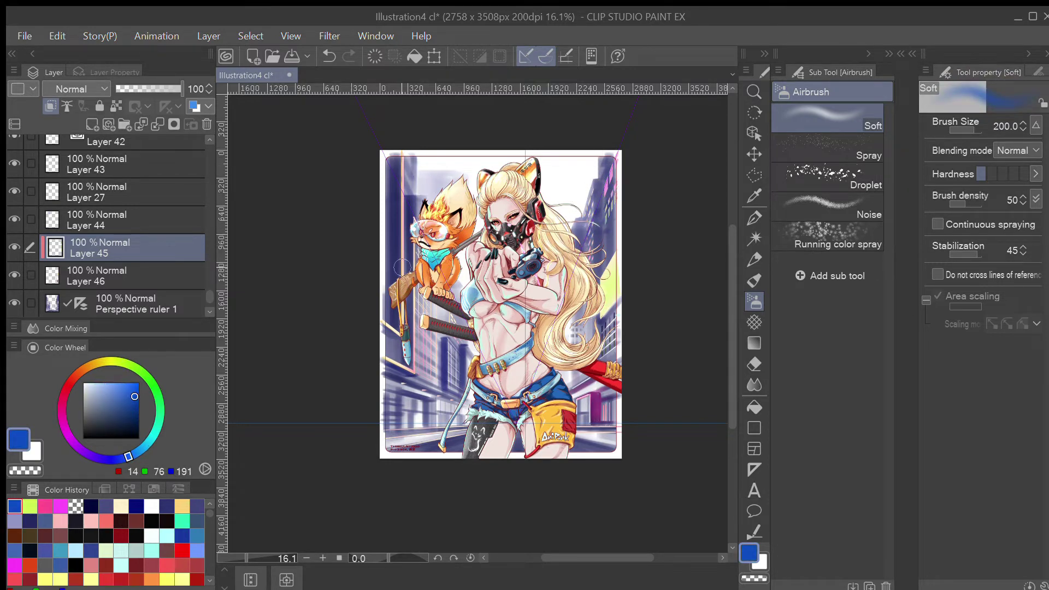
- Lock the Perspective ruler 1 layer's transparent pixels and airbrush its buildings at size 400 with blue and dark navy (RGB 28, 38, 56)
left_click(134, 290)
left_click(116, 105)
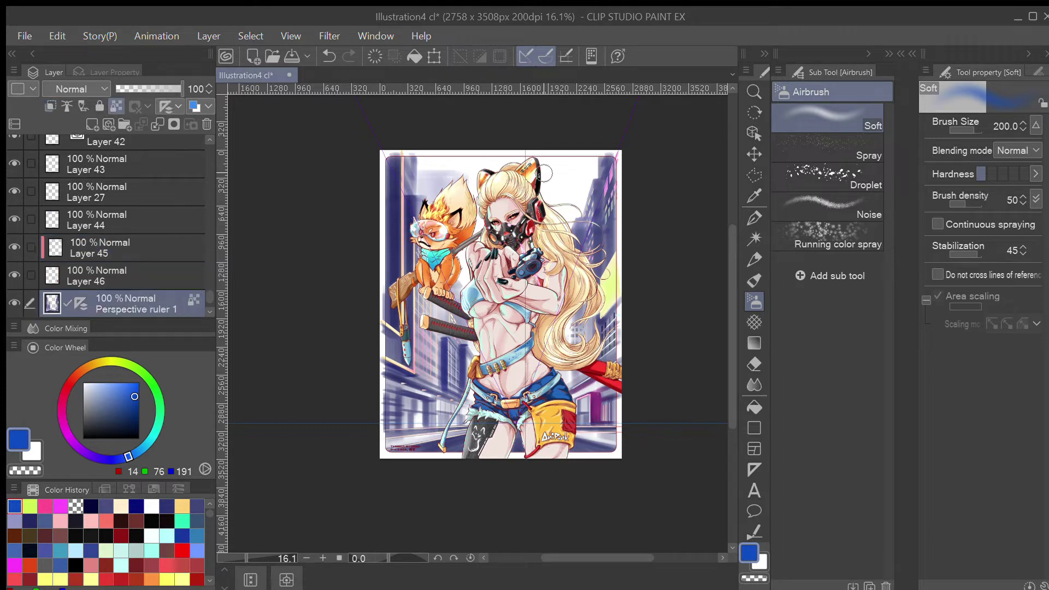
key("bracketright")
key("bracketright")
key("bracketright")
mouse_move(427, 166)
left_mouse_down()
mouse_move(388, 183)
mouse_move(414, 195)
left_mouse_up()
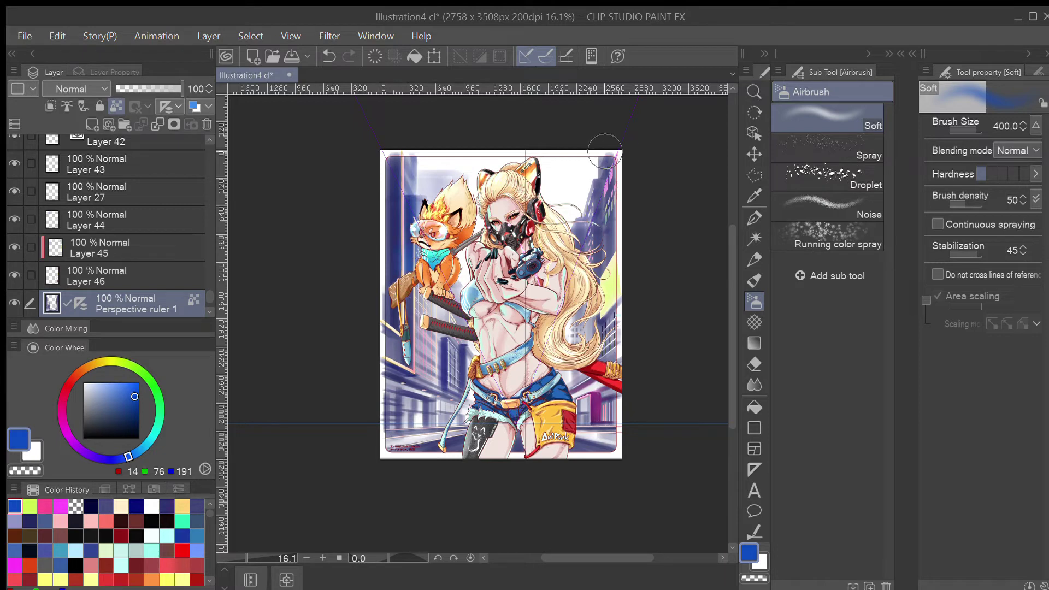
left_click(514, 454, "alt")
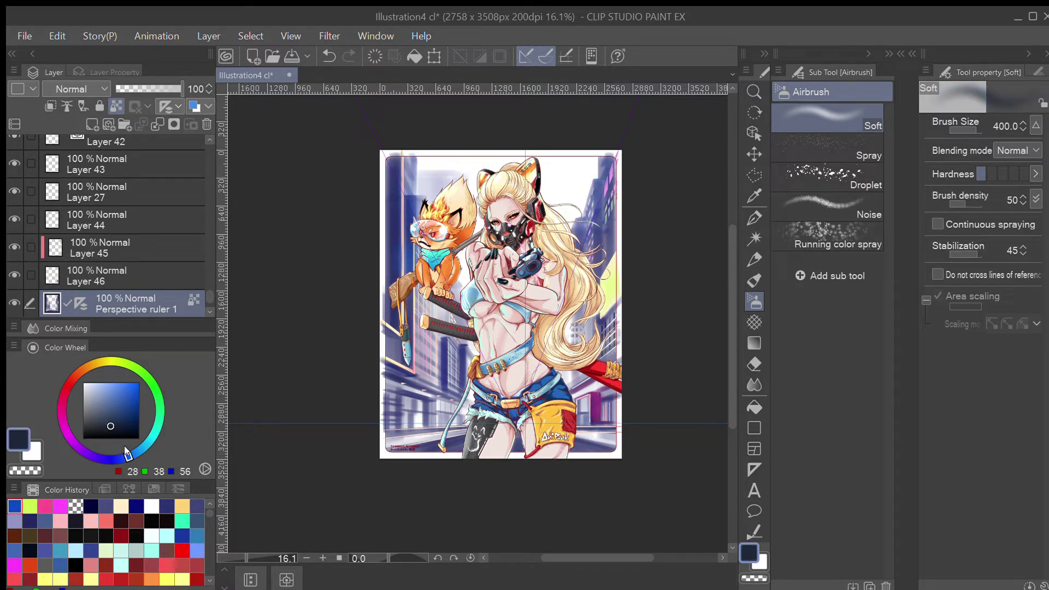
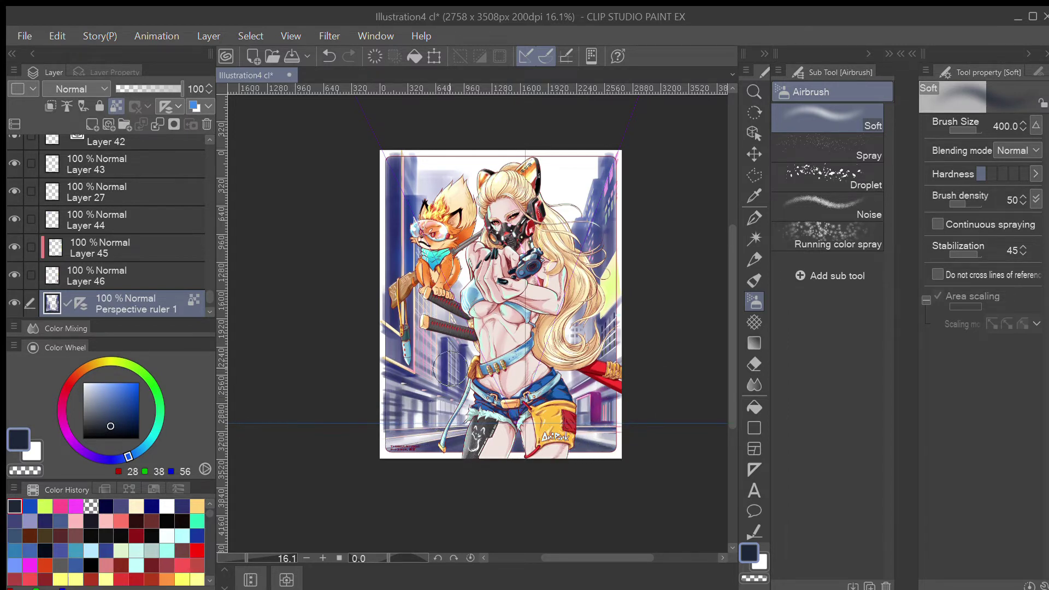
- Check the contents of Layer 46, Perspective ruler 1 and Layer 44 by toggling visibility, and move Layer 44 directly below Perspective ruler 1
left_click(159, 277)
left_click(15, 272)
left_click(15, 272)
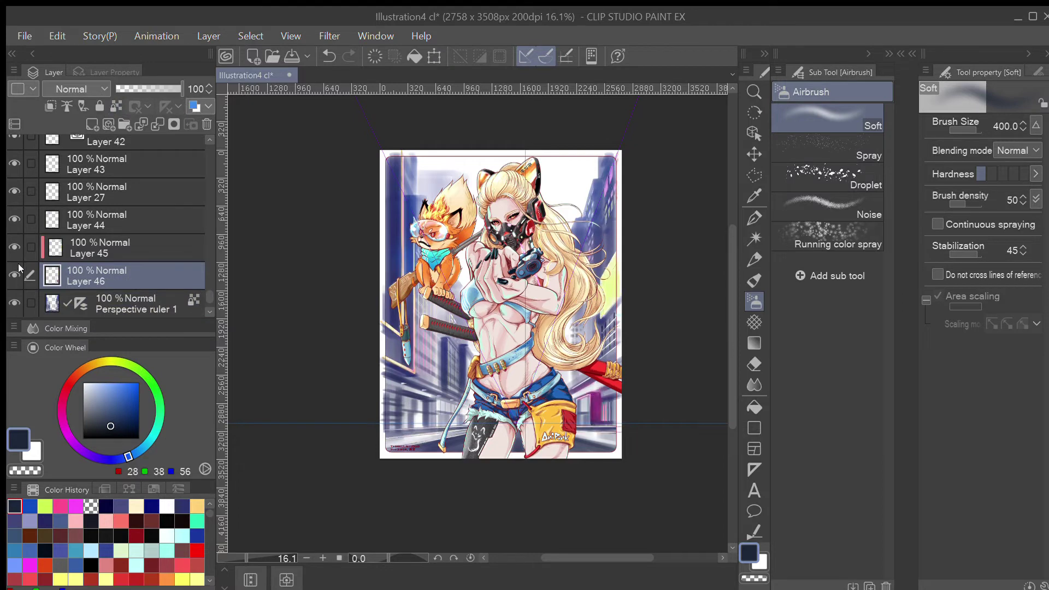
scroll(202, 291, "down", 1)
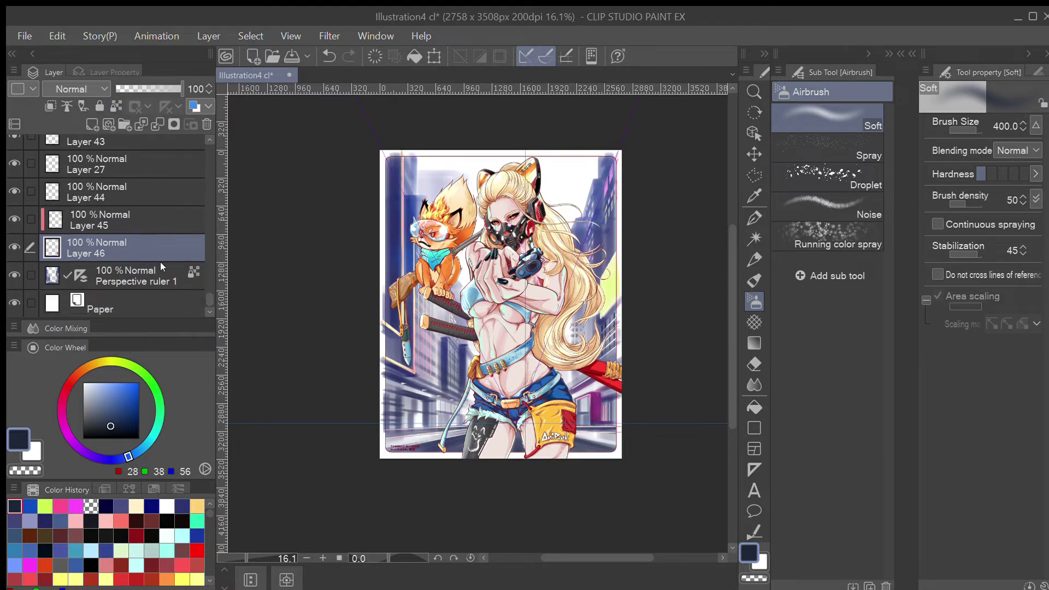
left_click(10, 269)
left_click(10, 272)
left_click(15, 190)
left_click(15, 190)
left_click_drag(148, 187, 153, 277)
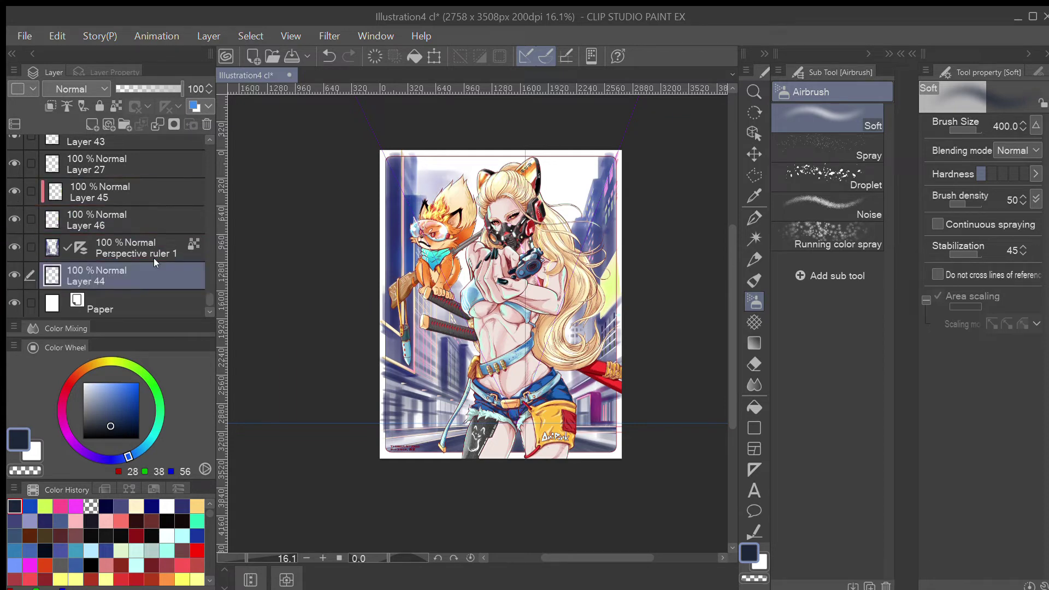
- Try Hard Brush w/ Transfer strokes in blue-gray (RGB 117, 144, 194) in the sky above the fox, and clear them
left_click(755, 218)
left_click(835, 93)
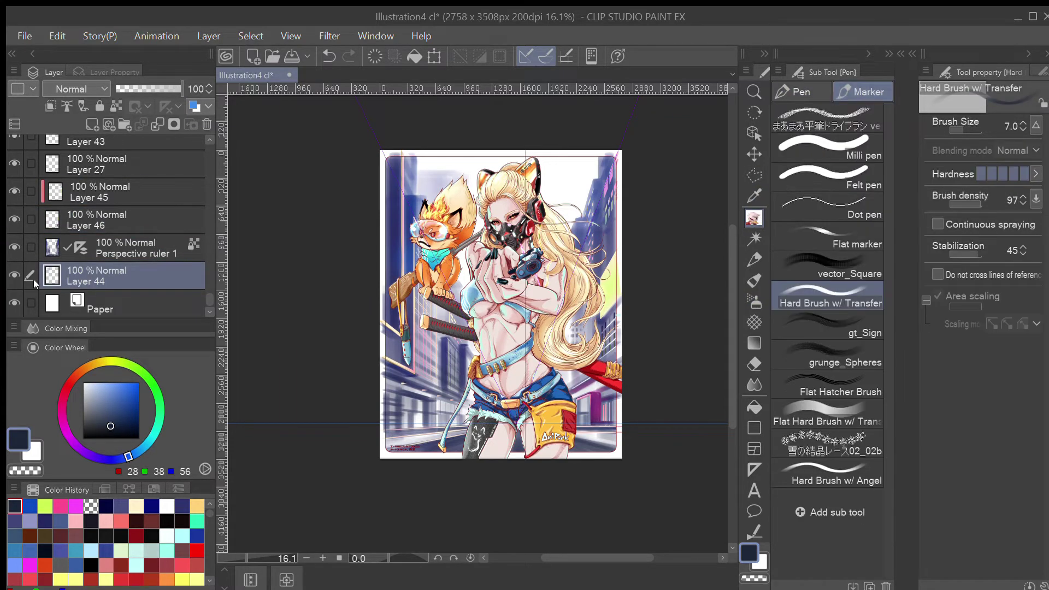
left_click(31, 247)
left_click_drag(427, 174, 458, 178)
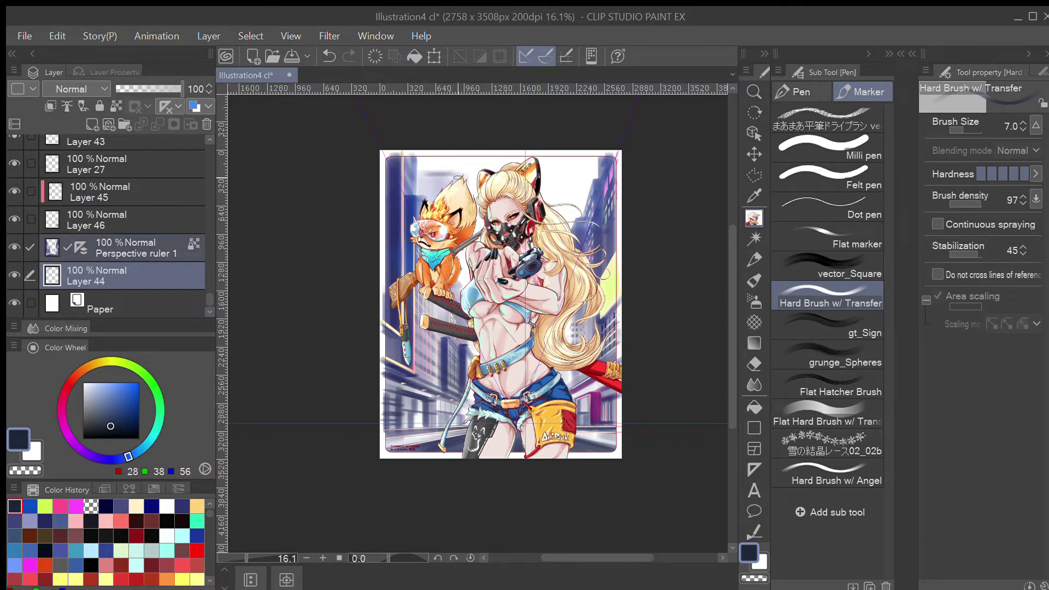
key("ctrl+z")
left_click(105, 396)
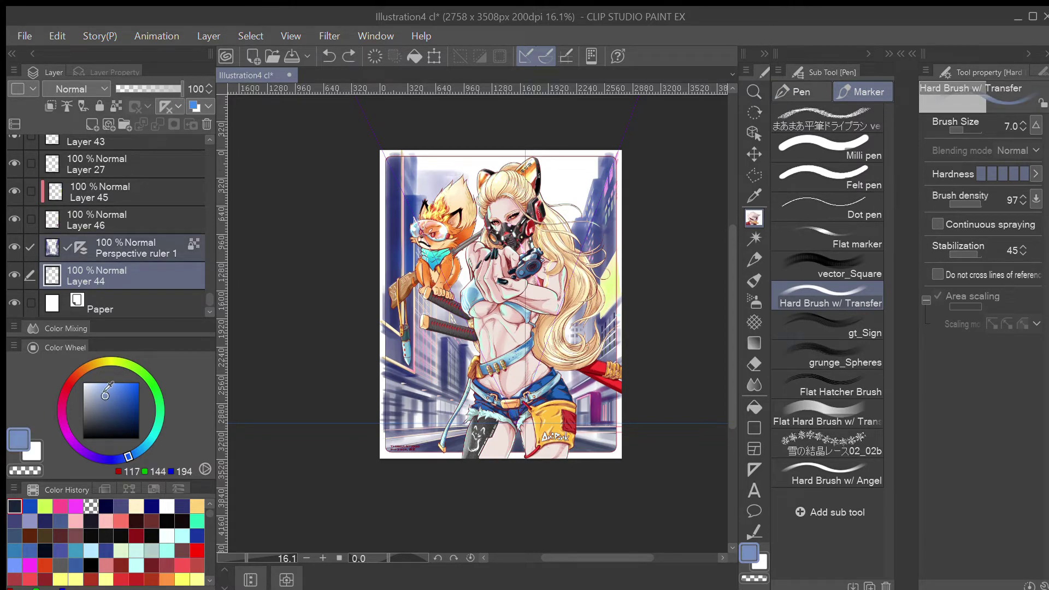
mouse_move(429, 180)
left_mouse_down()
mouse_move(421, 195)
mouse_move(427, 173)
left_mouse_up()
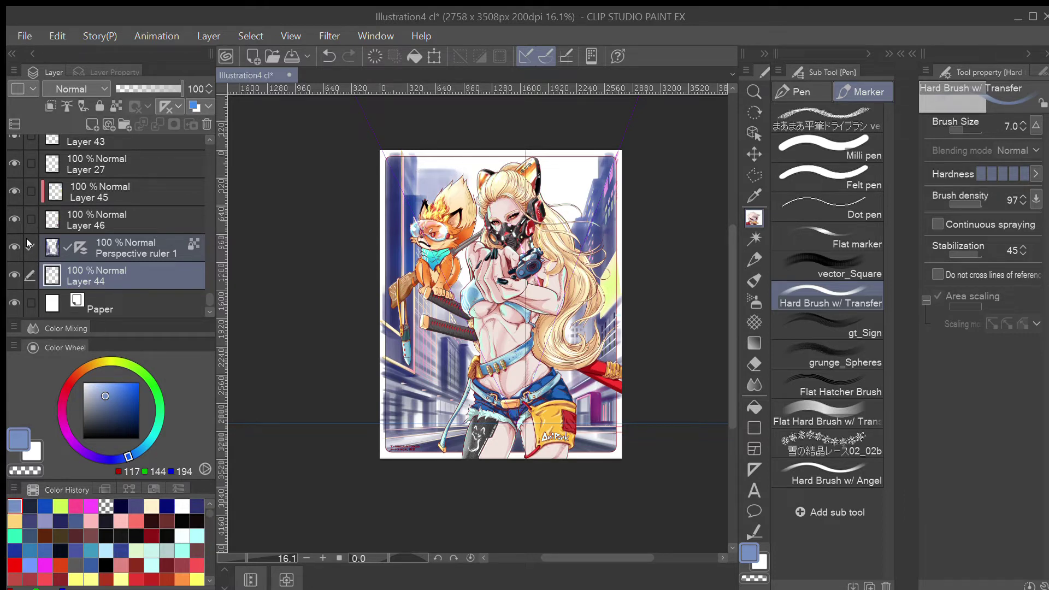
key("c")
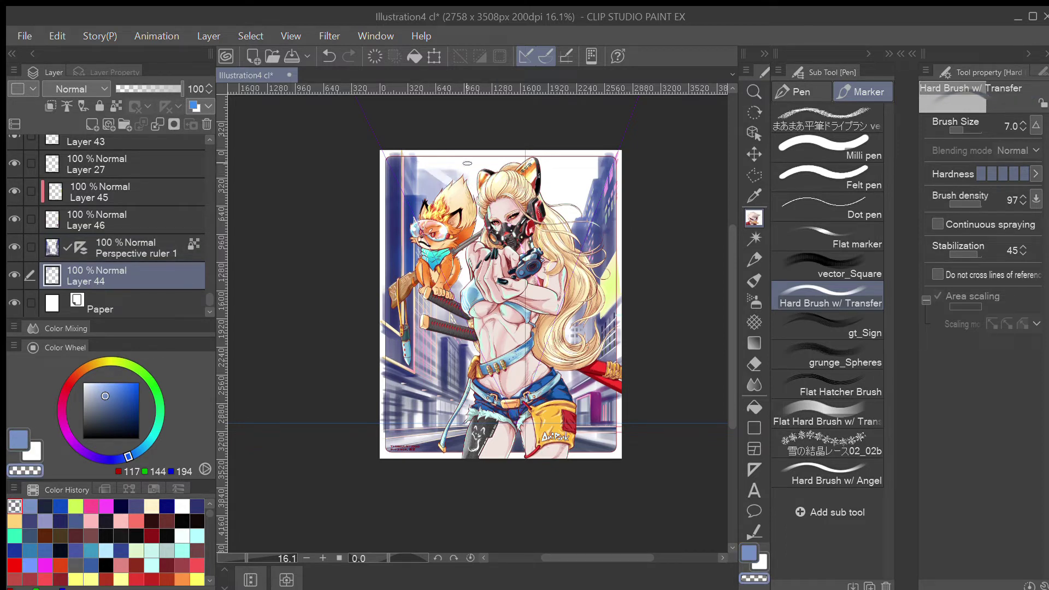
key("e")
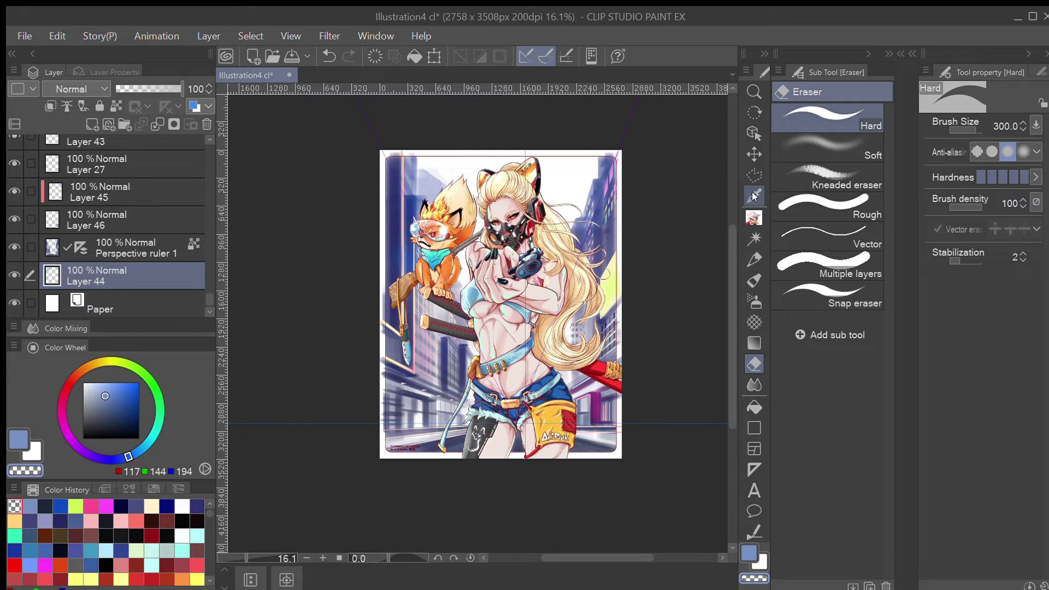
- Add a new layer above Layer 46 and set up the G-pen with yellow (RGB 255, 226, 114)
scroll(444, 473, "up", 3)
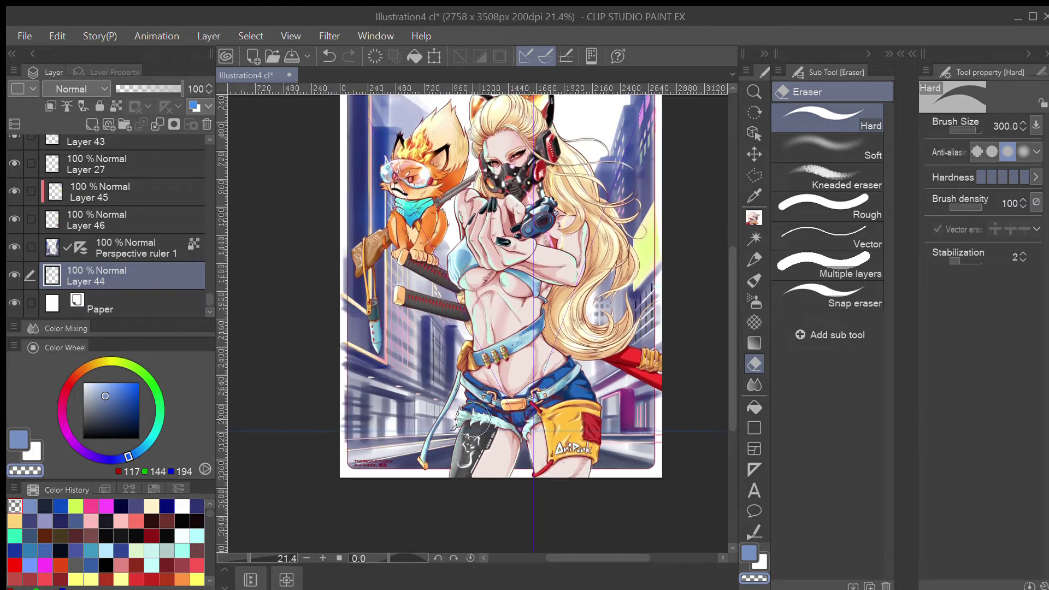
left_click(754, 218)
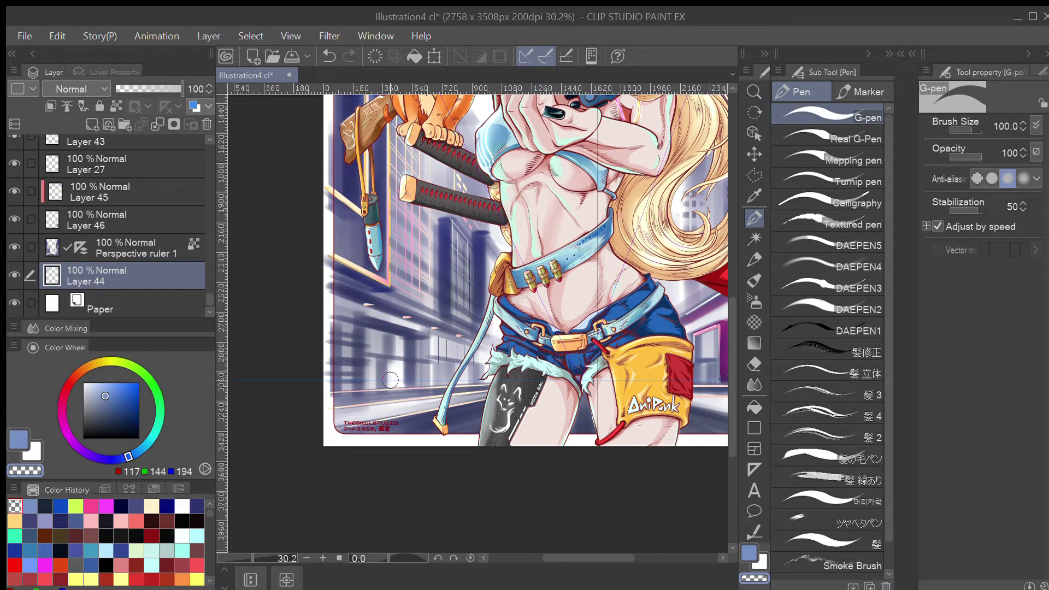
left_click(147, 219)
left_click(91, 125)
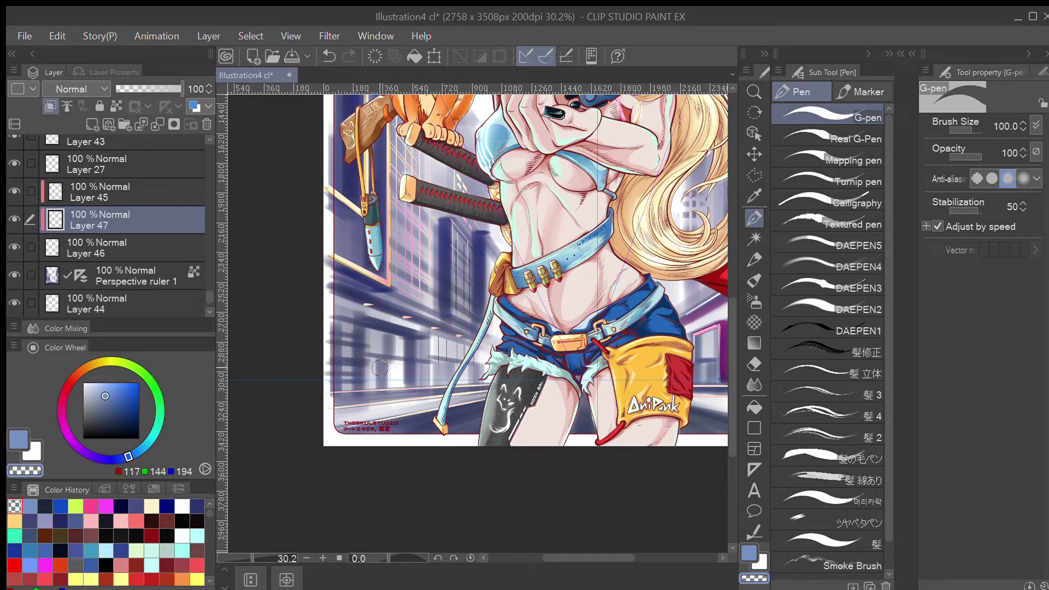
left_click(100, 361)
left_click(114, 384)
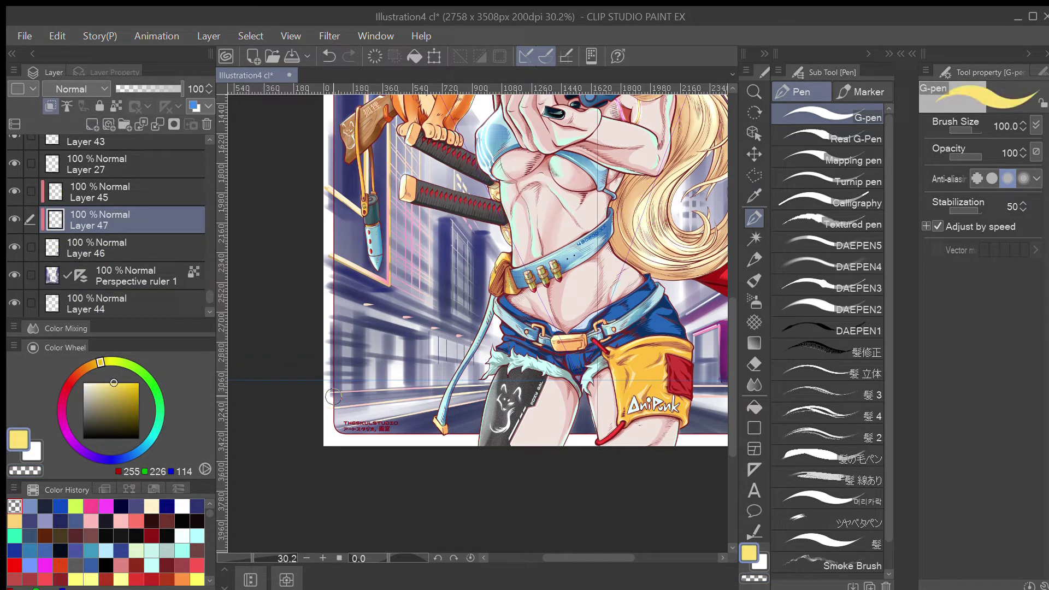
- Unclip the new layer from the layer below and undo the trial yellow strokes along the lower-left road
left_click_drag(335, 393, 499, 384)
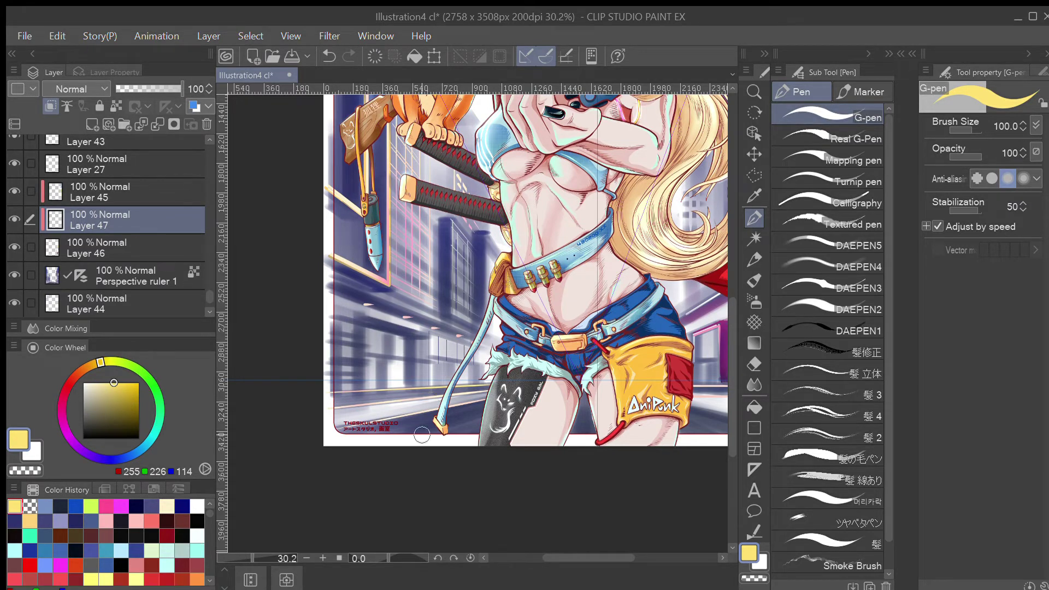
scroll(512, 356, "down", 5)
scroll(450, 366, "up", 4)
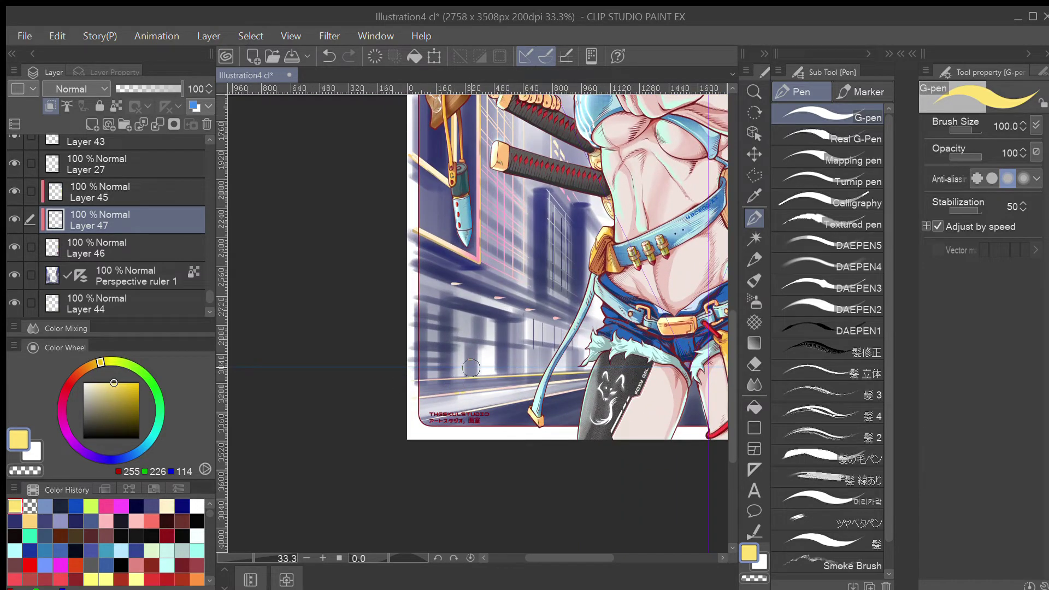
left_click(47, 101)
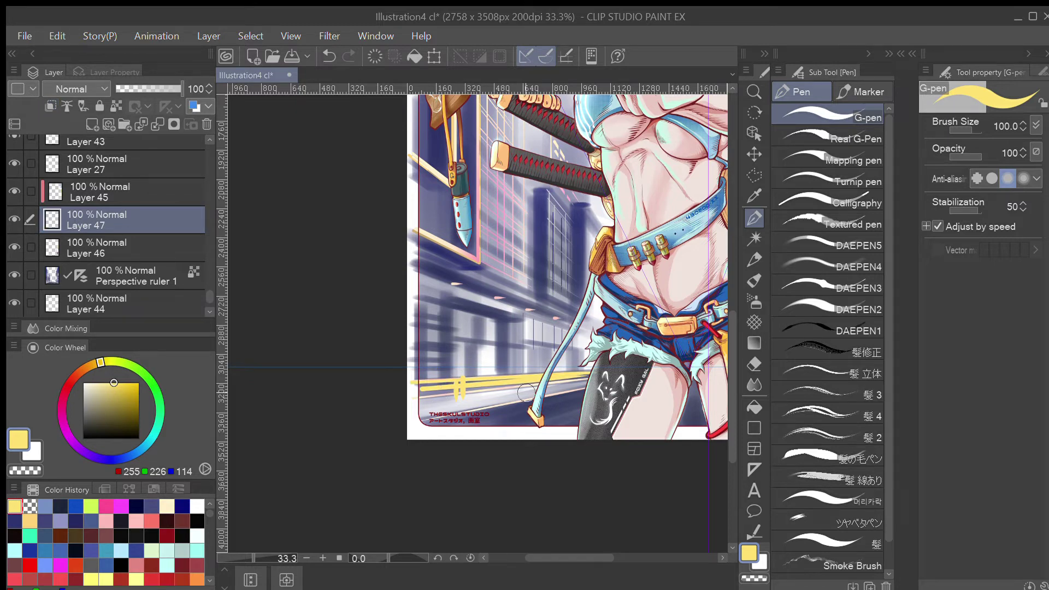
key("ctrl+z")
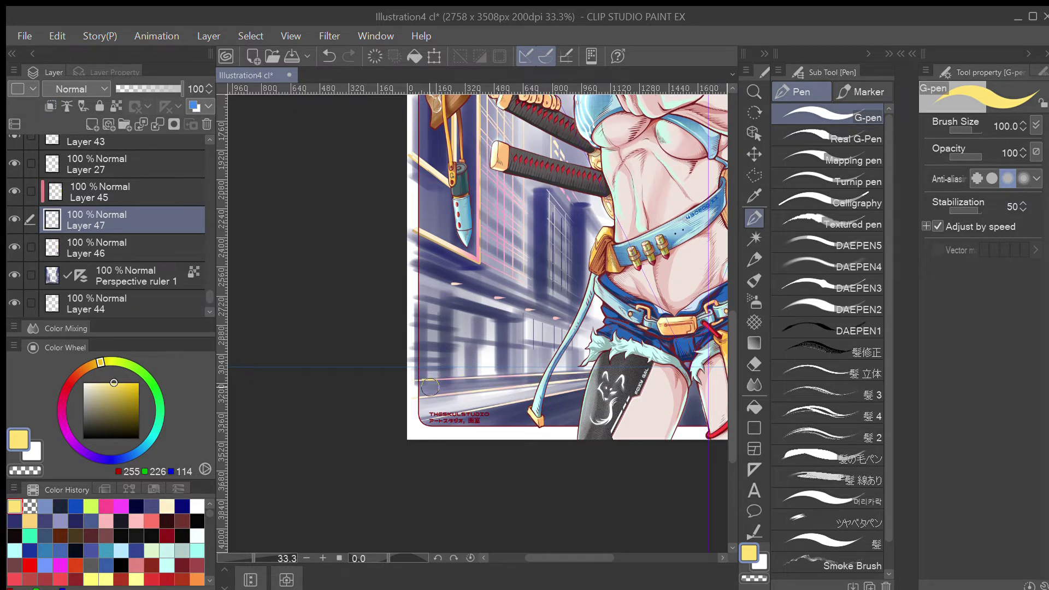
- Try yellow G-pen strokes along the lower-left road edge and undo them
left_click_drag(422, 381, 529, 375)
key("ctrl+z")
left_click_drag(419, 386, 568, 377)
key("ctrl+z")
- Try the yellow road stripe with the Milli pen at size 60 and undo it
left_click(856, 90)
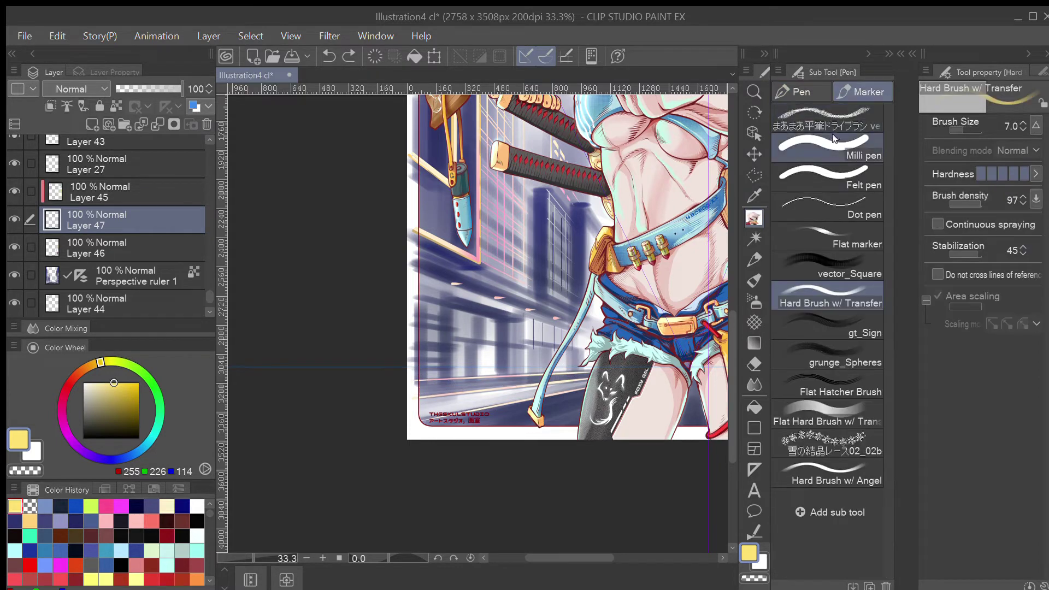
left_click(832, 136)
key("bracketright")
key("bracketright")
key("bracketright")
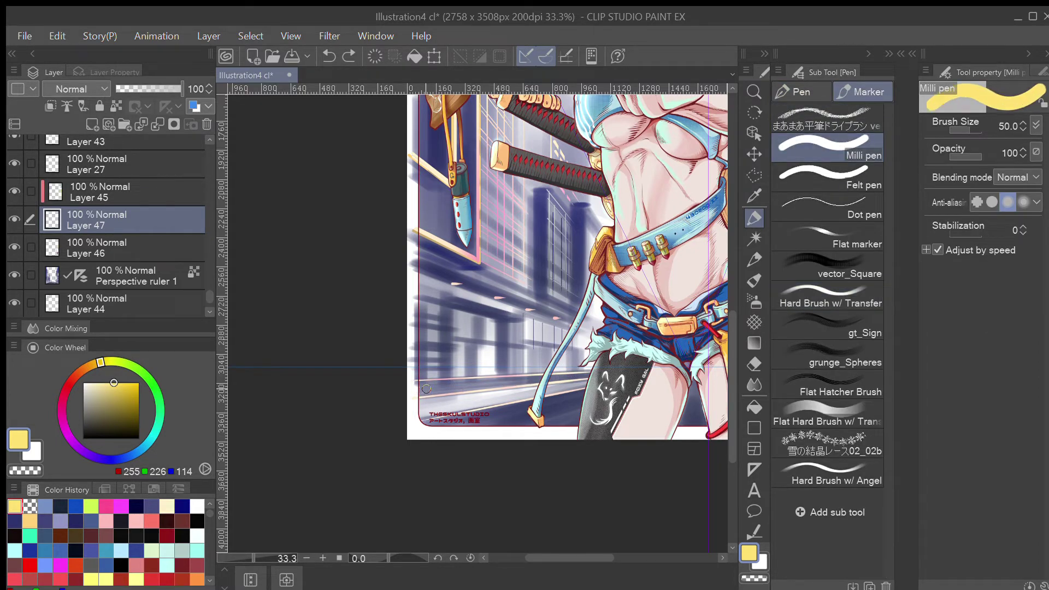
left_click_drag(421, 390, 585, 371)
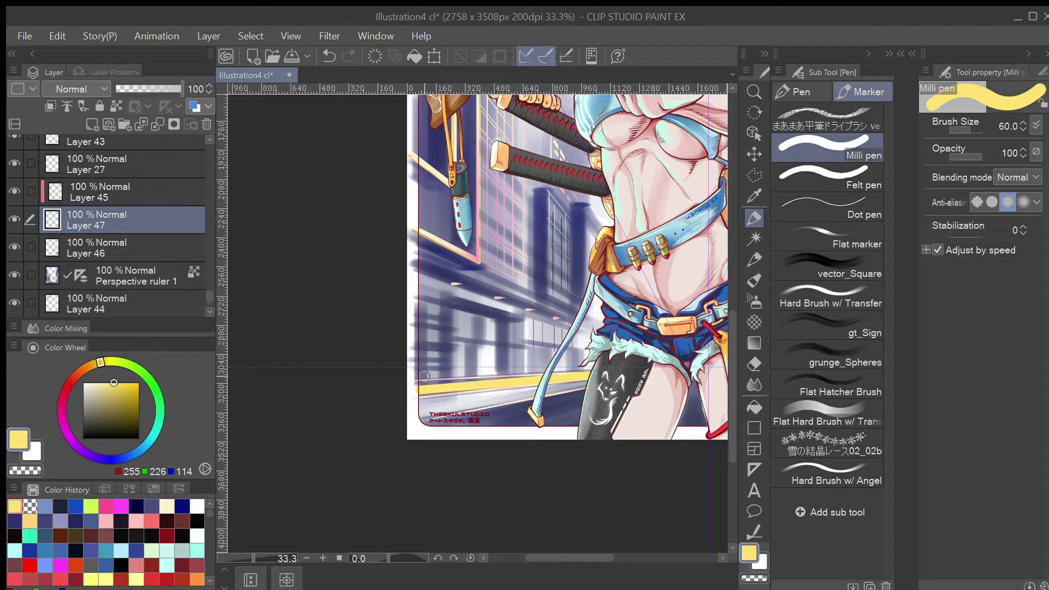
key("ctrl+z")
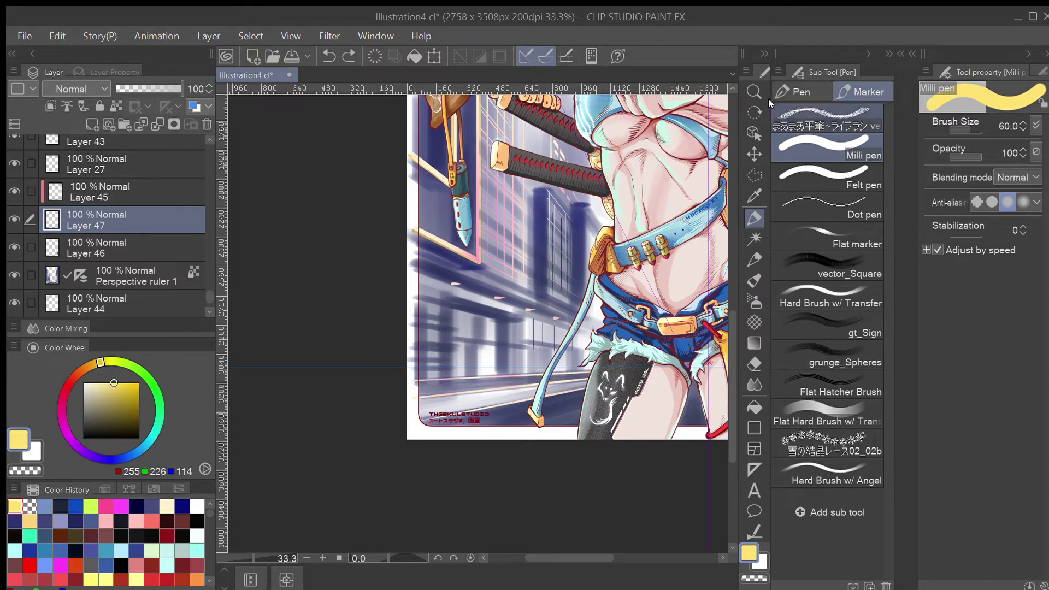
- Paint a thick yellow stripe along the lower-left road toward the leg with the G-pen at size 100, undoing unsatisfactory strokes
left_click(773, 86)
left_click_drag(413, 384, 590, 371)
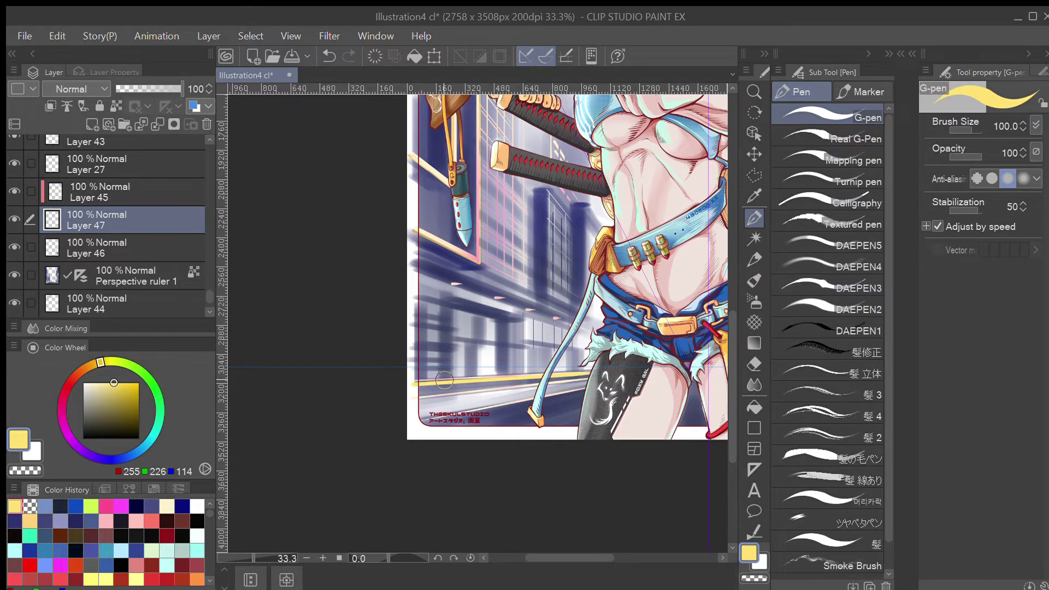
left_click_drag(439, 381, 576, 369)
key("ctrl+z")
left_click_drag(412, 384, 475, 379)
key("ctrl+z")
mouse_move(413, 382)
left_mouse_down()
mouse_move(548, 372)
mouse_move(442, 393)
mouse_move(416, 394)
mouse_move(586, 373)
mouse_move(417, 384)
mouse_move(462, 385)
mouse_move(412, 398)
mouse_move(591, 375)
left_mouse_up()
mouse_move(525, 376)
left_mouse_down()
mouse_move(605, 370)
mouse_move(597, 374)
left_mouse_up()
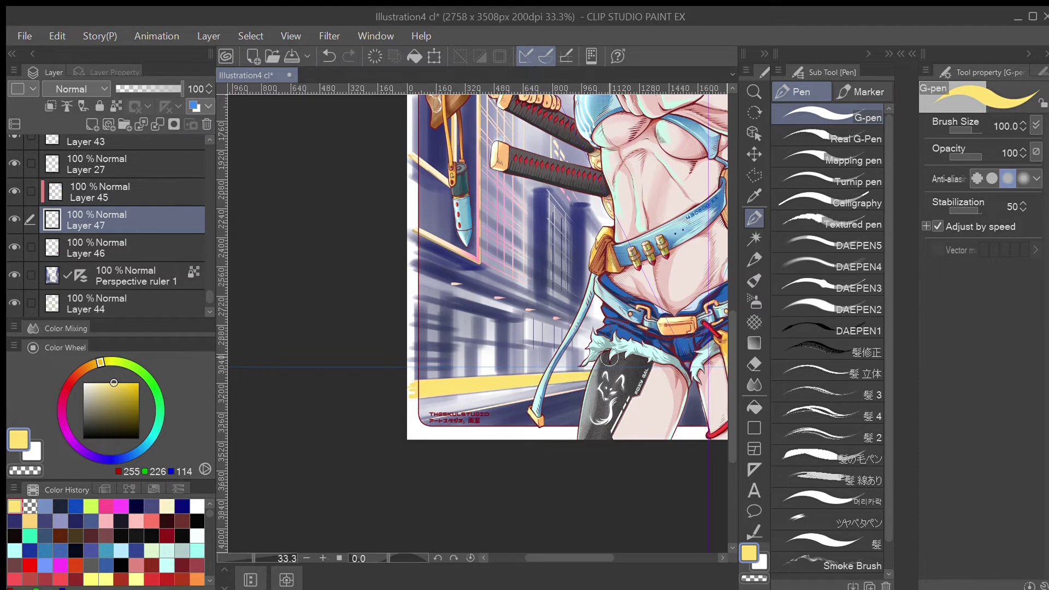
- Switch to the Milli pen and set the drawing color to orange (229, 127, 53)
scroll(339, 330, "down", 5)
scroll(385, 343, "up", 5)
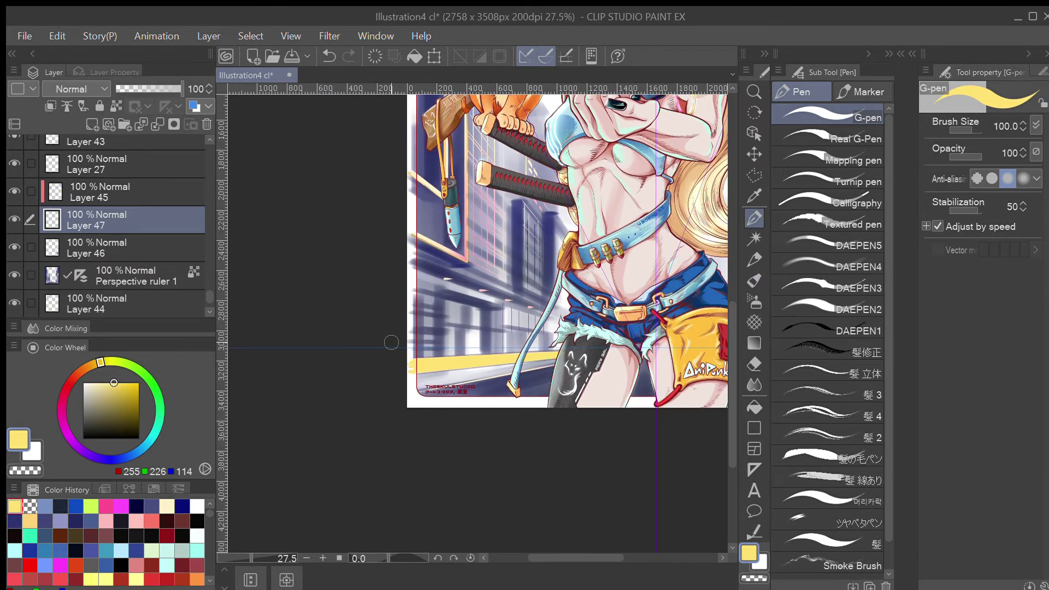
left_click(836, 91)
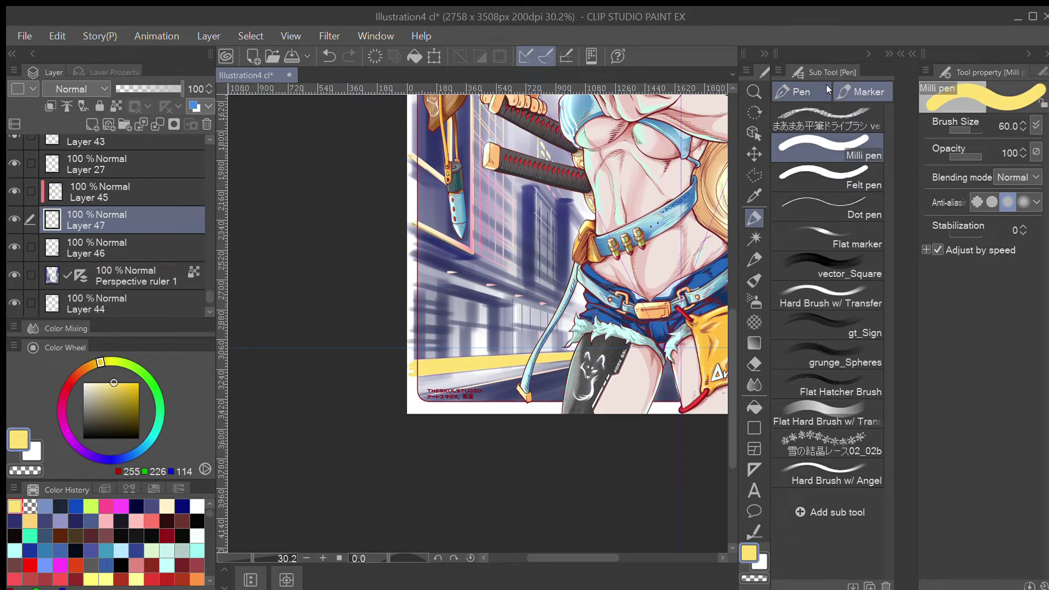
left_click(82, 371)
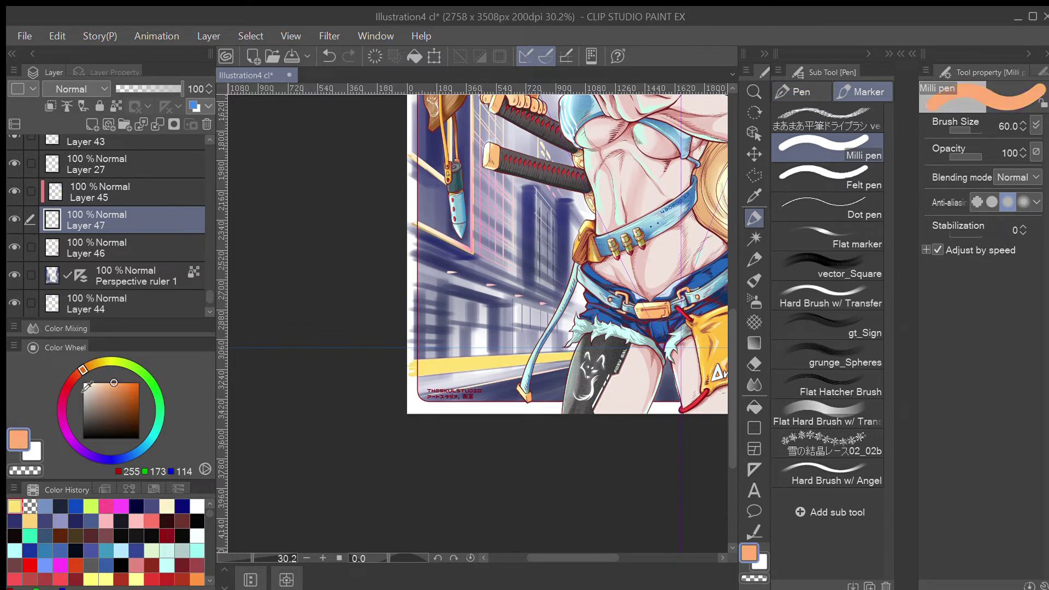
left_click(125, 387)
- Try orange marks on the yellow road stripe with the Milli pen and Hard Brush w/ Transfer, and undo them
left_click(415, 373)
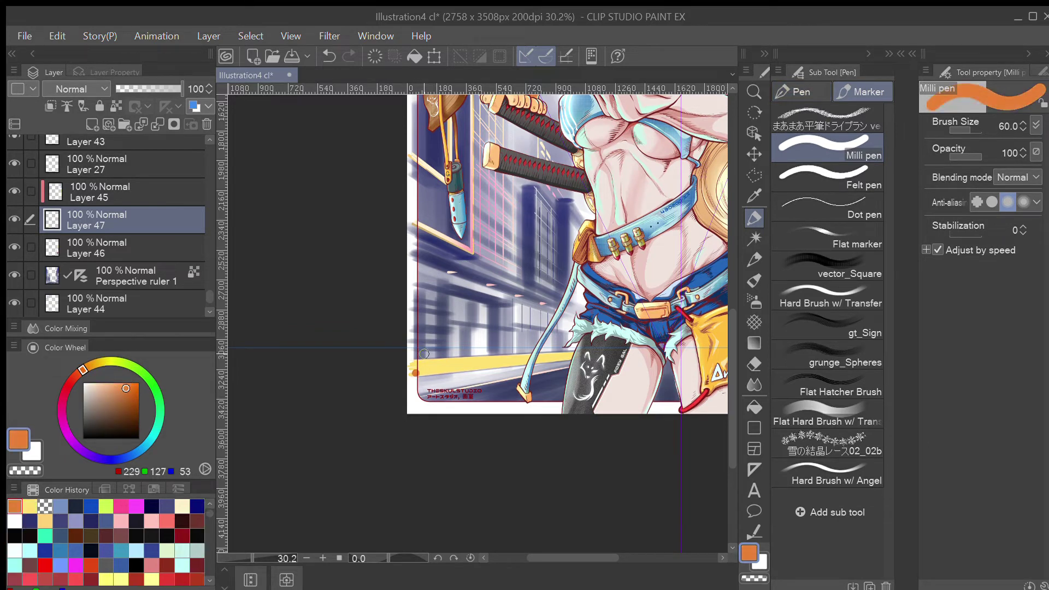
left_click(810, 90)
left_click(833, 93)
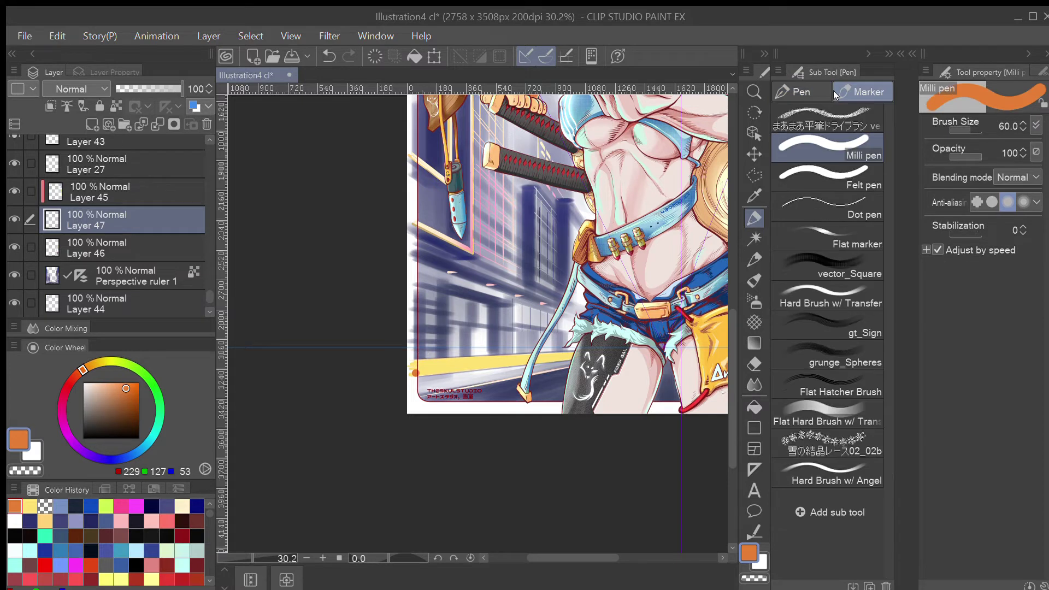
left_click(824, 290)
key("ctrl+z")
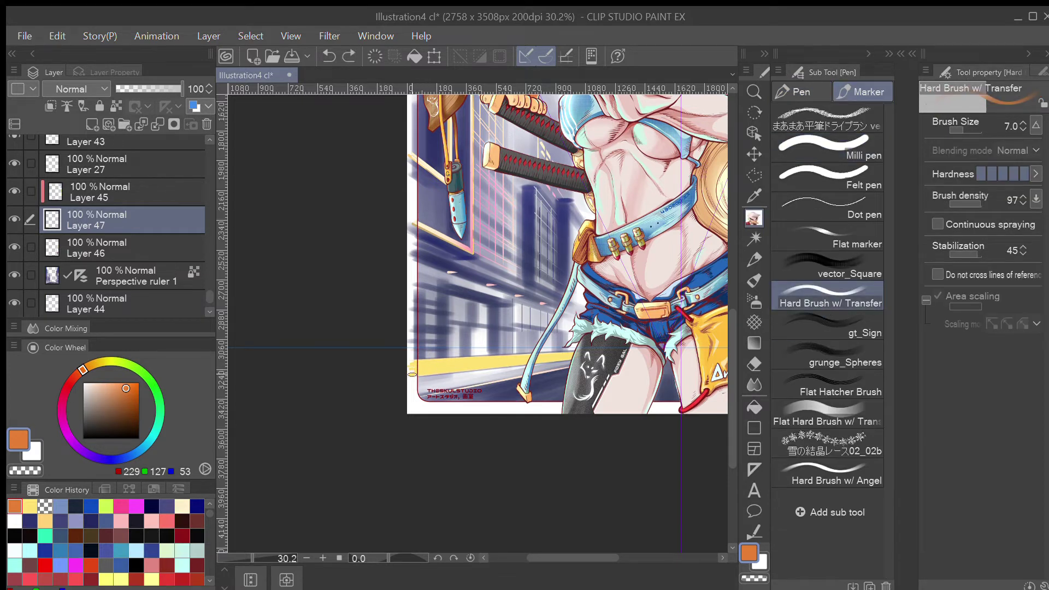
left_click_drag(413, 373, 611, 352)
key("ctrl+z")
- Add thin orange accent lines to the upper background buildings with Hard Brush w/ Transfer at size 7
scroll(467, 355, "down", 5)
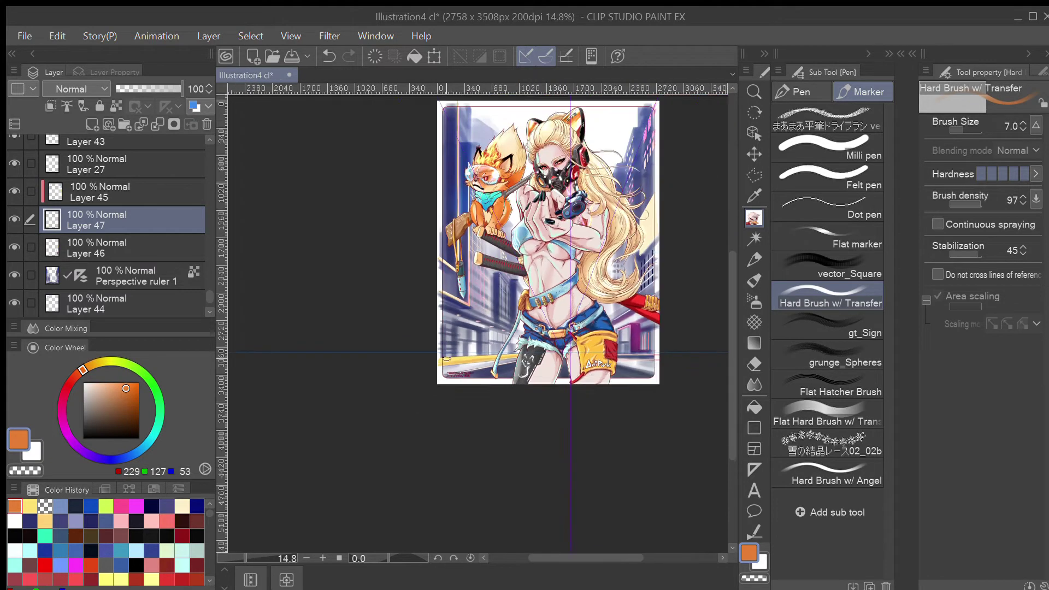
scroll(409, 378, "up", 2)
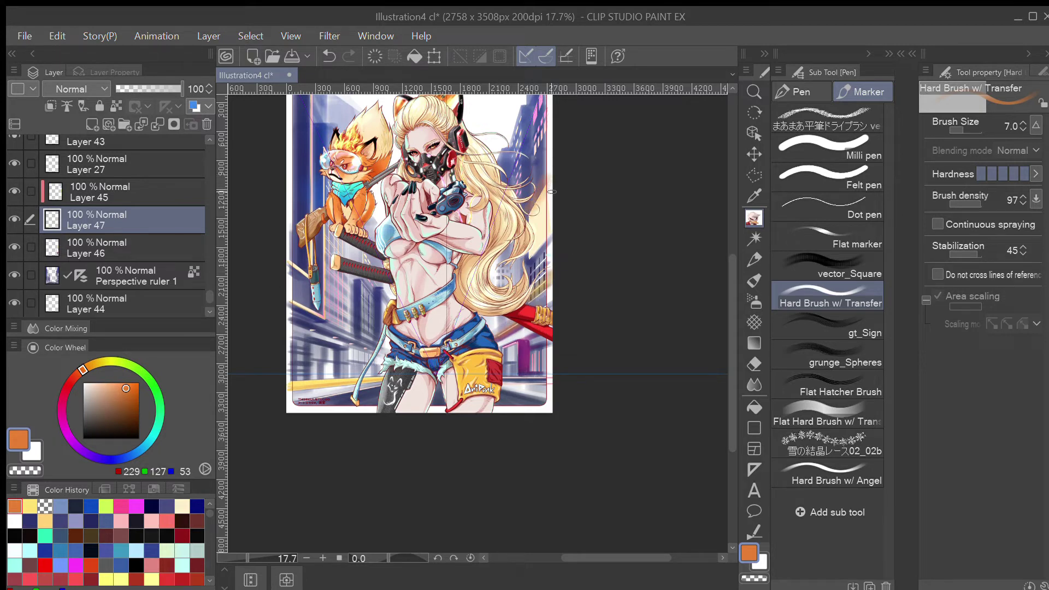
key("ctrl+z")
left_click_drag(535, 153, 550, 119)
left_click_drag(517, 192, 541, 257)
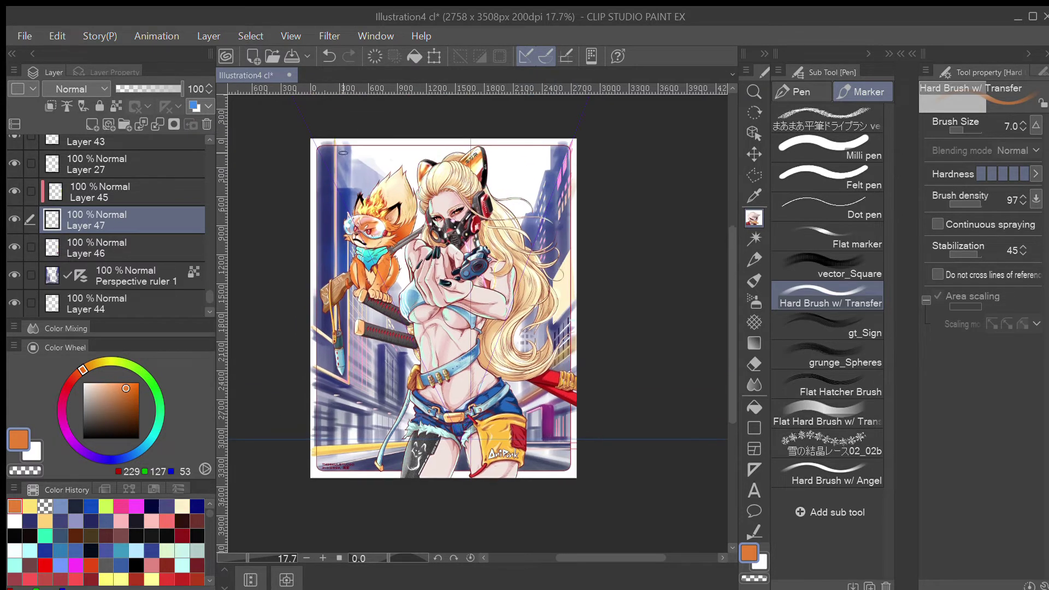
left_click_drag(336, 147, 343, 240)
left_click_drag(356, 200, 357, 218)
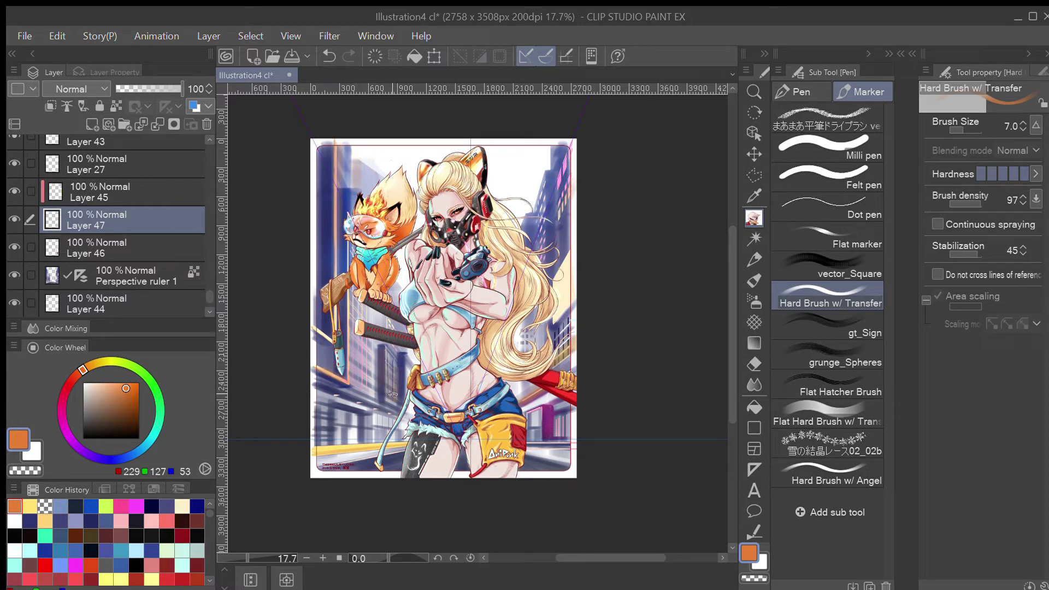
- Switch to the G-pen, reduce its size to 60 and set the drawing color to light cyan (151, 255, 243)
left_click(784, 84)
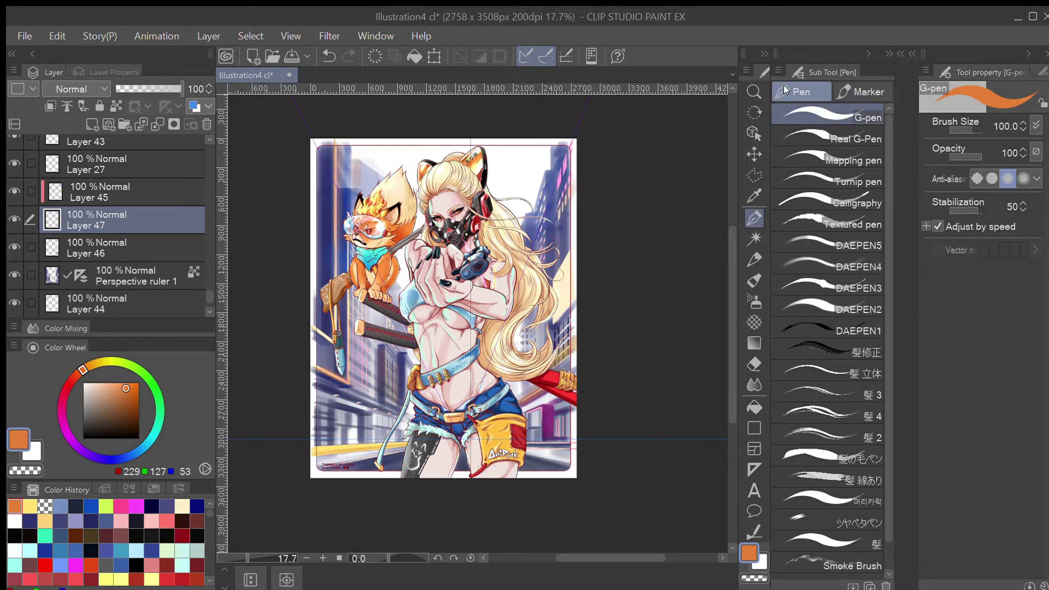
scroll(404, 384, "up", 5)
left_click_drag(403, 399, 422, 372)
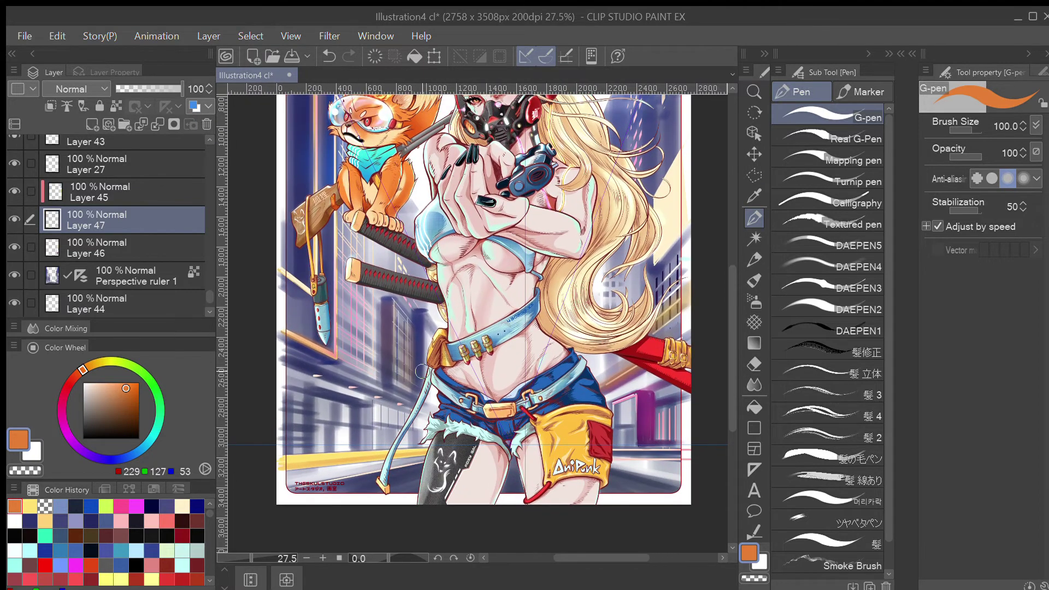
key("[")
key("[")
key("[")
left_click(156, 429)
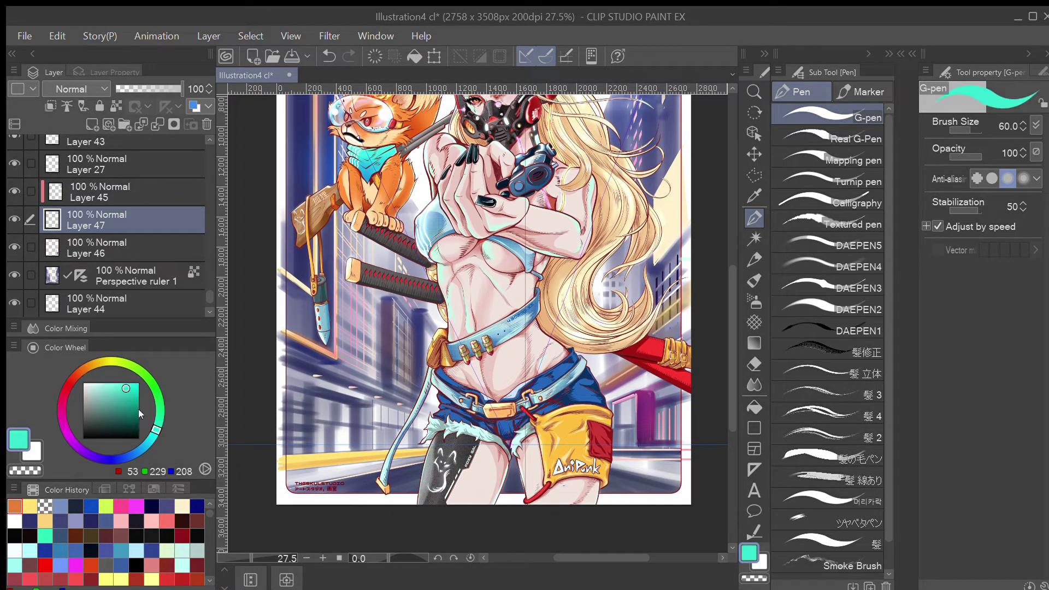
left_click_drag(128, 385, 106, 380)
- Draw a light-cyan window grid on the distant building beside the woman's waist with the G-pen at size 40, undoing unsatisfactory strokes
left_click_drag(400, 304, 398, 366)
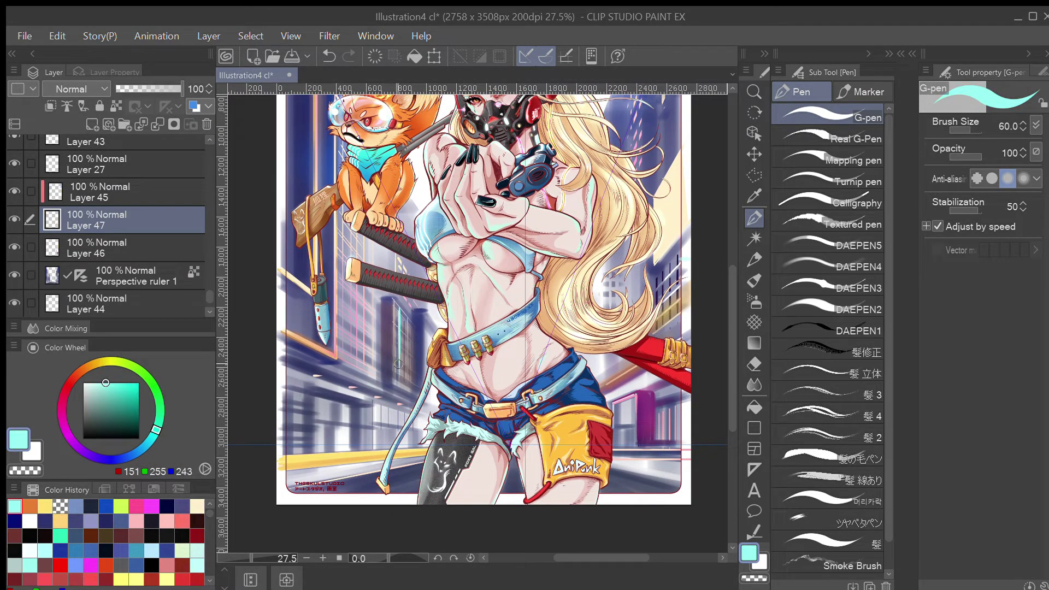
key("ctrl+z")
key("ctrl+z")
left_click_drag(402, 311, 411, 385)
left_click_drag(392, 331, 389, 388)
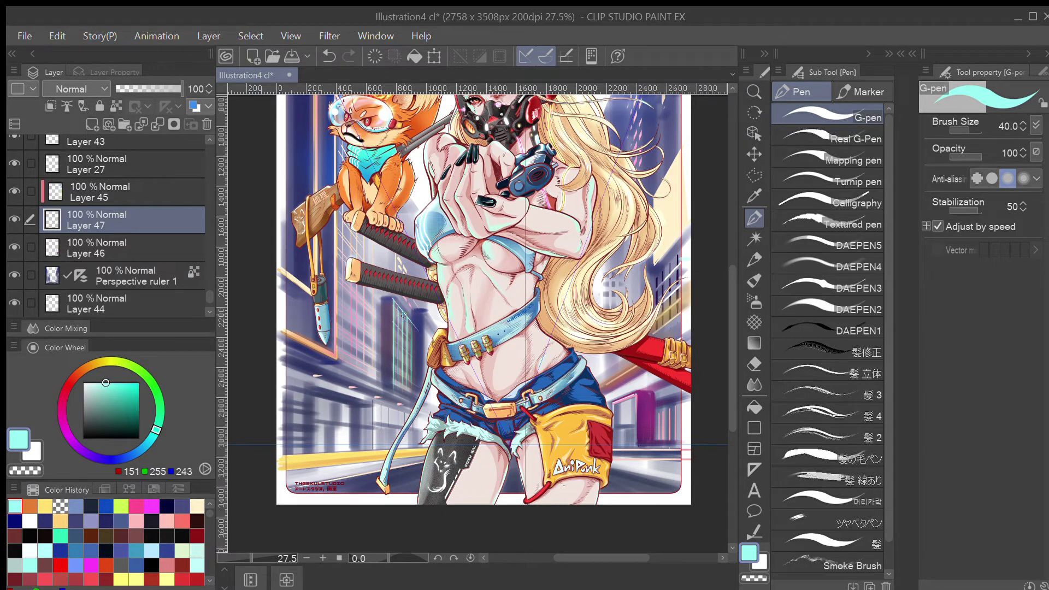
key("ctrl+z")
mouse_move(392, 298)
left_mouse_down()
mouse_move(420, 327)
mouse_move(418, 368)
left_mouse_up()
- Trim the cyan window grid with the Hard eraser, undoing an erasure and reducing the eraser size to 200
left_click(753, 362)
left_click(844, 119)
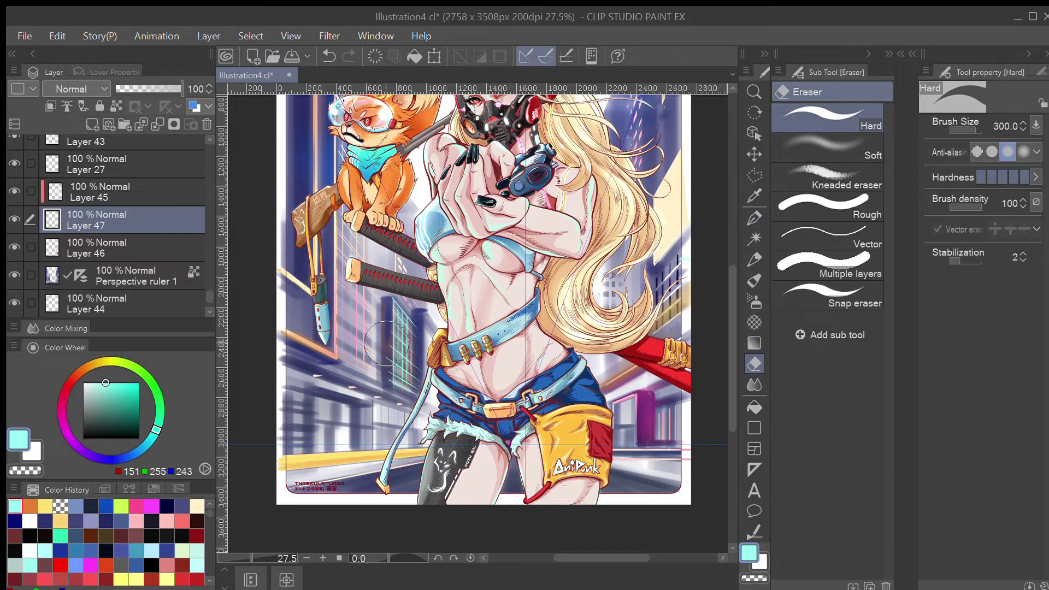
key("ctrl+z")
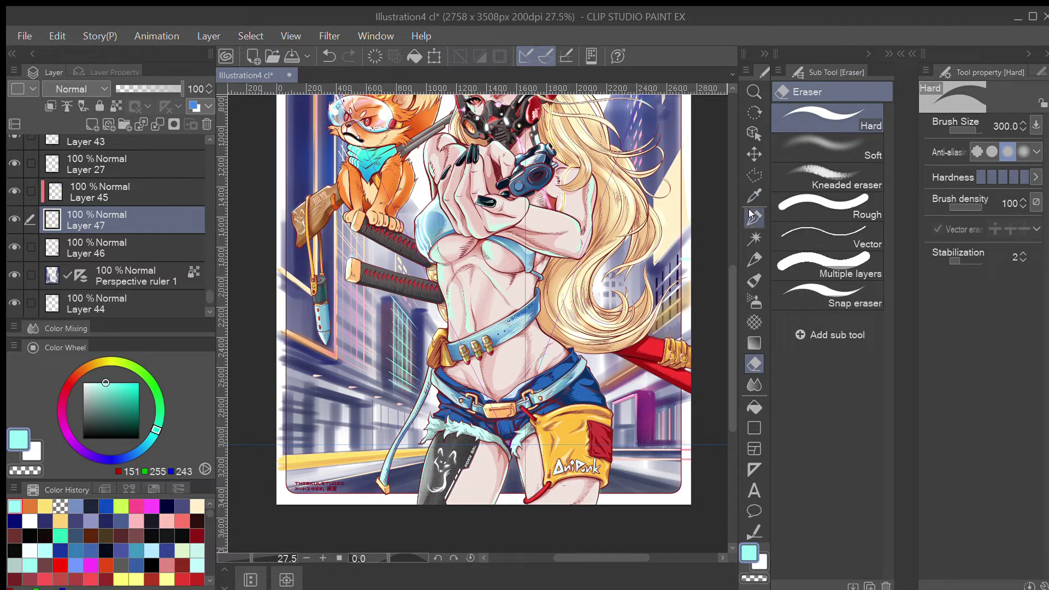
key("bracketleft")
key("bracketleft")
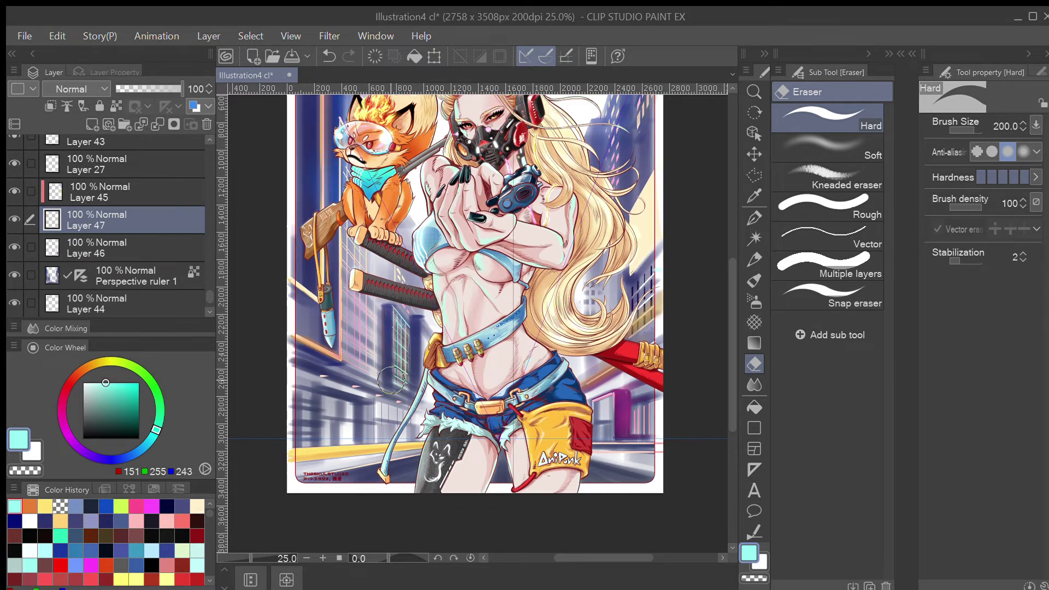
- Draw light-cyan vertical lines on the building beside the hanging knife with the G-pen, comparing Layer 47 hidden and shown and undoing unsatisfactory strokes
key("p")
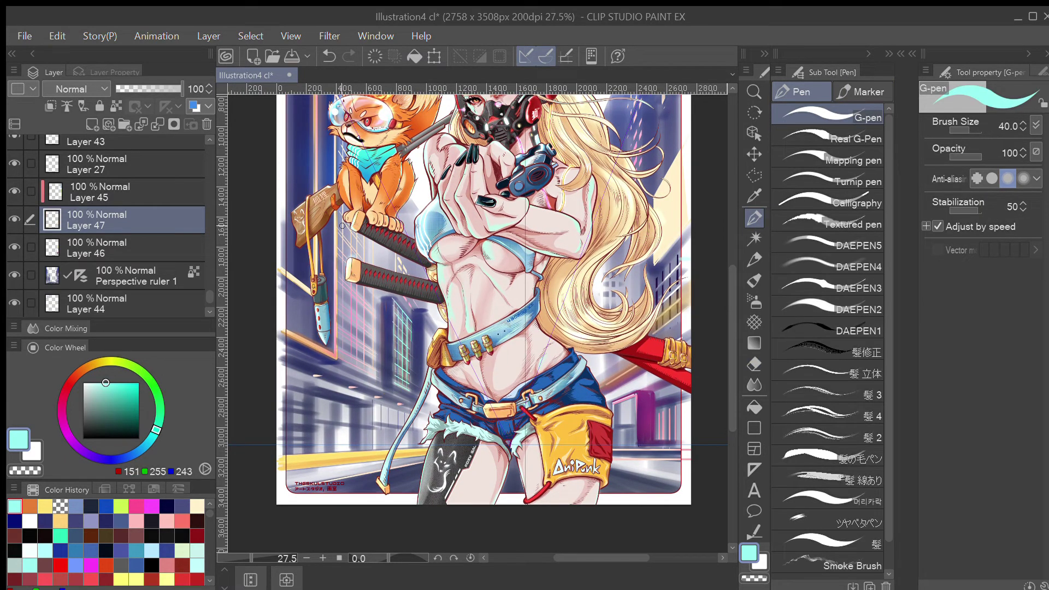
left_click_drag(344, 238, 339, 362)
left_click(15, 218)
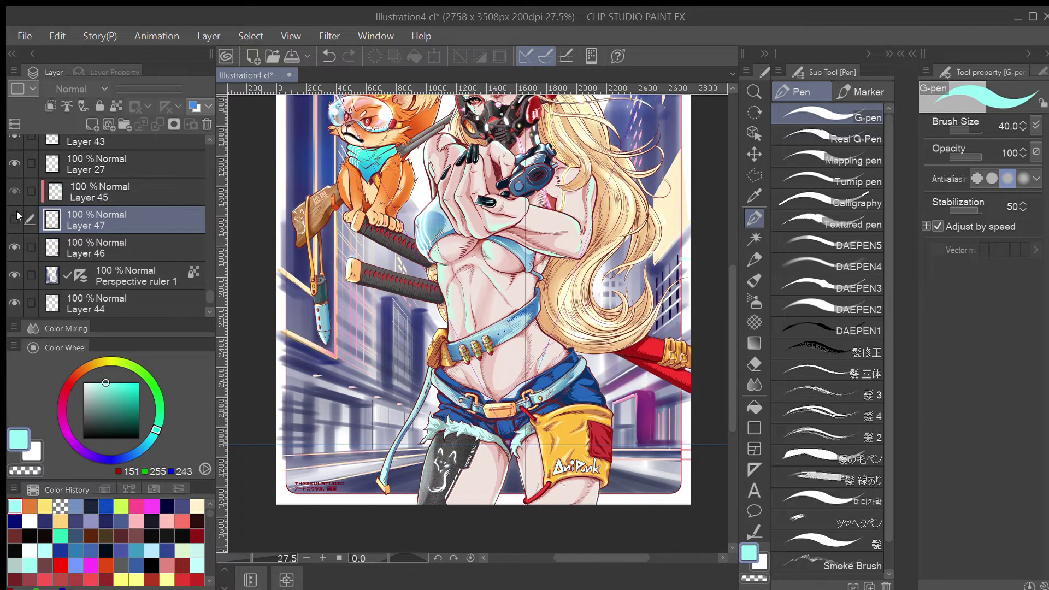
left_click(15, 218)
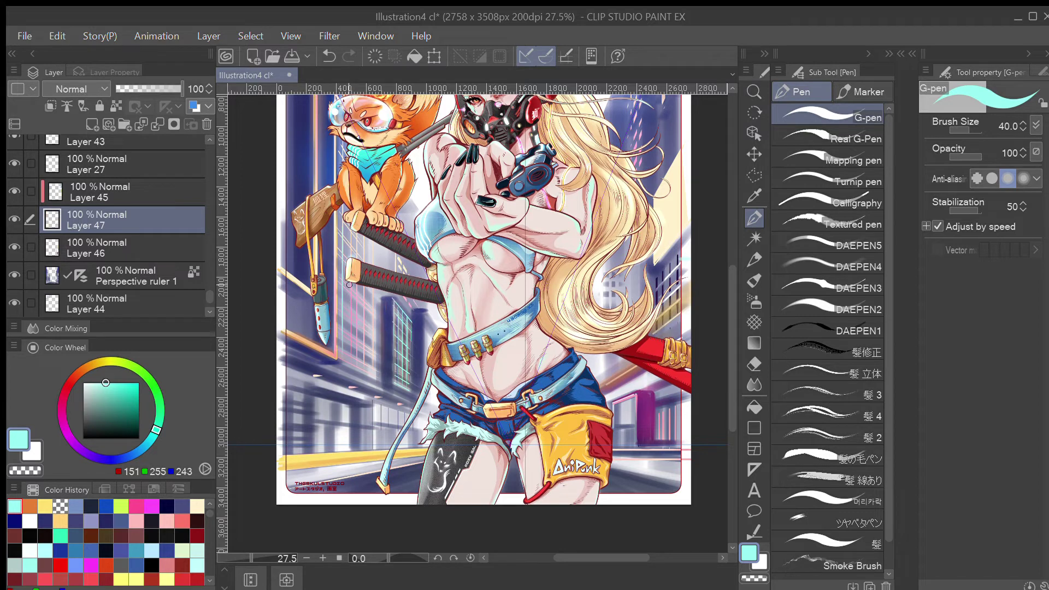
left_click_drag(356, 295, 356, 367)
mouse_move(354, 304)
left_mouse_down()
mouse_move(354, 362)
mouse_move(362, 360)
left_mouse_up()
key("ctrl+z")
key("ctrl+z")
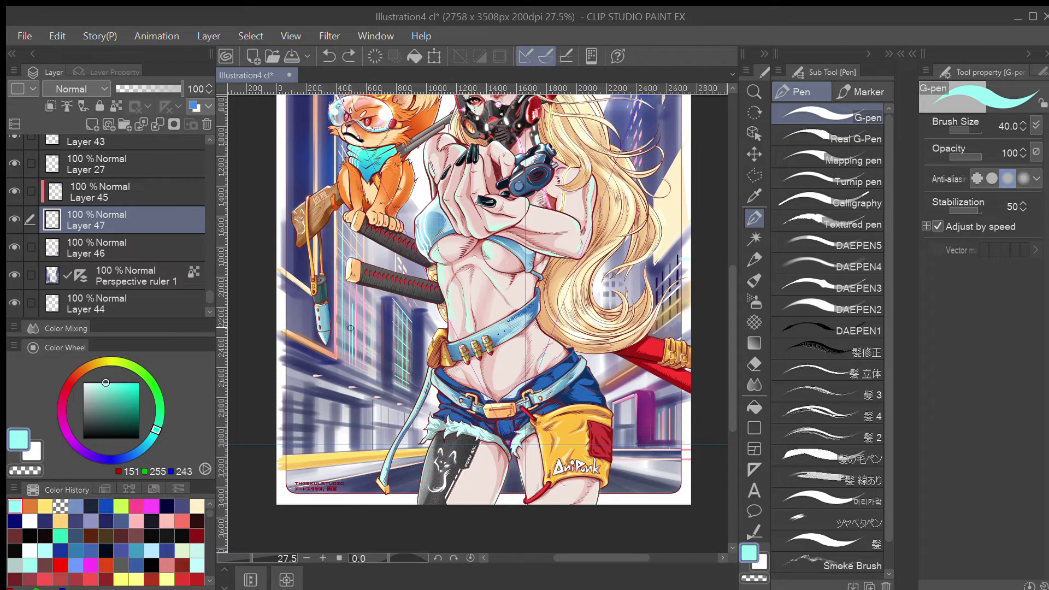
key("ctrl+z")
left_click_drag(352, 282, 354, 360)
- Clean up the cyan lines beside the hanging knife with the Hard eraser at size 200, undoing an unsatisfactory erasure
key("c")
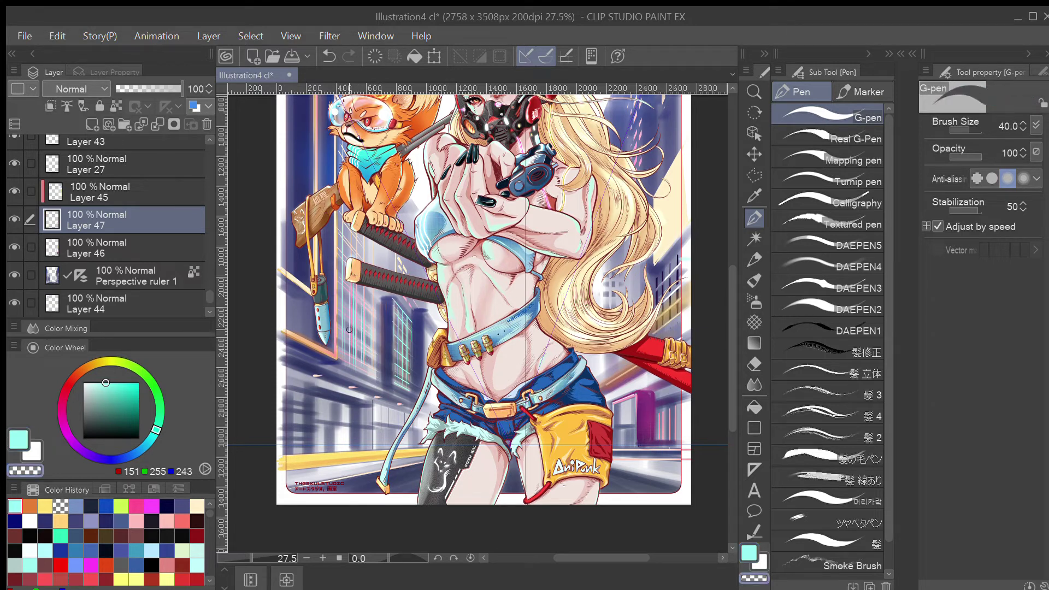
key("e")
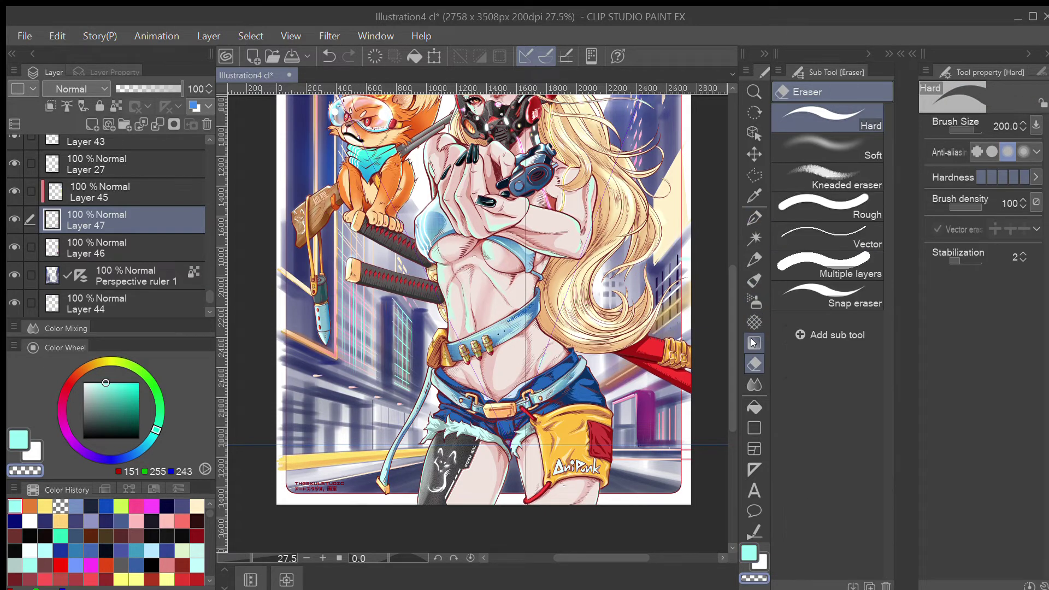
mouse_move(345, 366)
left_mouse_down()
mouse_move(367, 376)
mouse_move(338, 347)
mouse_move(379, 359)
mouse_move(369, 331)
mouse_move(337, 320)
mouse_move(359, 315)
mouse_move(381, 349)
left_mouse_up()
key("ctrl+z")
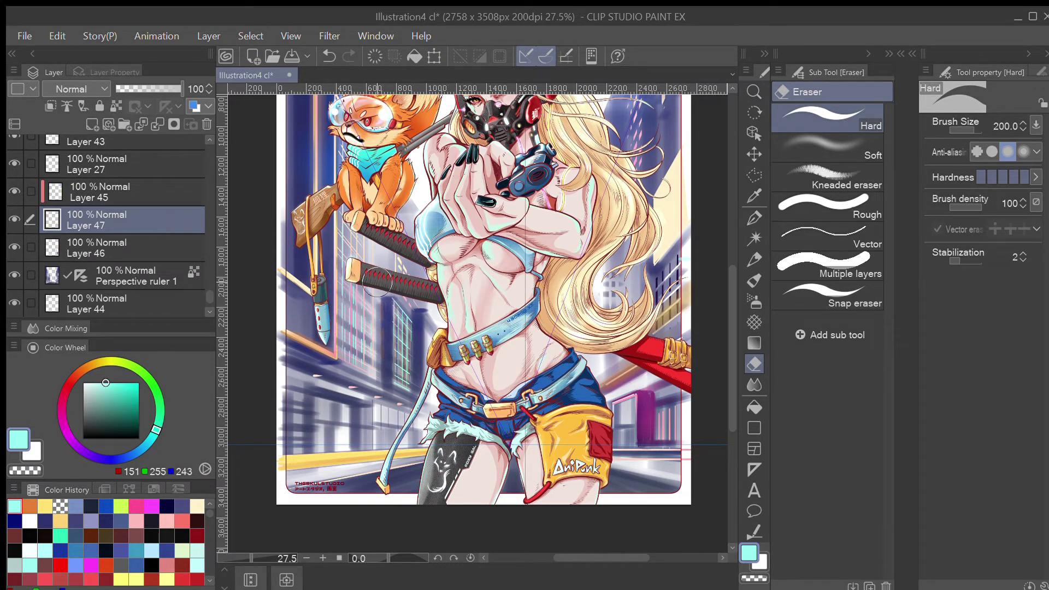
scroll(389, 295, "down", 6)
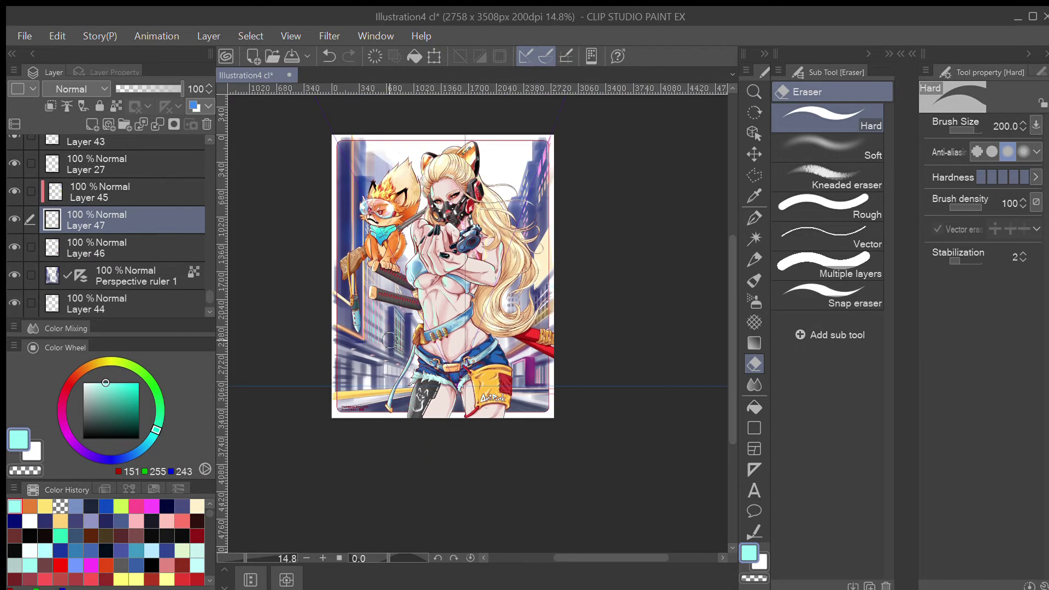
- Switch to Flat Hard Brush w/ Transfer and reduce its brush size to 25
scroll(365, 381, "up", 5)
left_click(754, 218)
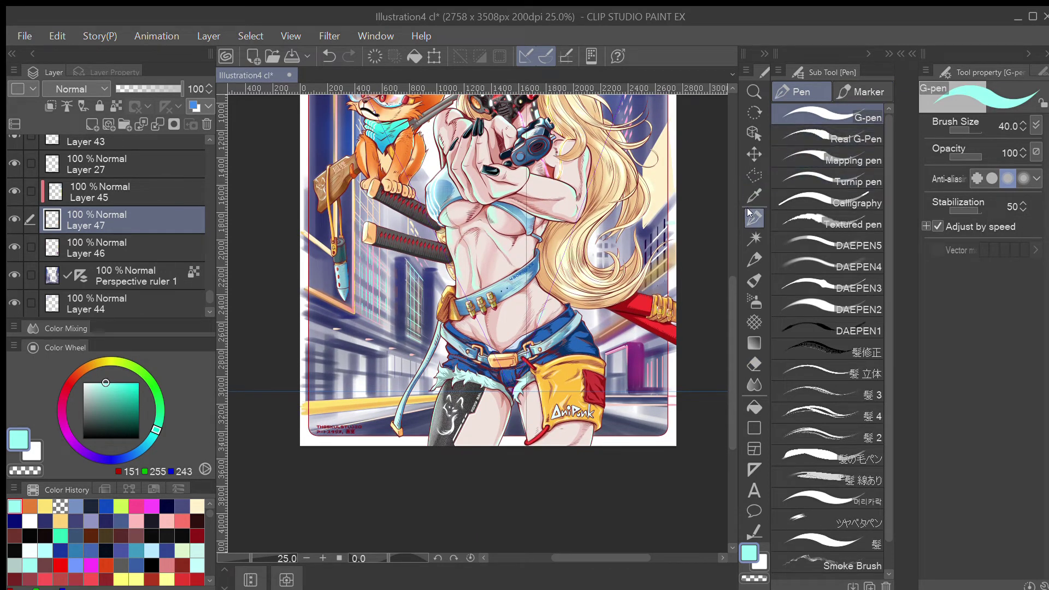
left_click(839, 92)
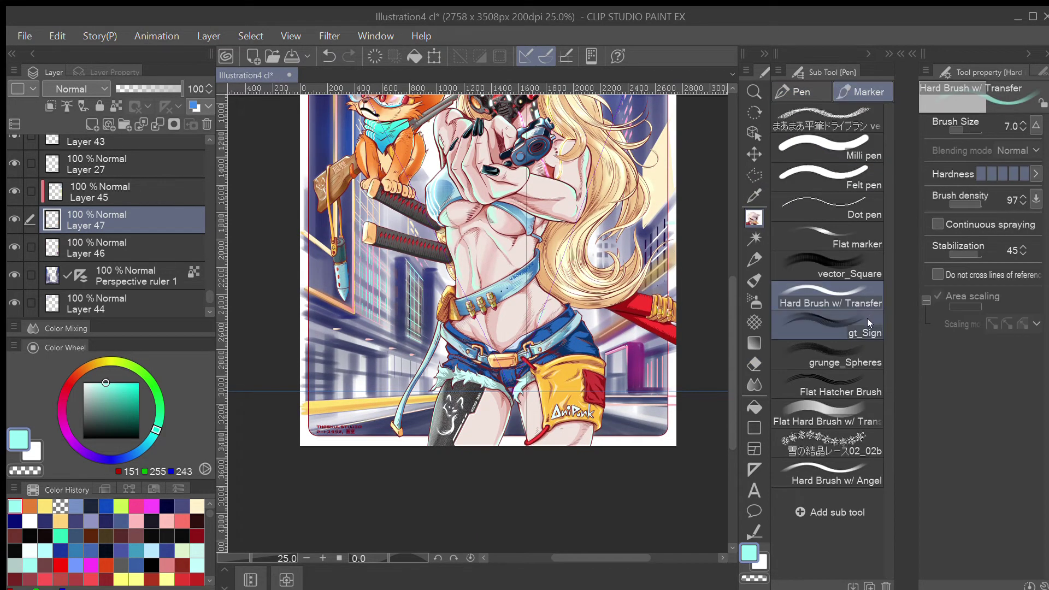
left_click(828, 416)
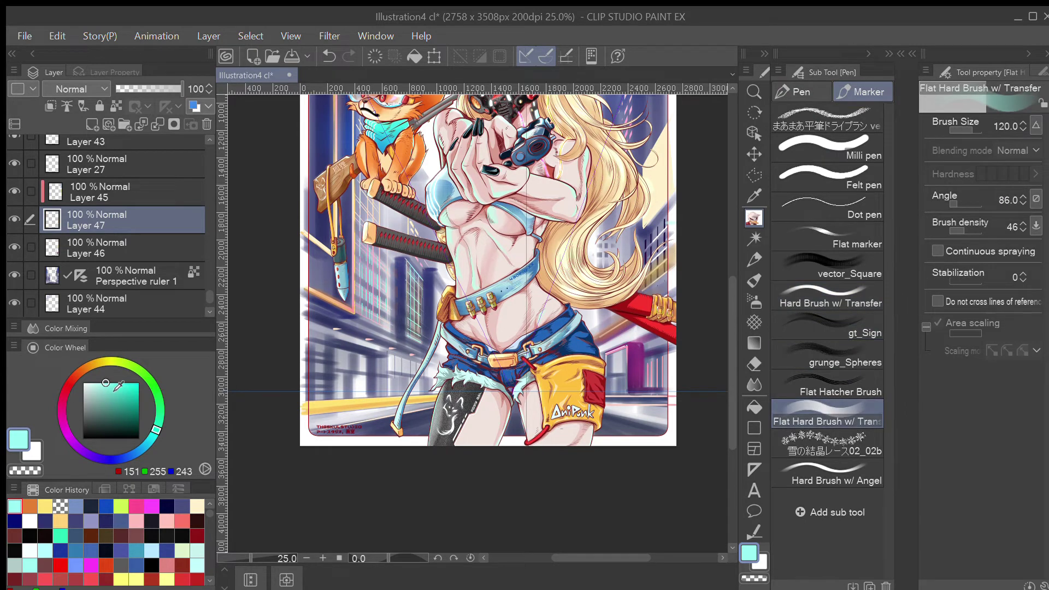
key("[")
key("[")
key("[")
key("[")
key("[")
key("[")
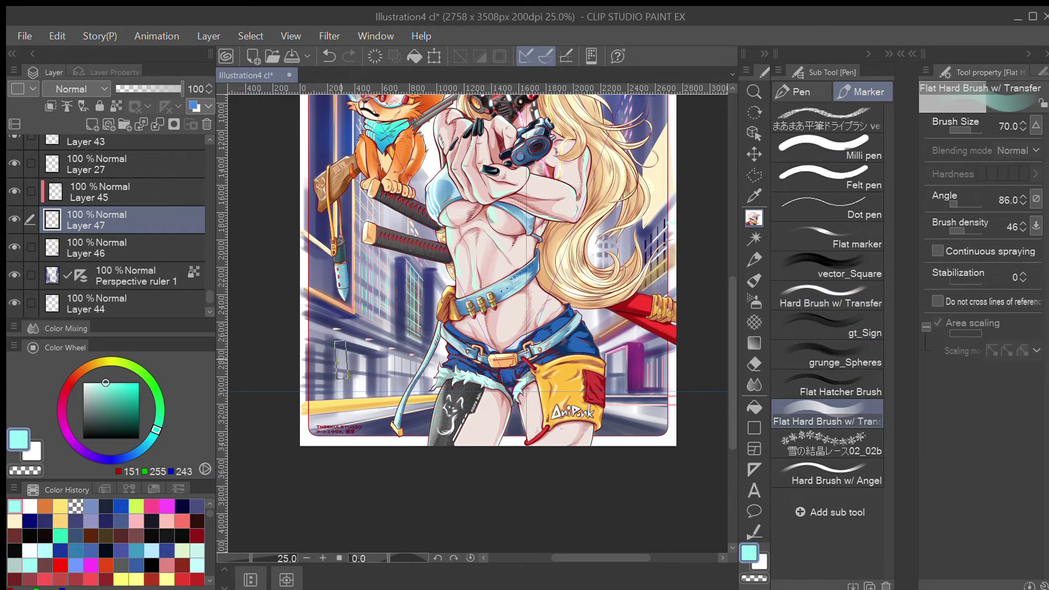
key("[")
key("[")
- Undo a trial cyan stroke and paint pink (255, 151, 233) light accents on the lower-left street buildings
mouse_move(325, 346)
left_mouse_down()
mouse_move(324, 378)
mouse_move(321, 354)
left_mouse_up()
key("ctrl+z")
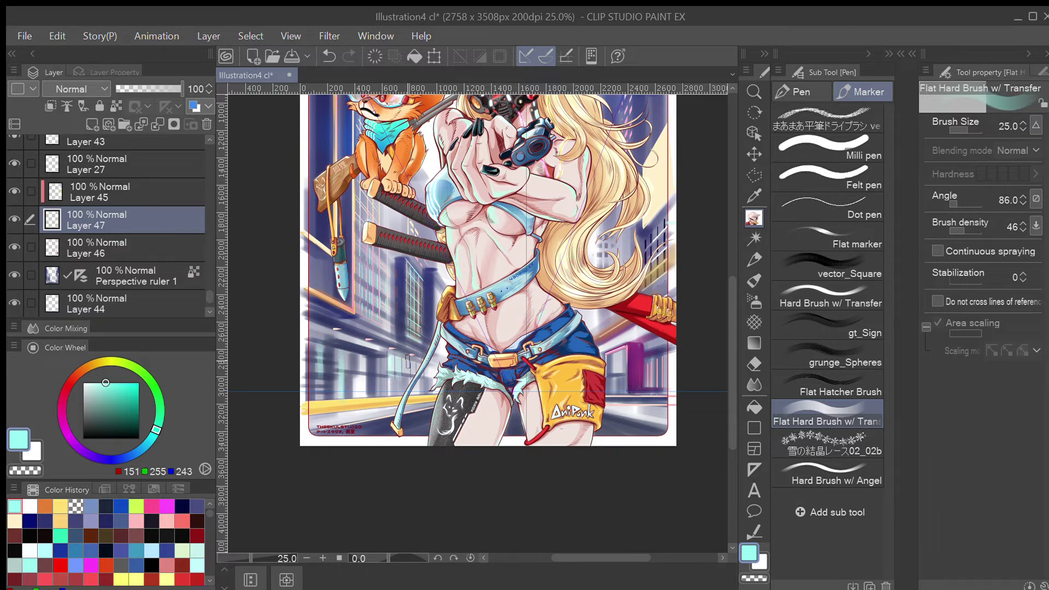
left_click(60, 417)
left_click_drag(349, 386, 350, 397)
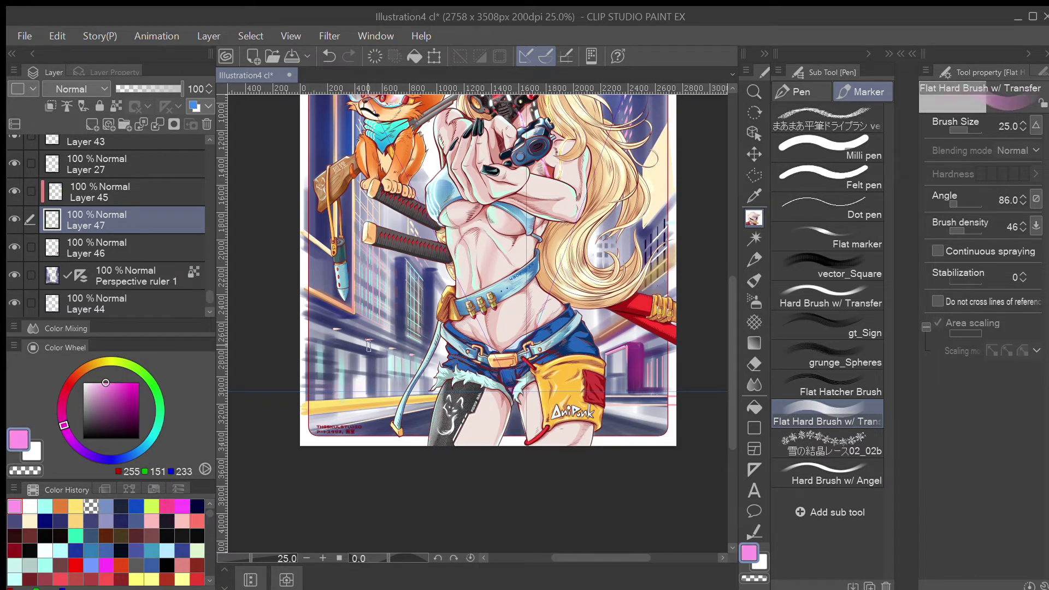
left_click_drag(337, 356, 336, 395)
left_click_drag(382, 367, 382, 397)
- Paint a pink vertical accent down the upper-left building's edge, undoing the preceding stroke
left_click_drag(338, 106, 352, 230)
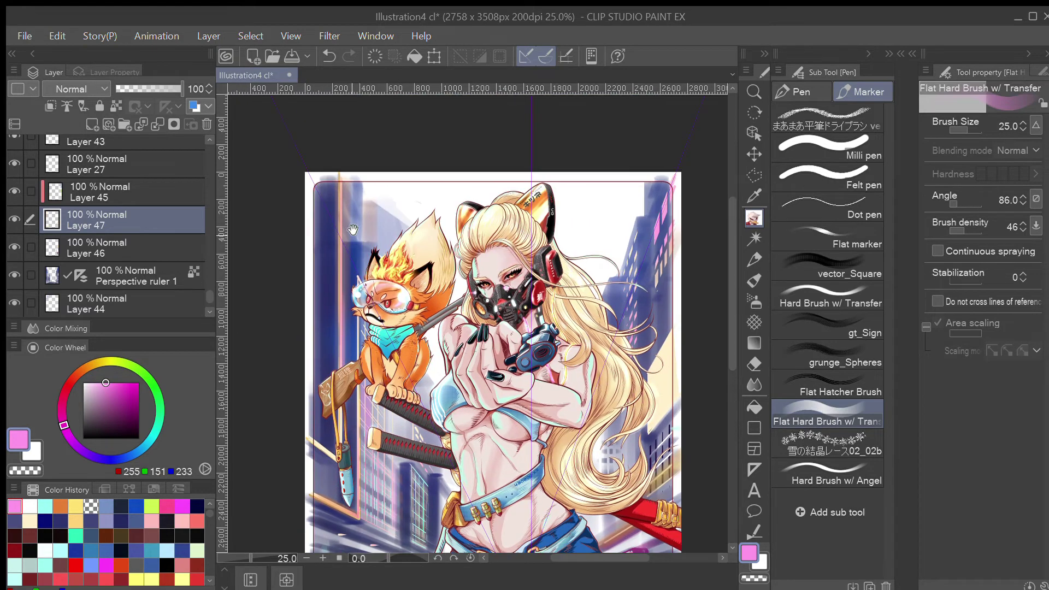
key("ctrl+z")
left_click_drag(339, 178, 337, 334)
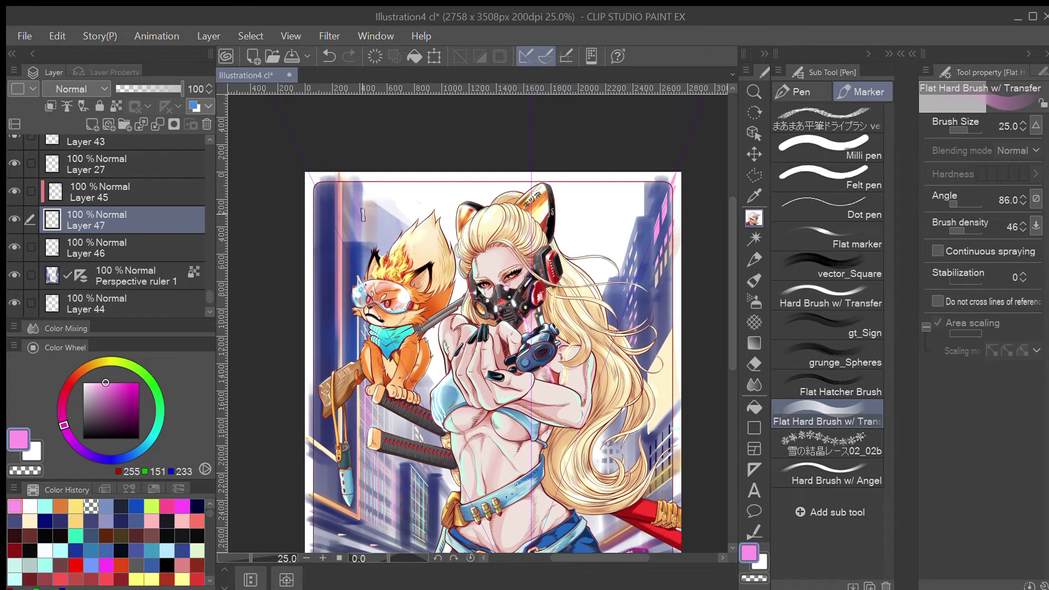
left_click_drag(445, 353, 436, 271)
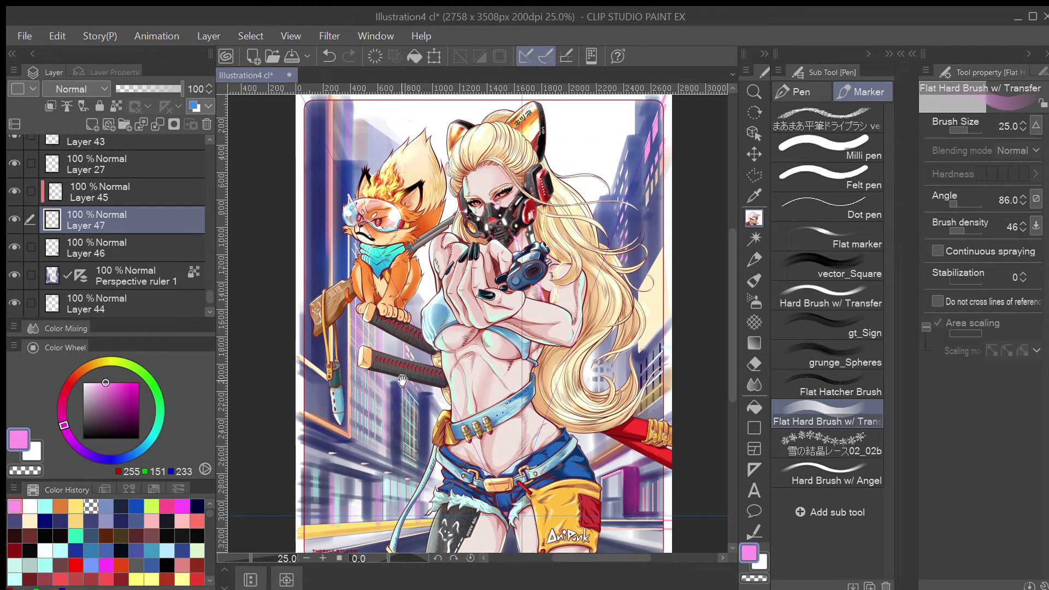
- Undo the preceding stroke, reduce the brush size to 17 and paint a short pink accent on the lower-right building
left_click_drag(404, 379, 316, 277)
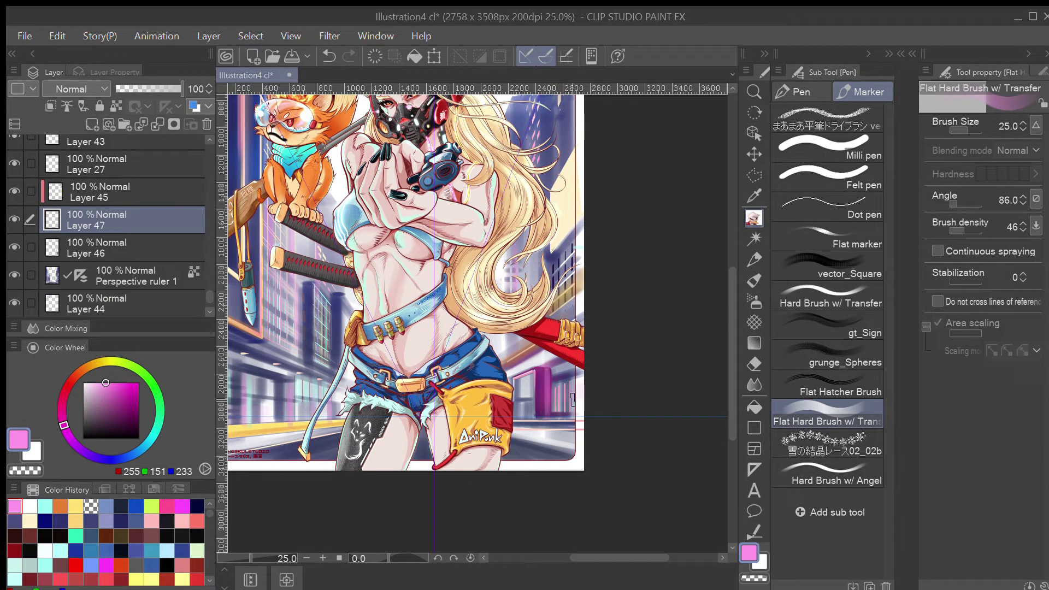
key("ctrl+z")
key("bracketleft")
key("bracketleft")
left_click_drag(558, 388, 556, 395)
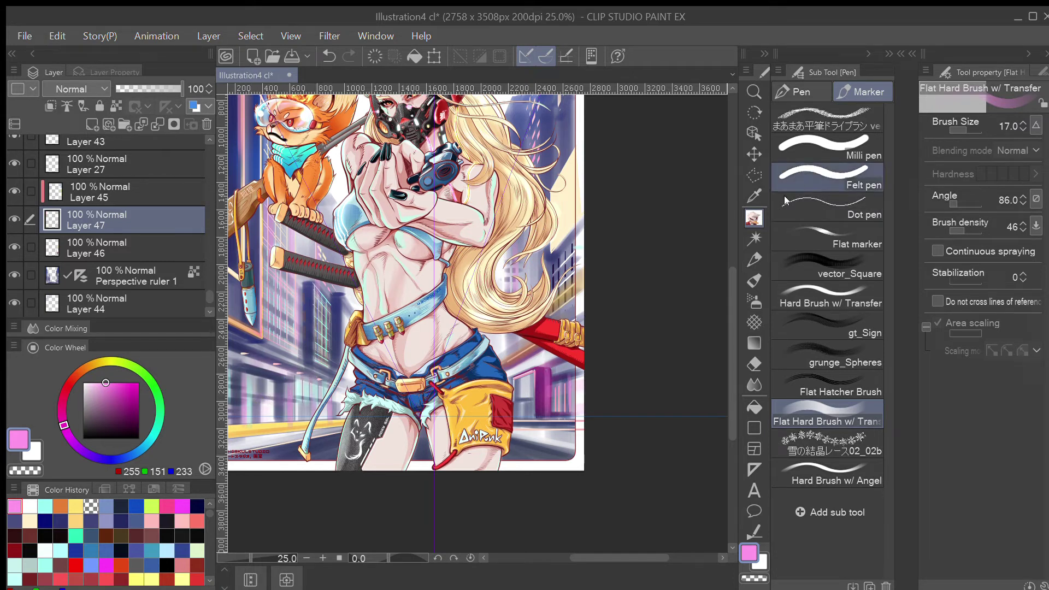
- Switch to the G-pen at size 60 in light yellow (255, 239, 151) and dab lights on the buildings beside the character's shorts
left_click(800, 91)
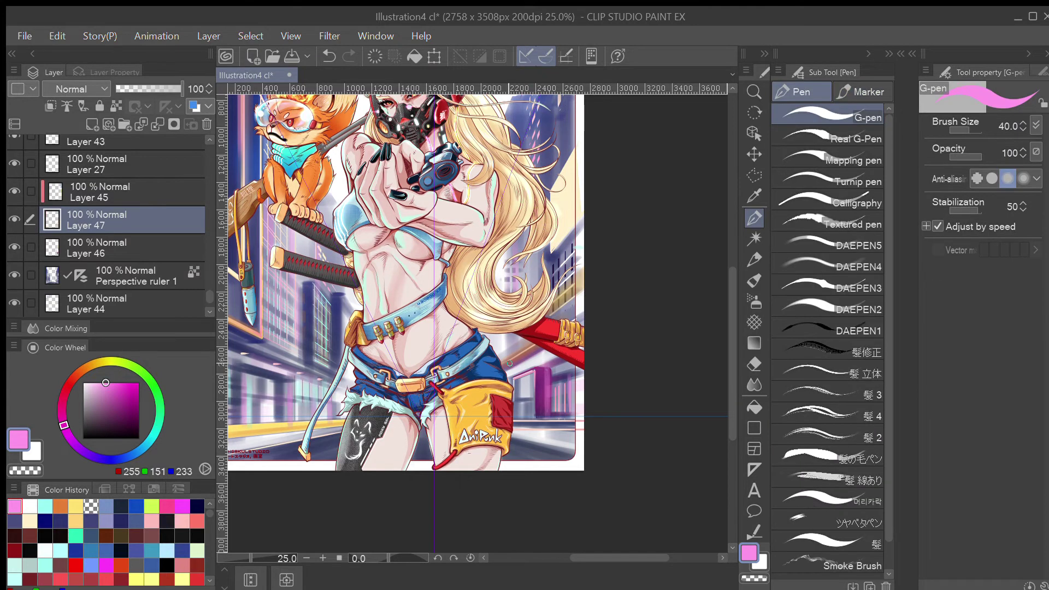
left_click(102, 363)
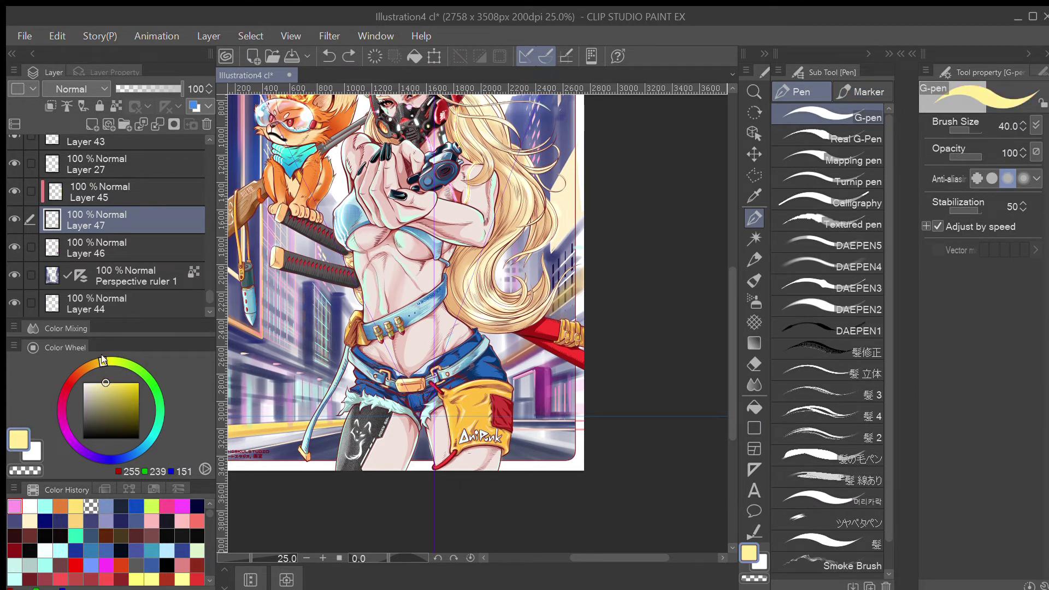
key("bracketright")
key("bracketright")
left_click(517, 363)
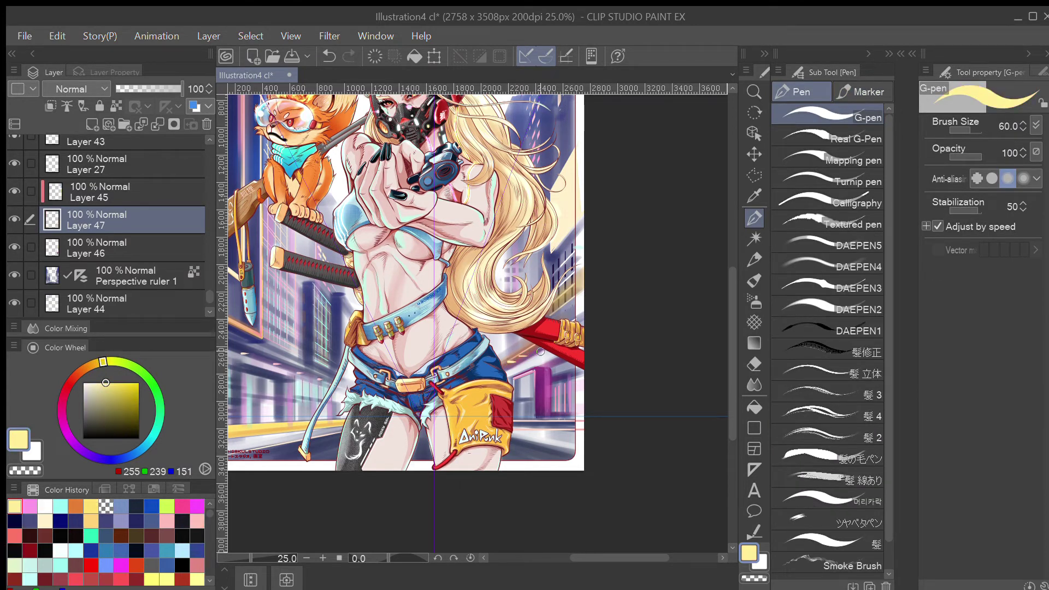
left_click(509, 365)
scroll(396, 347, "down", 3)
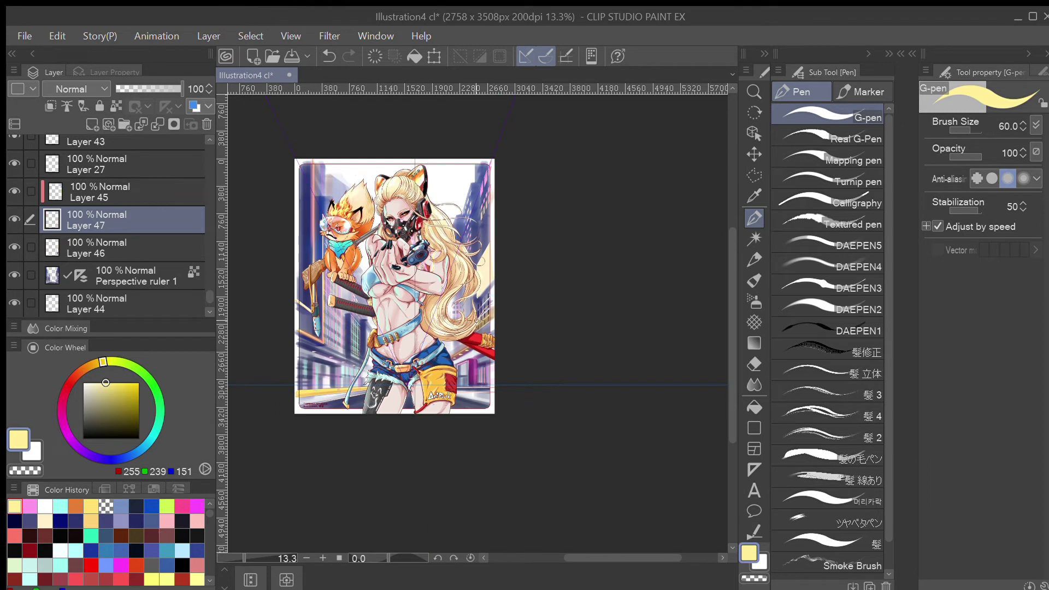
scroll(431, 187, "up", 1)
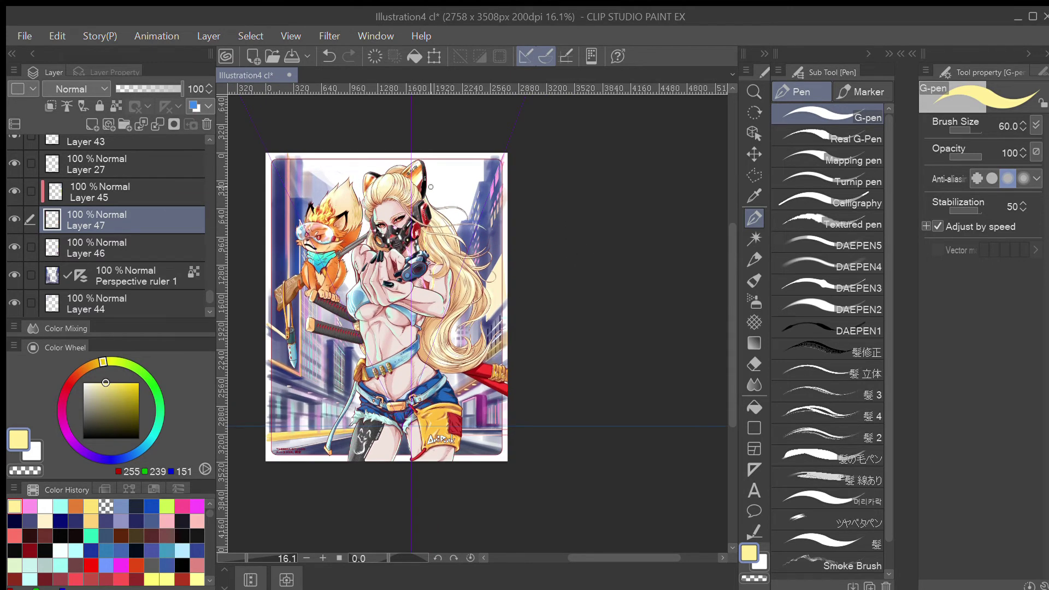
scroll(380, 185, "up", 1)
scroll(380, 186, "down", 1)
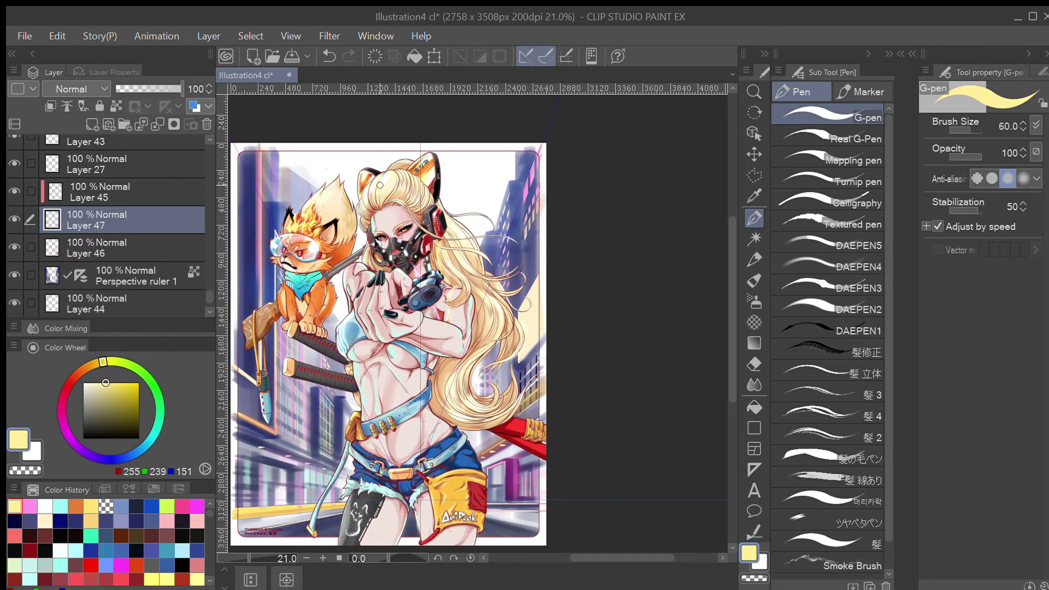
- Select Layer 44, sample white for the G-pen, undo the last stroke and disable the perspective ruler
key("o")
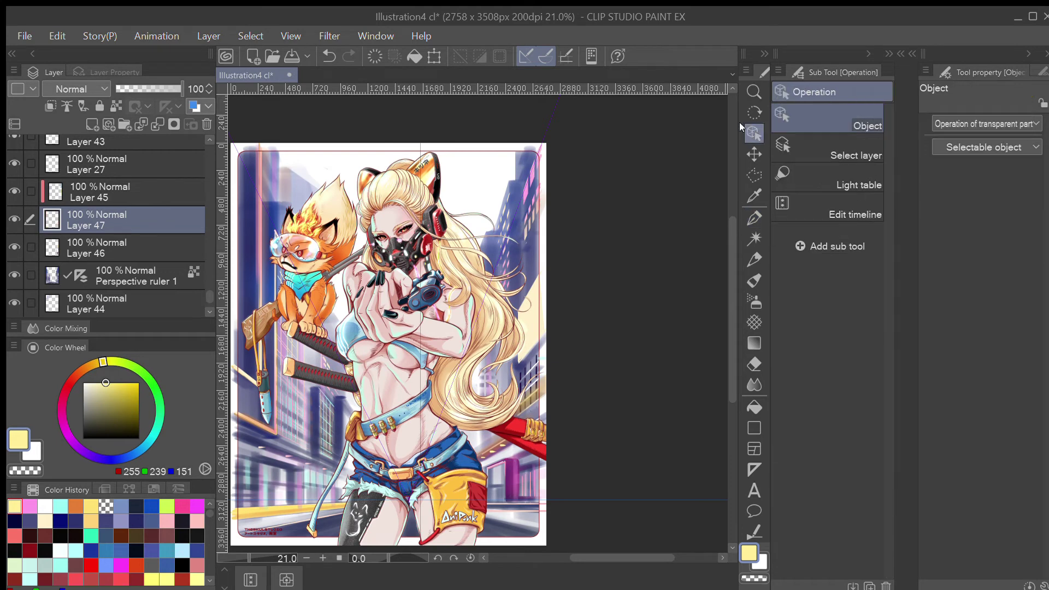
left_click(292, 177)
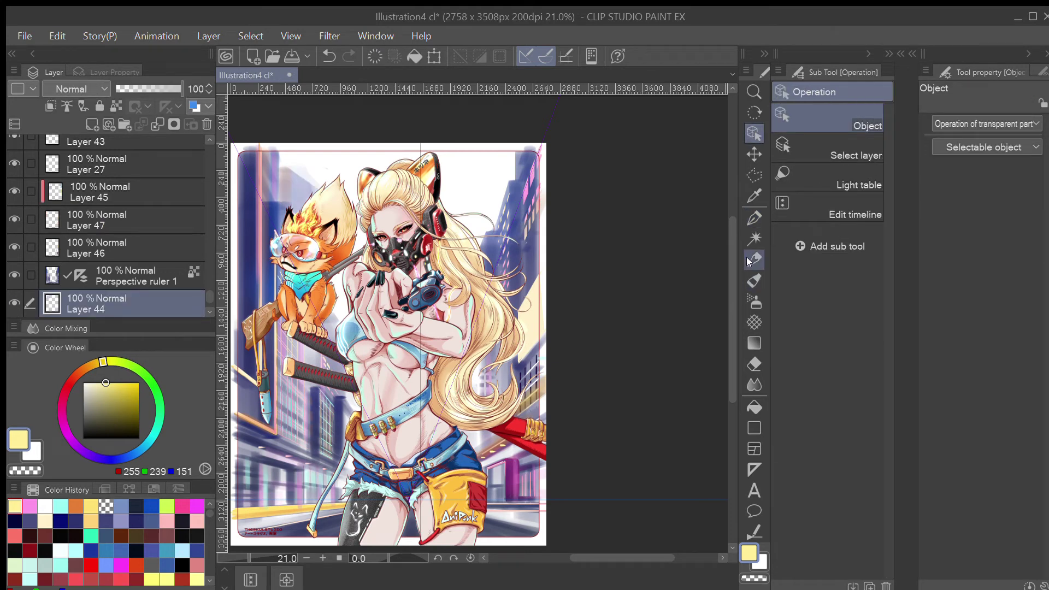
left_click(751, 218)
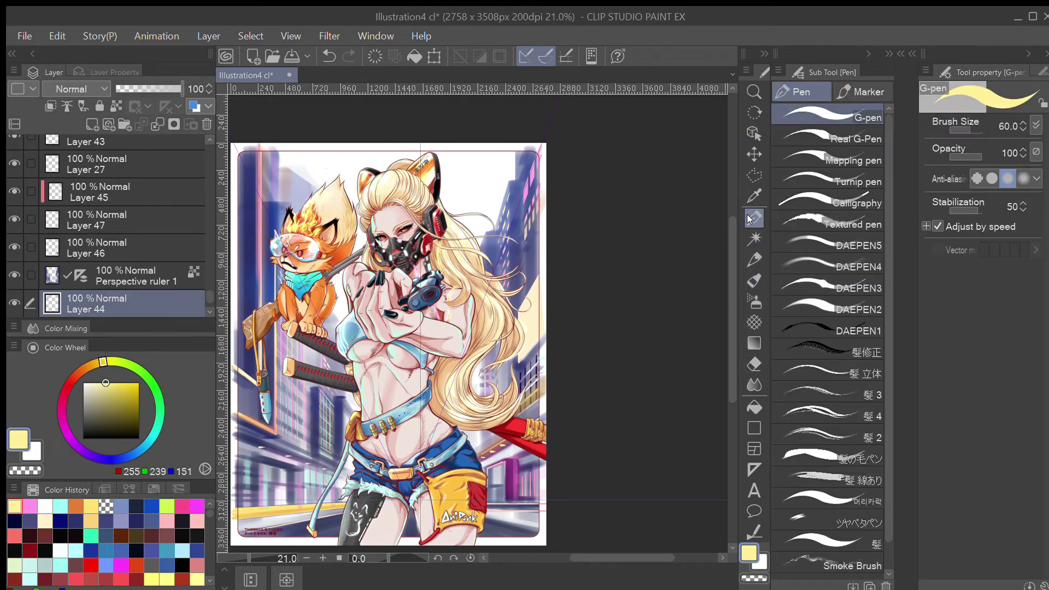
left_click(295, 186, "alt")
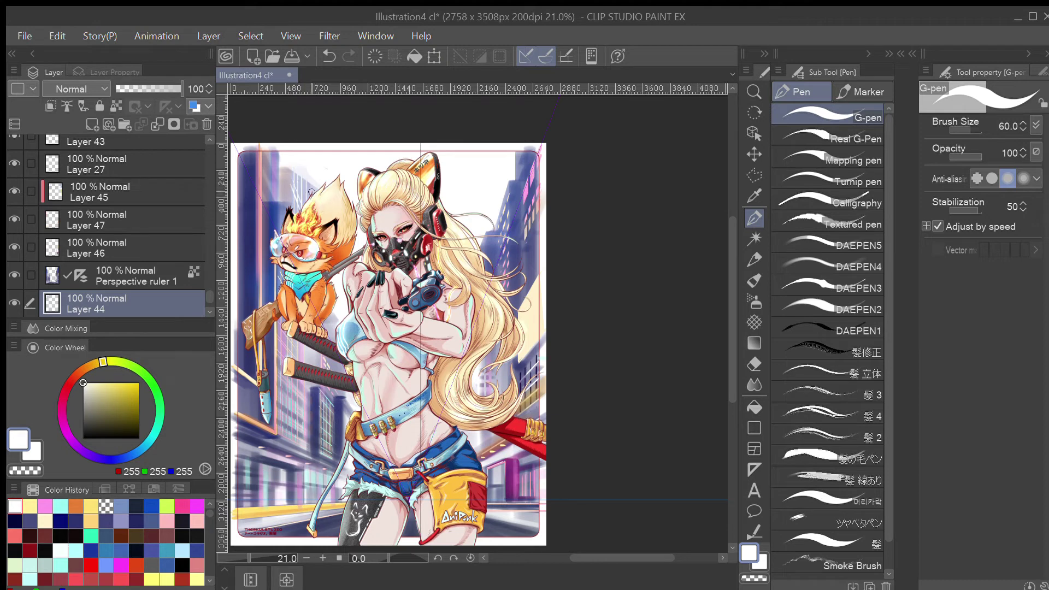
key("ctrl+z")
left_click(80, 273, "shift")
- Examine the composition of the city background around the characters across the whole illustration
key("^")
key("^")
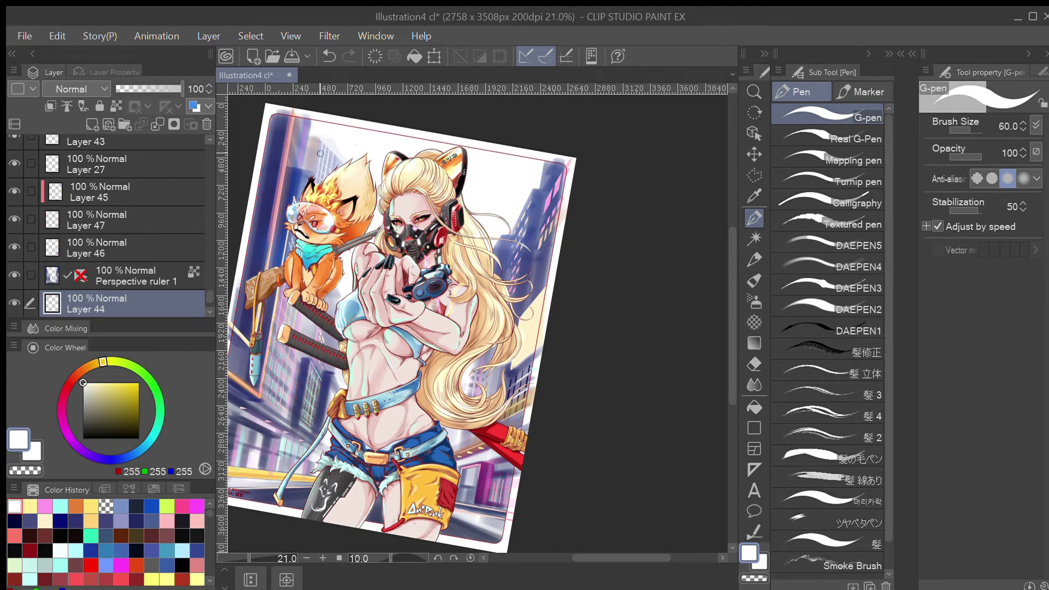
key("minus")
key("minus")
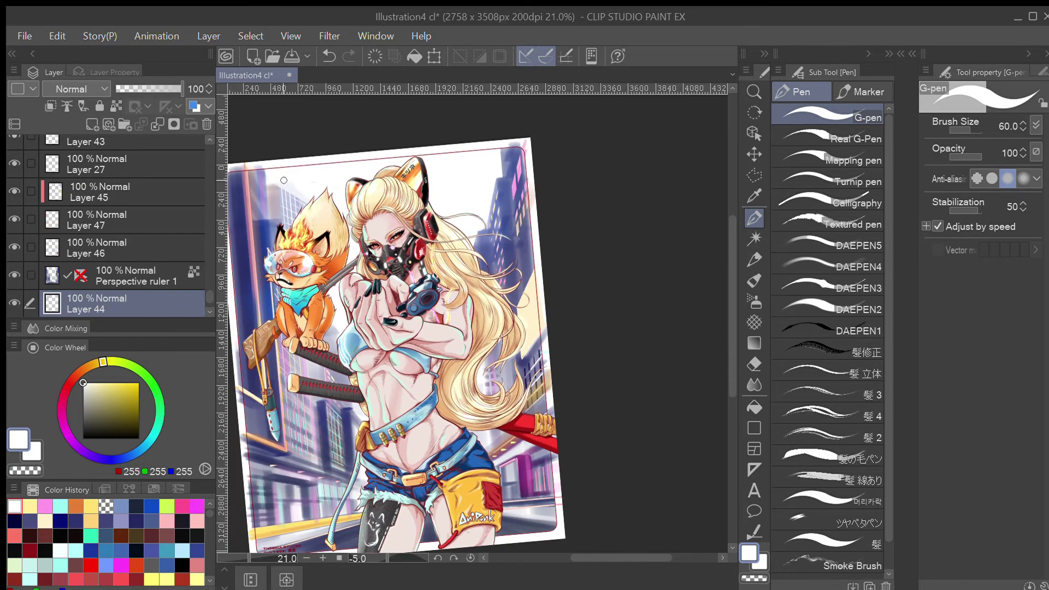
key("asciicircum")
scroll(307, 189, "down", 5)
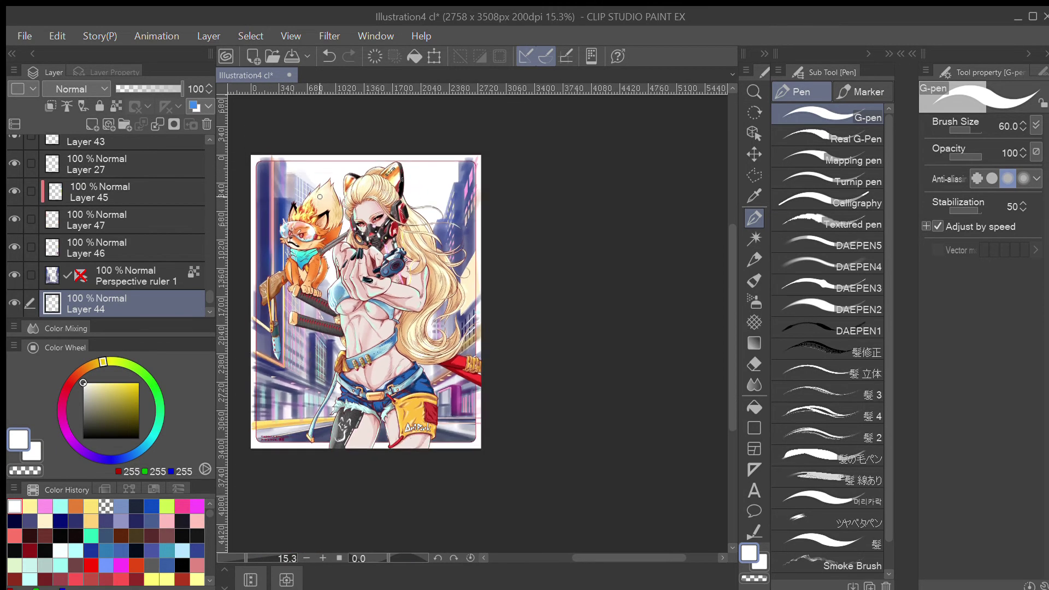
scroll(340, 218, "up", 3)
left_click_drag(346, 218, 386, 217)
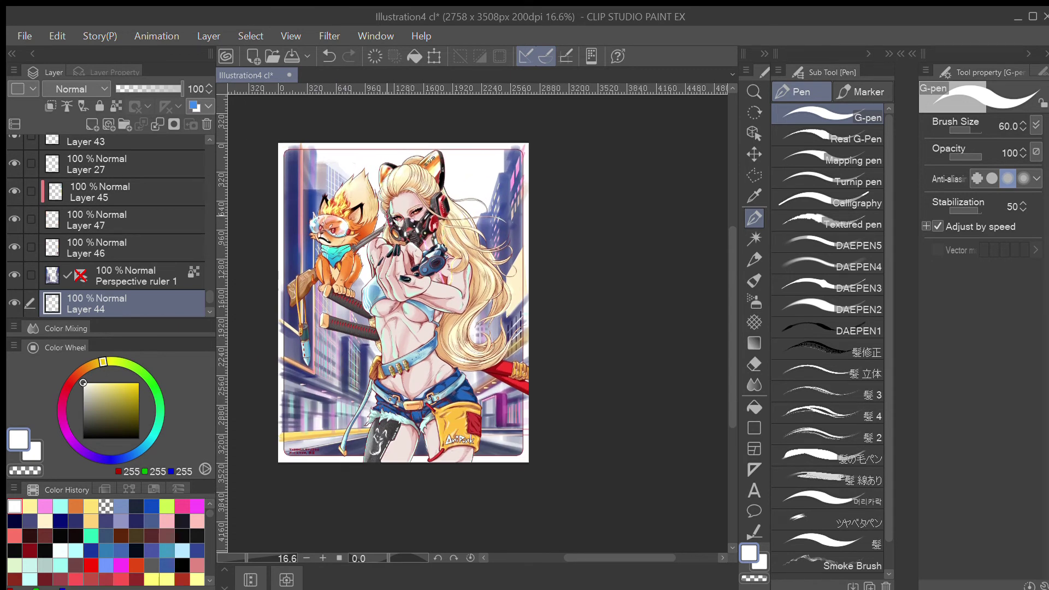
scroll(366, 425, "up", 3)
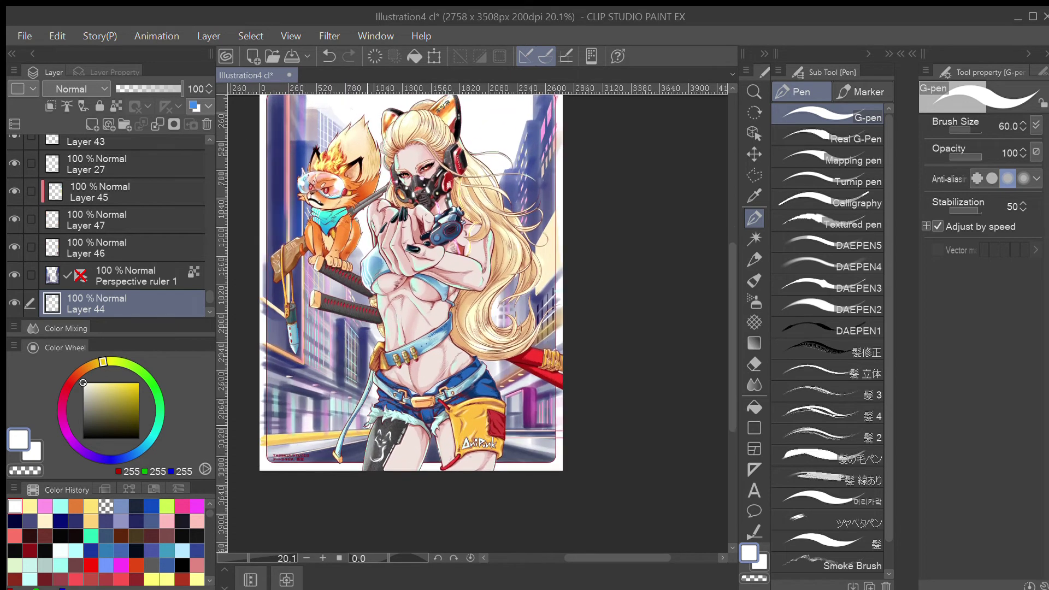
scroll(399, 410, "down", 2)
scroll(406, 408, "down", 1)
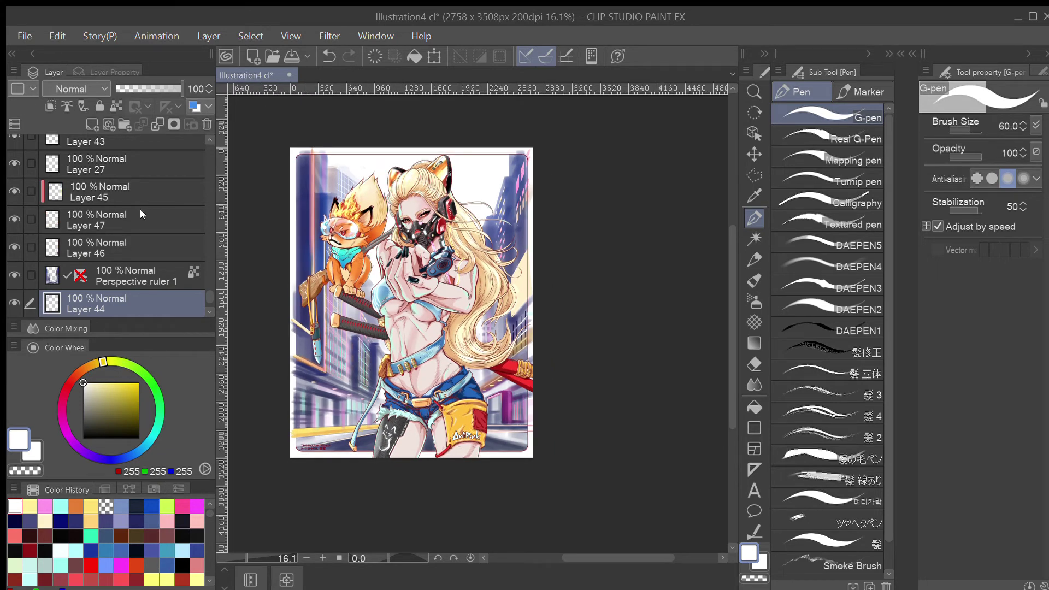
- Compare the background with Layer 45 hidden and shown
left_click(14, 184)
left_click(11, 187)
left_click(10, 186)
left_click(11, 186)
left_click(11, 187)
- Merge Layers 45, 47 and 46 into a single layer
left_click(85, 189)
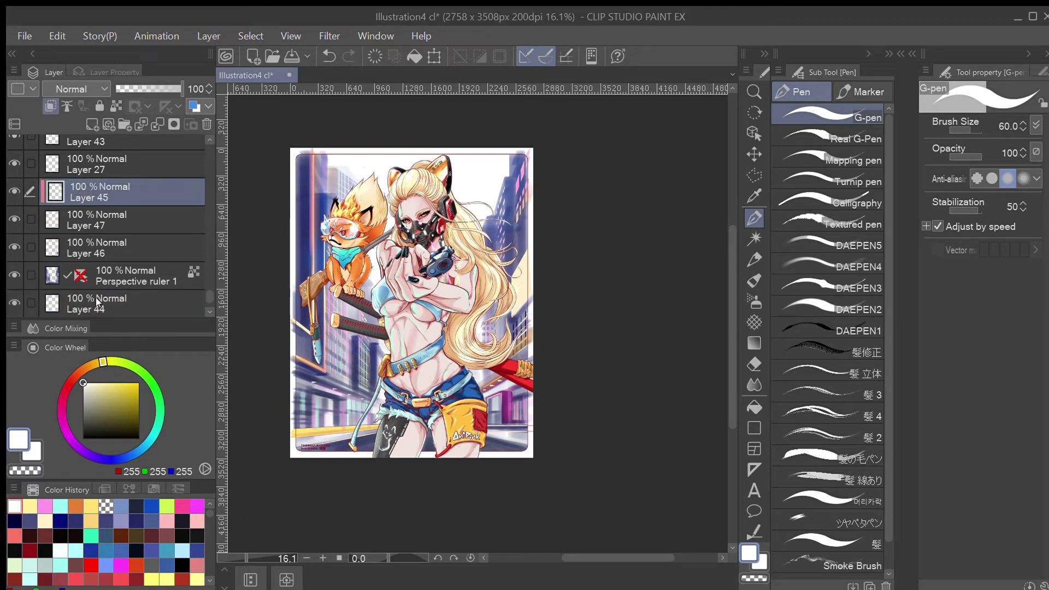
left_click(112, 252, "shift")
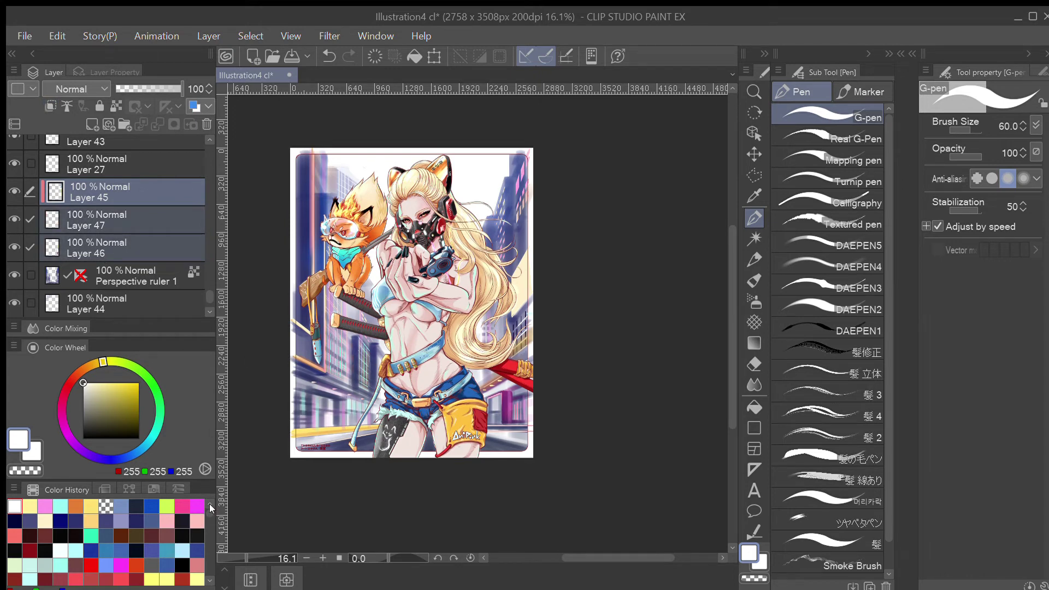
key("shift+alt+e")
- Compare the background with the merged accent layer and then Layer 44 hidden and shown
left_click(14, 219)
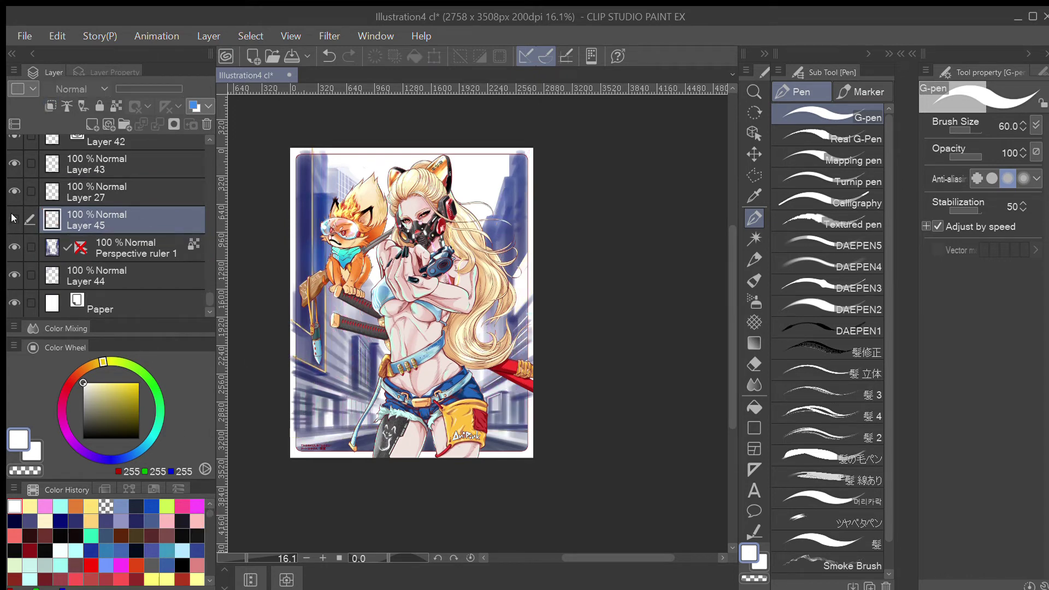
left_click(14, 219)
left_click(14, 219)
left_click(14, 219)
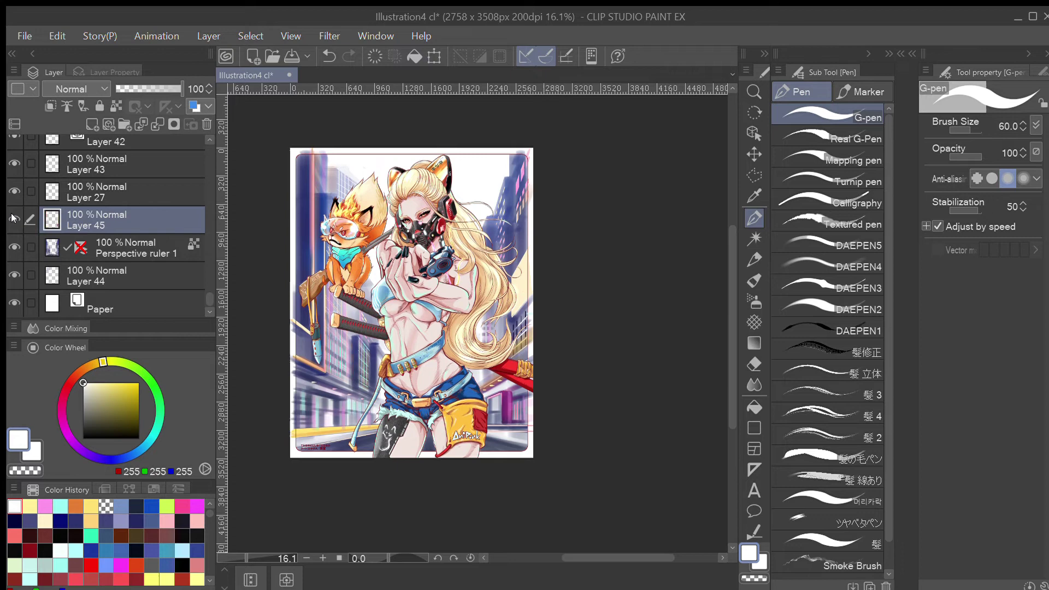
left_click(14, 275)
left_click(14, 275)
- Create a new layer above Layer 45 and set its blending mode to Add (Glow)
left_click(98, 246)
left_click(117, 222, "ctrl")
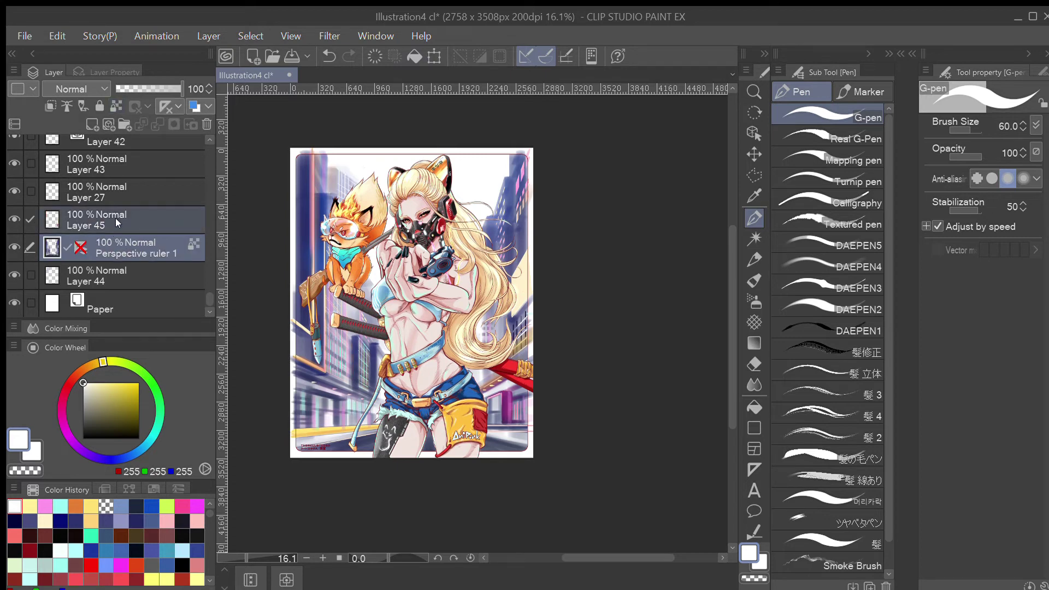
left_click(116, 219)
left_click(90, 126)
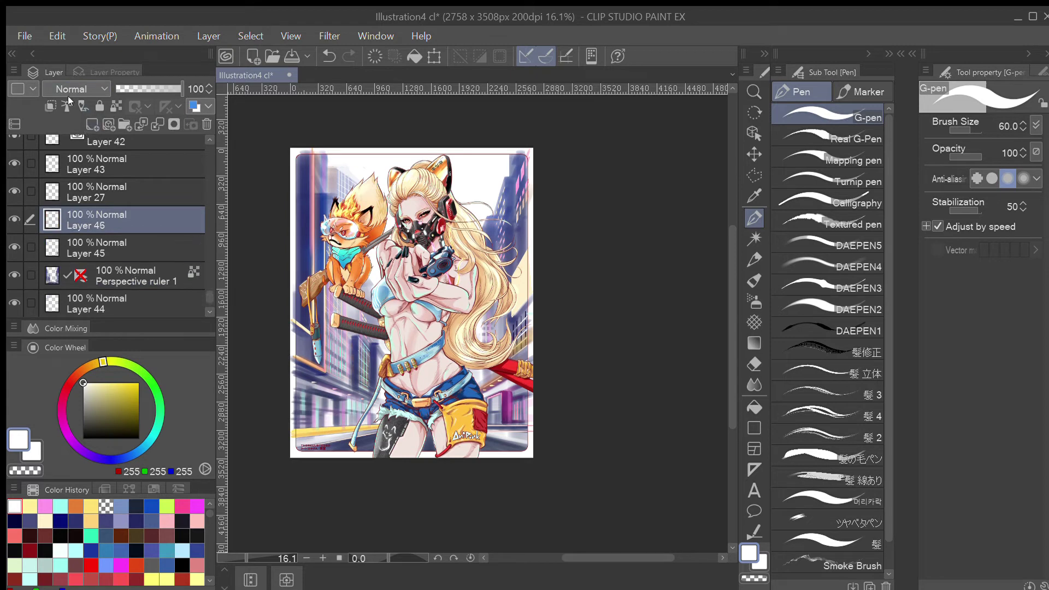
left_click(70, 291)
- Paint a pink (255, 129, 207) glow over the street beside the legs with the Soft airbrush at size 600
left_click(753, 301)
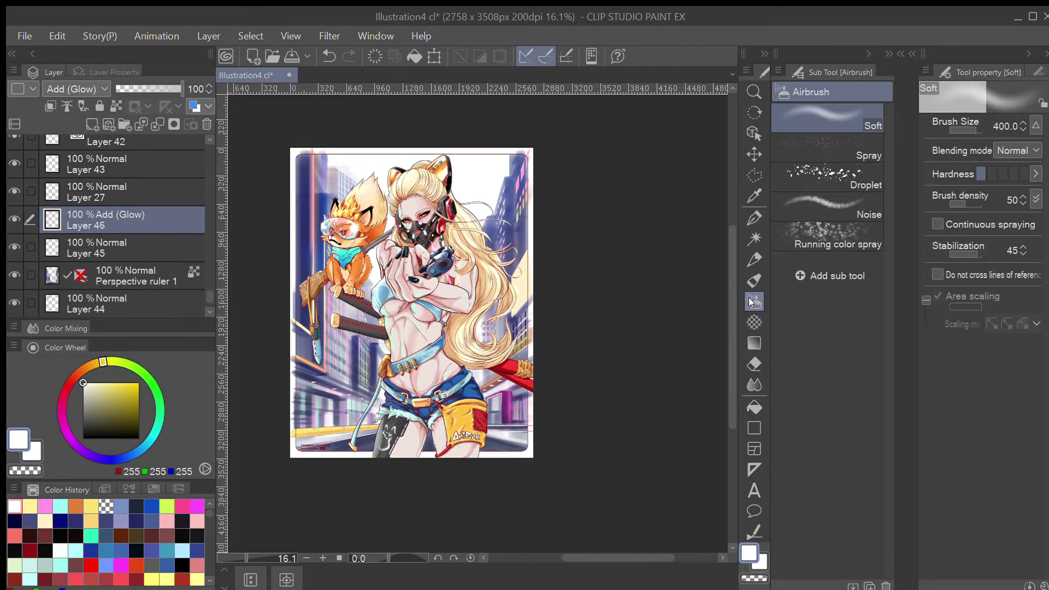
left_click(62, 416)
left_click(111, 382)
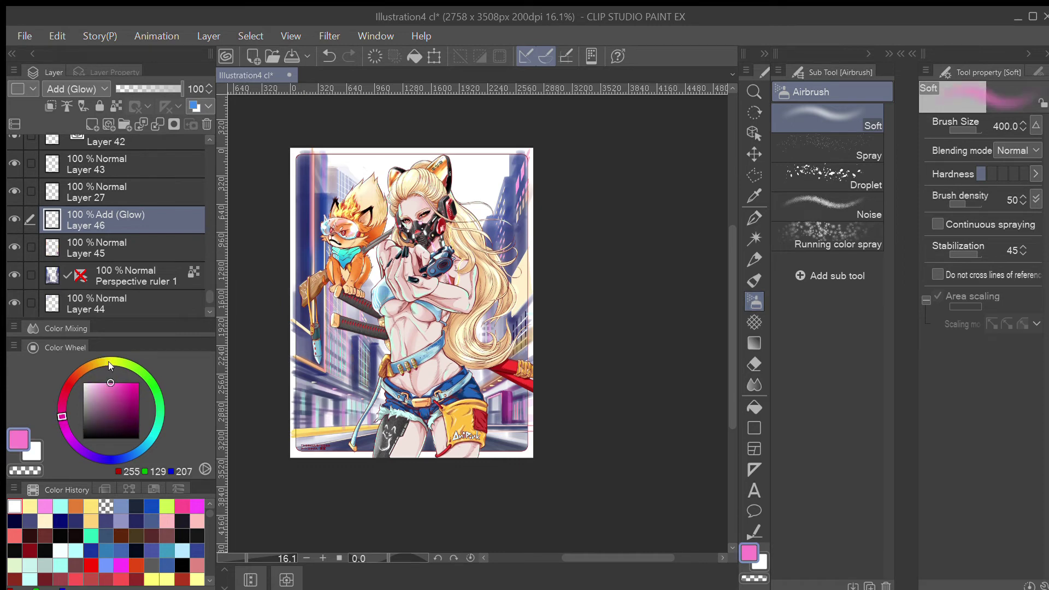
key("bracketright")
key("bracketright")
key("bracketright")
key("bracketleft")
mouse_move(373, 377)
left_mouse_down()
mouse_move(398, 441)
mouse_move(384, 422)
left_mouse_up()
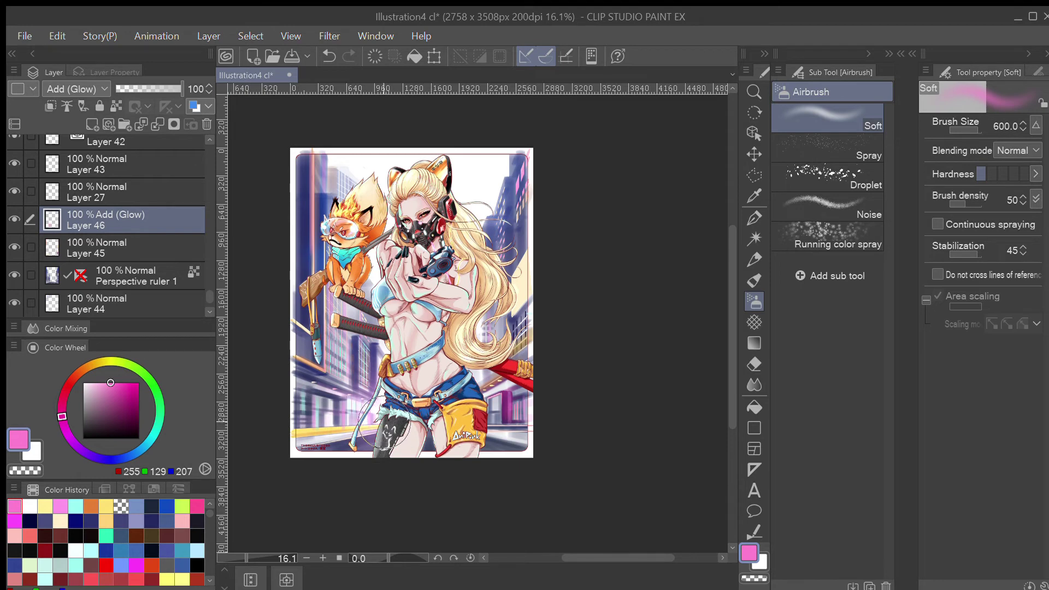
- Airbrush a light cyan (191, 255, 250) glow over the buildings behind the hair's right side, using sizes 400 and 200
key("bracketleft")
key("bracketleft")
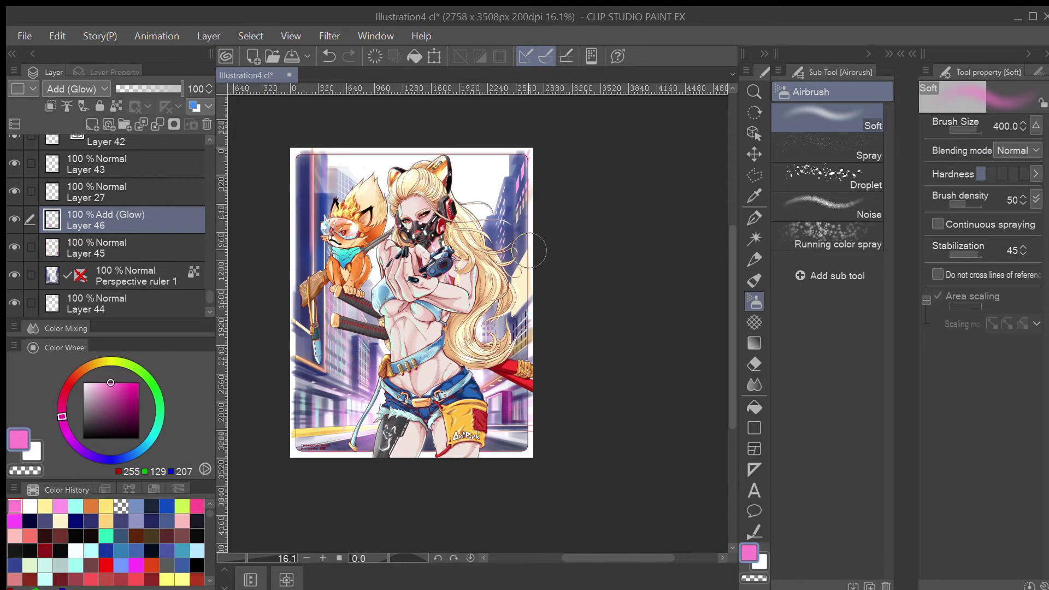
left_click_drag(147, 419, 156, 431)
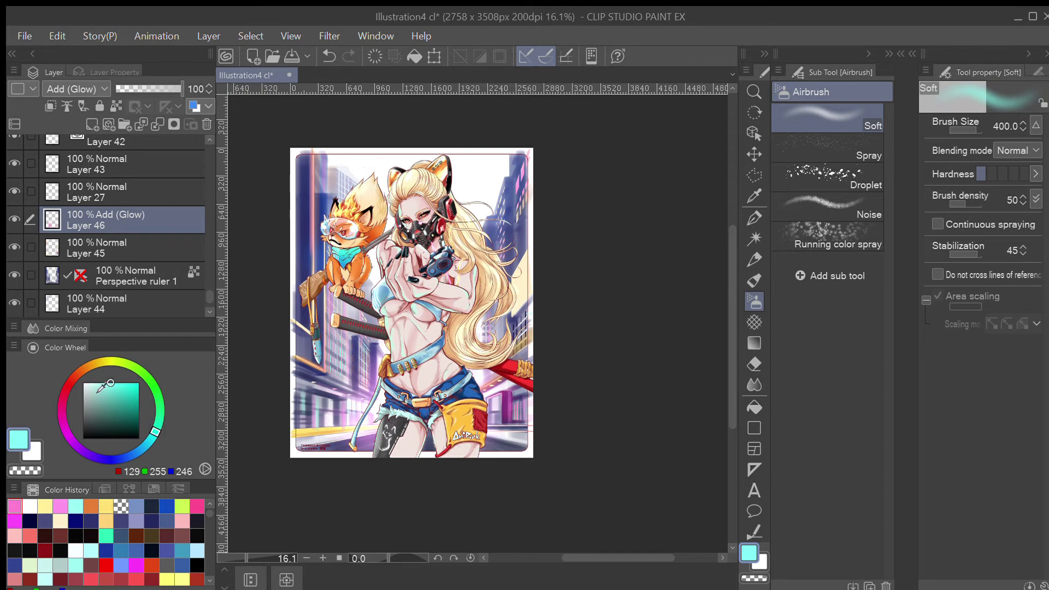
left_click_drag(97, 391, 97, 382)
left_click_drag(511, 263, 508, 295)
key("bracketleft")
key("bracketleft")
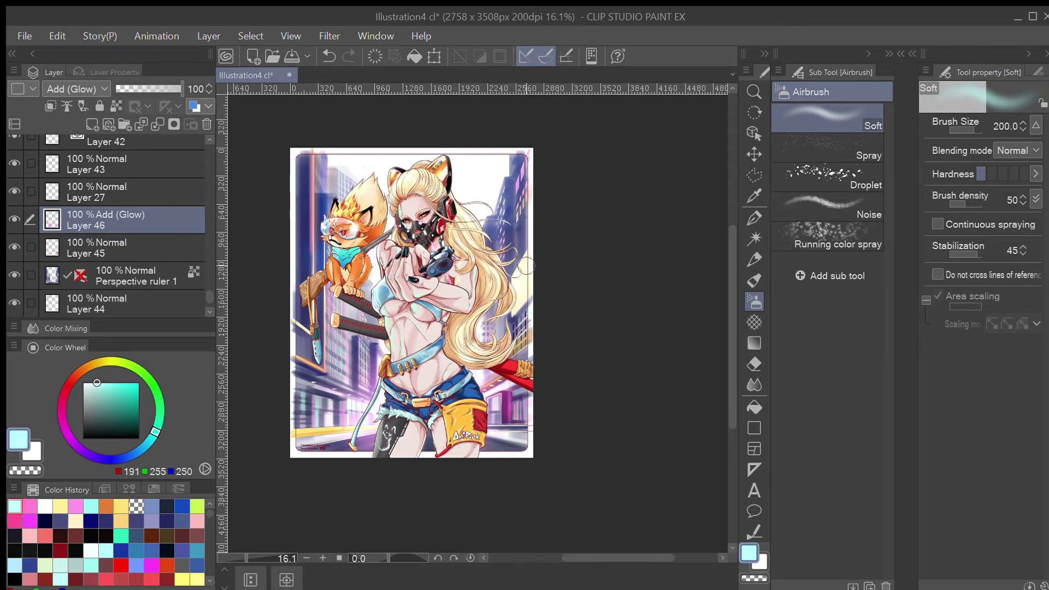
mouse_move(528, 253)
left_mouse_down()
mouse_move(513, 312)
mouse_move(528, 292)
left_mouse_up()
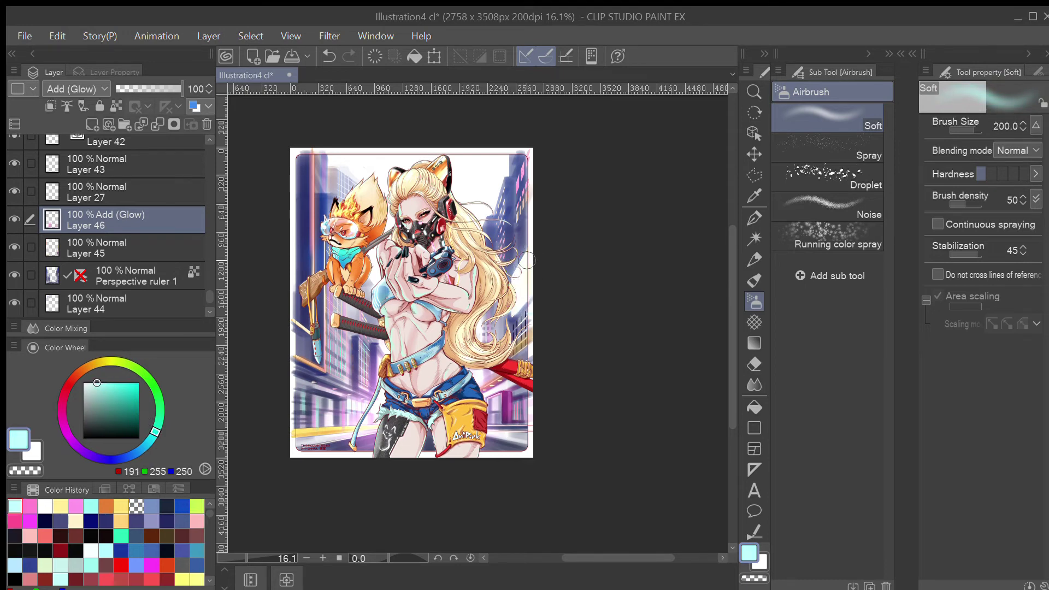
- Airbrush a light pink (255, 191, 236) glow on the upper-right building at size 120
key("bracketleft")
key("bracketleft")
left_click(62, 421)
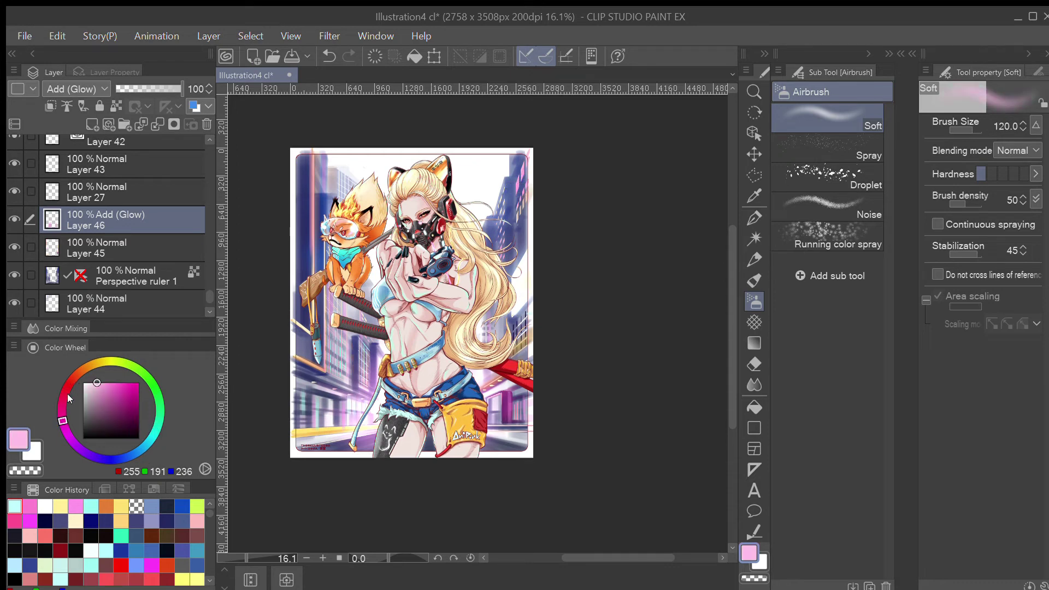
left_click_drag(514, 181, 518, 198)
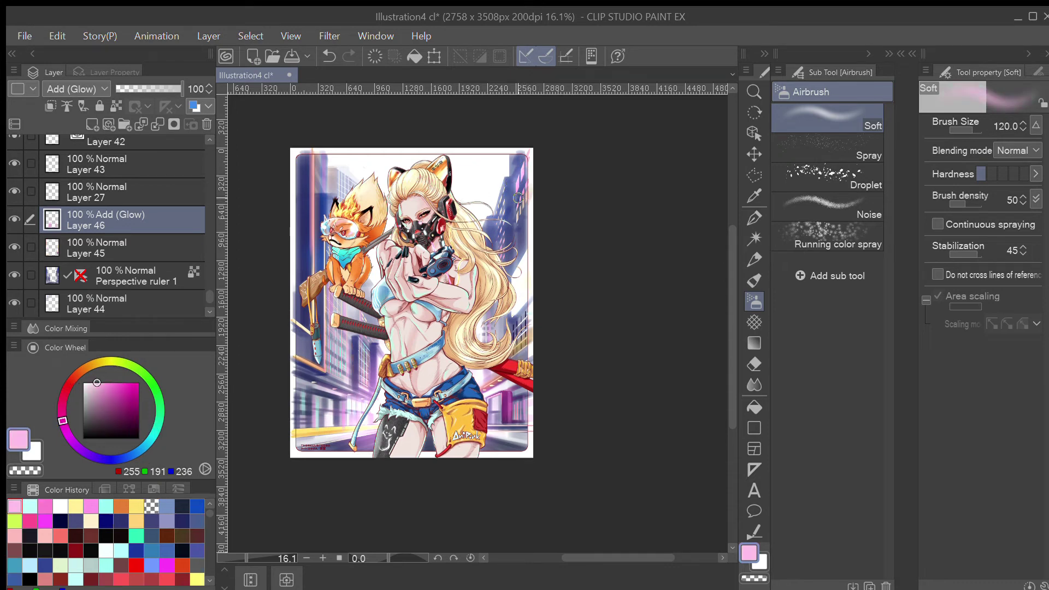
- Try to airbrush a light pink glow down the upper-left building's edge at sizes 120 and 60
left_click_drag(316, 164, 313, 249)
key("ctrl+z")
key("bracketleft")
key("bracketleft")
key("bracketleft")
key("bracketleft")
mouse_move(314, 157)
left_mouse_down()
mouse_move(314, 328)
mouse_move(313, 284)
left_mouse_up()
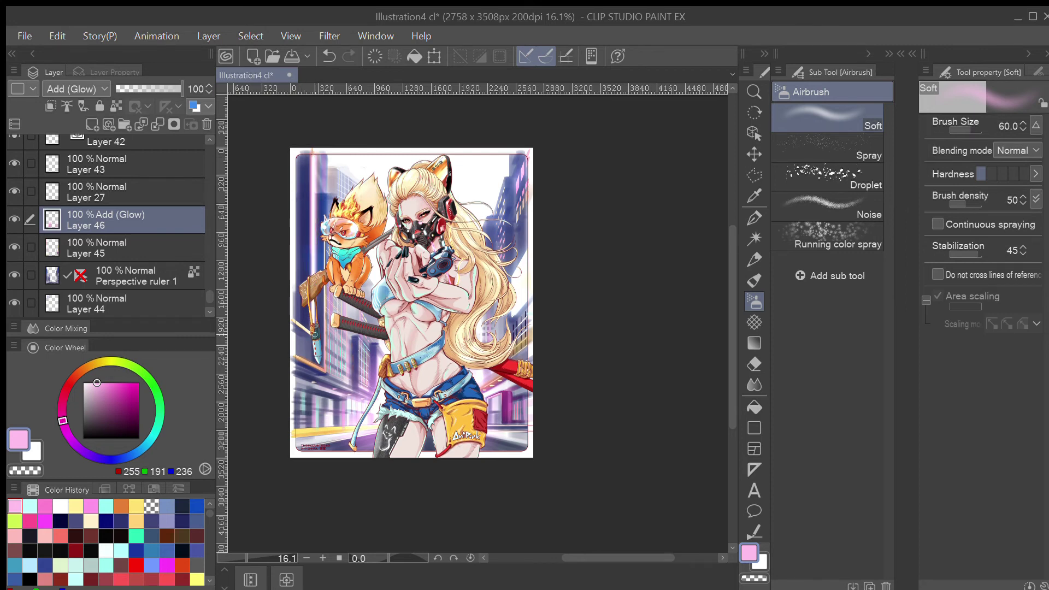
key("ctrl+z")
- Airbrush thin light pink (255, 191, 236) glow lines along the left building's edges at size 40, undoing the last stroke
key("bracketleft")
key("bracketleft")
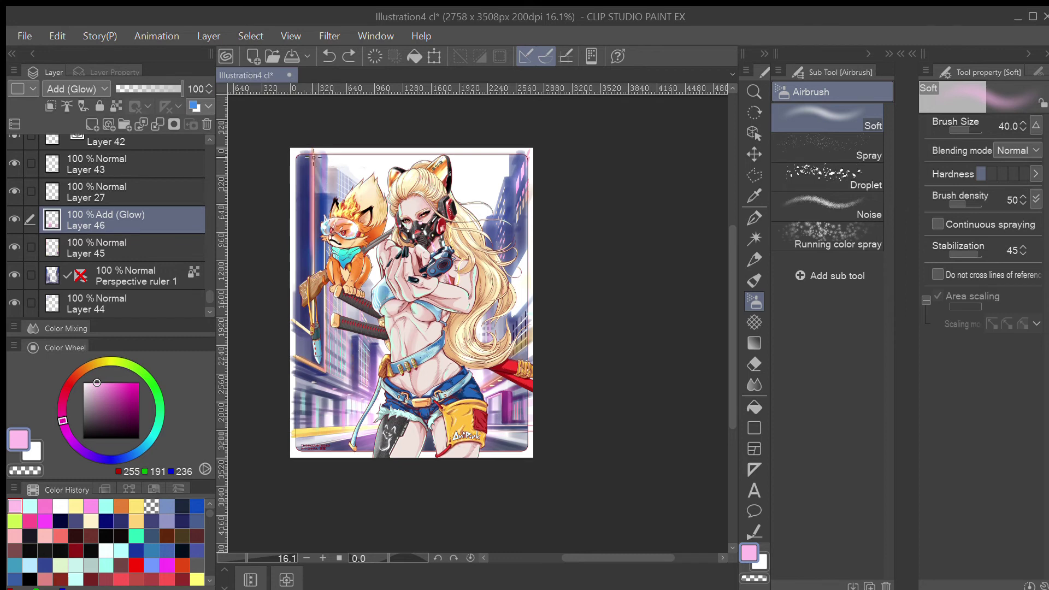
mouse_move(313, 155)
left_mouse_down()
mouse_move(313, 339)
mouse_move(308, 331)
left_mouse_up()
left_click(298, 359)
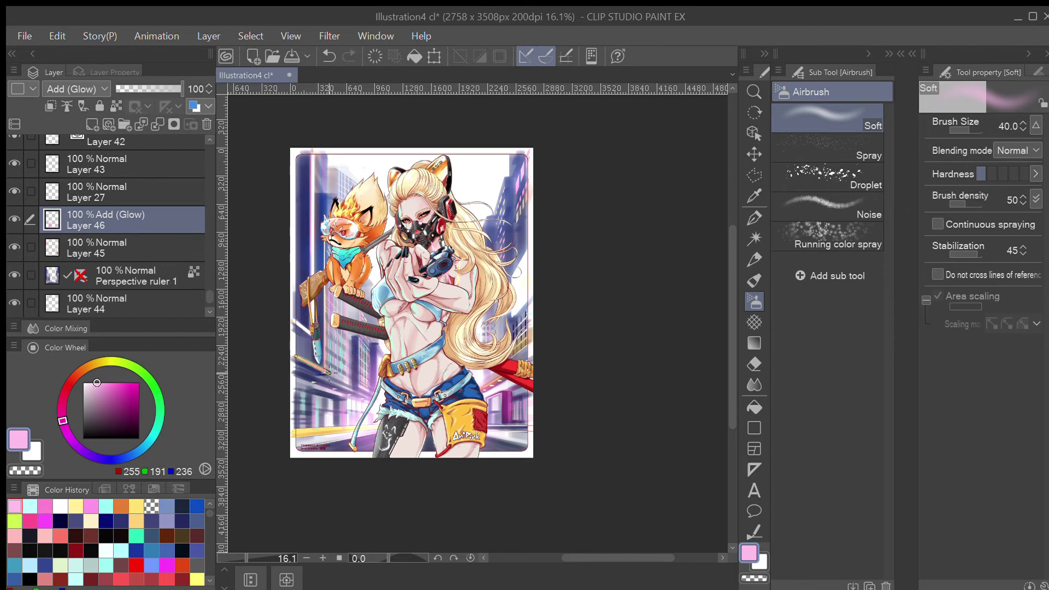
left_click(326, 371, "shift")
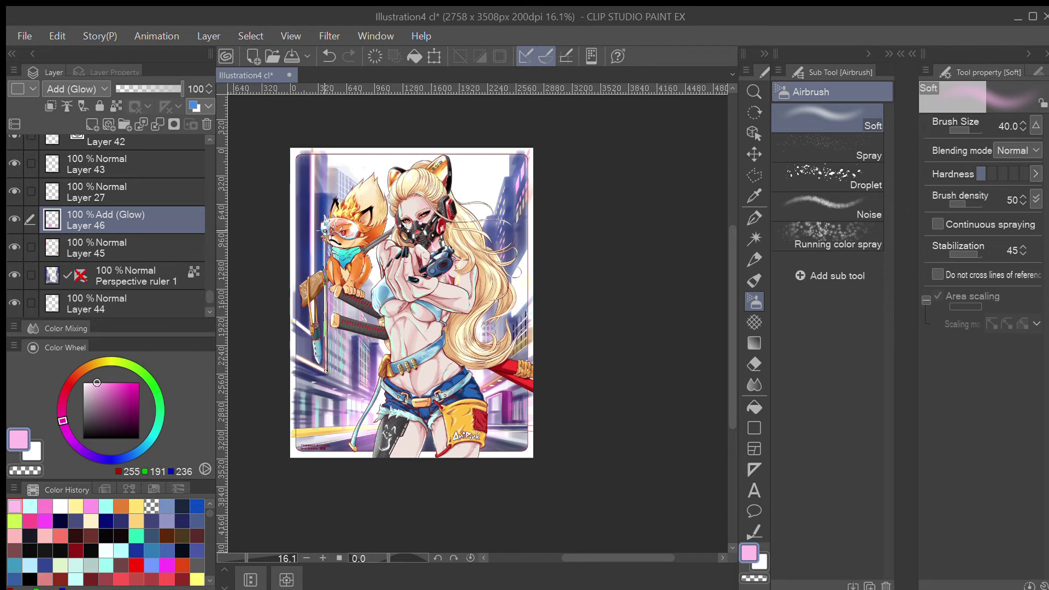
left_click(326, 220, "shift")
left_click_drag(347, 343, 348, 376)
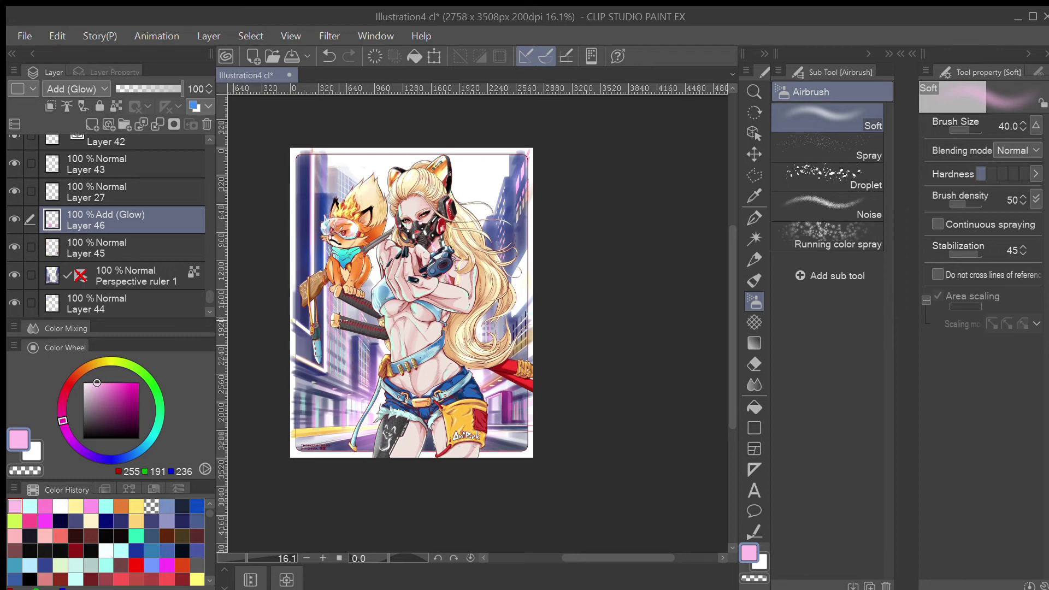
key("ctrl+z")
- Turn on the perspective ruler and airbrush light pink glow strokes along the lower-left buildings and street, using sizes 40 and 60
left_click(26, 274)
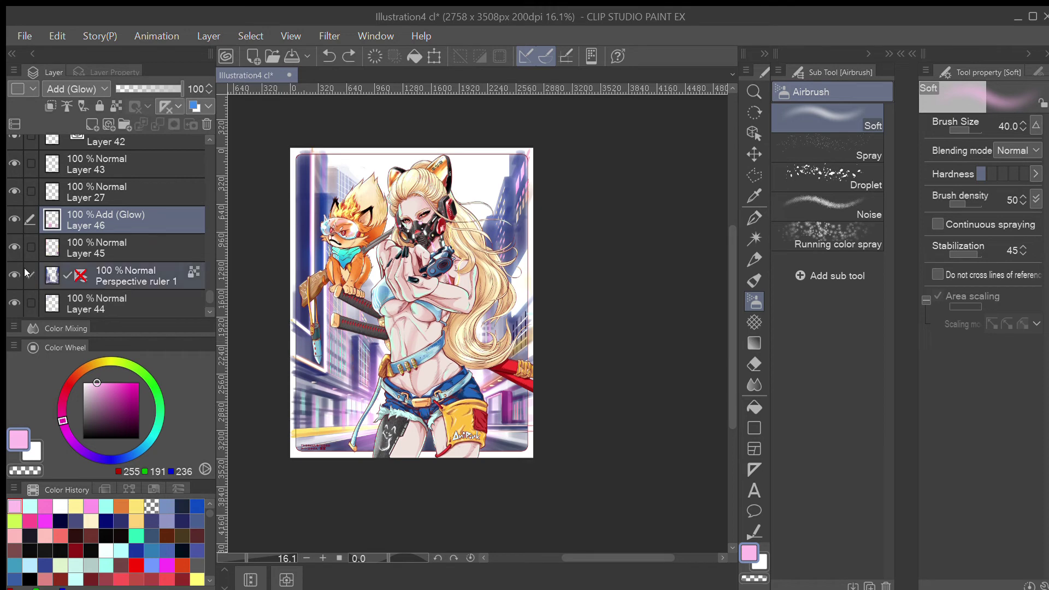
left_click(80, 275)
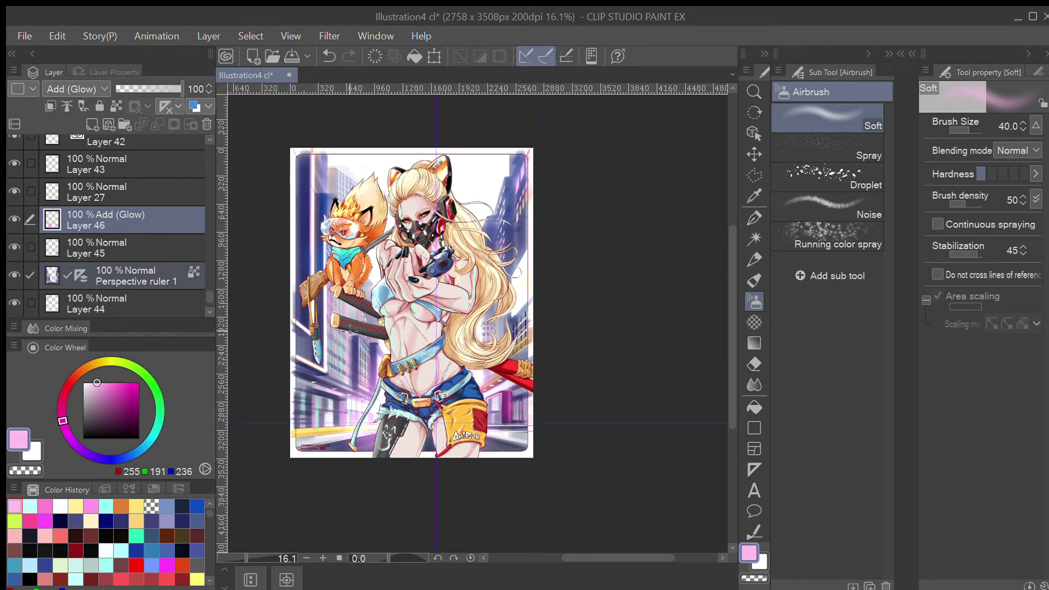
left_click_drag(337, 306, 336, 372)
mouse_move(362, 337)
left_mouse_down()
mouse_move(363, 387)
mouse_move(368, 356)
mouse_move(370, 379)
mouse_move(352, 429)
mouse_move(357, 382)
mouse_move(359, 418)
mouse_move(350, 400)
mouse_move(318, 429)
left_mouse_up()
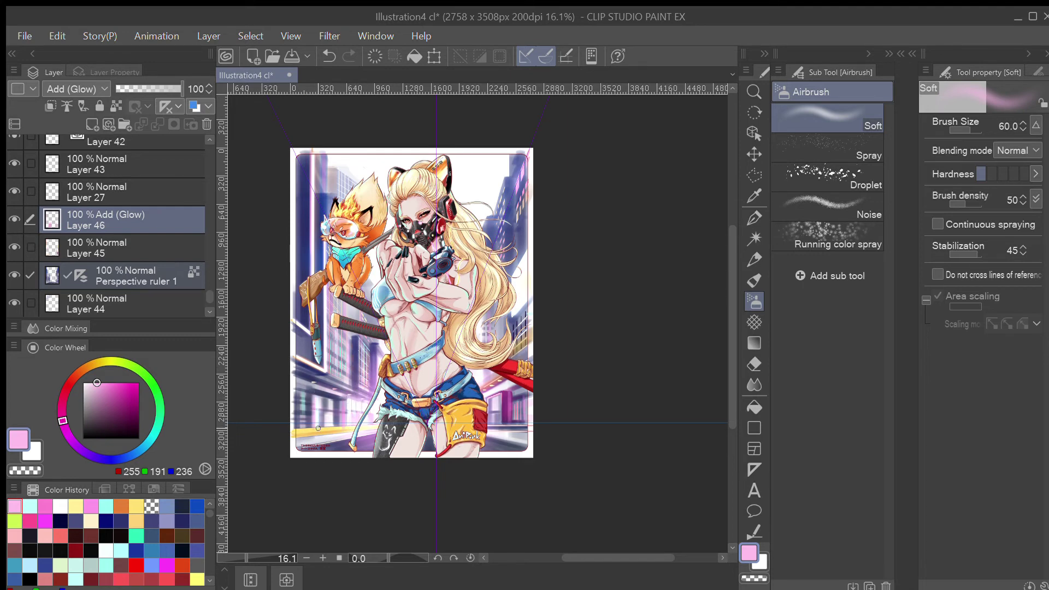
left_click_drag(303, 379, 335, 390)
key("ctrl+z")
left_click(315, 382)
left_click(337, 390)
scroll(332, 374, "up", 2)
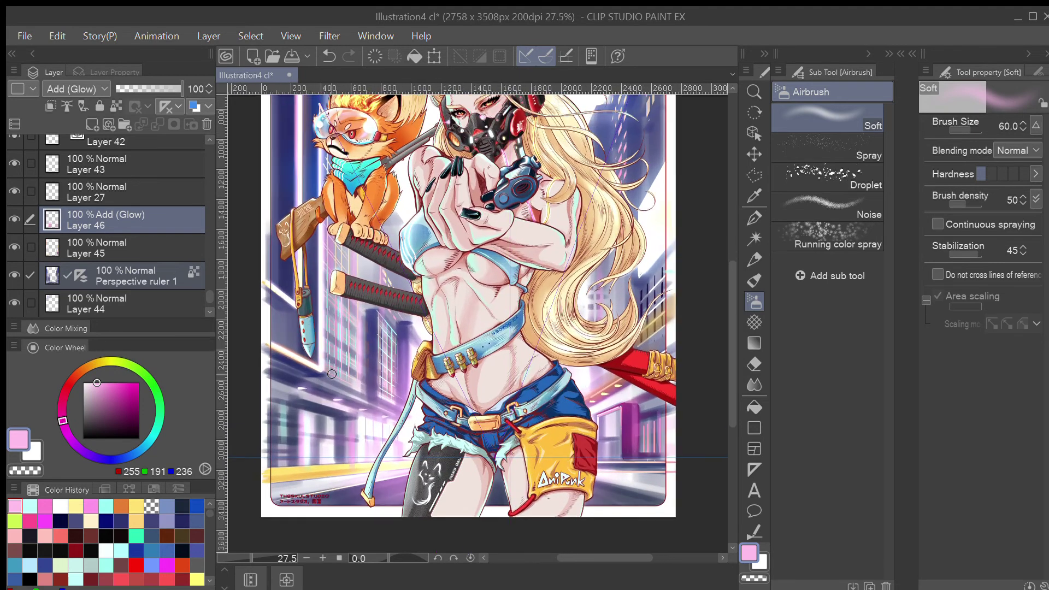
- Switch to the Ellipse selection tool and turn off the perspective ruler
left_click(26, 273)
left_click(754, 427)
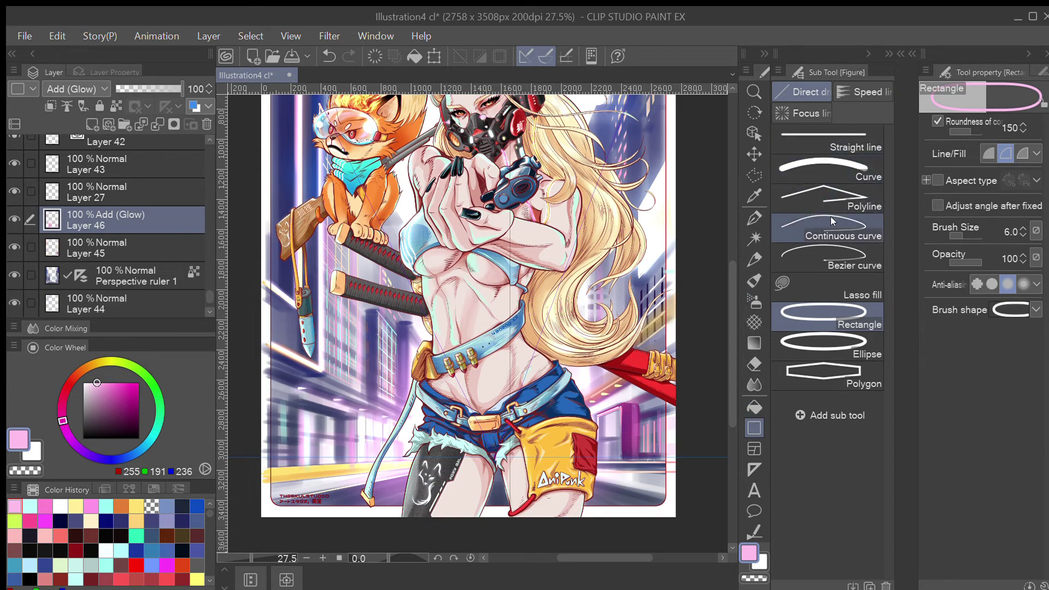
left_click(754, 173)
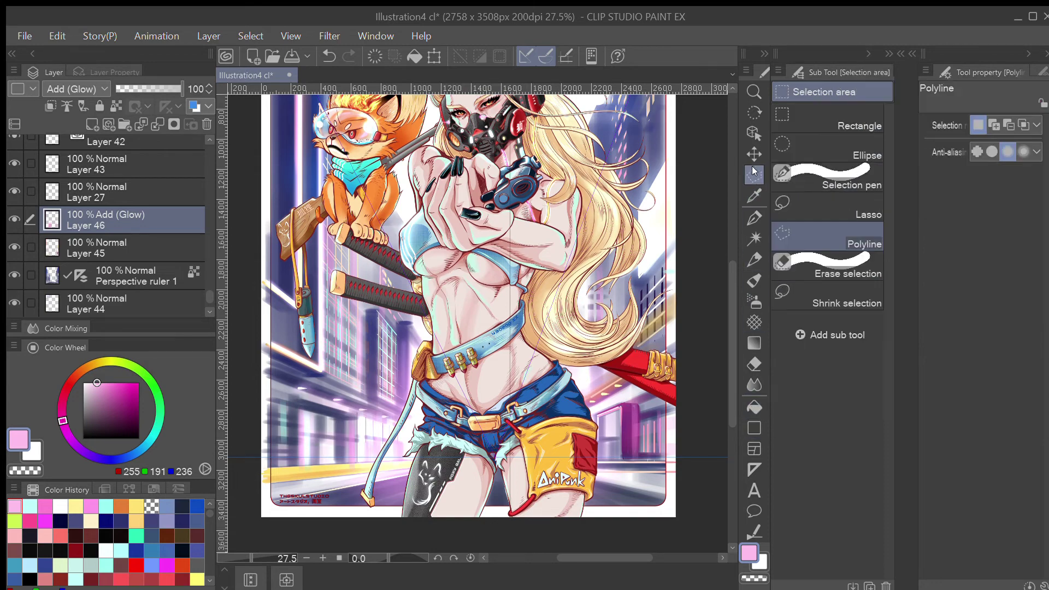
left_click(825, 146)
left_click_drag(294, 384, 309, 391)
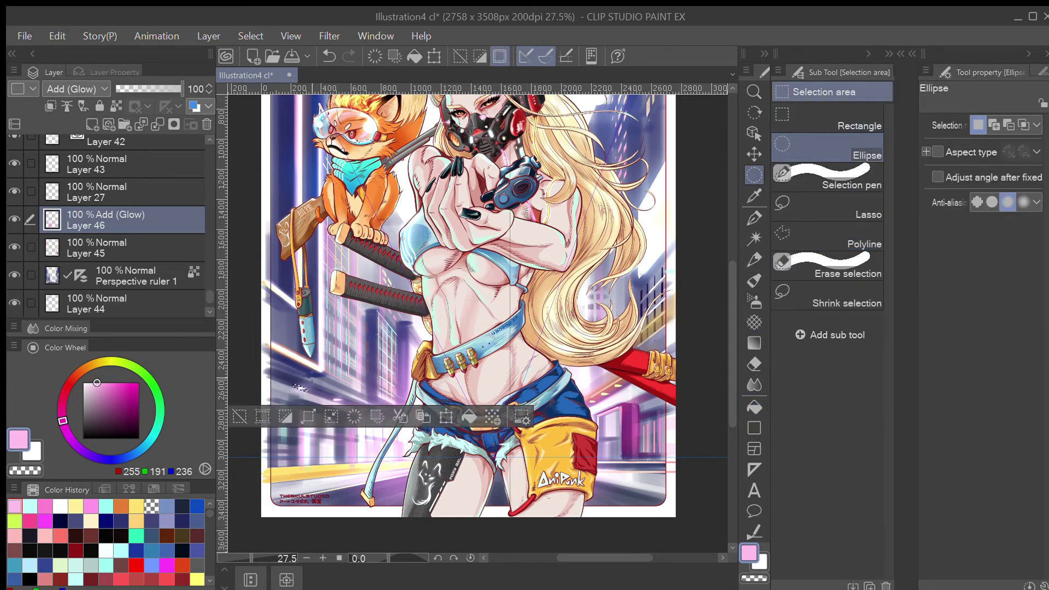
left_click(323, 381)
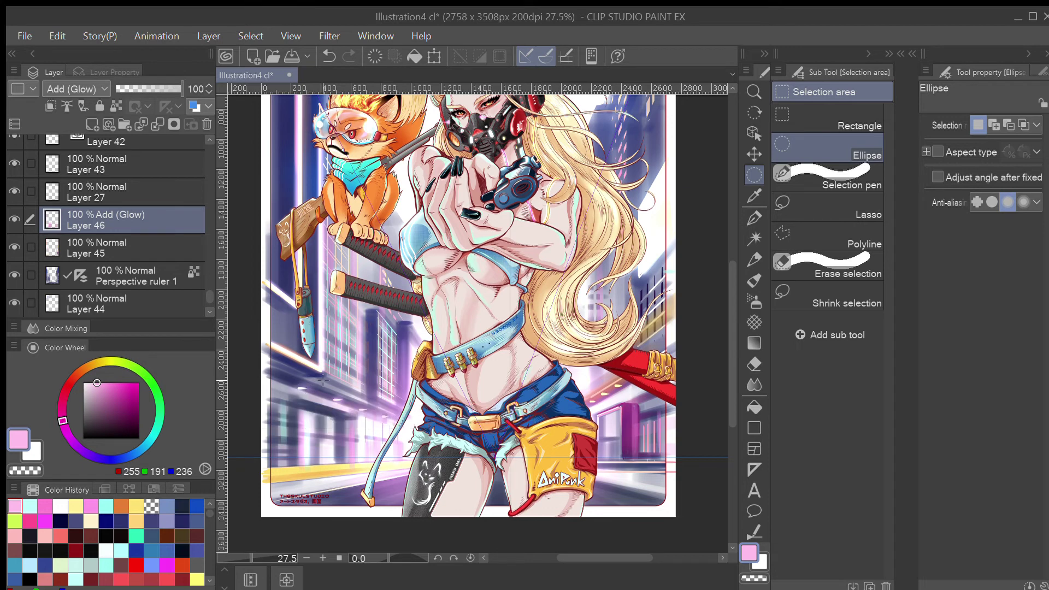
left_click(73, 269)
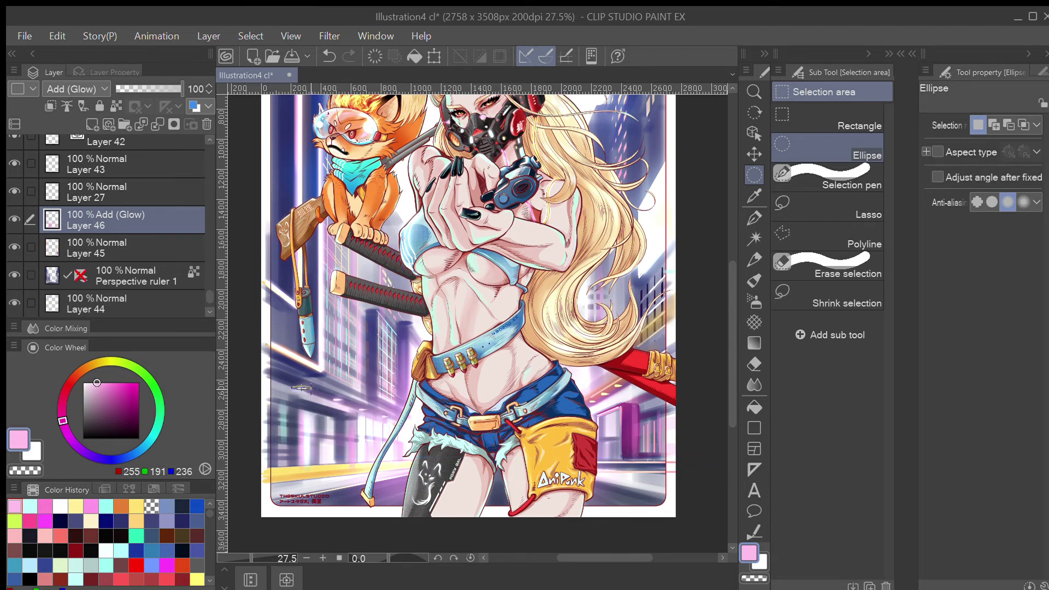
- Select small flat ellipses above the street left of the legs and fill them with pale yellow (255, 255, 191) as lights
left_click_drag(294, 384, 309, 391)
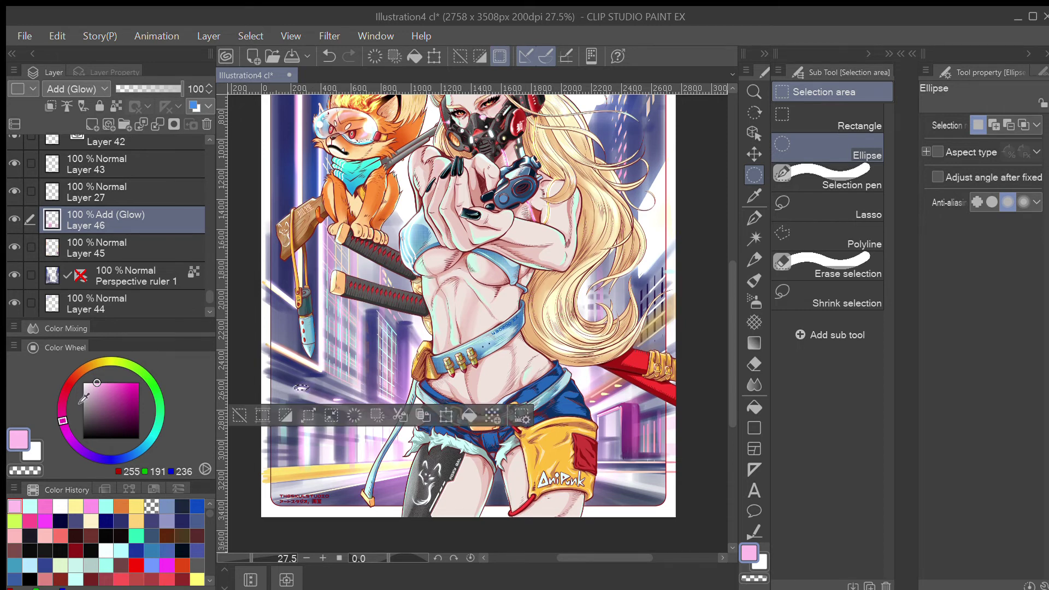
left_click(108, 361)
left_click(469, 415)
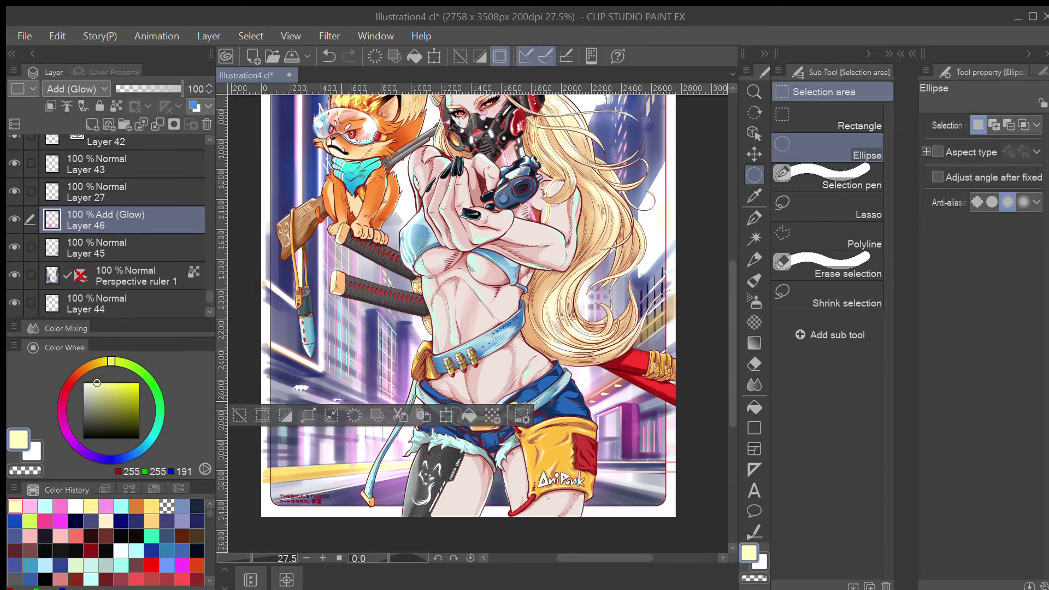
left_click_drag(329, 397, 390, 418)
left_click(469, 427)
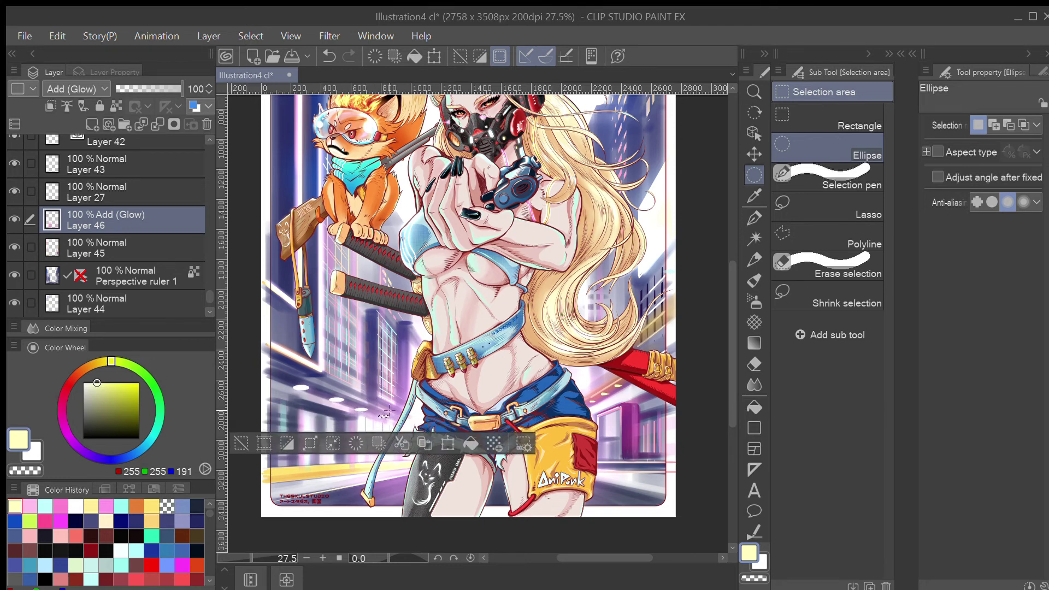
left_click(474, 436)
key("ctrl+d")
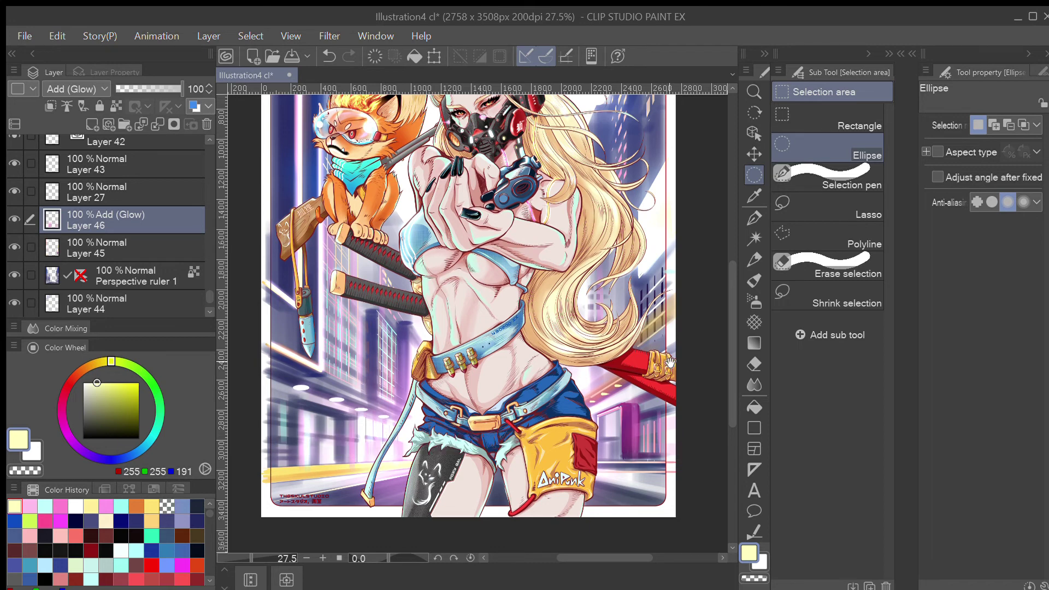
- Add matching pale yellow elliptical lights between the shorts and the red scabbard on the right side, and clear the selection
left_click_drag(671, 363, 571, 352)
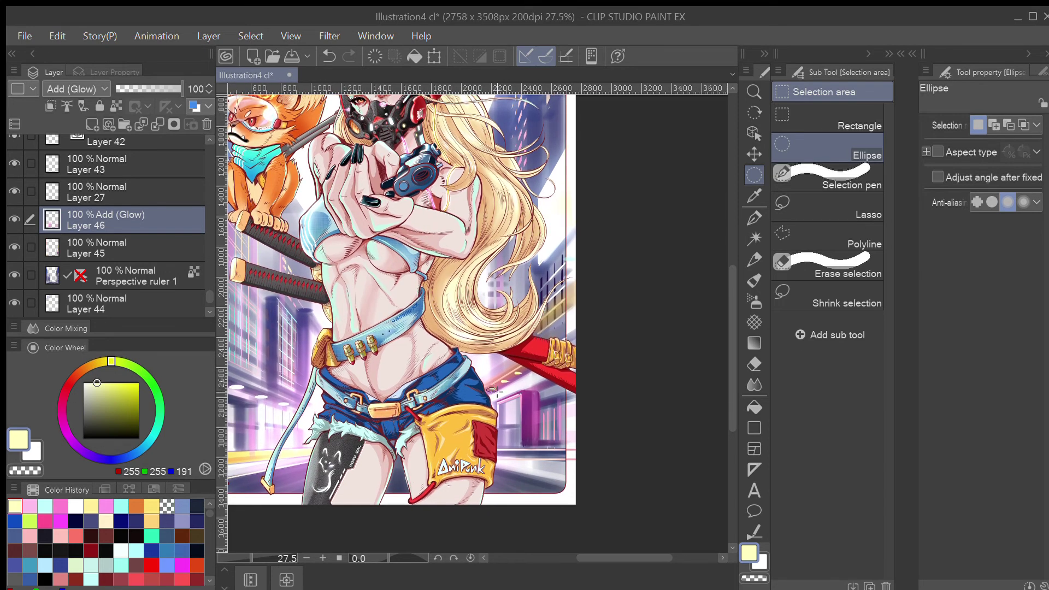
left_click_drag(493, 389, 518, 373)
left_click(588, 410)
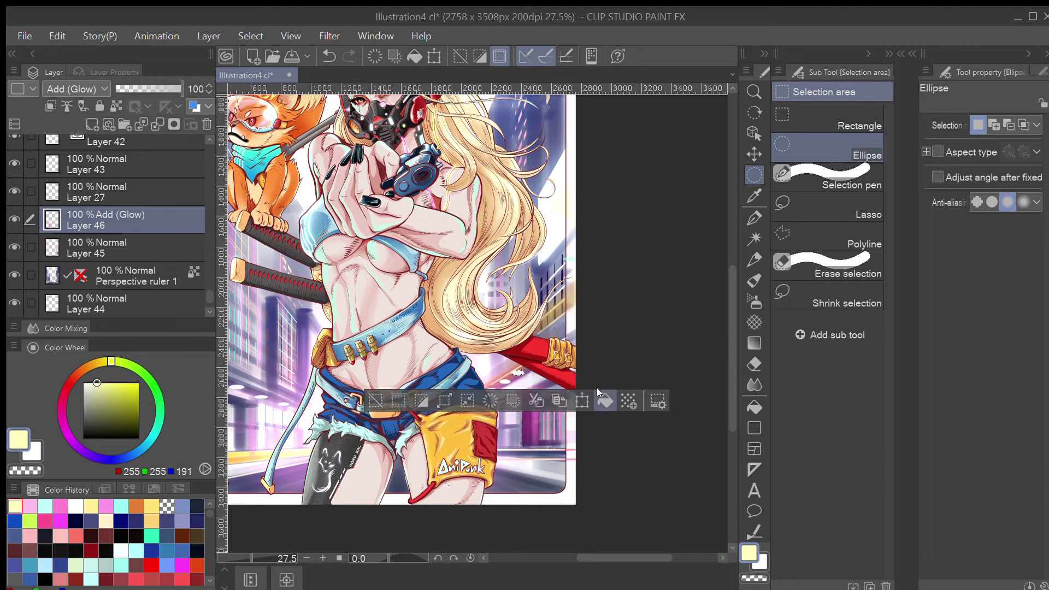
scroll(580, 388, "down", 2)
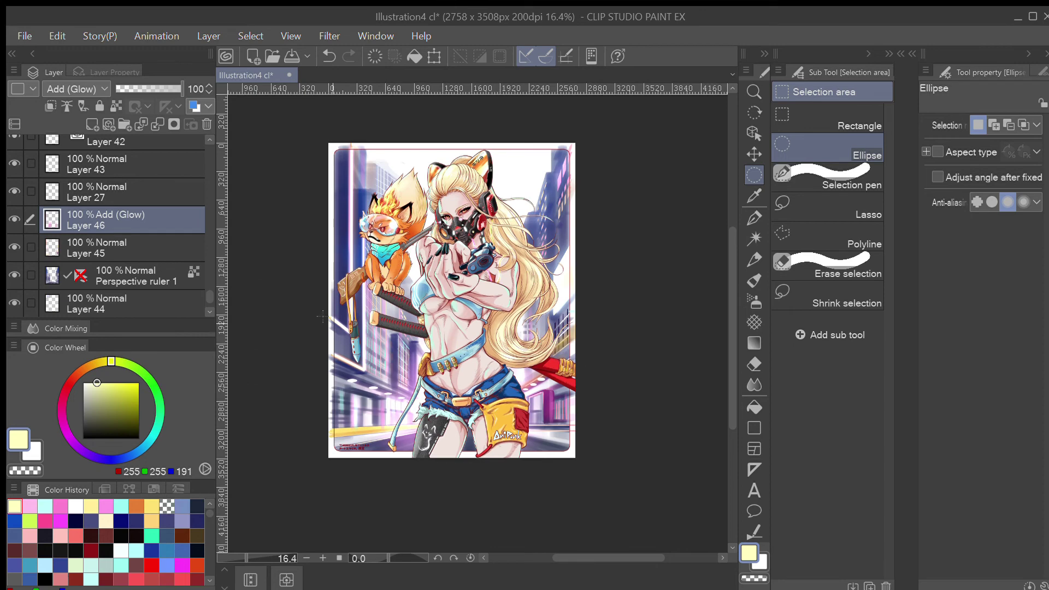
- Merge Layer 45 and Layer 46, and add a new layer above with Add (Glow) blending
left_click(136, 247, "ctrl")
key("shift+alt+e")
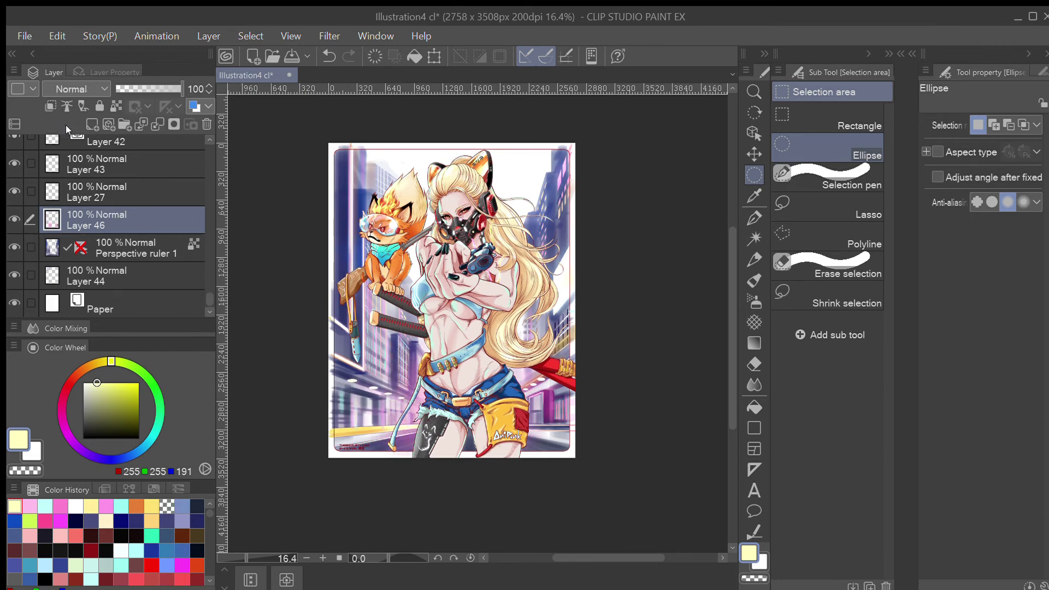
left_click(92, 125)
left_click(82, 300)
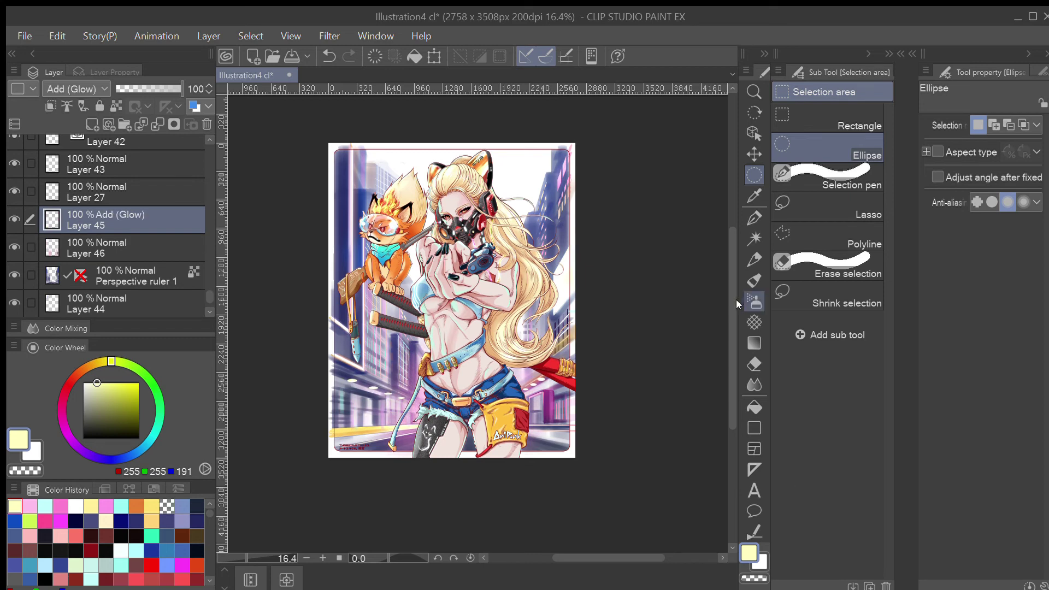
- Airbrush a light cyan (191, 255, 239) glow around the yellow lights left of the legs with the Soft airbrush at size 60
left_click(754, 302)
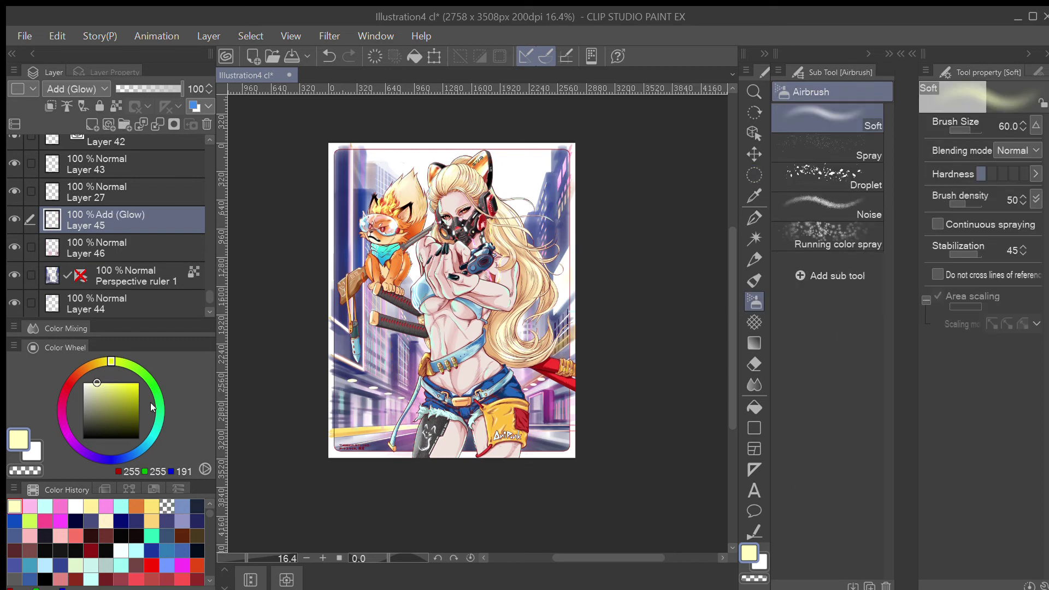
left_click(158, 422)
scroll(348, 397, "up", 5)
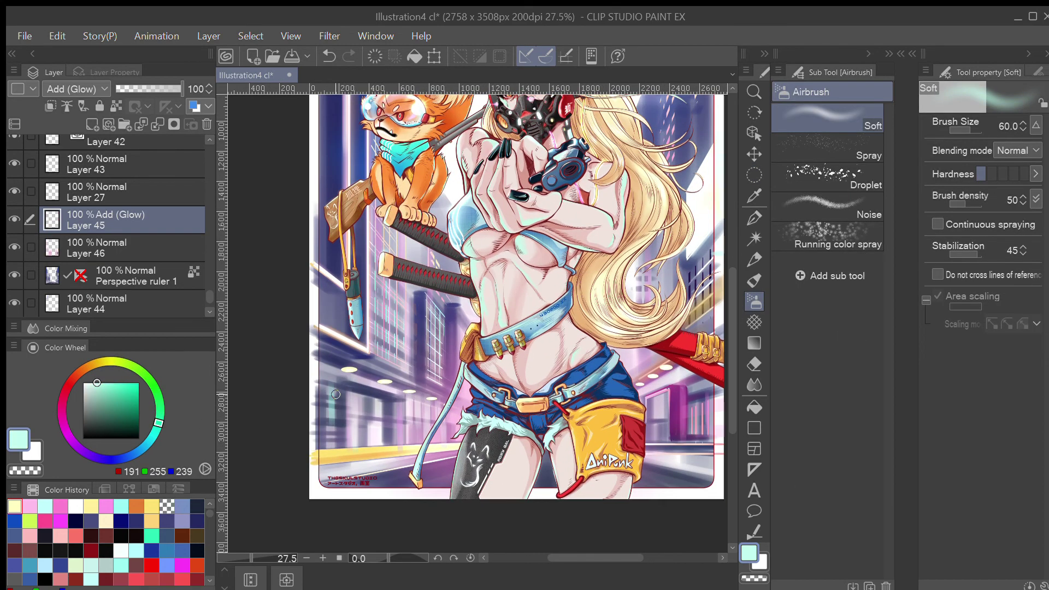
left_click_drag(340, 370, 427, 399)
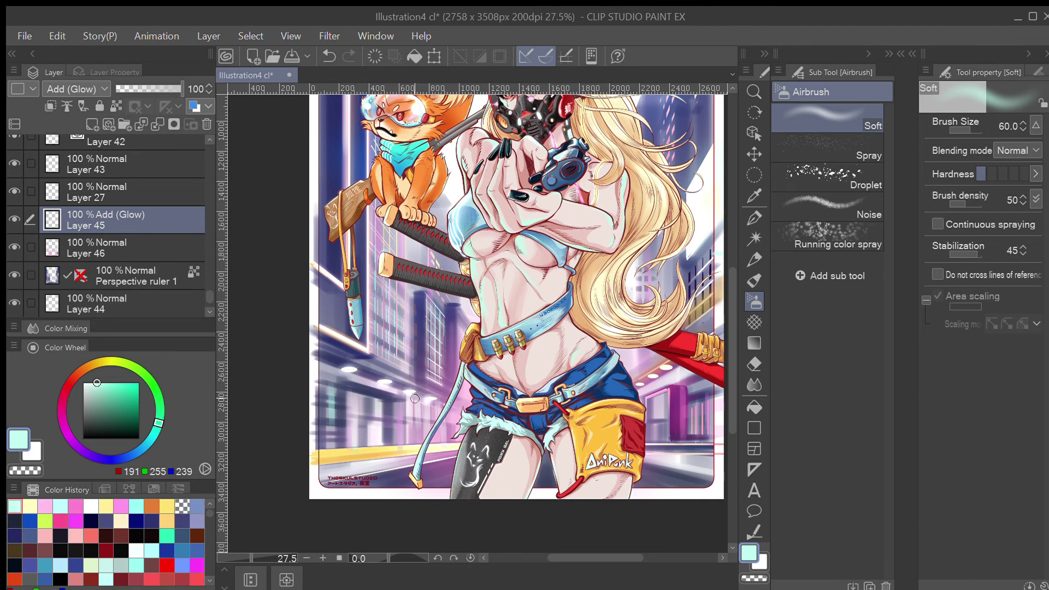
- Airbrush light cyan glows at size 40 over the lower buildings on both sides of the legs, undoing unwanted strokes
mouse_move(652, 377)
left_mouse_down()
mouse_move(670, 367)
mouse_move(645, 380)
mouse_move(662, 404)
left_mouse_up()
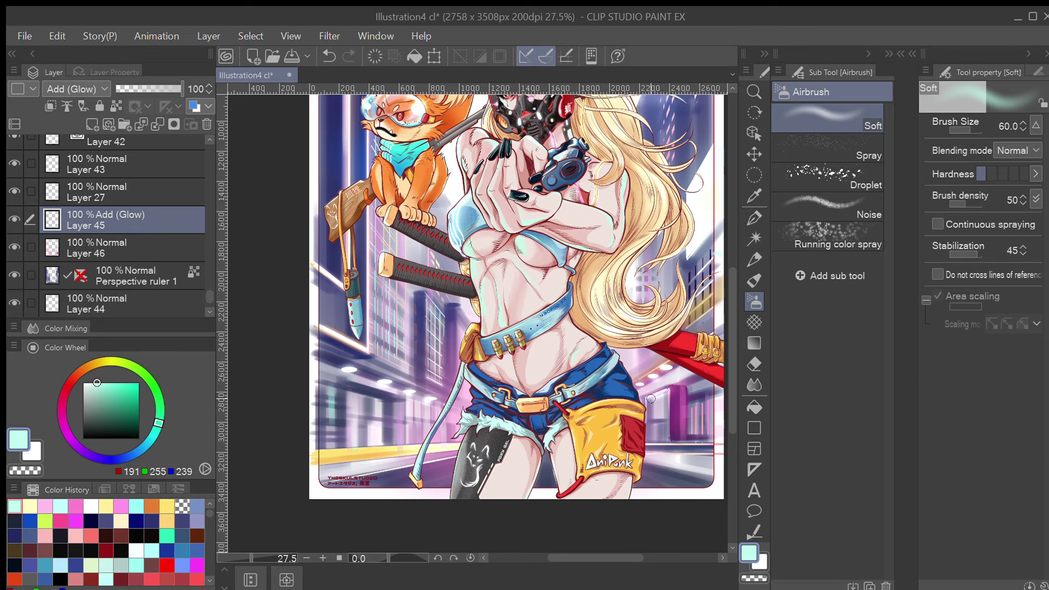
key("ctrl+z")
mouse_move(646, 402)
left_mouse_down()
mouse_move(669, 389)
mouse_move(670, 434)
mouse_move(669, 403)
mouse_move(694, 416)
mouse_move(693, 443)
mouse_move(708, 415)
left_mouse_up()
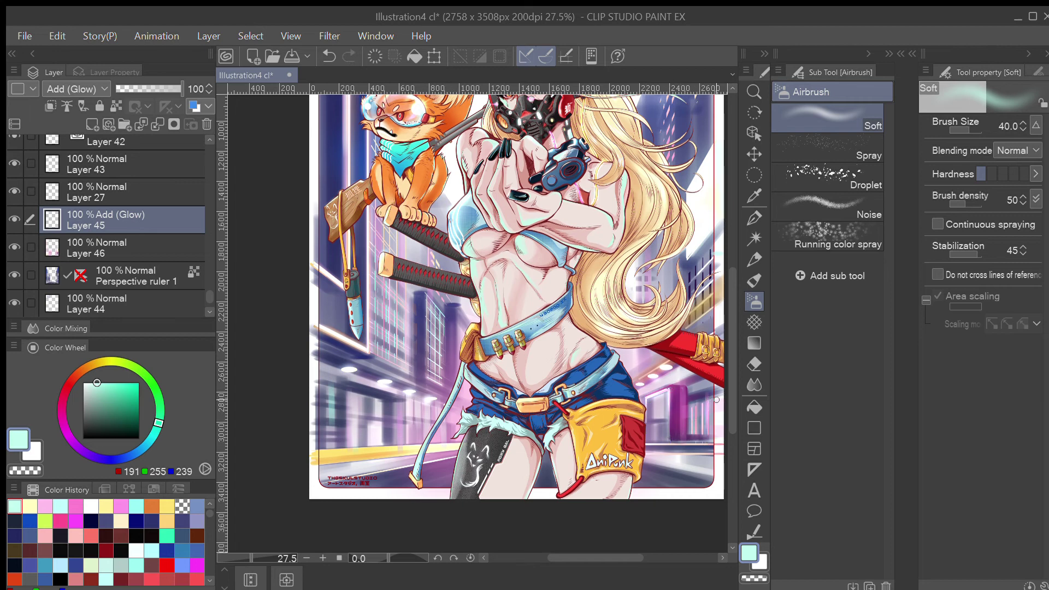
mouse_move(328, 395)
left_mouse_down()
mouse_move(327, 436)
mouse_move(344, 400)
mouse_move(409, 408)
mouse_move(381, 420)
mouse_move(351, 395)
mouse_move(381, 446)
left_mouse_up()
left_click_drag(358, 396, 355, 405)
key("ctrl+z")
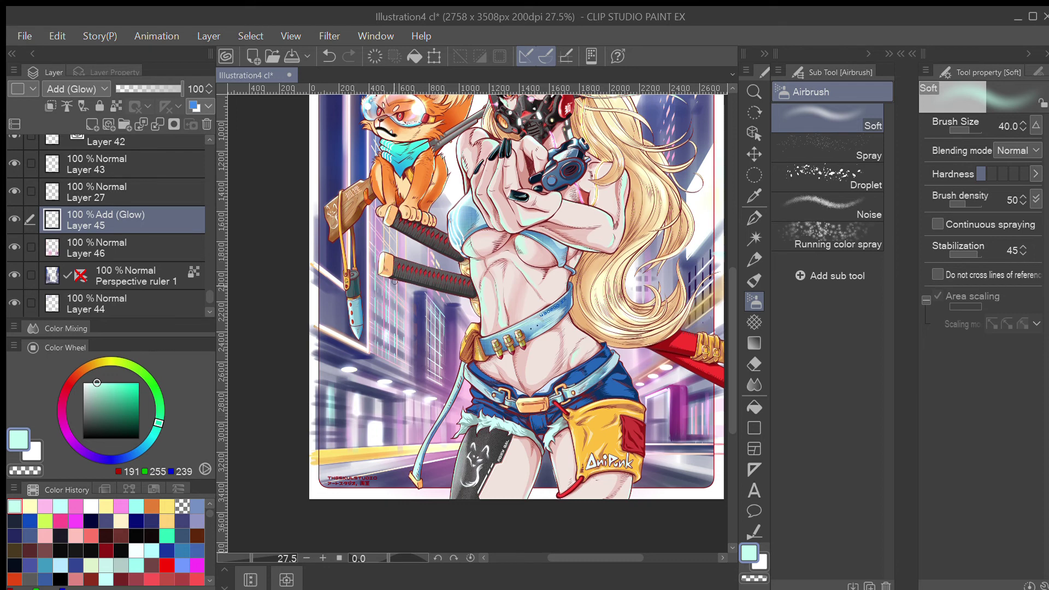
- Airbrush vertical light cyan glow strokes on the left buildings around the hanging knife, undoing the last stroke
left_click_drag(388, 293, 386, 349)
left_click_drag(373, 216, 367, 330)
left_click_drag(326, 294, 339, 320)
key("ctrl+z")
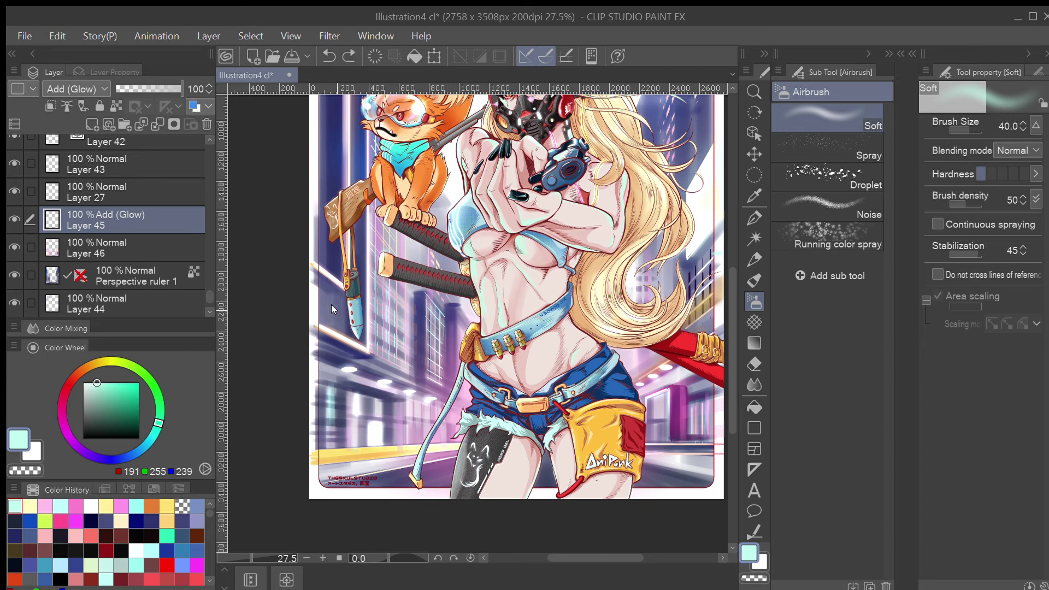
- Turn the perspective ruler back on and try the Hard eraser at size 200 on the left building
left_click(30, 275)
left_click(71, 273)
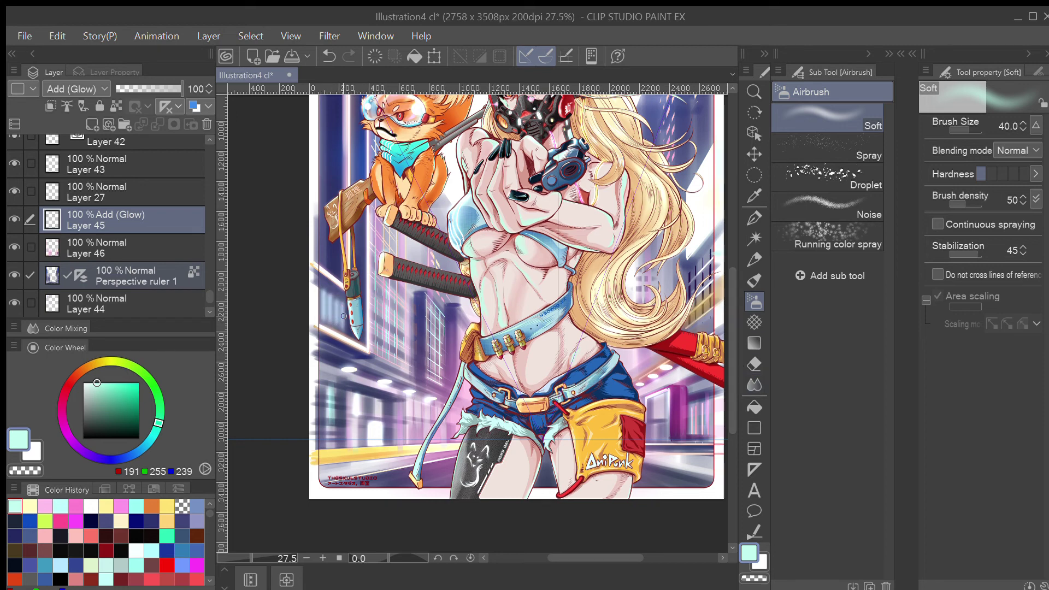
left_click(755, 363)
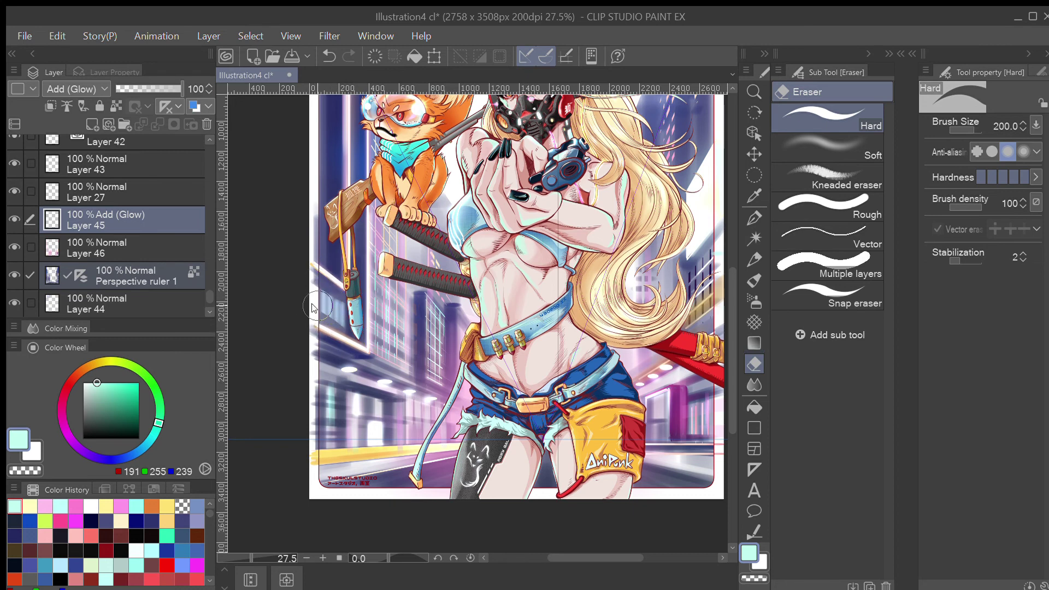
key("ctrl+z")
- Erase stray light cyan glow around the left buildings using the G-pen with transparent colour at size 70
key("p")
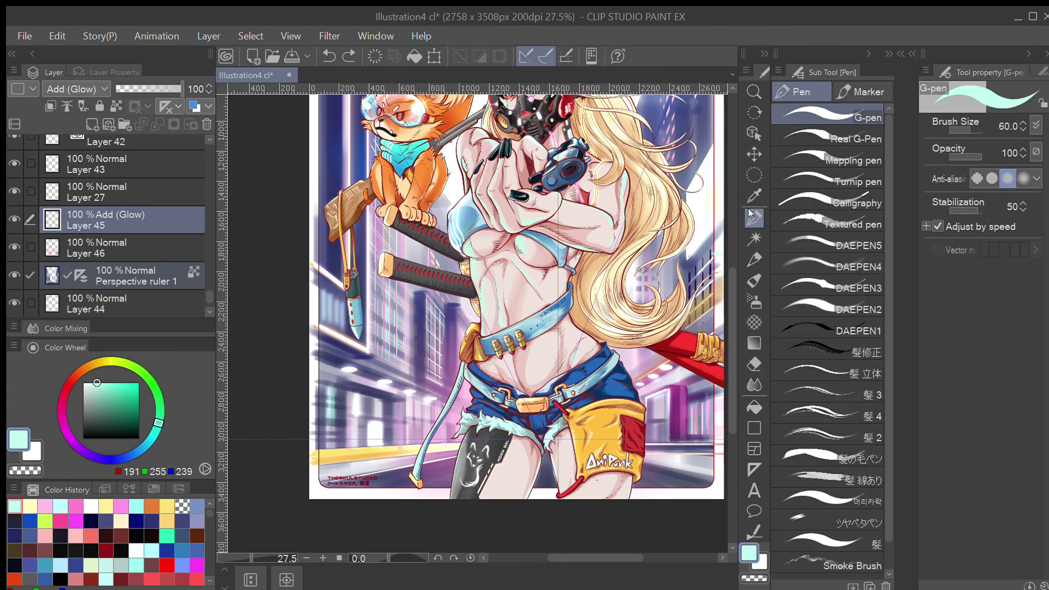
key("bracketright")
key("bracketright")
key("bracketright")
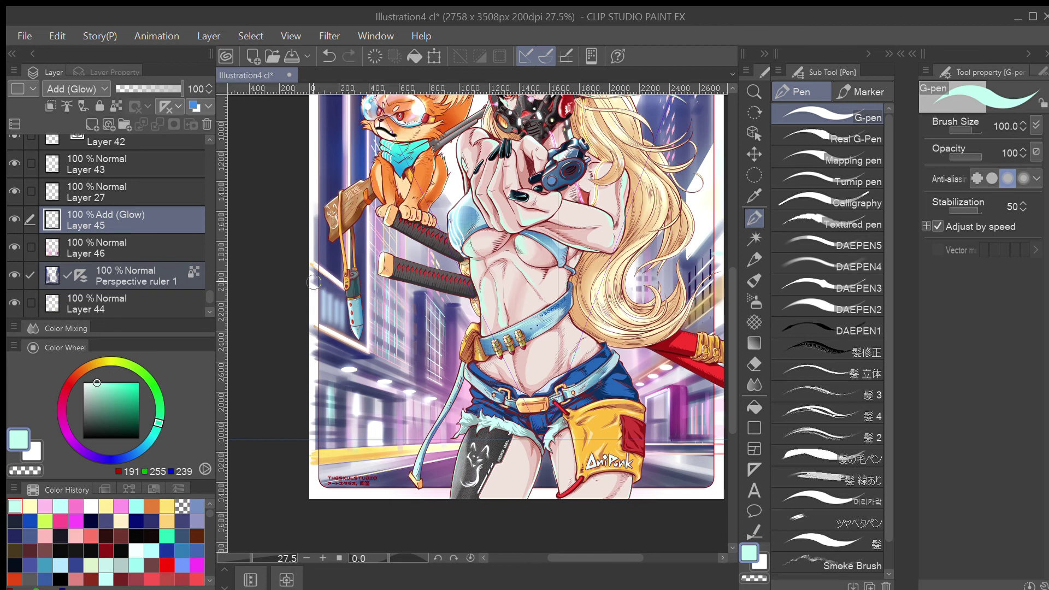
key("c")
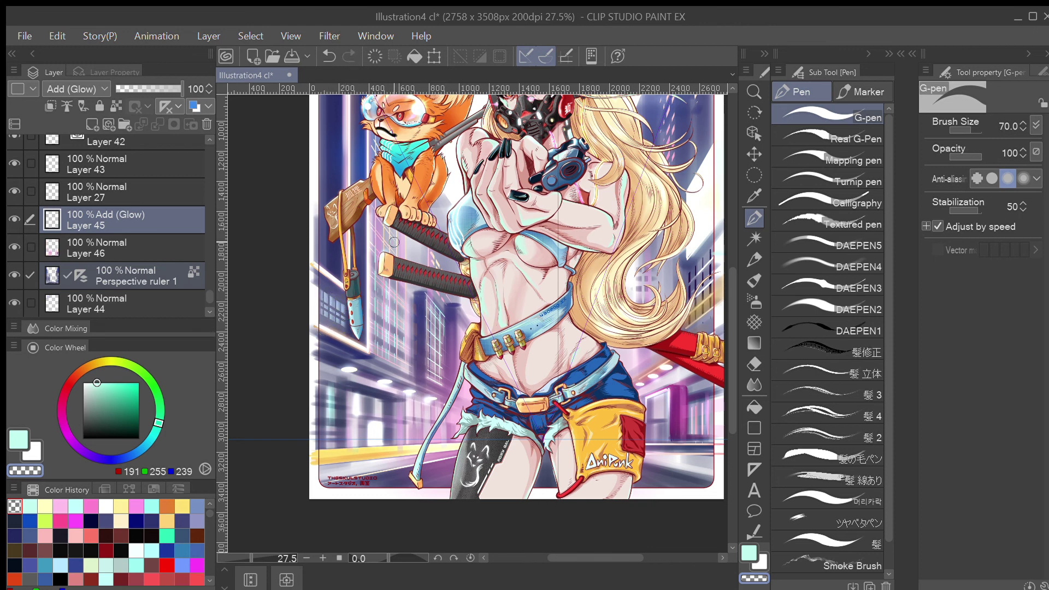
scroll(394, 241, "down", 4)
scroll(394, 242, "up", 3)
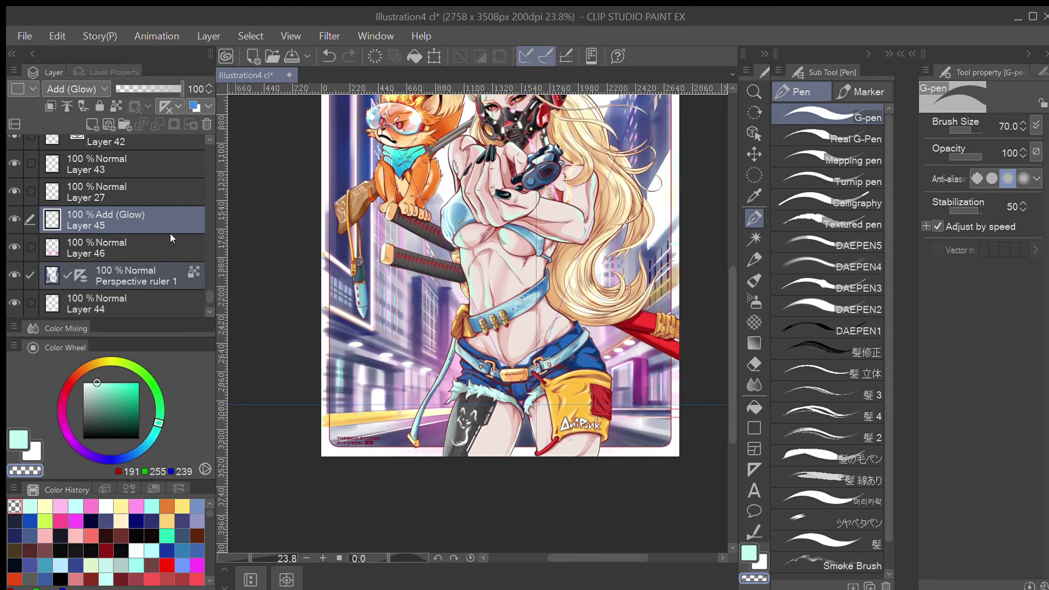
- Add a Color dodge layer above the cyan glow layer and ready the Soft airbrush at size 100 in light yellow (255, 249, 191)
key("b")
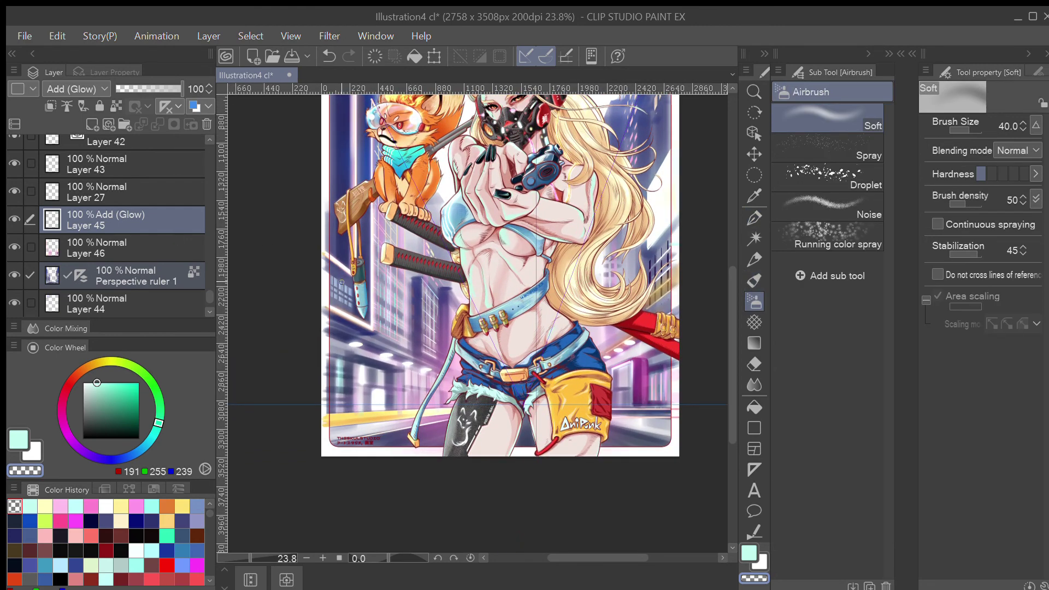
key("bracketright")
key("bracketright")
key("bracketright")
left_click(90, 125)
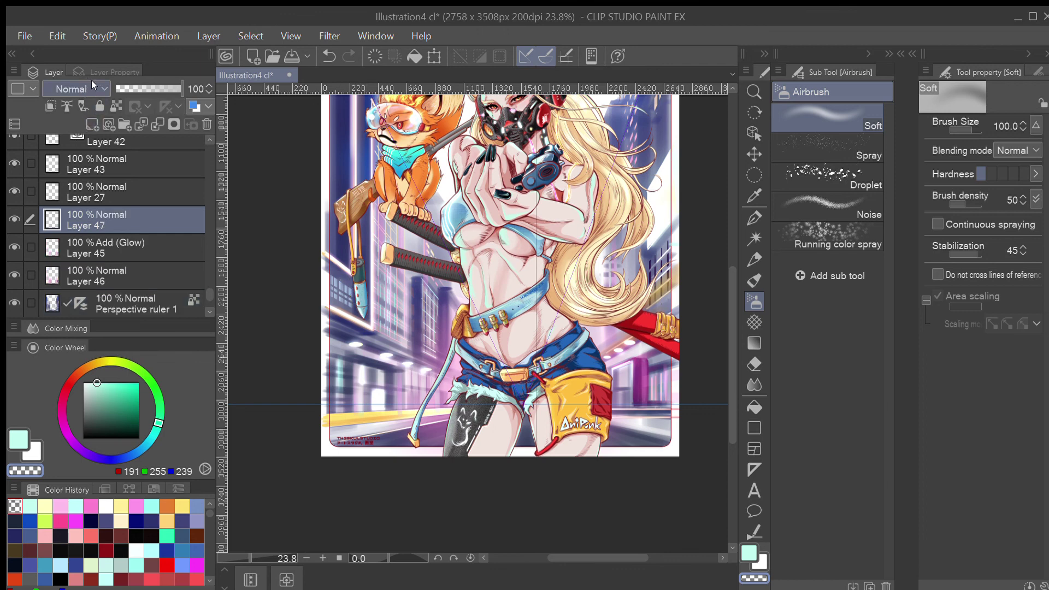
left_click(84, 244)
left_click(106, 362)
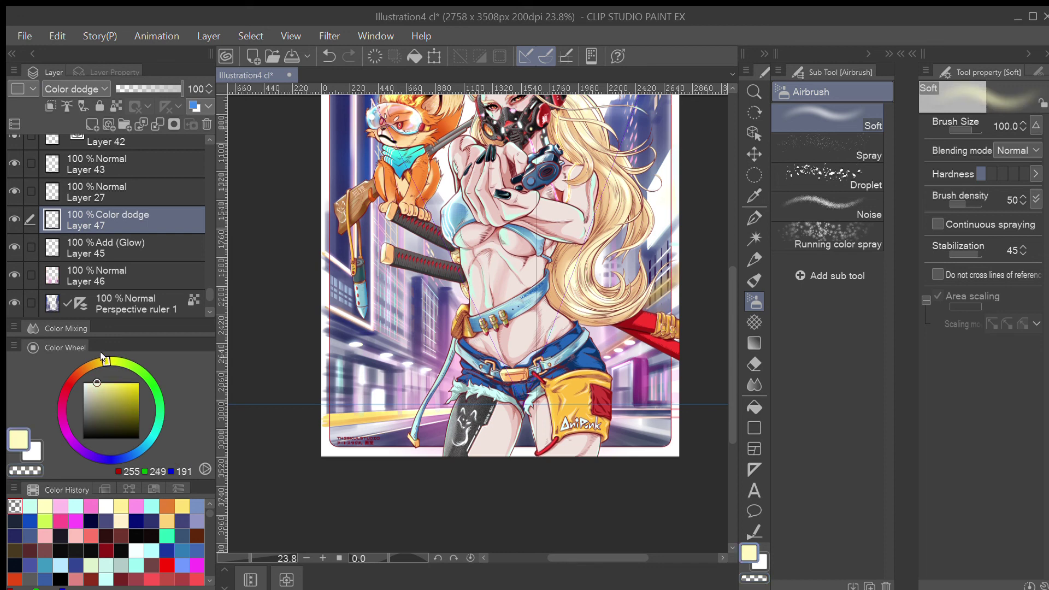
- Test light yellow strokes beside the hanging knife at size 170 with the layer clipped, then unclip it and set it to Add (Glow)
left_click(45, 100)
left_click(345, 279)
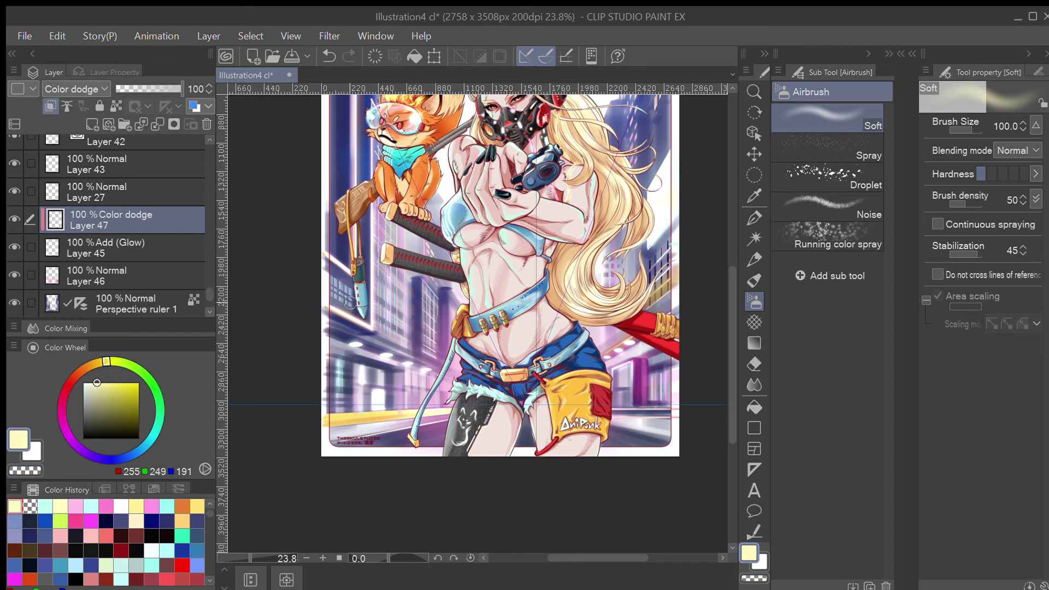
key("bracketright")
key("bracketright")
key("bracketright")
left_click_drag(350, 280, 367, 268)
left_click(83, 296)
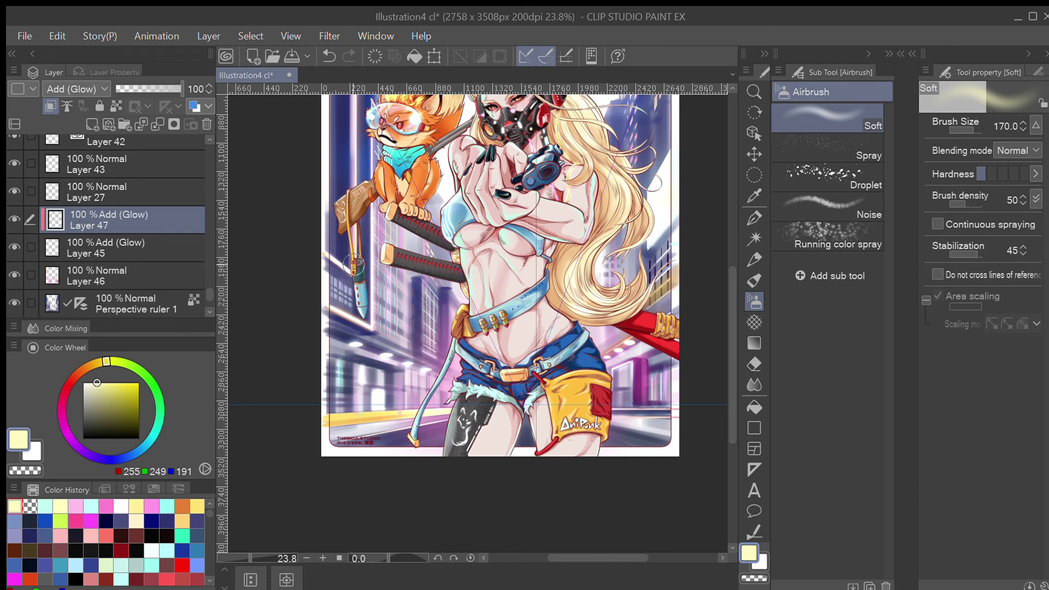
left_click(50, 106)
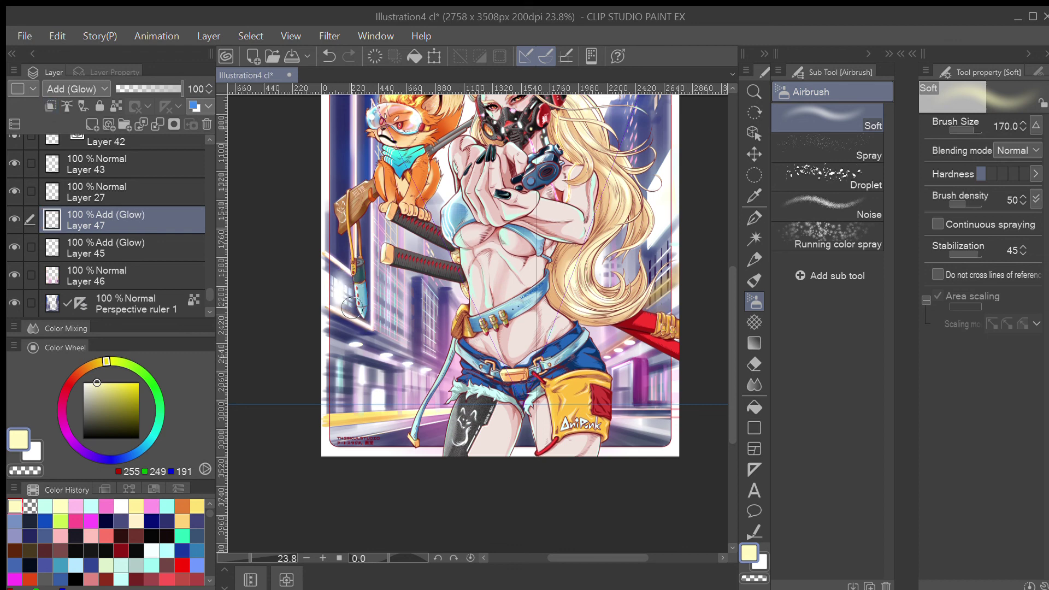
- Undo the last stroke and airbrush light yellow glow over the left buildings around the knife, reducing the brush to size 80
key("ctrl+z")
left_click_drag(342, 286, 407, 342)
key("bracketleft")
key("bracketleft")
key("bracketleft")
key("bracketleft")
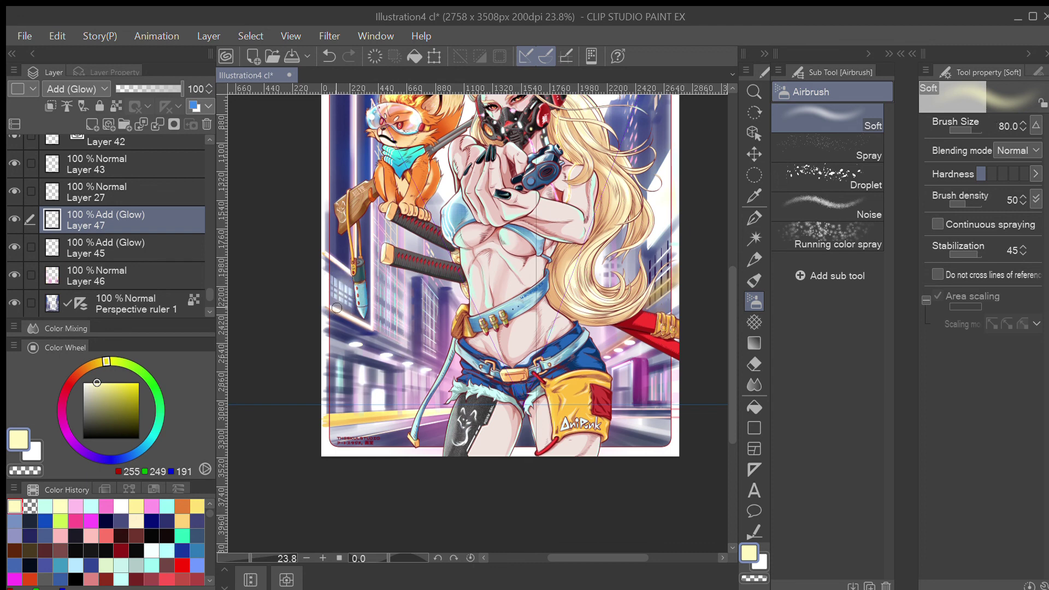
left_click_drag(336, 306, 380, 333)
- Reduce the Soft airbrush to size 60 and compare the whole illustration with and without the last light yellow stroke
left_click_drag(374, 219, 393, 298)
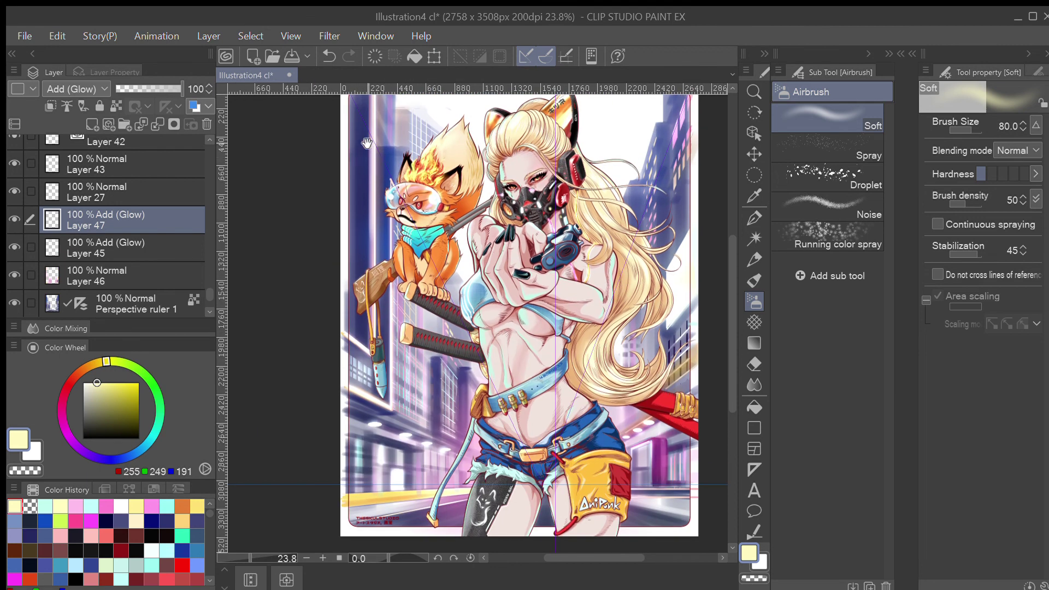
scroll(368, 222, "down", 3)
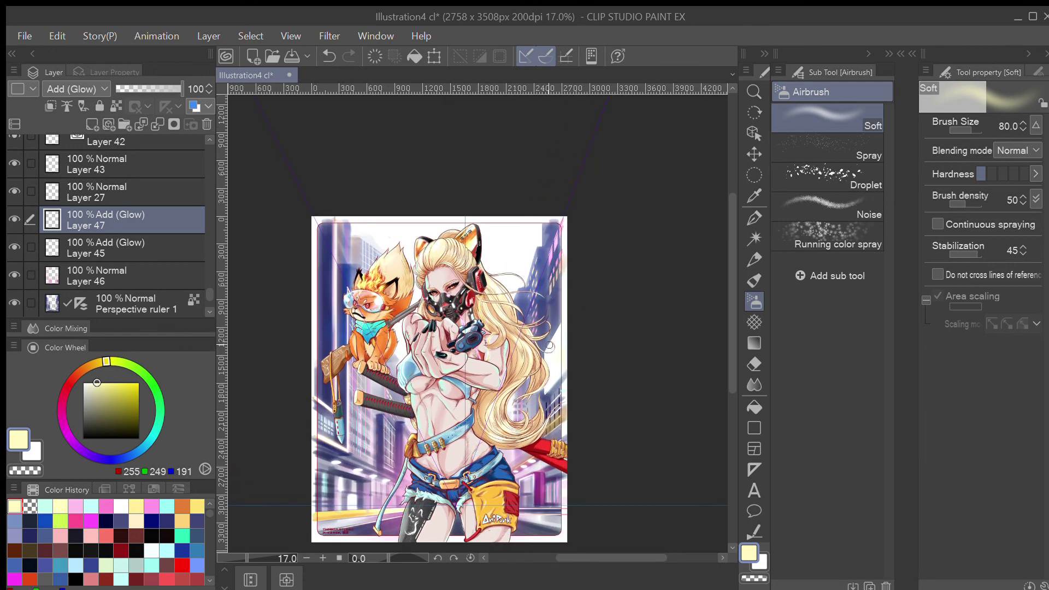
key("bracketleft")
left_click_drag(578, 375, 592, 280)
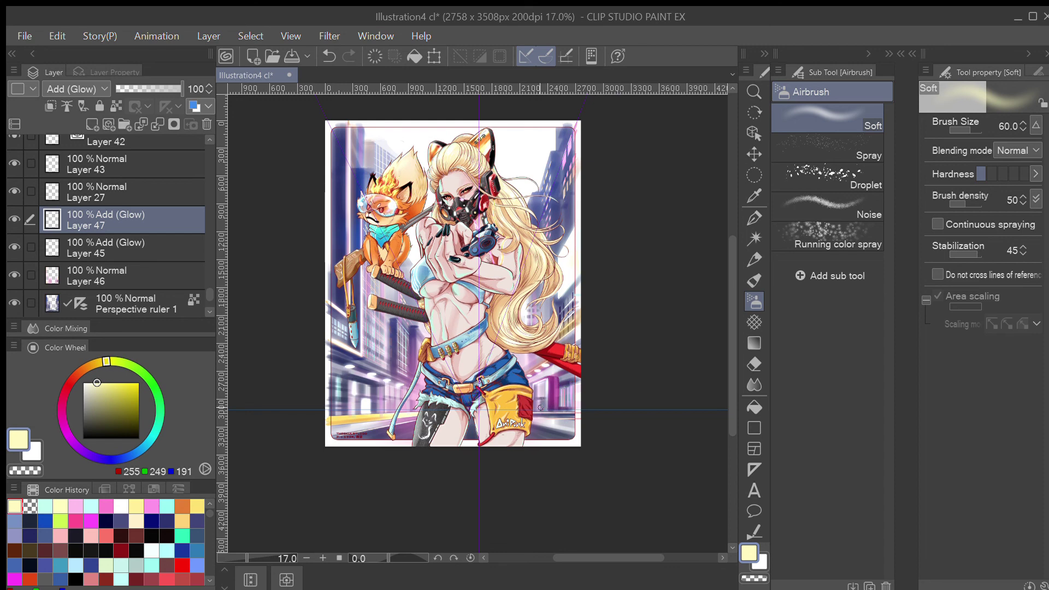
key("ctrl+z")
key("ctrl+y")
scroll(563, 414, "down", 1)
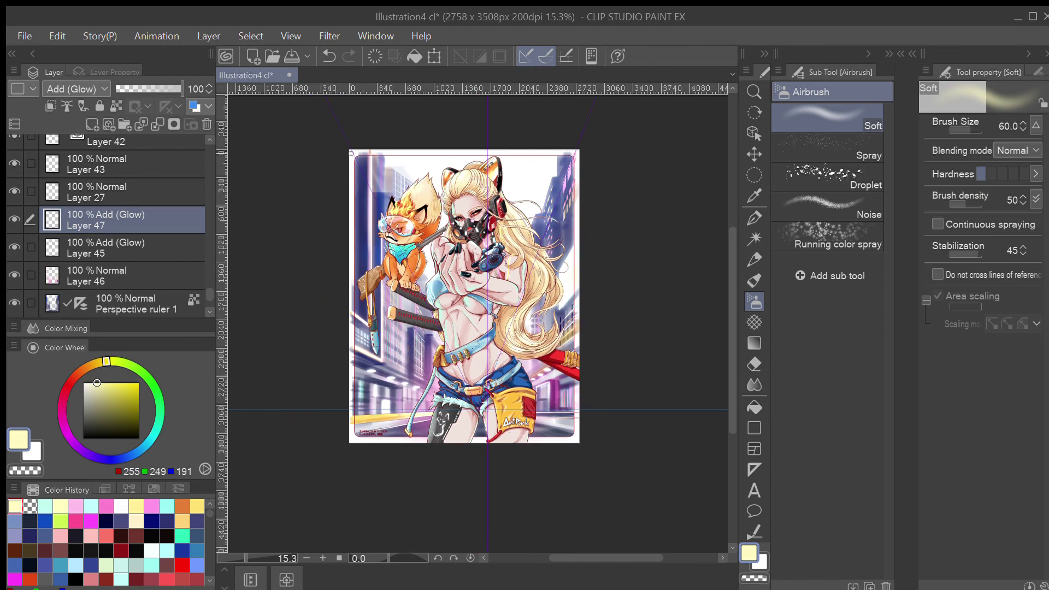